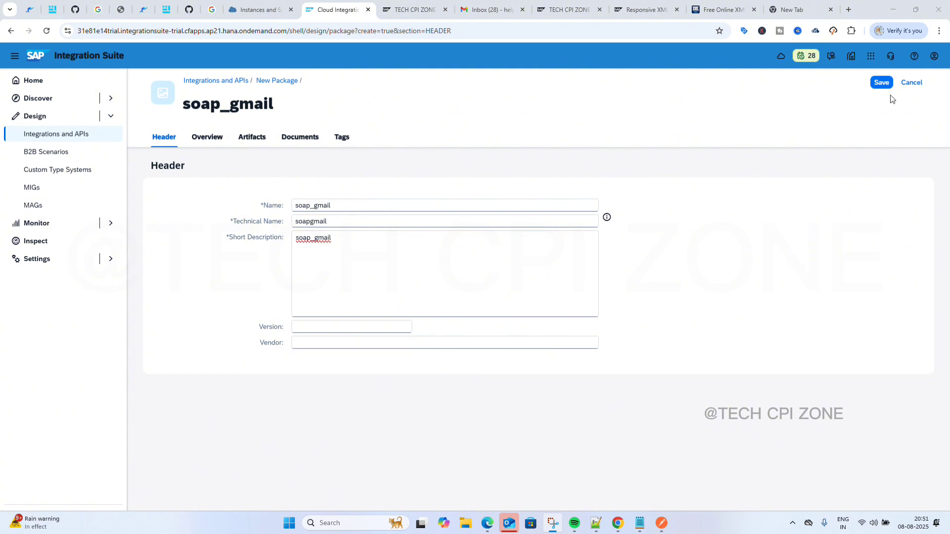
Save the soap_gmail package and start adding an integration flow from its Artifacts list.
{"action": "left_click", "coordinate": [882, 84]}
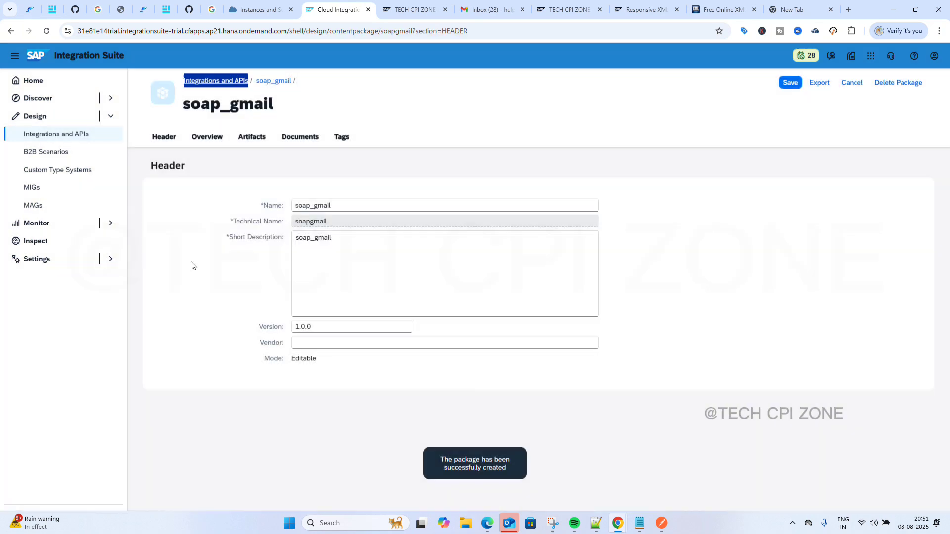
{"action": "left_click", "coordinate": [241, 138]}
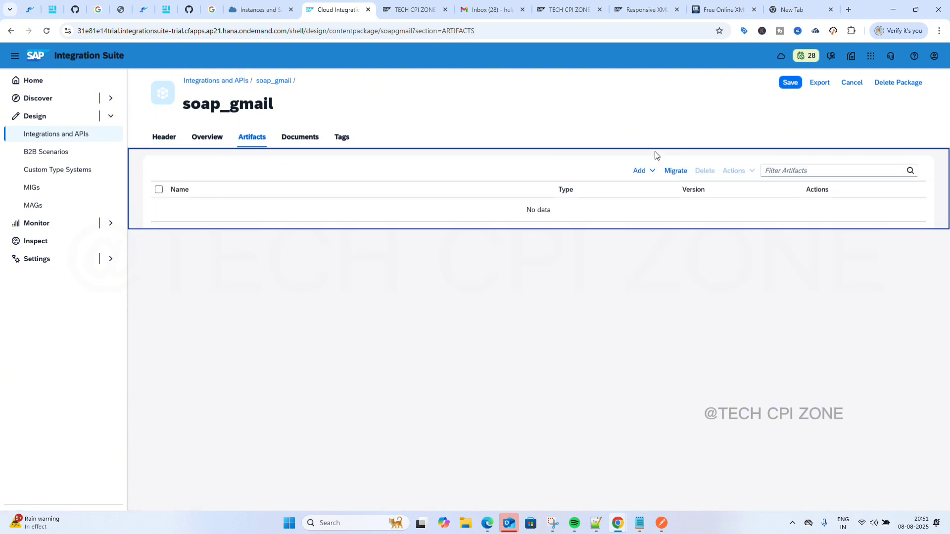
{"action": "left_click", "coordinate": [650, 171]}
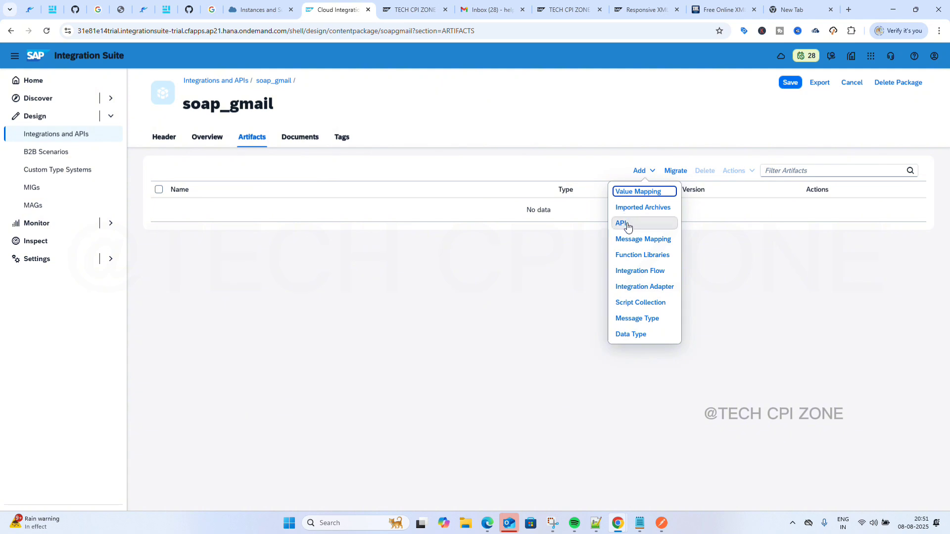
{"action": "left_click", "coordinate": [632, 272]}
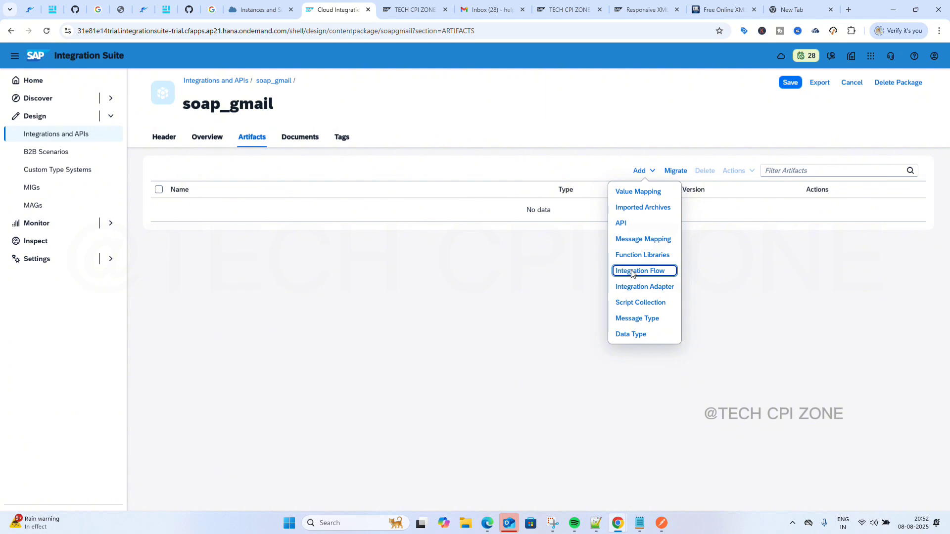
{"action": "left_click", "coordinate": [632, 272]}
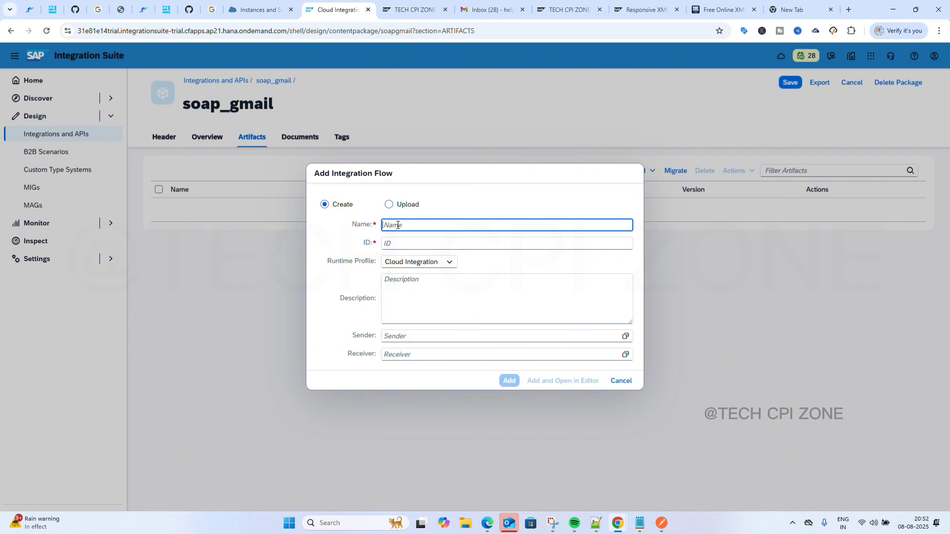
Name the new integration flow Soap_To_Gmail, create it, and open it.
{"action": "type", "text": "soap_gmail"}
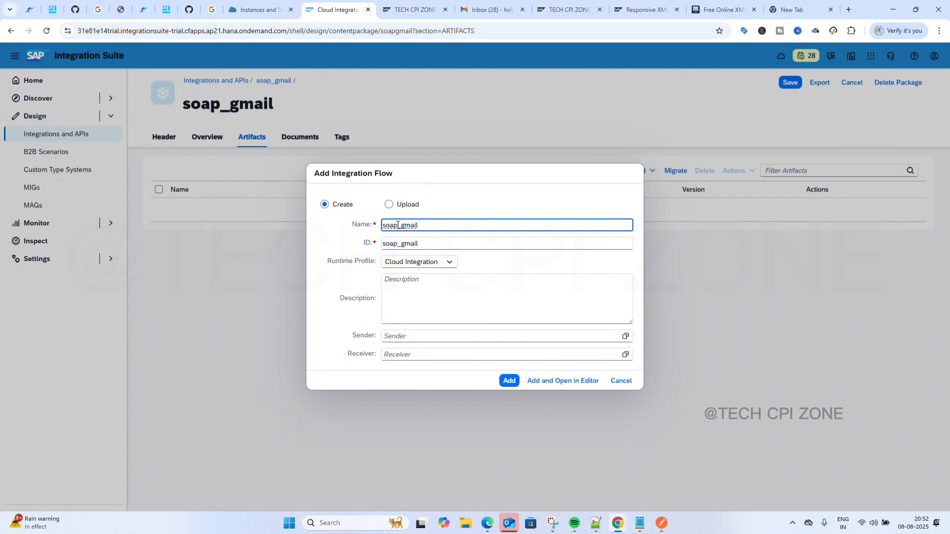
{"action": "key", "text": "BackSpace"}
{"action": "type", "text": "G"}
{"action": "key", "text": "Home"}
{"action": "key", "text": "Delete"}
{"action": "type", "text": "Soap_To_"}
{"action": "left_click", "coordinate": [509, 381]}
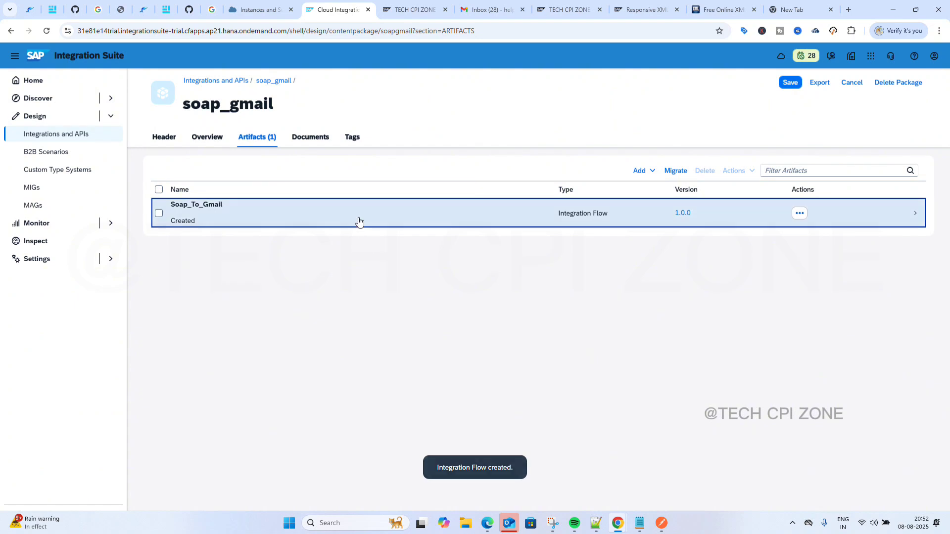
{"action": "left_click", "coordinate": [359, 221]}
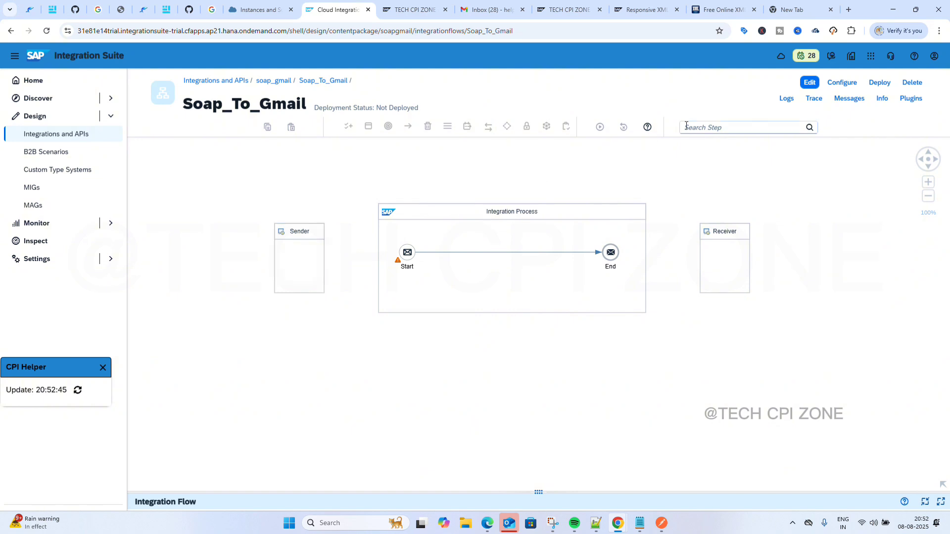
Put Soap_To_Gmail into edit mode and enlarge its properties panel.
{"action": "left_click", "coordinate": [812, 85]}
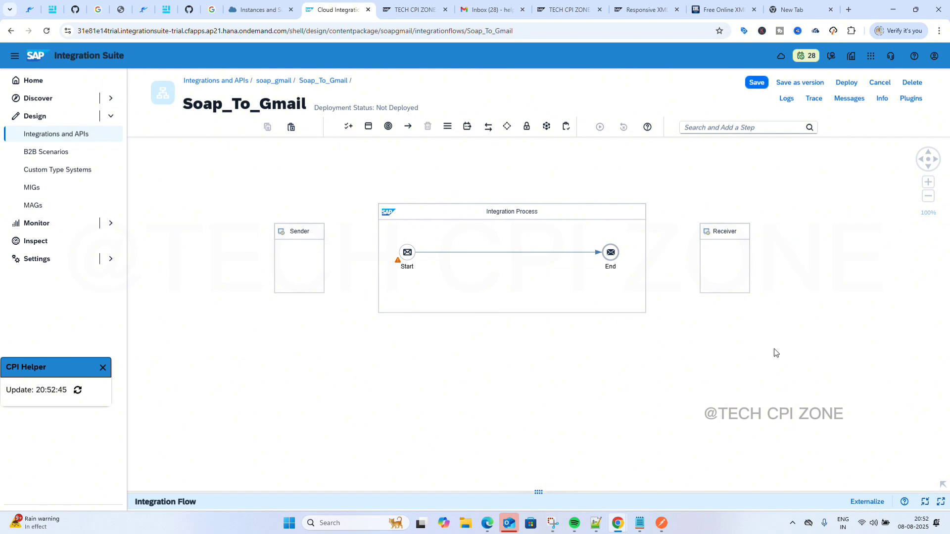
{"action": "left_click_drag", "start_coordinate": [533, 487], "coordinate": [543, 352]}
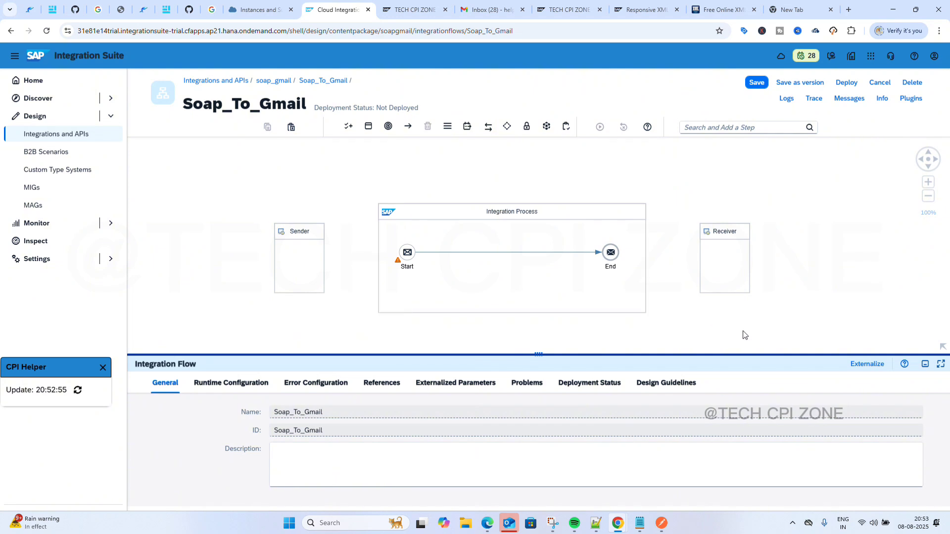
Connect the Sender to the Start event with a SOAP adapter using SOAP 1.x.
{"action": "left_click", "coordinate": [301, 256]}
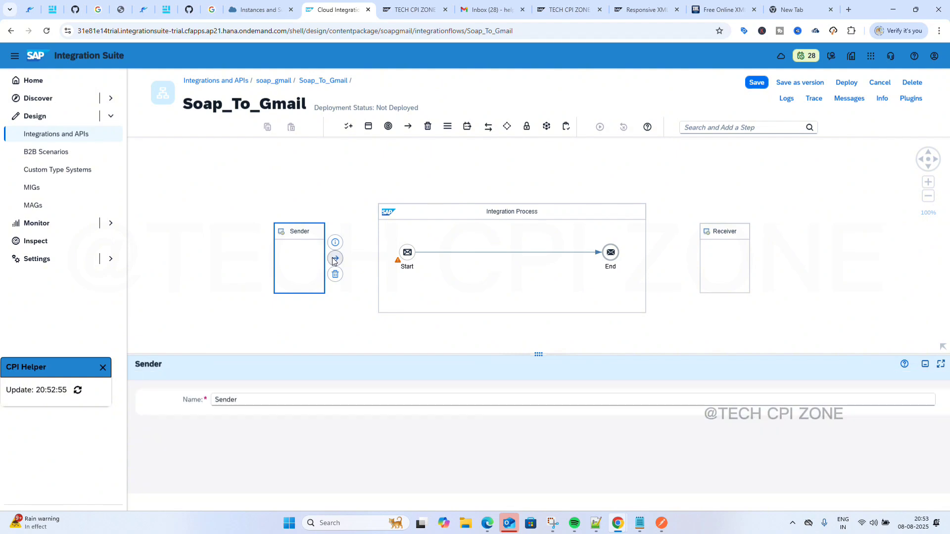
{"action": "left_click_drag", "start_coordinate": [335, 258], "coordinate": [408, 258]}
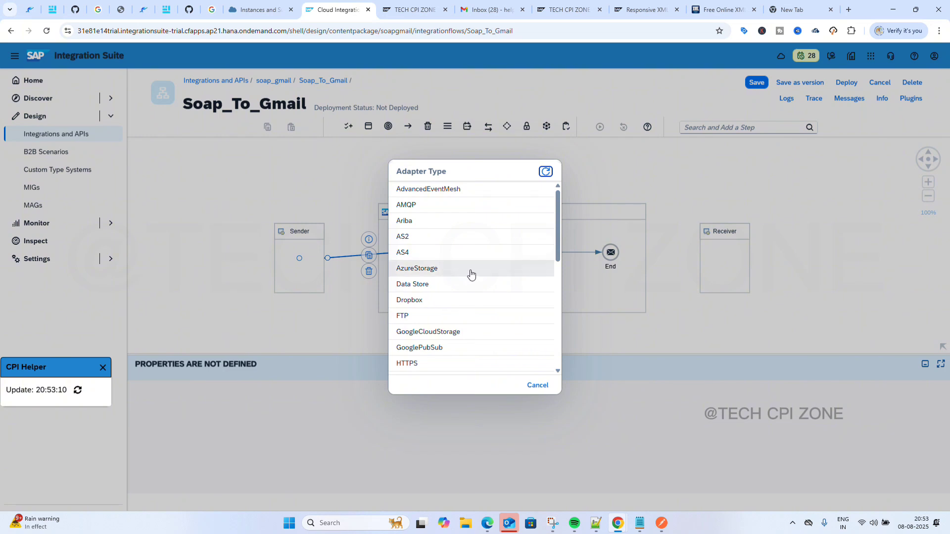
{"action": "scroll", "coordinate": [470, 275], "scroll_direction": "down", "scroll_amount": 5}
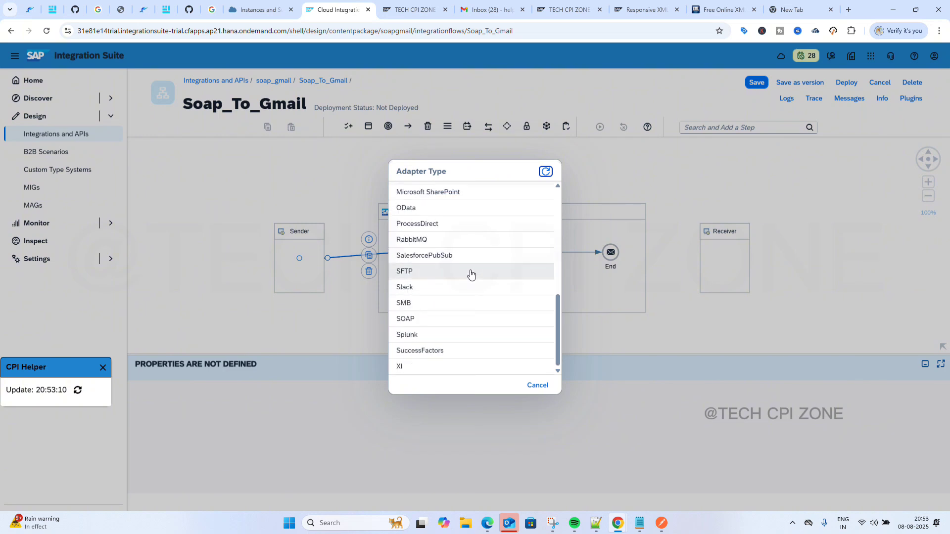
{"action": "scroll", "coordinate": [471, 275], "scroll_direction": "up", "scroll_amount": 5}
{"action": "scroll", "coordinate": [469, 274], "scroll_direction": "down", "scroll_amount": 5}
{"action": "left_click", "coordinate": [424, 319]}
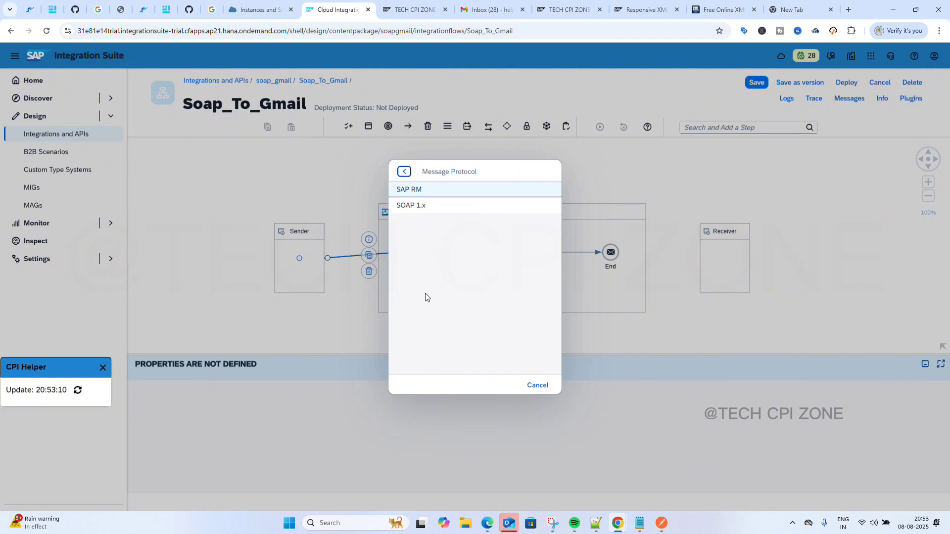
{"action": "left_click", "coordinate": [432, 208]}
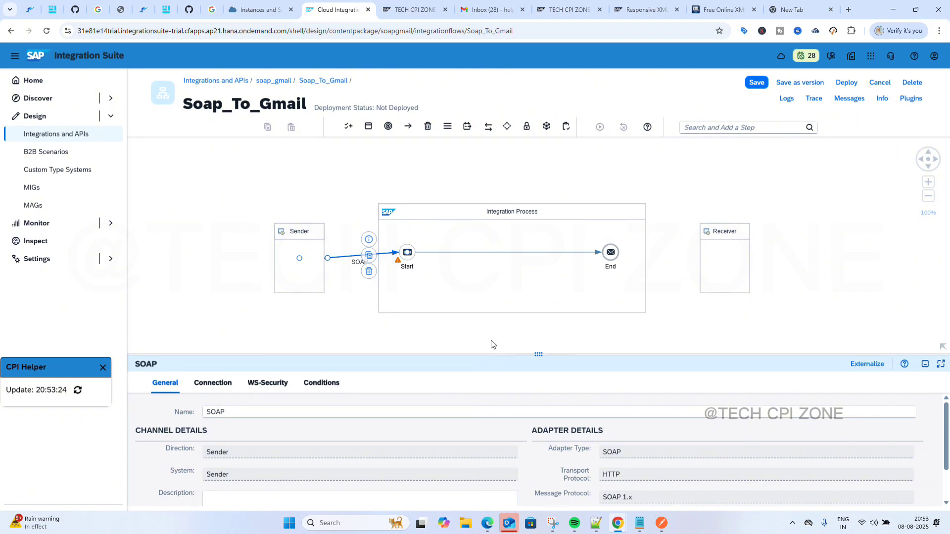
{"action": "left_click", "coordinate": [342, 309]}
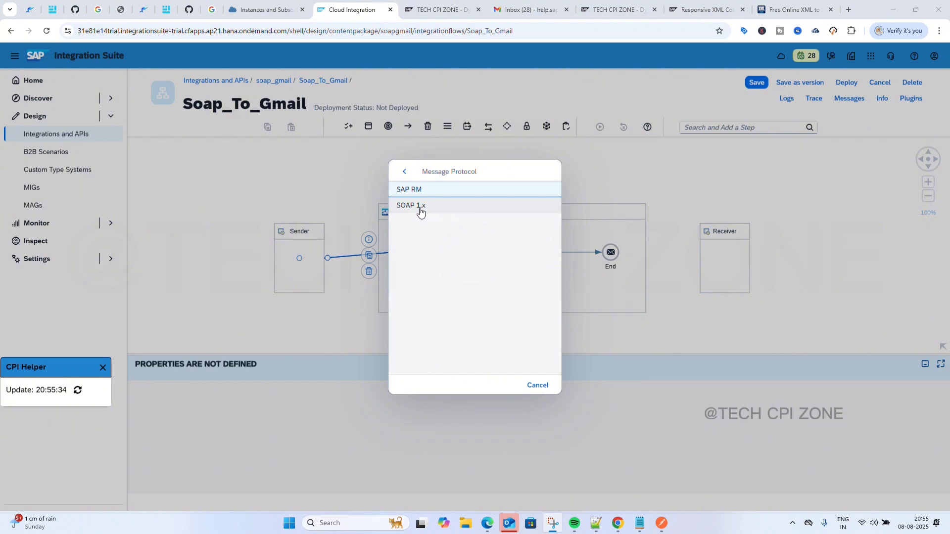
{"action": "left_click", "coordinate": [419, 209]}
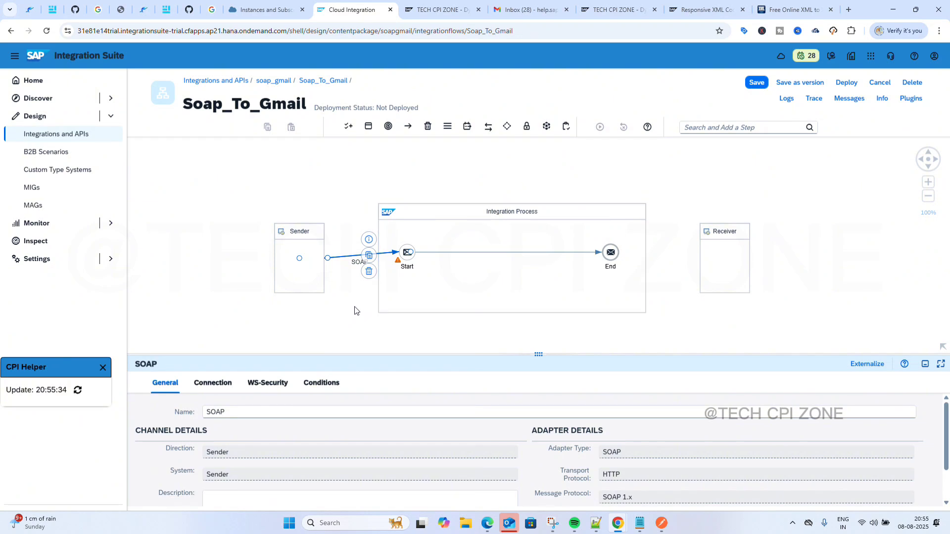
Connect the End event to the Receiver through a Mail adapter.
{"action": "left_click", "coordinate": [616, 257]}
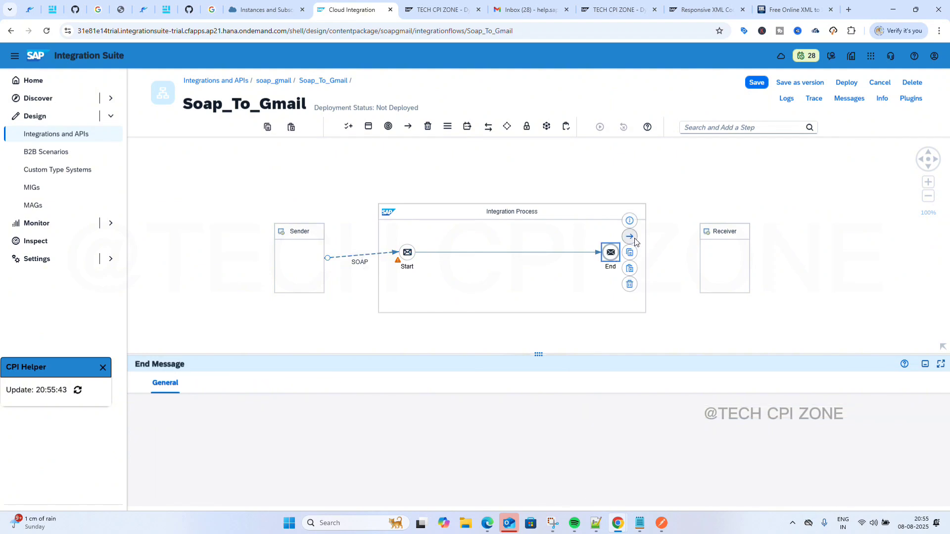
{"action": "left_click_drag", "start_coordinate": [630, 236], "coordinate": [719, 254]}
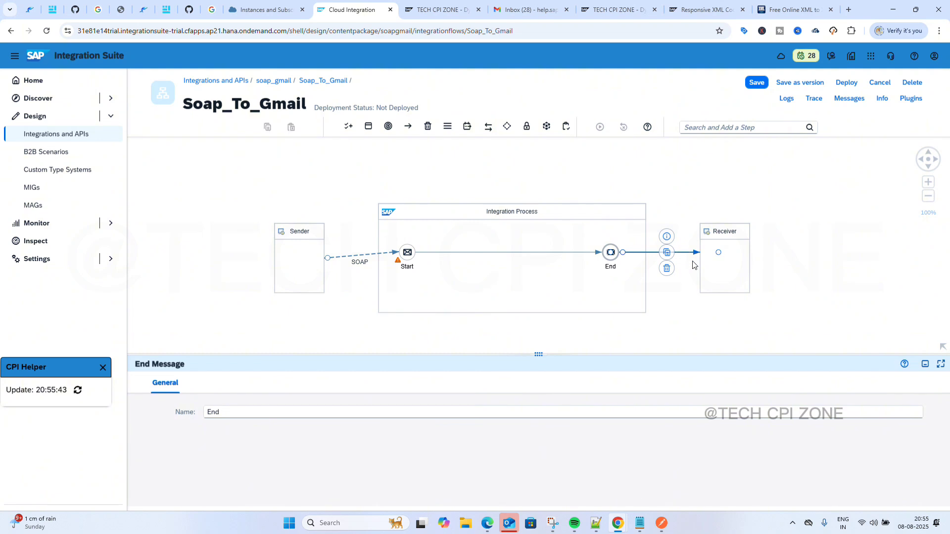
{"action": "scroll", "coordinate": [430, 301], "scroll_direction": "down", "scroll_amount": 10}
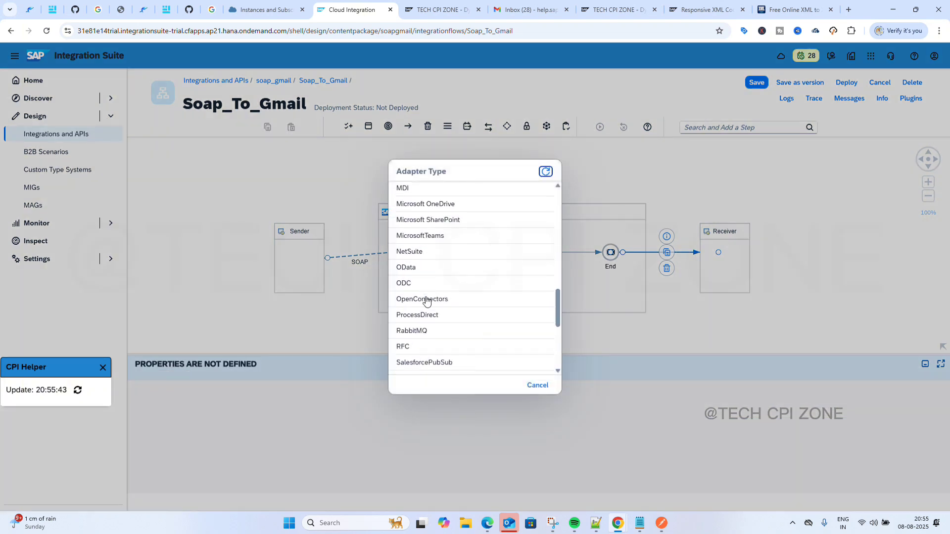
{"action": "scroll", "coordinate": [427, 301], "scroll_direction": "down", "scroll_amount": 3}
{"action": "scroll", "coordinate": [427, 301], "scroll_direction": "up", "scroll_amount": 6}
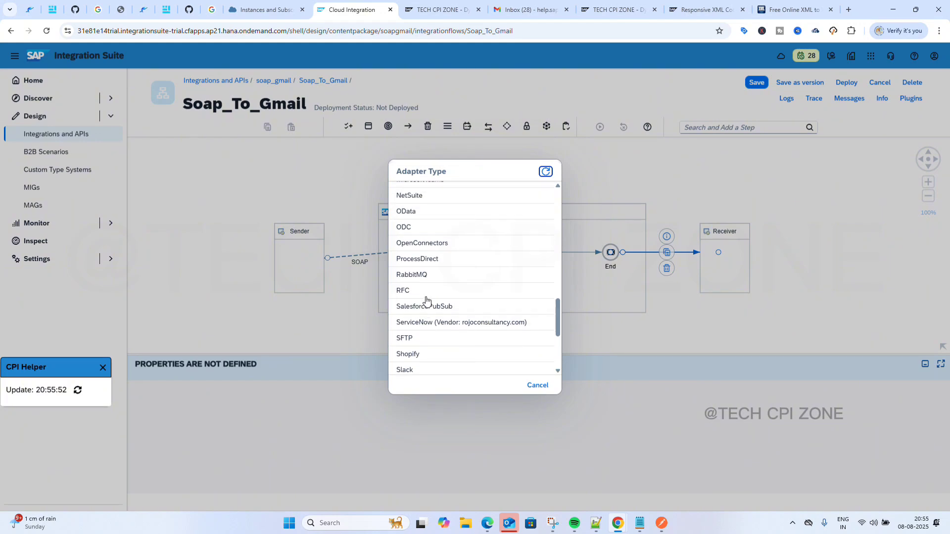
{"action": "scroll", "coordinate": [427, 300], "scroll_direction": "up", "scroll_amount": 1}
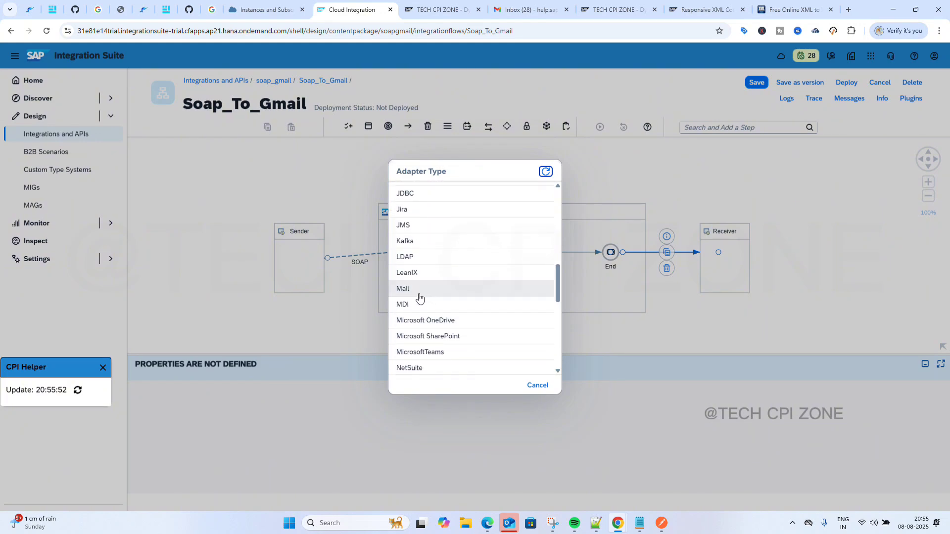
{"action": "left_click", "coordinate": [420, 290]}
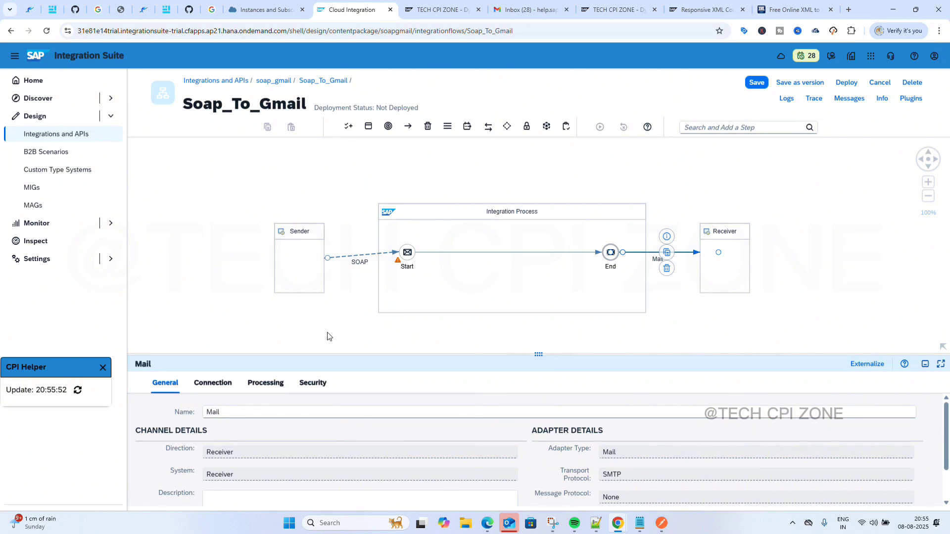
{"action": "left_click", "coordinate": [353, 257]}
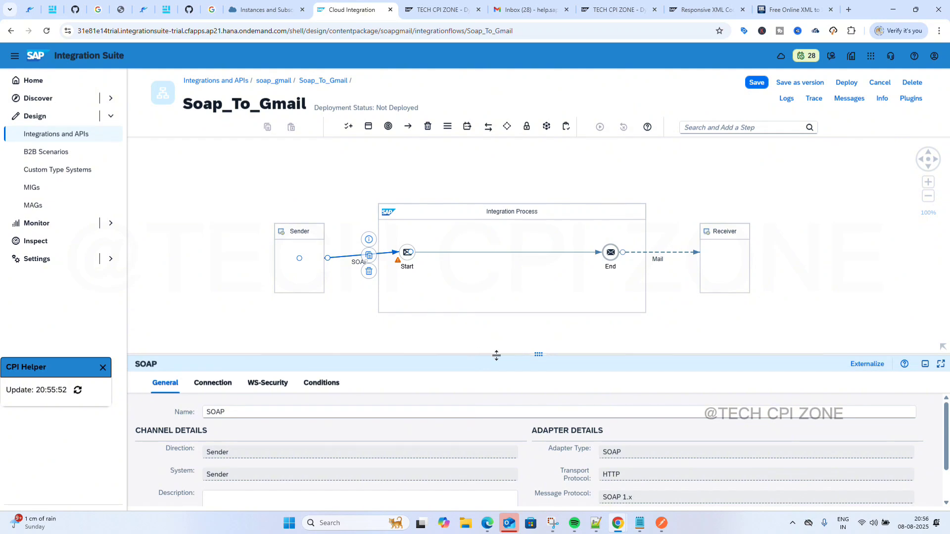
Enlarge the SOAP sender channel's properties to show its HTTP transport and SOAP 1.x protocol.
{"action": "left_click_drag", "start_coordinate": [540, 357], "coordinate": [538, 270]}
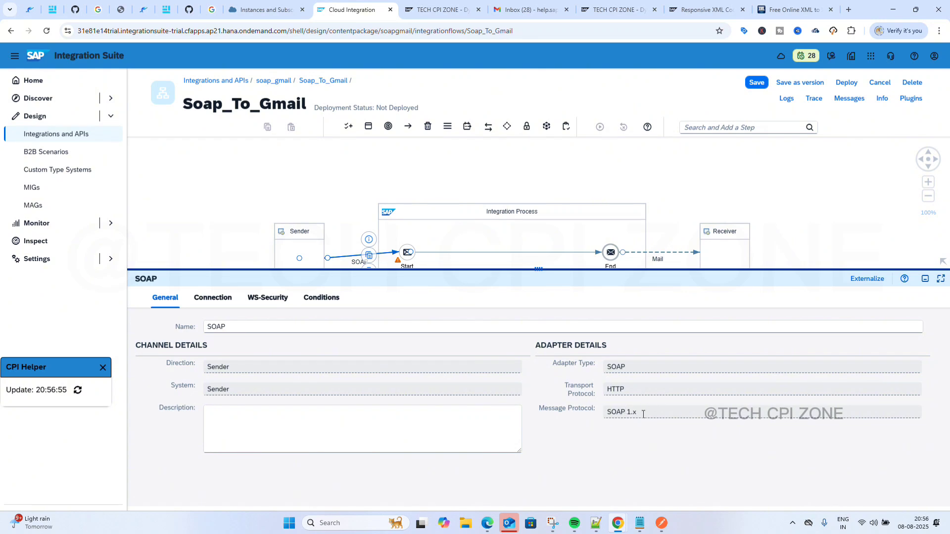
On the Connection tab, enter Address /soap_gmail and choose WSDL as the Service Definition.
{"action": "left_click", "coordinate": [205, 301]}
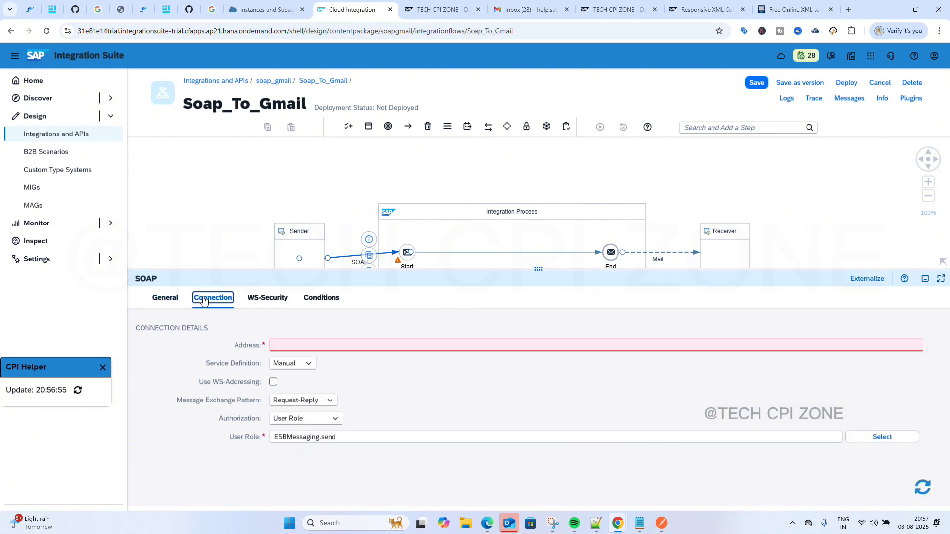
{"action": "left_click", "coordinate": [292, 342]}
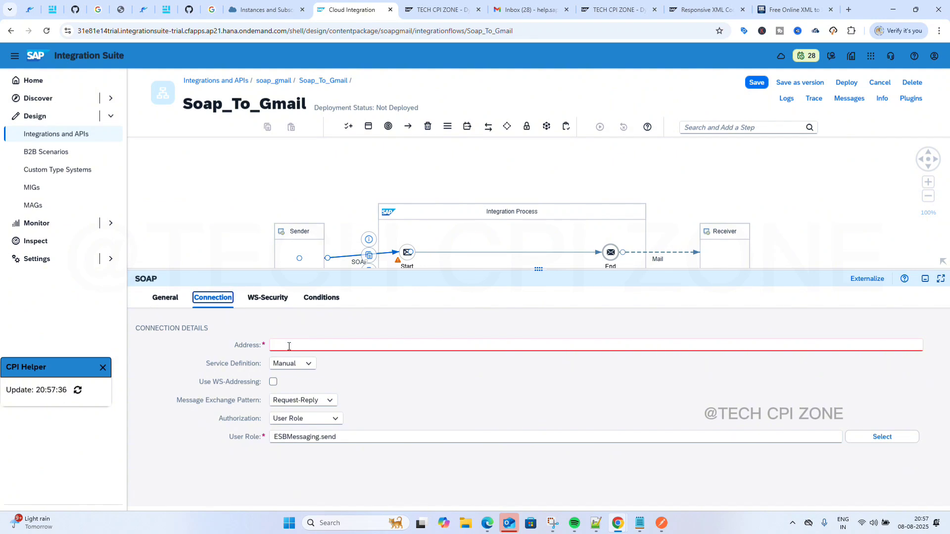
{"action": "left_click", "coordinate": [290, 346]}
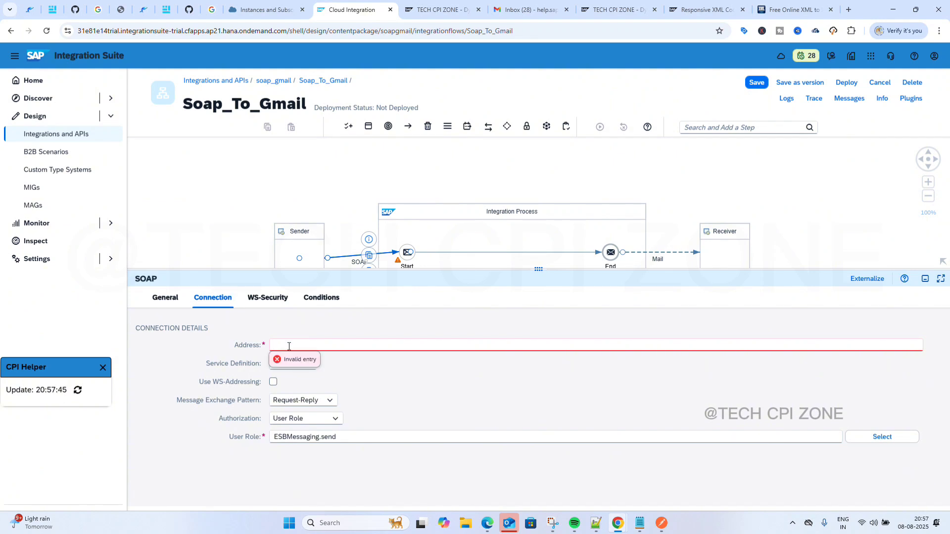
{"action": "type", "text": "/h"}
{"action": "left_click", "coordinate": [295, 345]}
{"action": "type", "text": "soap_gmail"}
{"action": "left_click", "coordinate": [390, 373]}
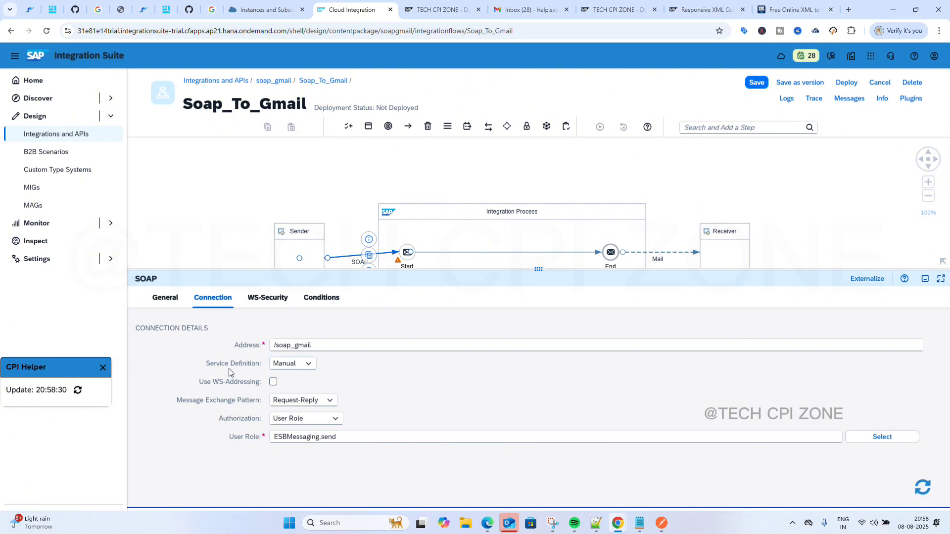
{"action": "left_click", "coordinate": [311, 366]}
{"action": "left_click", "coordinate": [302, 394]}
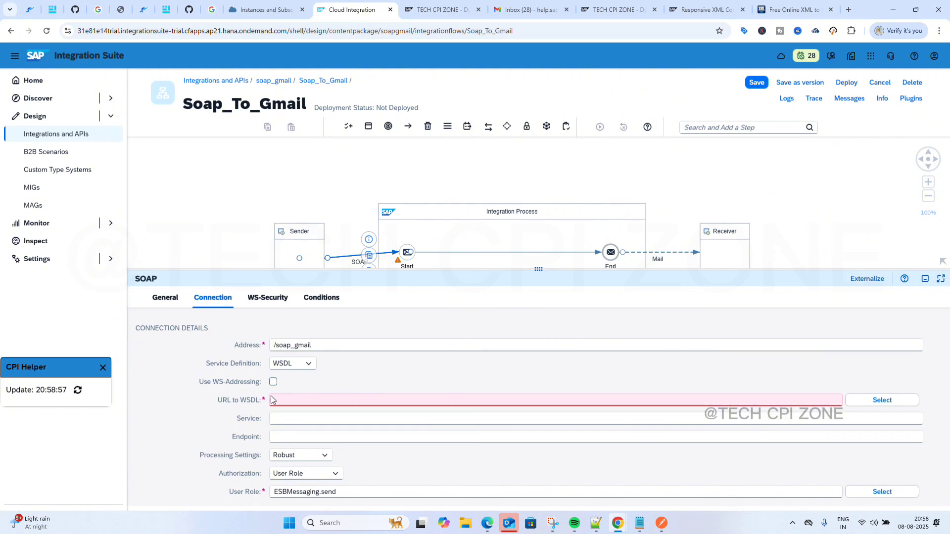
Cancel the empty WSDL resource picker and set the Service Definition to Manual.
{"action": "left_click", "coordinate": [314, 400]}
{"action": "left_click", "coordinate": [878, 399]}
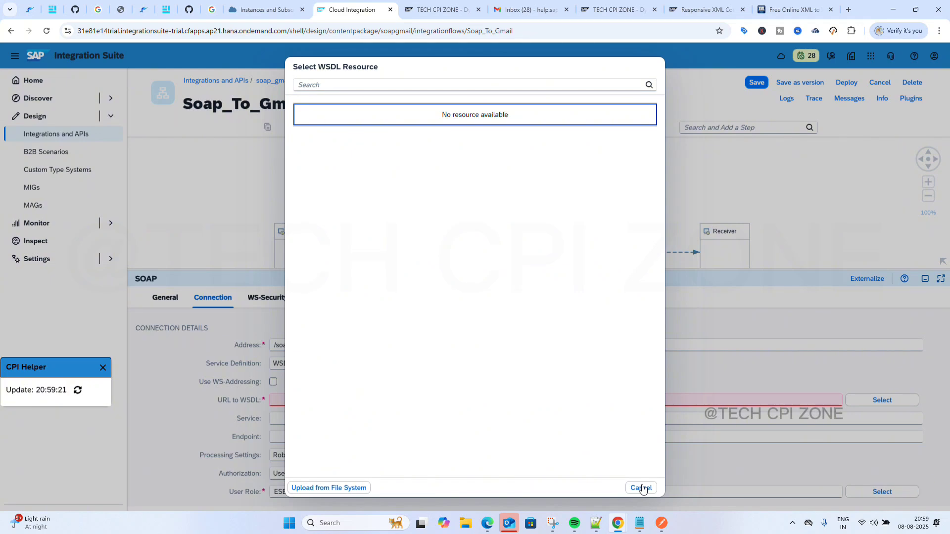
{"action": "left_click", "coordinate": [641, 488]}
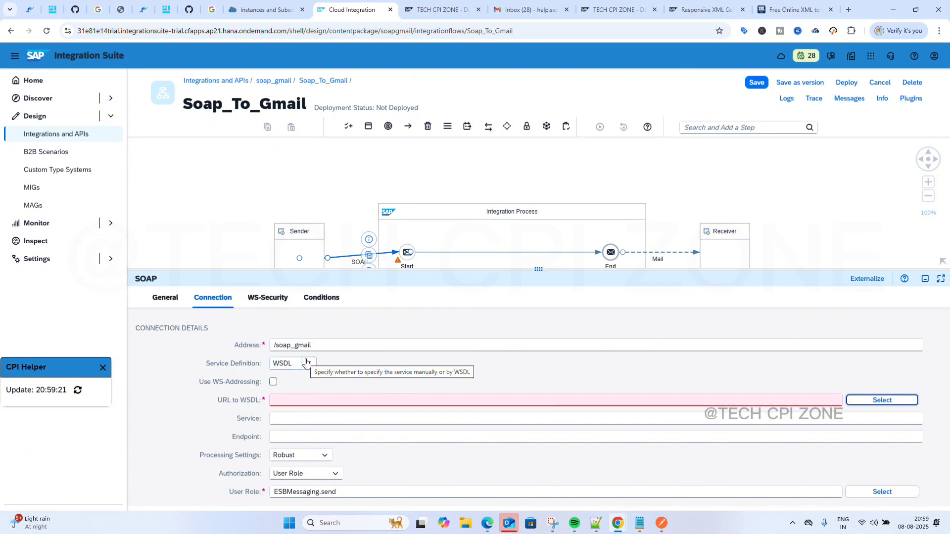
{"action": "left_click", "coordinate": [306, 364]}
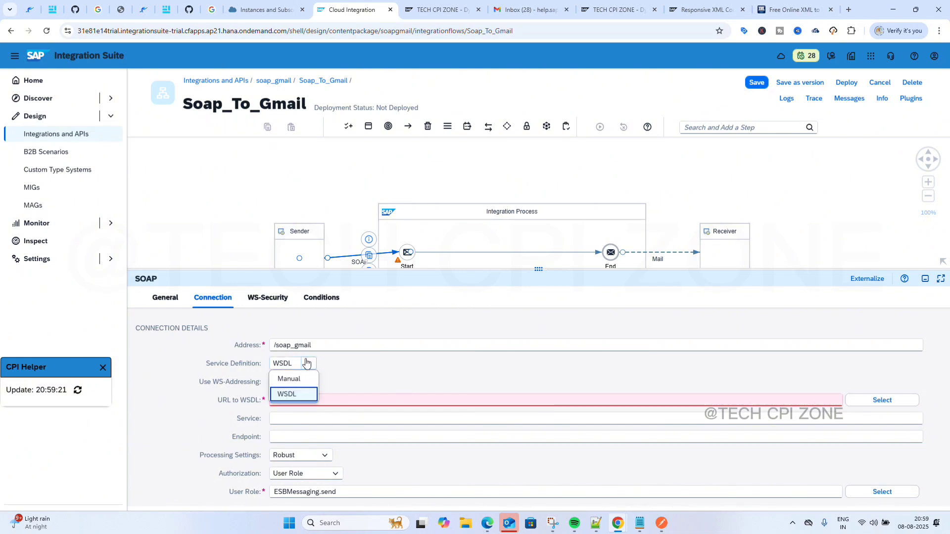
{"action": "left_click", "coordinate": [289, 379]}
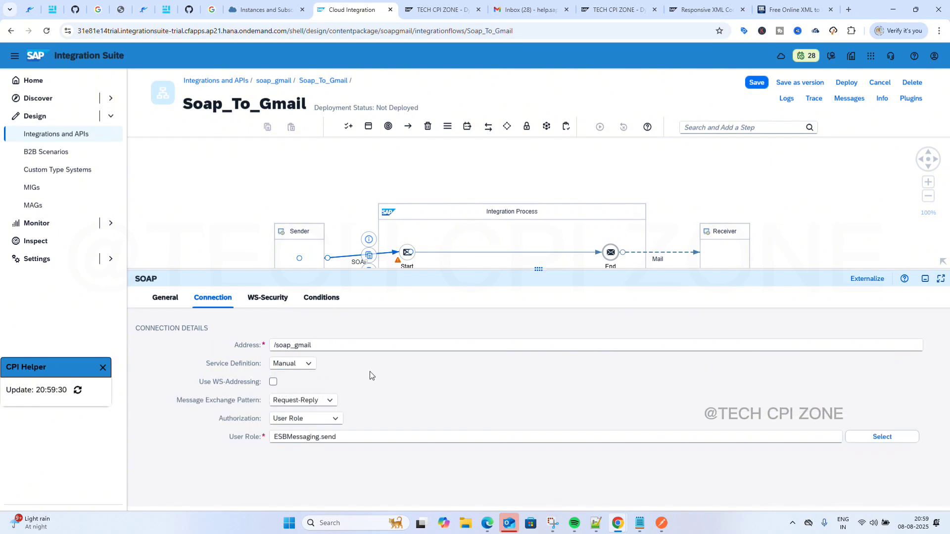
{"action": "left_click", "coordinate": [307, 364]}
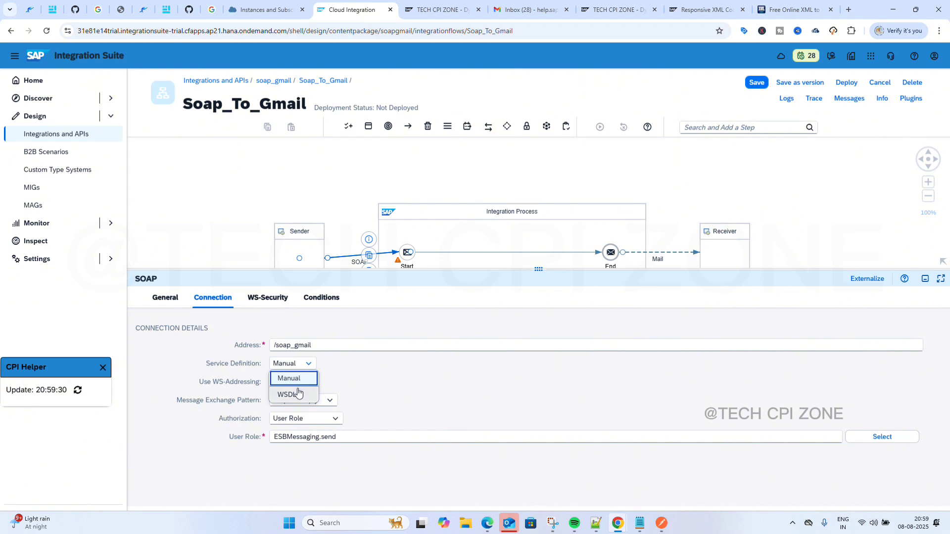
{"action": "left_click", "coordinate": [298, 394]}
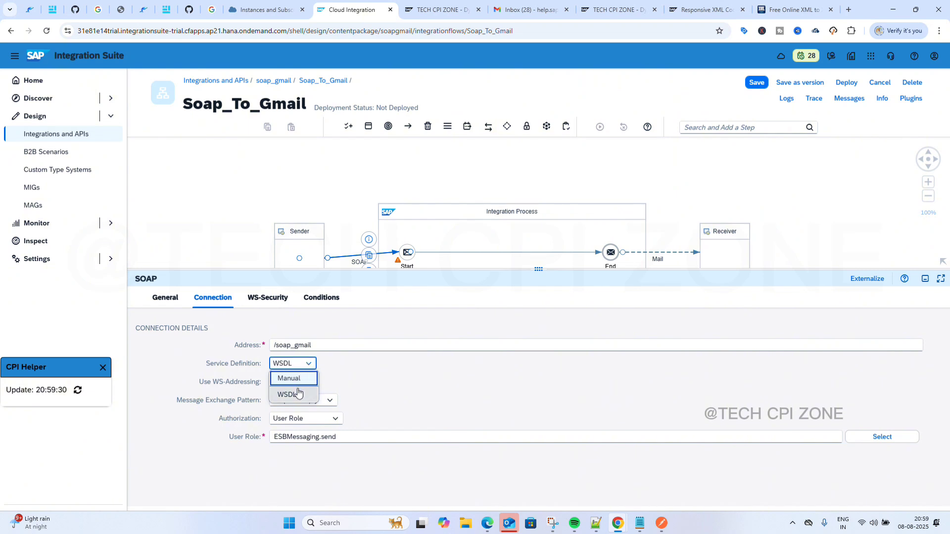
{"action": "left_click", "coordinate": [308, 365]}
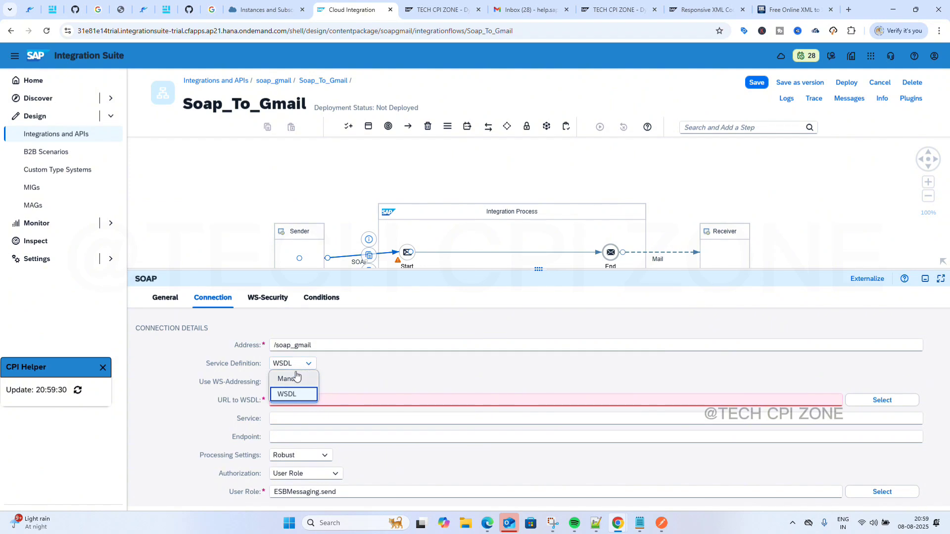
{"action": "left_click", "coordinate": [293, 377]}
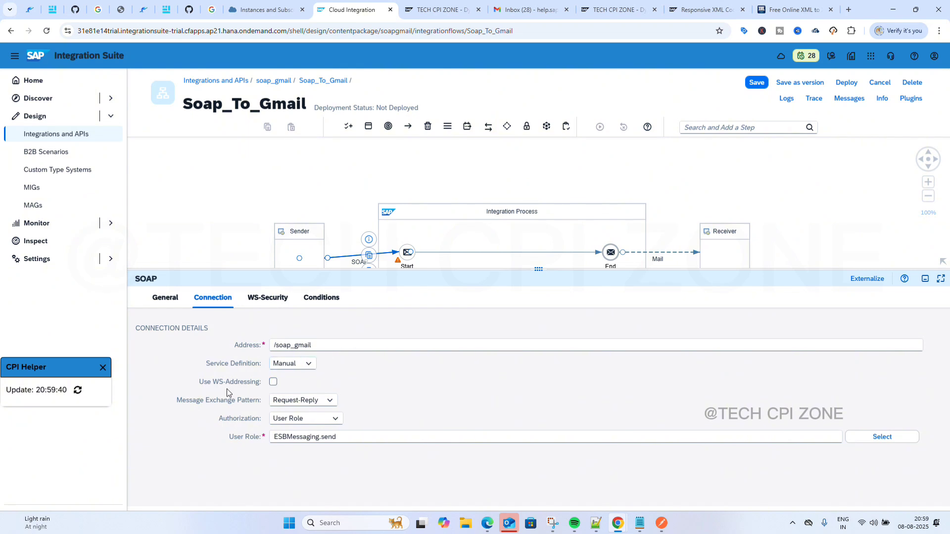
Keep WS-Addressing off, Request-Reply exchange pattern and User Role authorization, then view WS-Security.
{"action": "left_click", "coordinate": [273, 382]}
{"action": "left_click", "coordinate": [274, 382]}
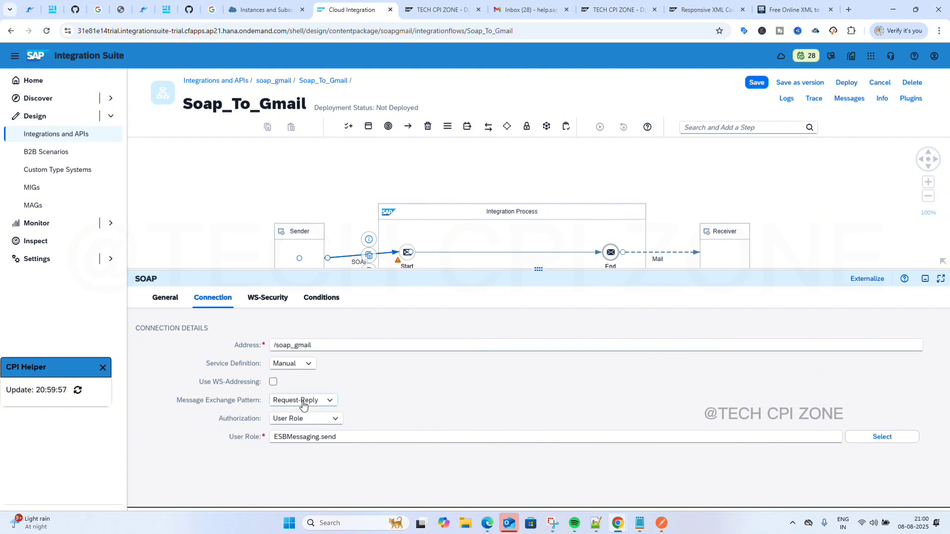
{"action": "left_click", "coordinate": [329, 402]}
{"action": "left_click", "coordinate": [299, 414]}
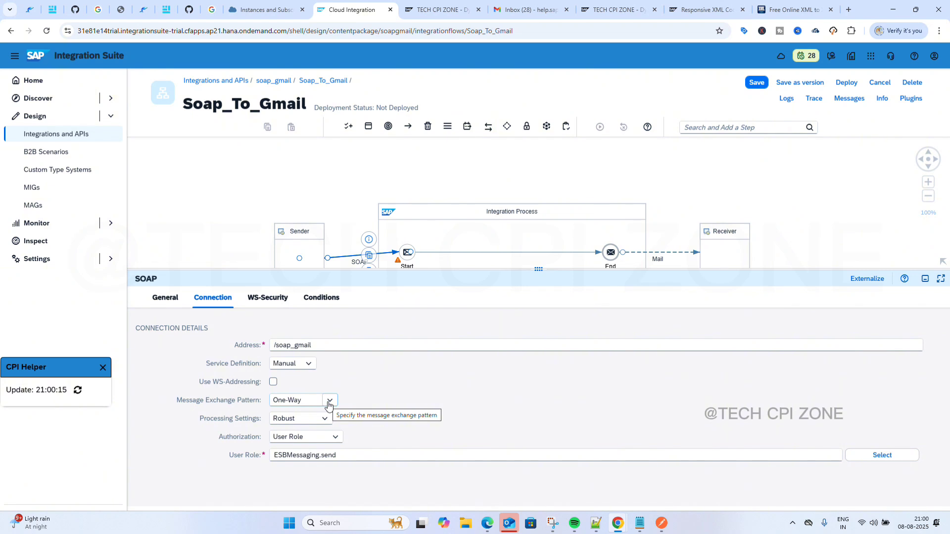
{"action": "left_click", "coordinate": [329, 400]}
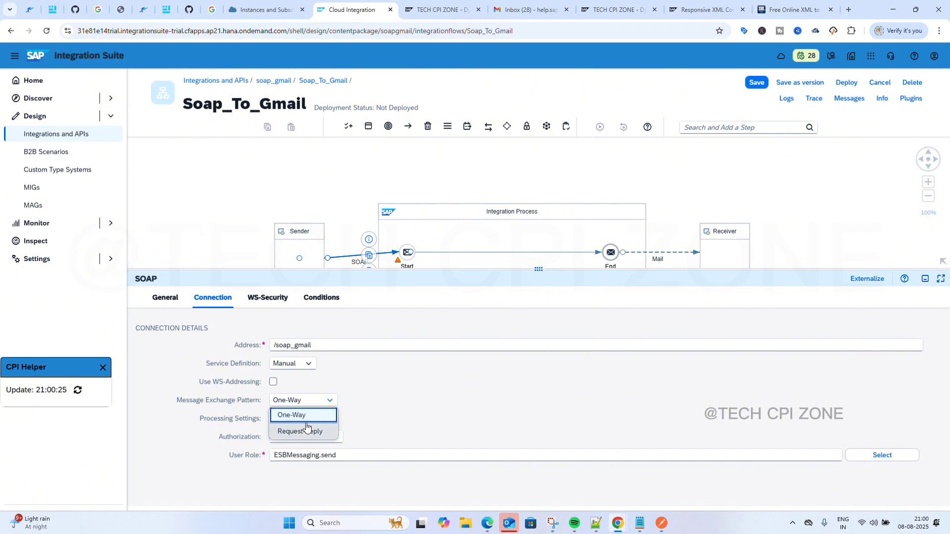
{"action": "left_click", "coordinate": [306, 430]}
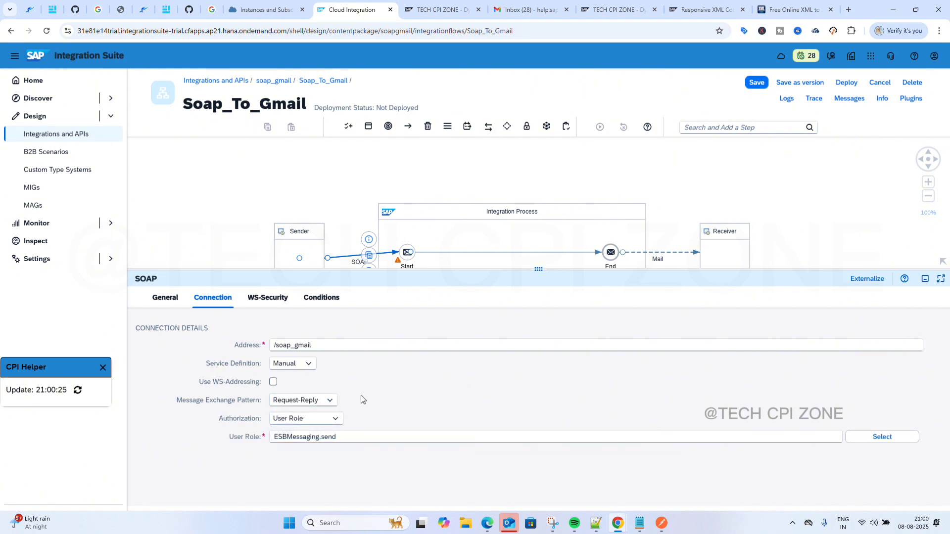
{"action": "left_click", "coordinate": [339, 420]}
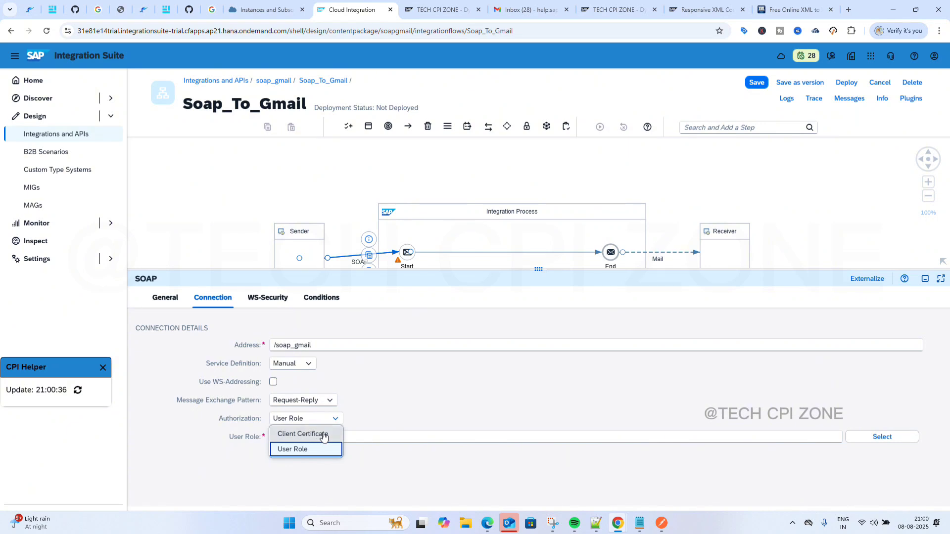
{"action": "left_click", "coordinate": [324, 435]}
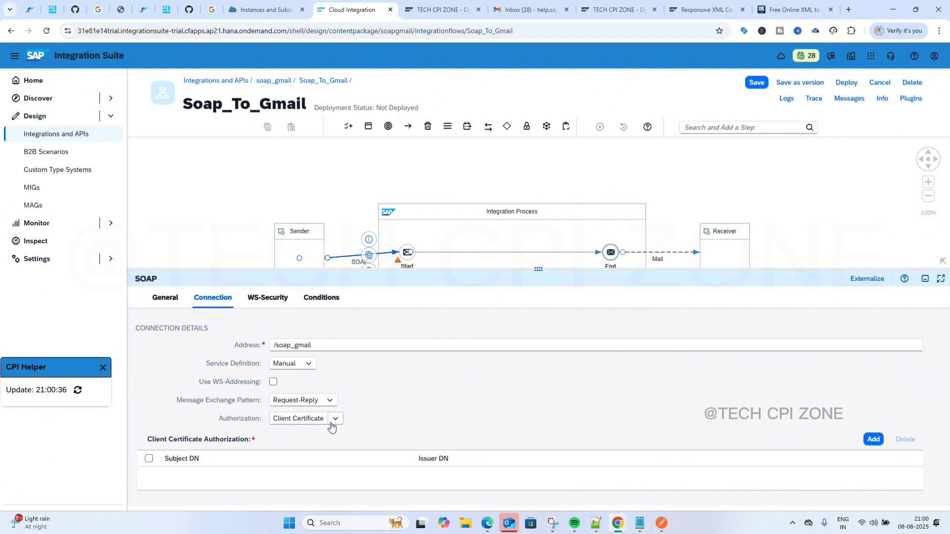
{"action": "left_click", "coordinate": [336, 420]}
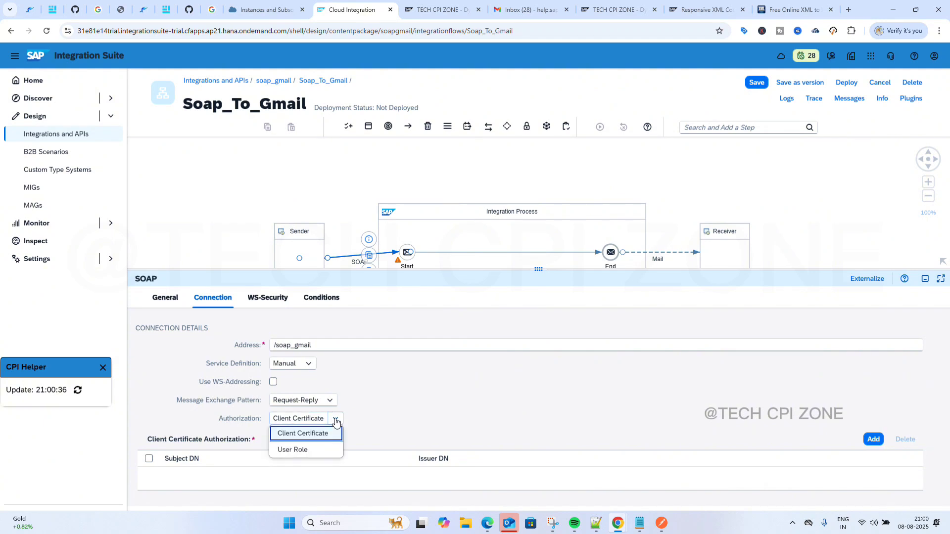
{"action": "left_click", "coordinate": [310, 448]}
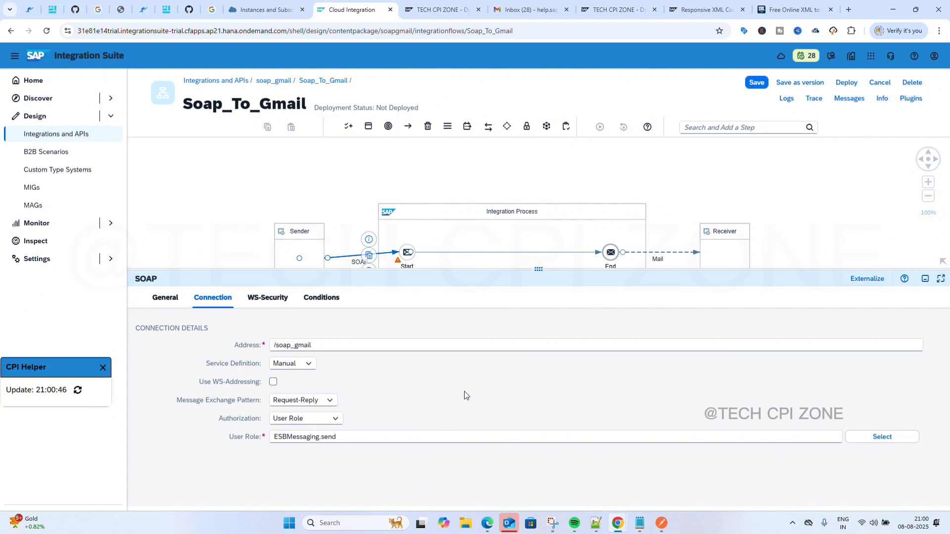
{"action": "left_click", "coordinate": [276, 305]}
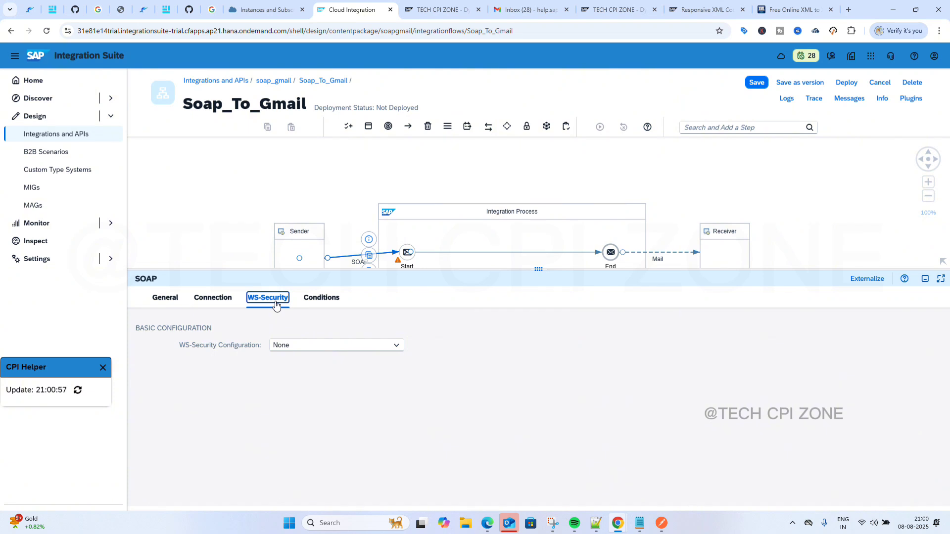
Check WS-Security stays None, the 40 MB body/100 MB attachment limits, and general details.
{"action": "left_click", "coordinate": [395, 348]}
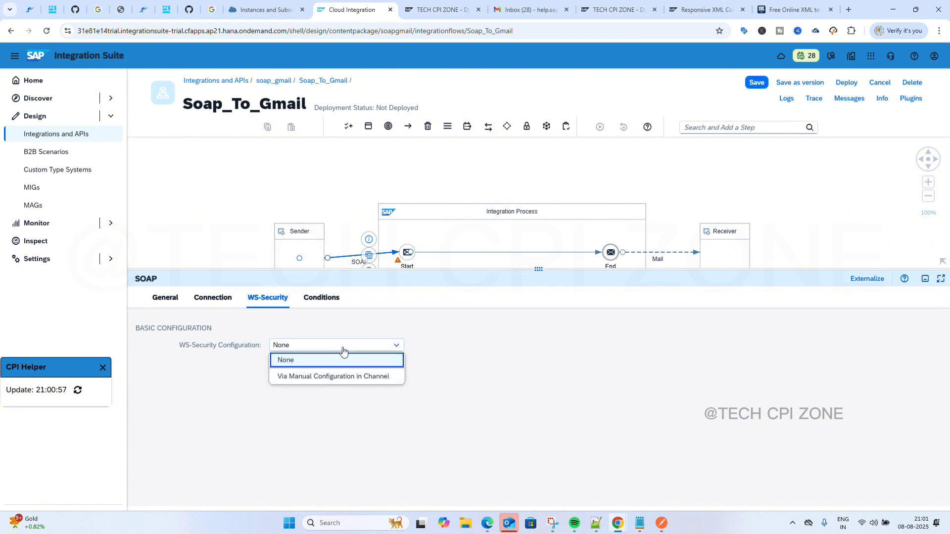
{"action": "left_click", "coordinate": [313, 317]}
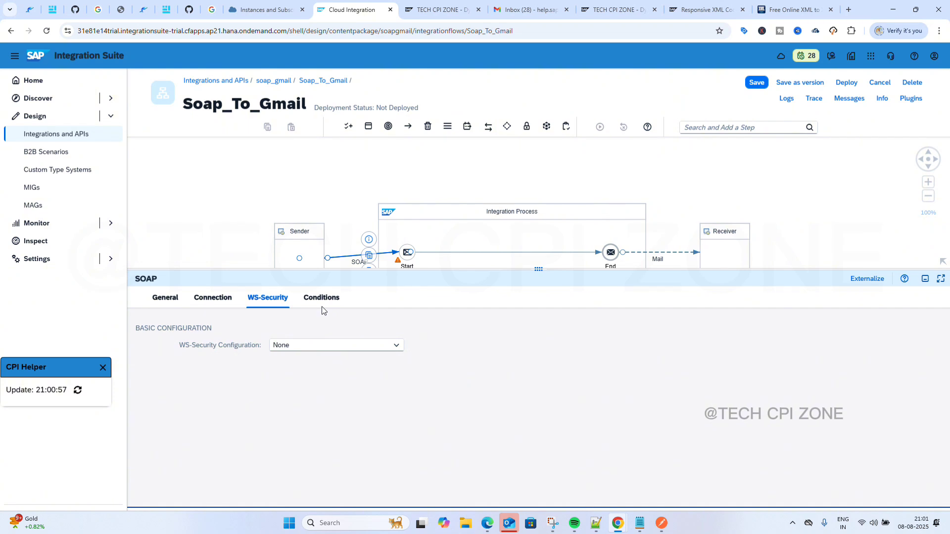
{"action": "left_click", "coordinate": [331, 298]}
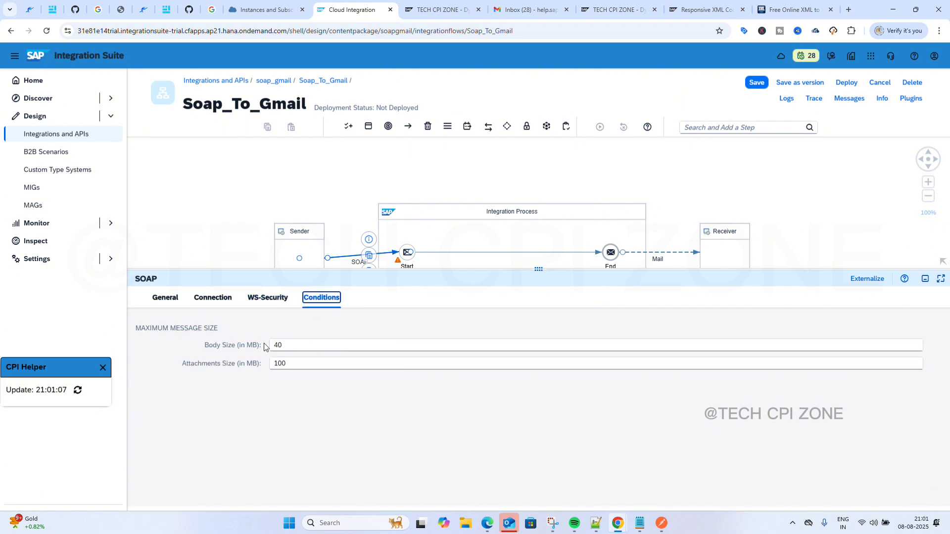
{"action": "left_click", "coordinate": [165, 298]}
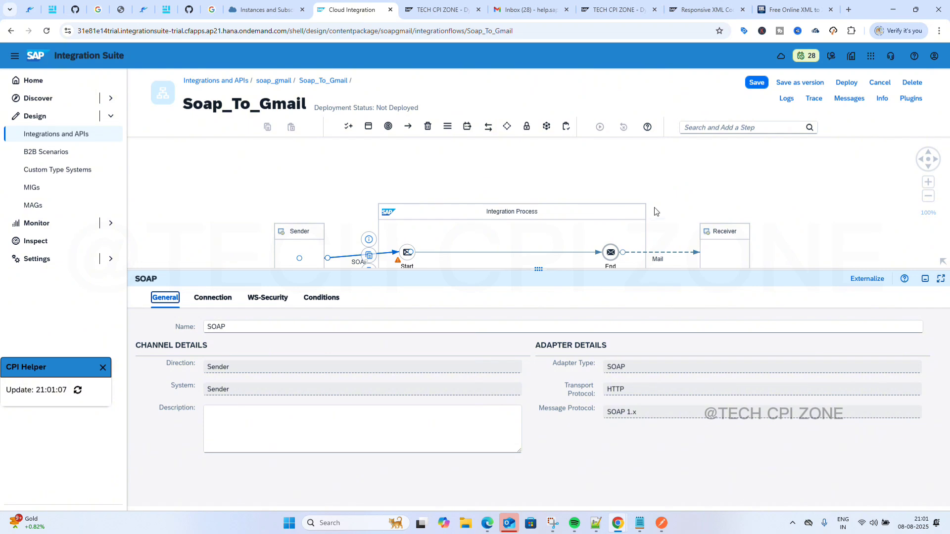
{"action": "left_click", "coordinate": [672, 253]}
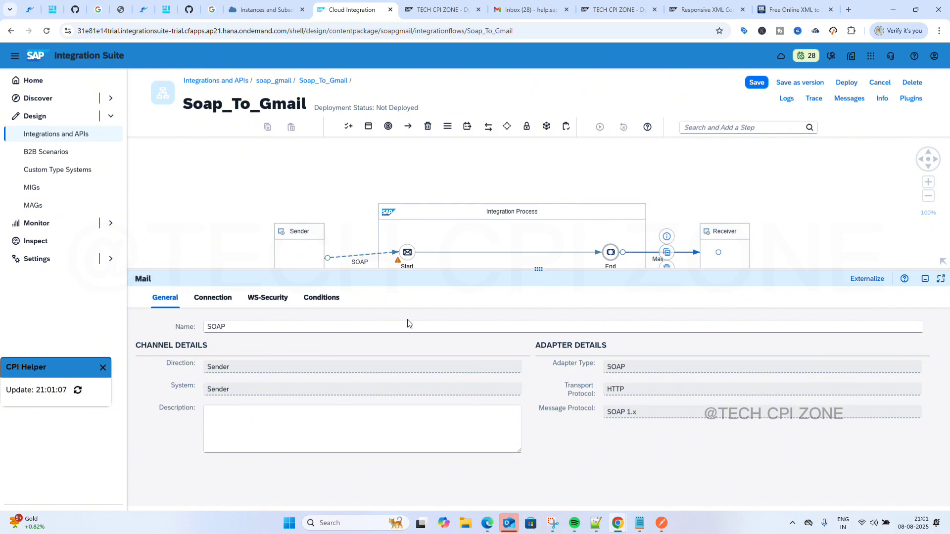
Enter address smtp.gmail.com:587, STARTTLS Mandatory, Plain User/Password authentication and credential name GMAIL.
{"action": "left_click", "coordinate": [222, 299]}
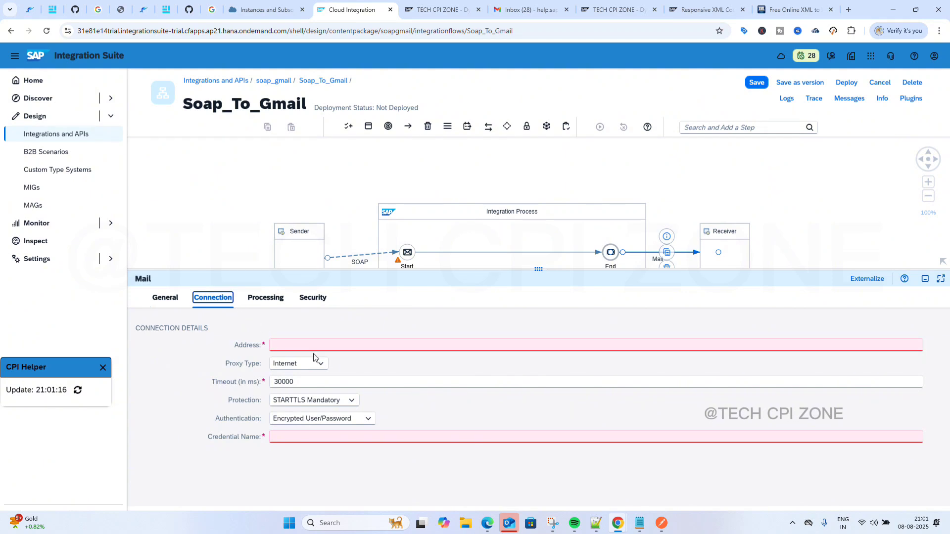
{"action": "left_click", "coordinate": [300, 343]}
{"action": "type", "text": "smt"}
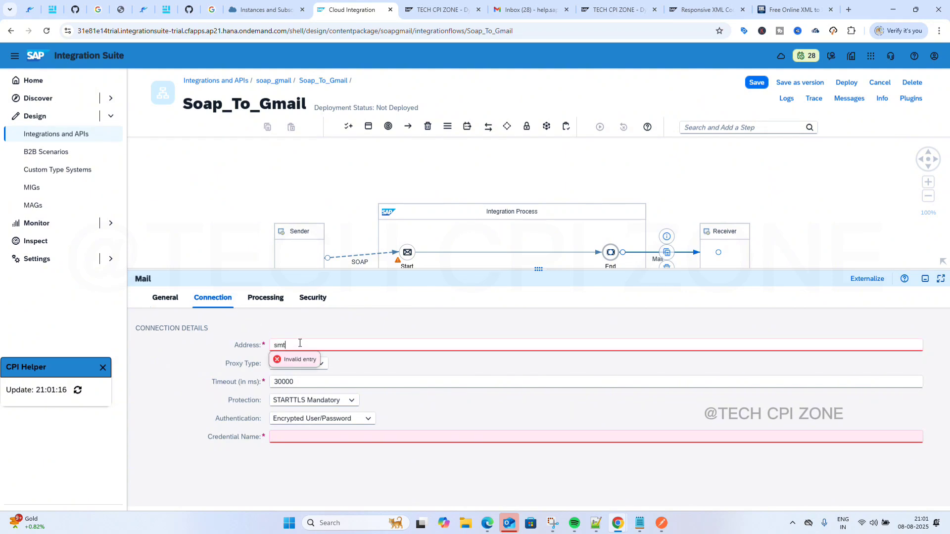
{"action": "type", "text": "p.gmail.com:587"}
{"action": "left_click", "coordinate": [369, 422]}
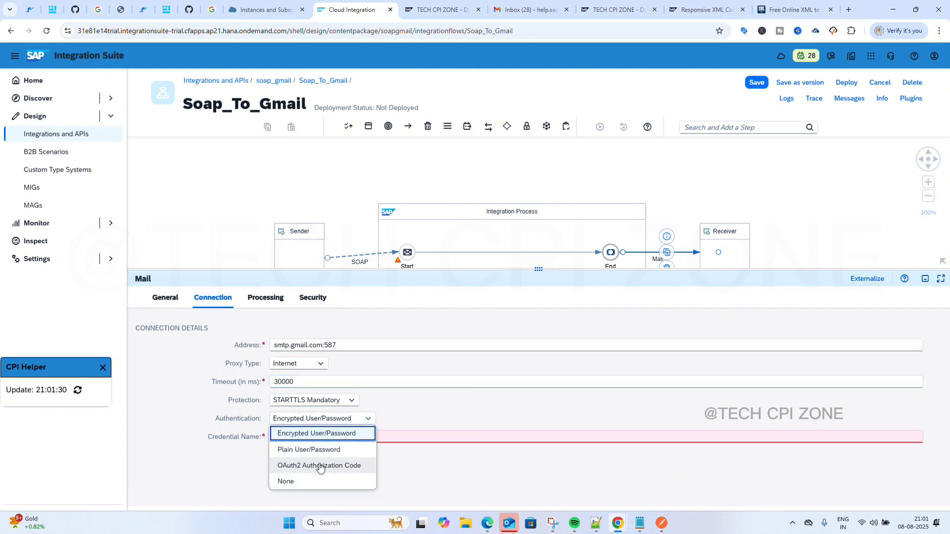
{"action": "left_click", "coordinate": [320, 454]}
{"action": "left_click", "coordinate": [344, 437]}
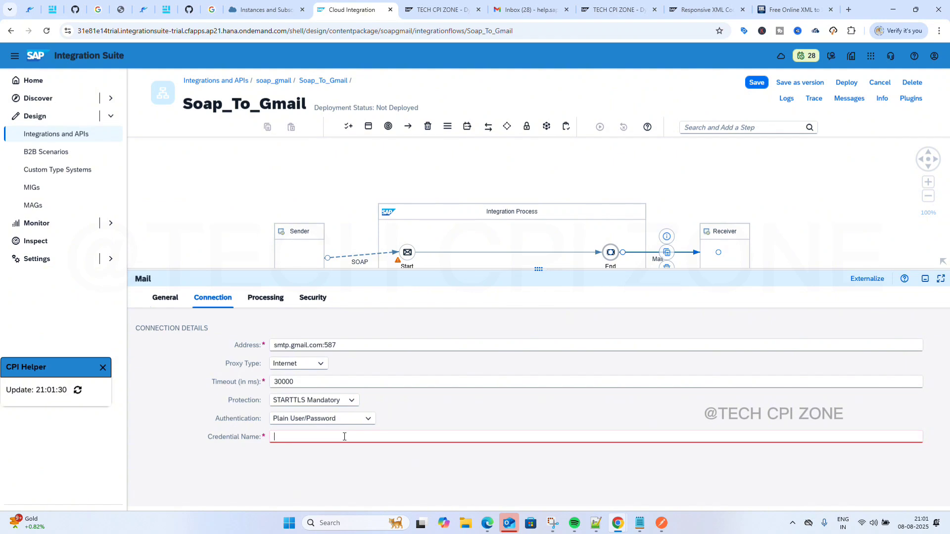
{"action": "type", "text": "GMAIL"}
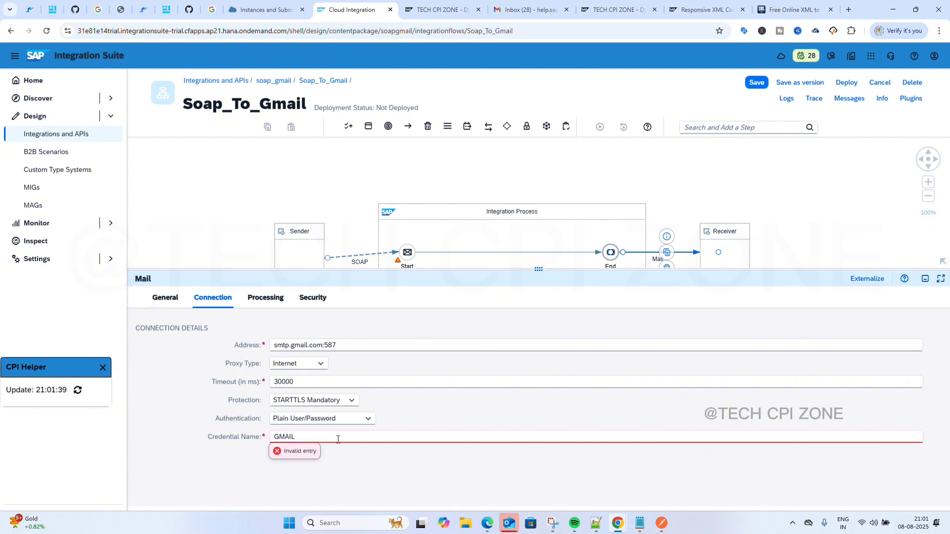
{"action": "left_click", "coordinate": [331, 460]}
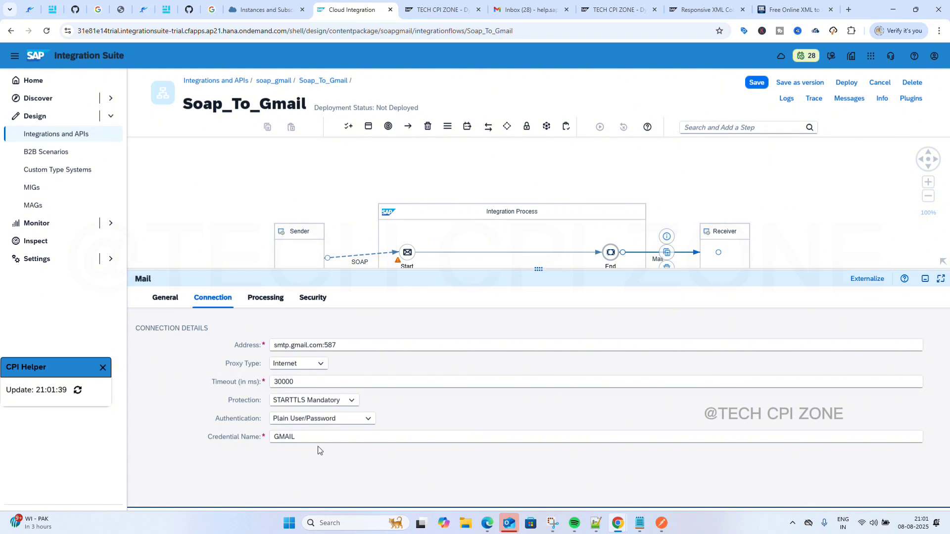
Enter the sender and recipient e-mail addresses on the Processing tab.
{"action": "left_click", "coordinate": [272, 301]}
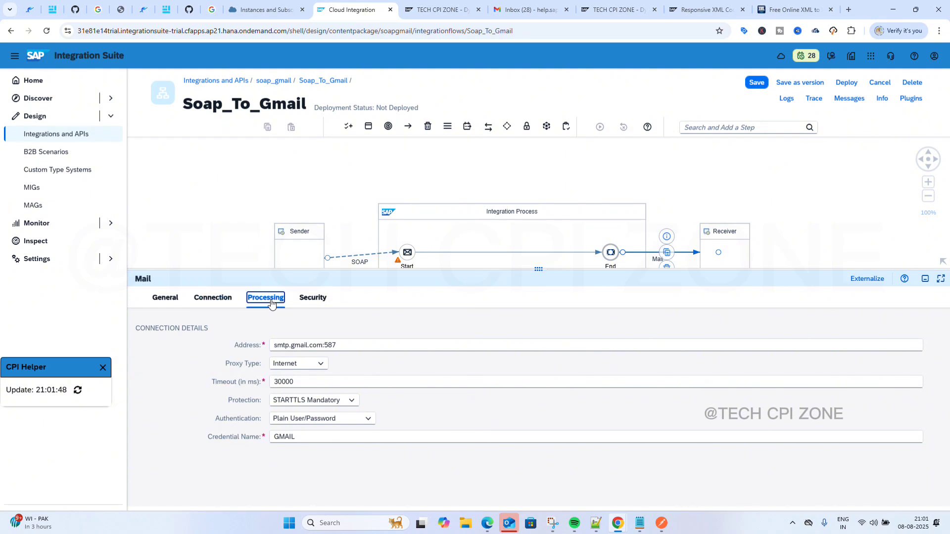
{"action": "left_click", "coordinate": [349, 346]}
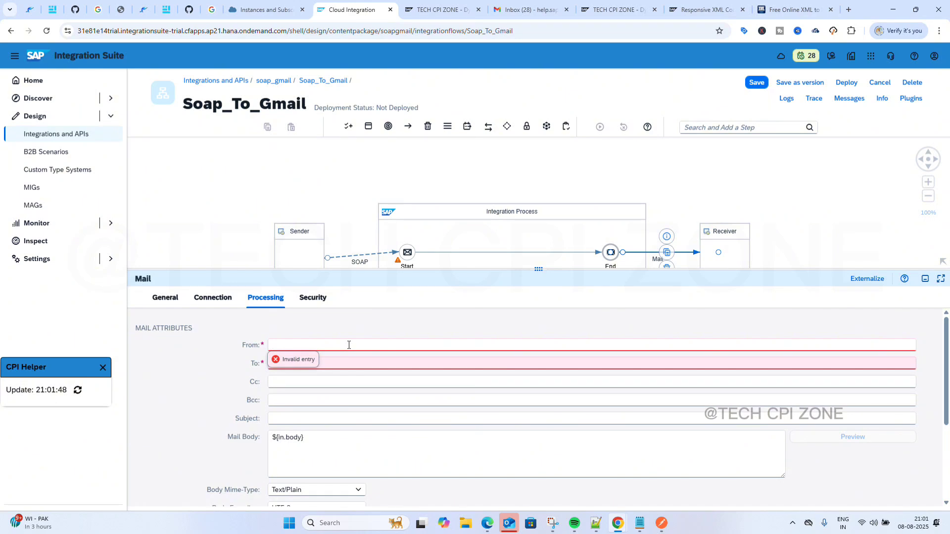
{"action": "left_click", "coordinate": [376, 362]}
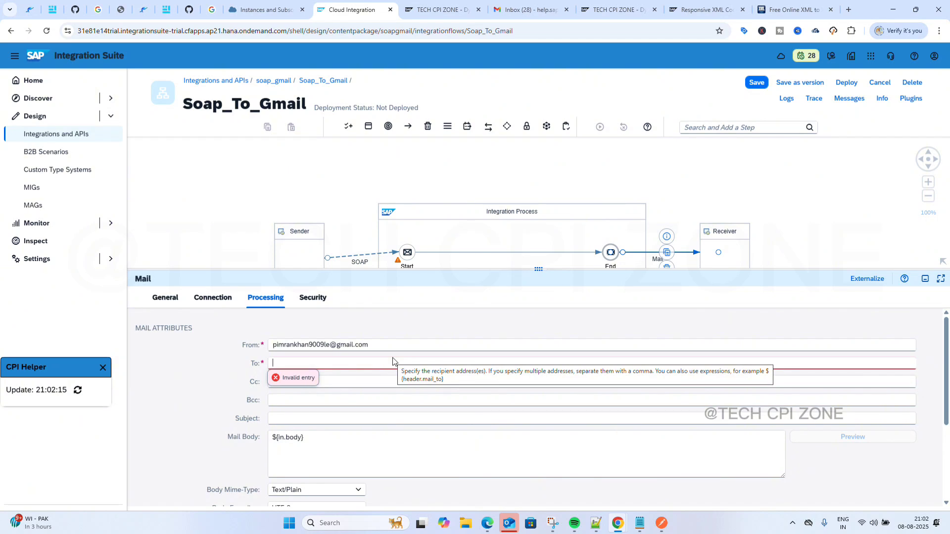
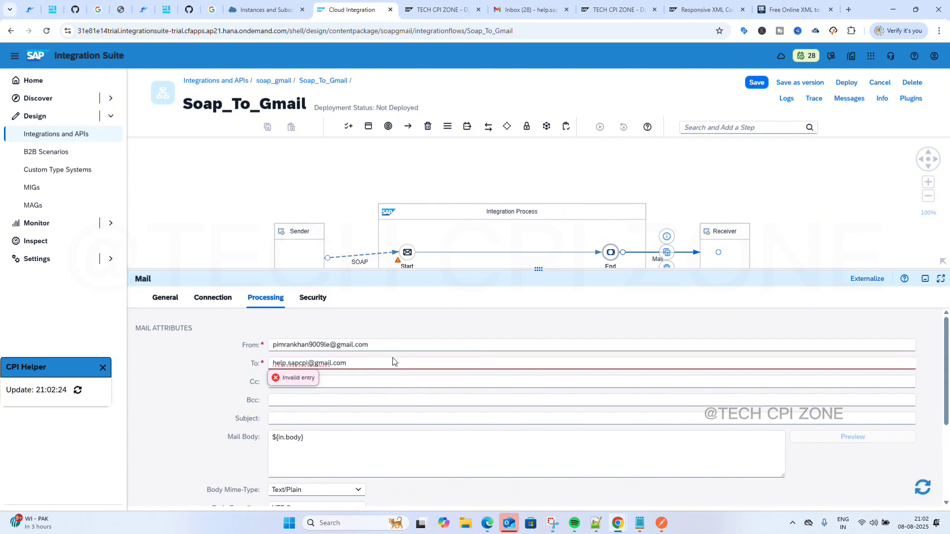
{"action": "left_click", "coordinate": [409, 386]}
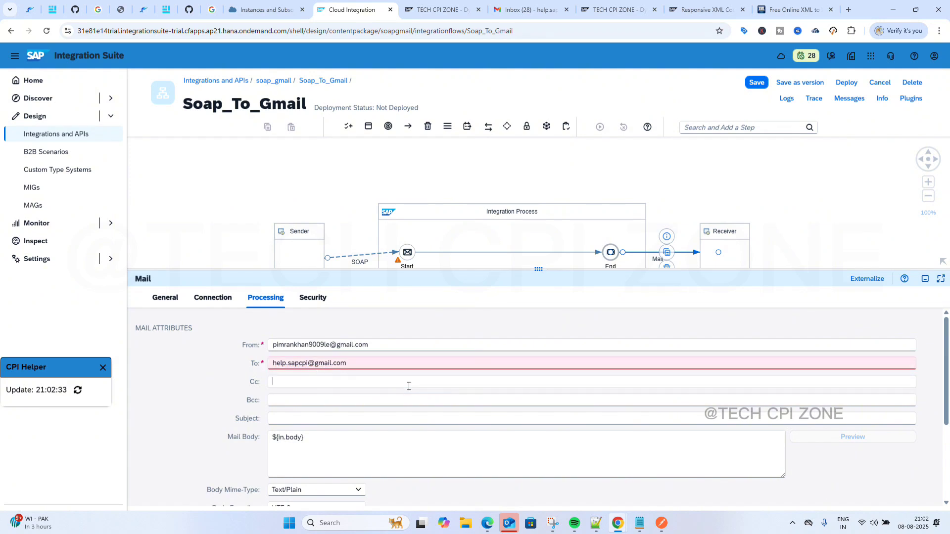
Paste the subject soap_gmail and check the Security tab's None signature/encryption setting.
{"action": "left_click", "coordinate": [366, 419]}
{"action": "type", "text": "soap_gmail"}
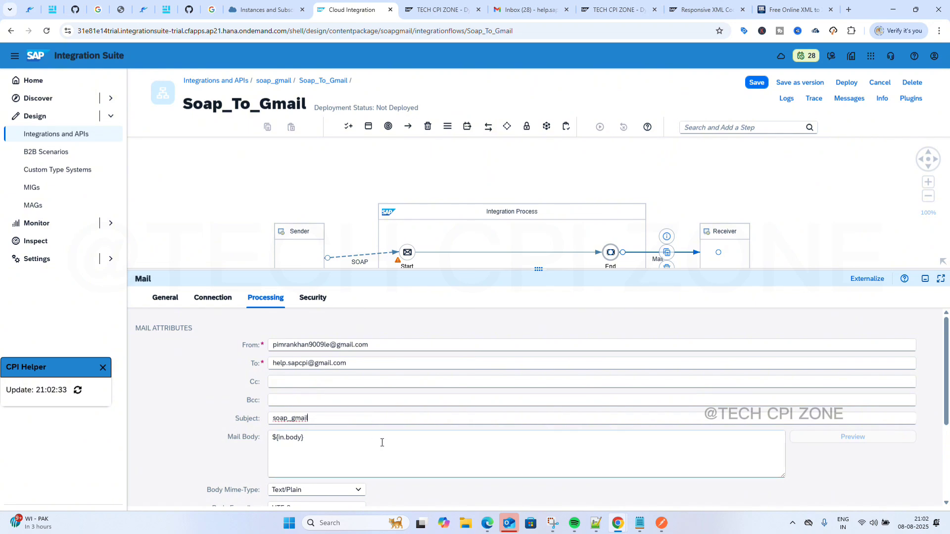
{"action": "scroll", "coordinate": [382, 442], "scroll_direction": "down", "scroll_amount": 3}
{"action": "scroll", "coordinate": [382, 443], "scroll_direction": "up", "scroll_amount": 3}
{"action": "scroll", "coordinate": [382, 443], "scroll_direction": "down", "scroll_amount": 1}
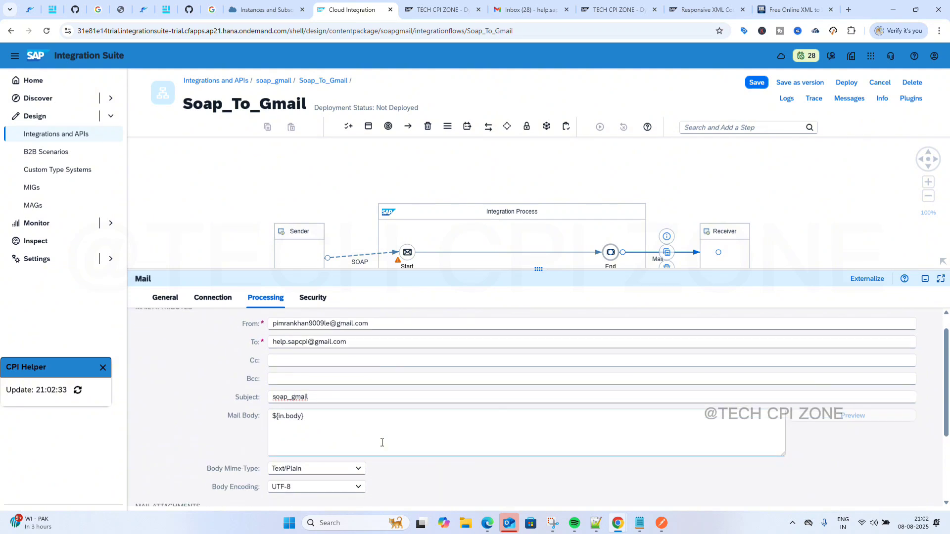
{"action": "scroll", "coordinate": [382, 443], "scroll_direction": "down", "scroll_amount": 1}
{"action": "scroll", "coordinate": [381, 442], "scroll_direction": "up", "scroll_amount": 2}
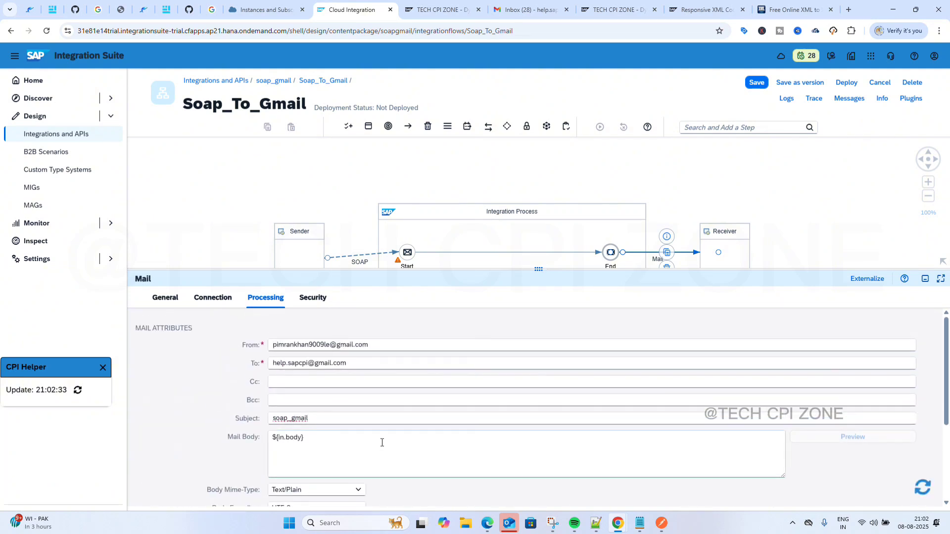
{"action": "left_click", "coordinate": [313, 303]}
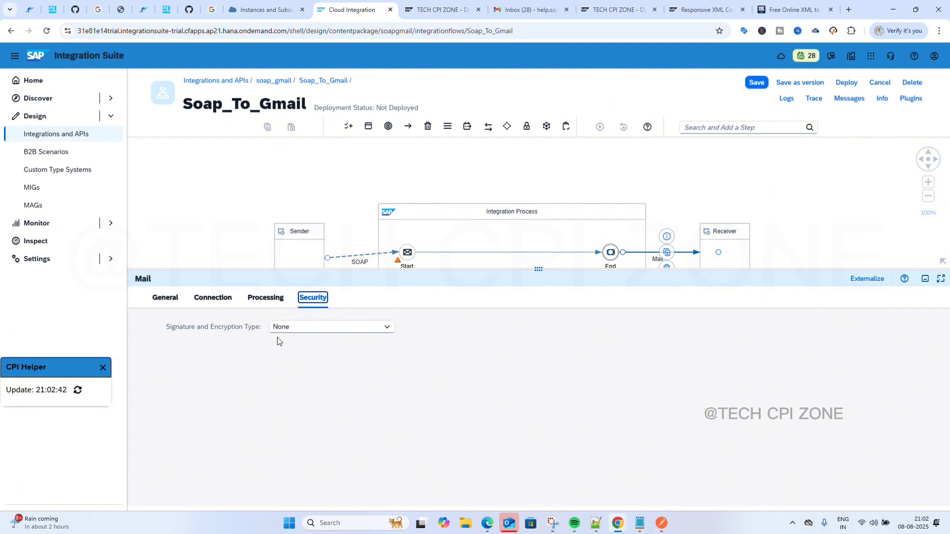
Save Soap_To_Gmail and deploy it to the Cloud Integration runtime, confirming the prompts.
{"action": "left_click_drag", "start_coordinate": [541, 270], "coordinate": [582, 477]}
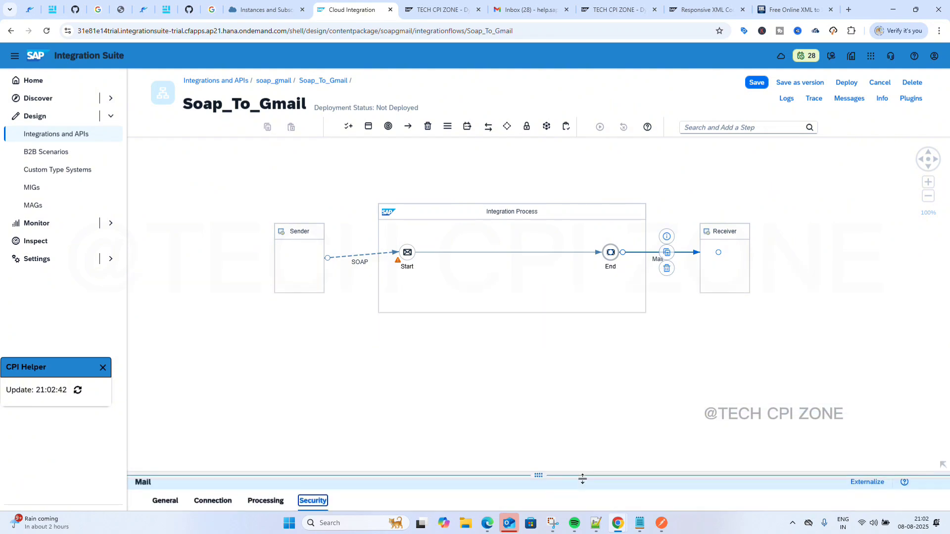
{"action": "left_click", "coordinate": [760, 83]}
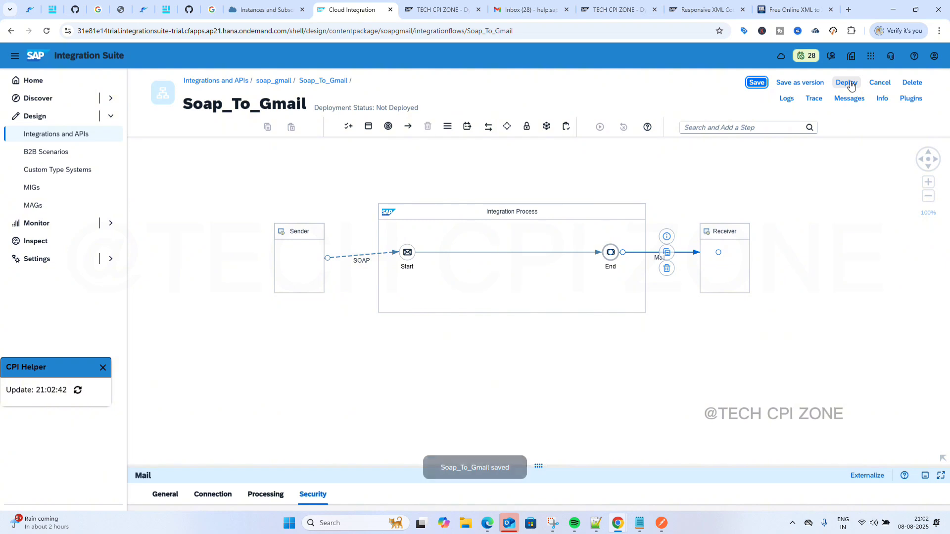
{"action": "left_click", "coordinate": [851, 83]}
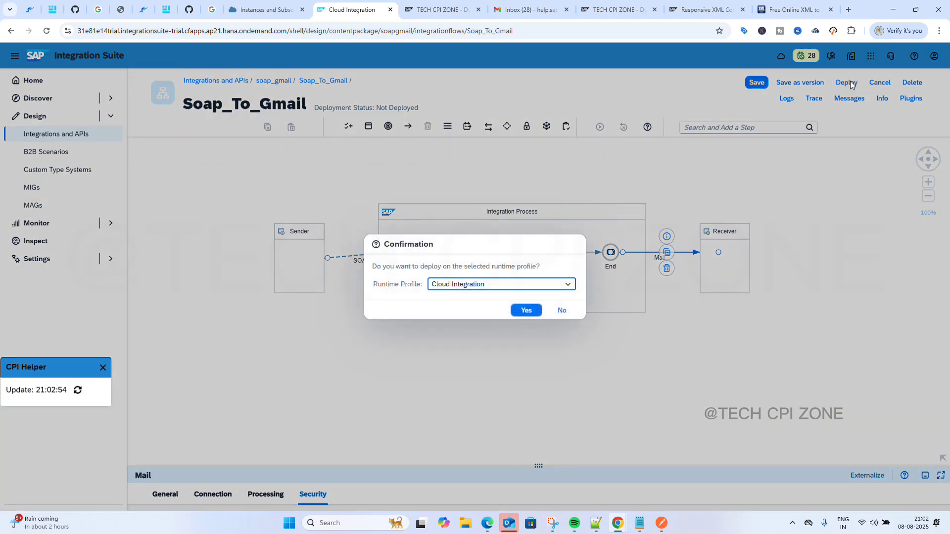
{"action": "left_click", "coordinate": [520, 312]}
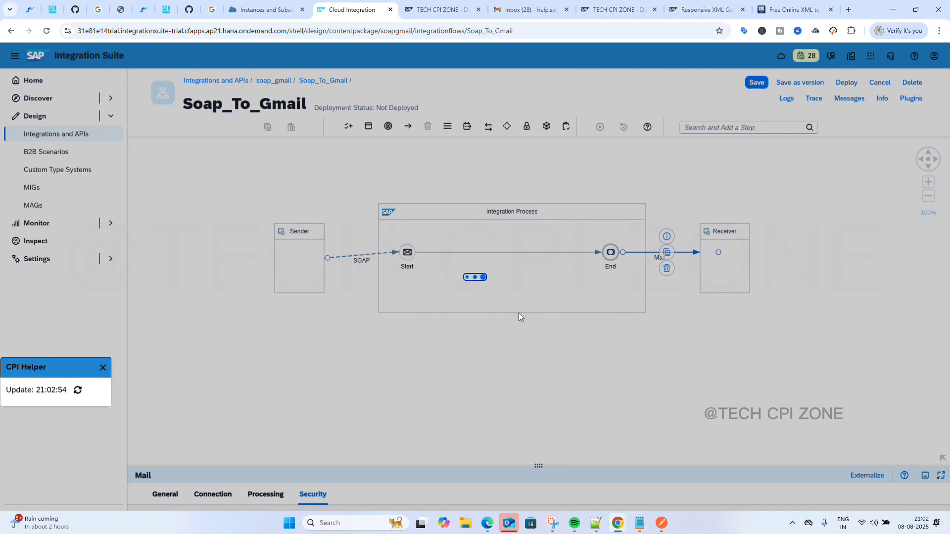
{"action": "left_click", "coordinate": [530, 300]}
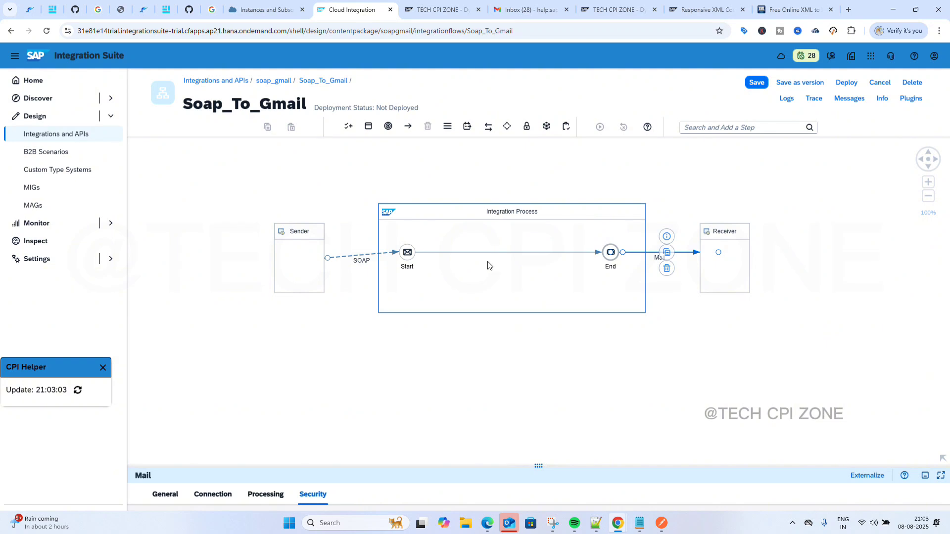
{"action": "right_click", "coordinate": [340, 13]}
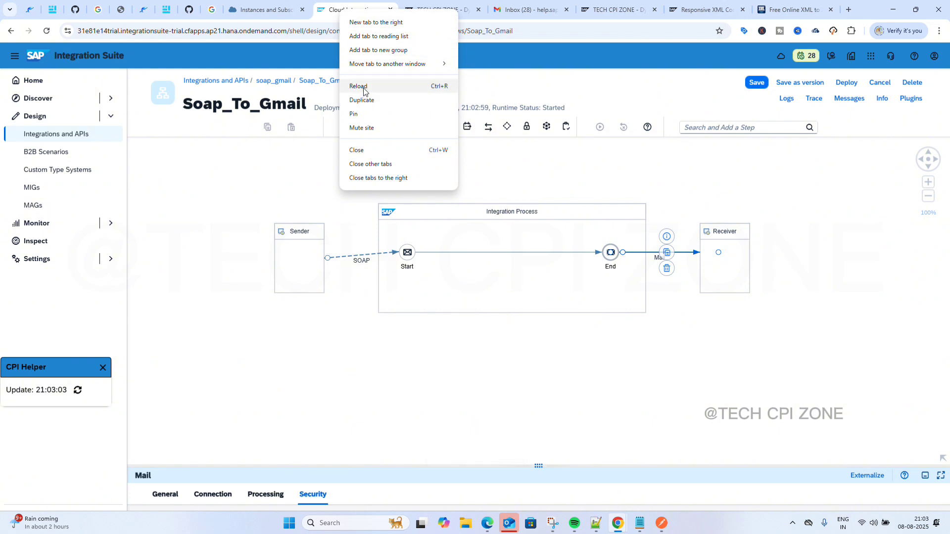
Duplicate the Cloud Integration tab to show the deployed Soap_To_Gmail flow, dismissing the news dialog.
{"action": "left_click", "coordinate": [363, 100]}
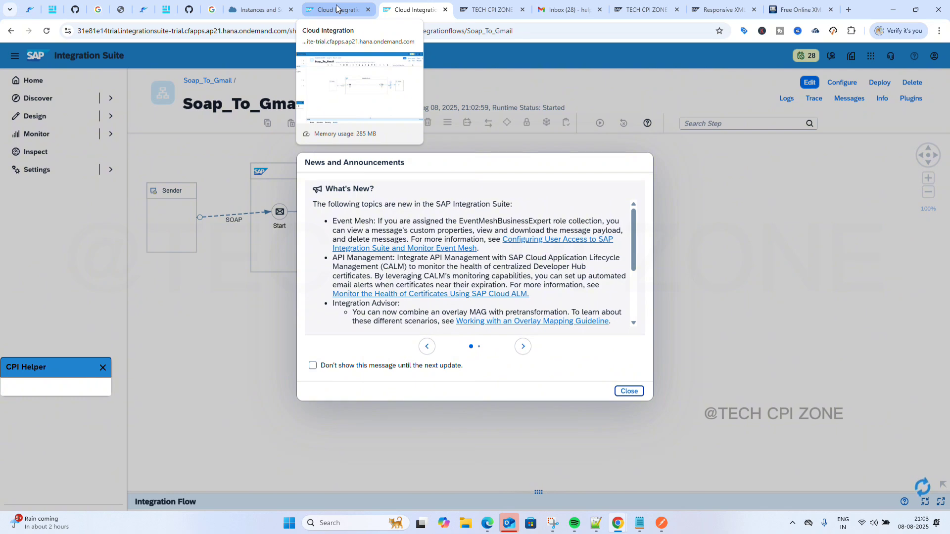
{"action": "left_click", "coordinate": [629, 392]}
{"action": "left_click_drag", "start_coordinate": [381, 367], "coordinate": [485, 401]}
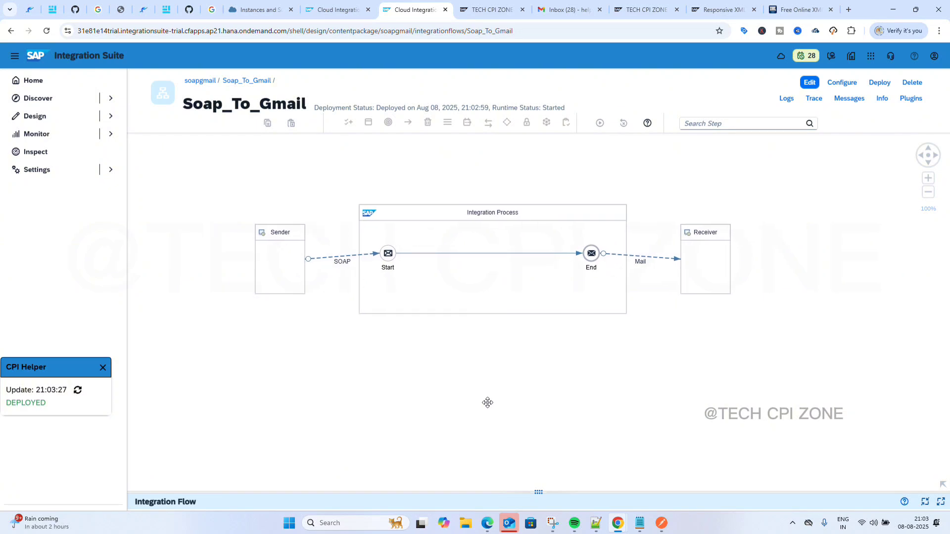
{"action": "left_click", "coordinate": [67, 136]}
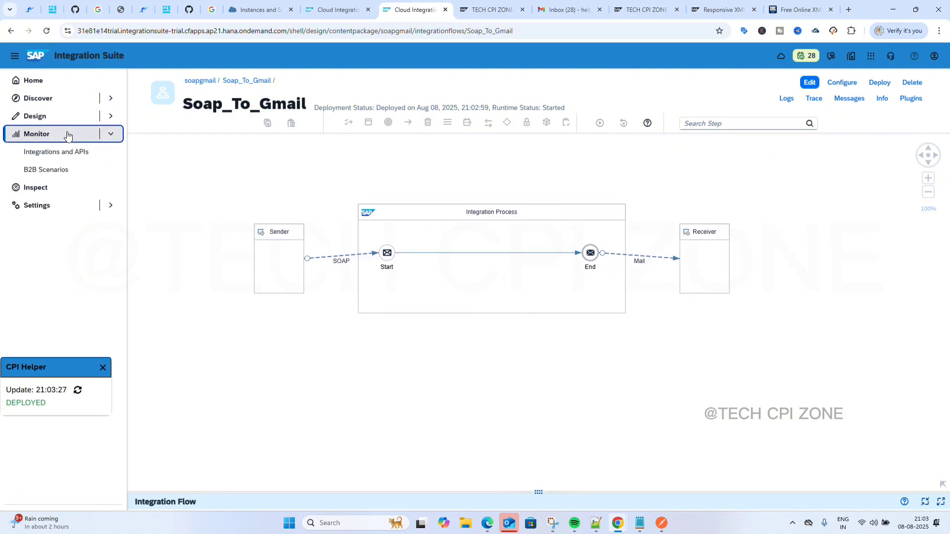
Go to Monitor > Integrations and APIs and list All content under Manage Integration Content.
{"action": "left_click", "coordinate": [63, 153]}
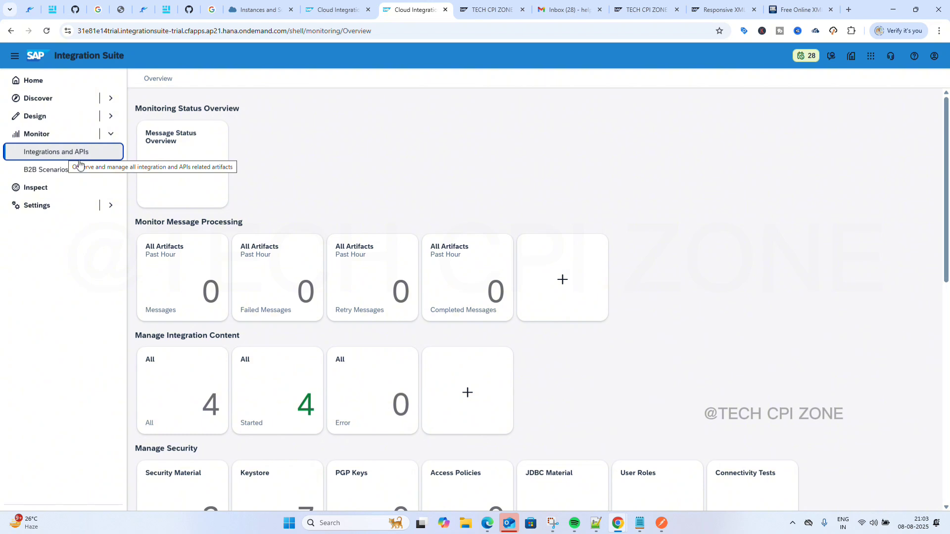
{"action": "scroll", "coordinate": [222, 276], "scroll_direction": "down", "scroll_amount": 4}
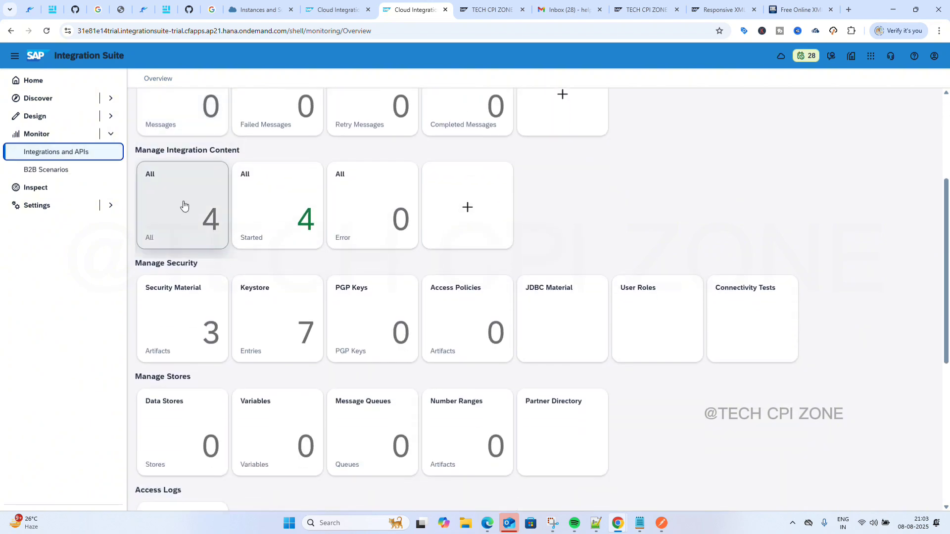
{"action": "left_click", "coordinate": [184, 205]}
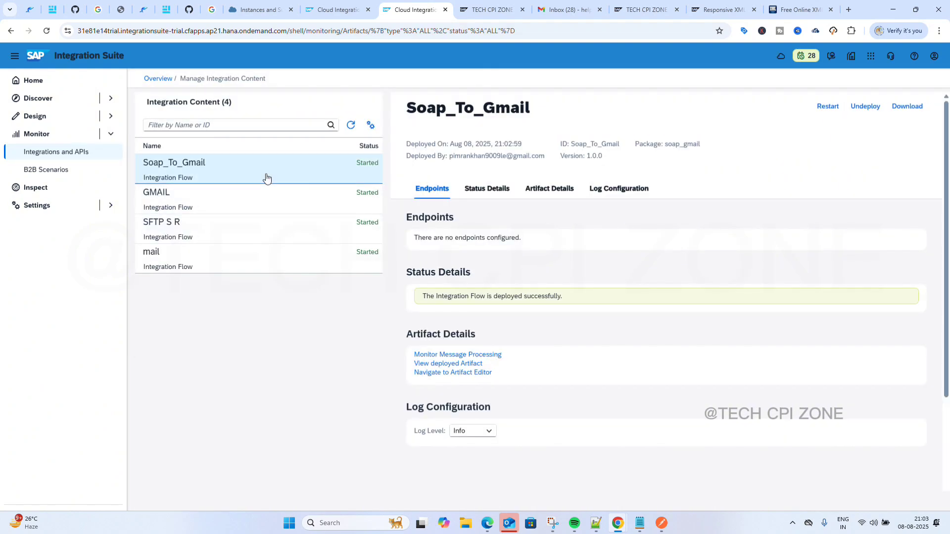
Select Soap_To_Gmail and reload until its /cxf/soap_gmail endpoint URL and WSDL links appear.
{"action": "left_click", "coordinate": [267, 176]}
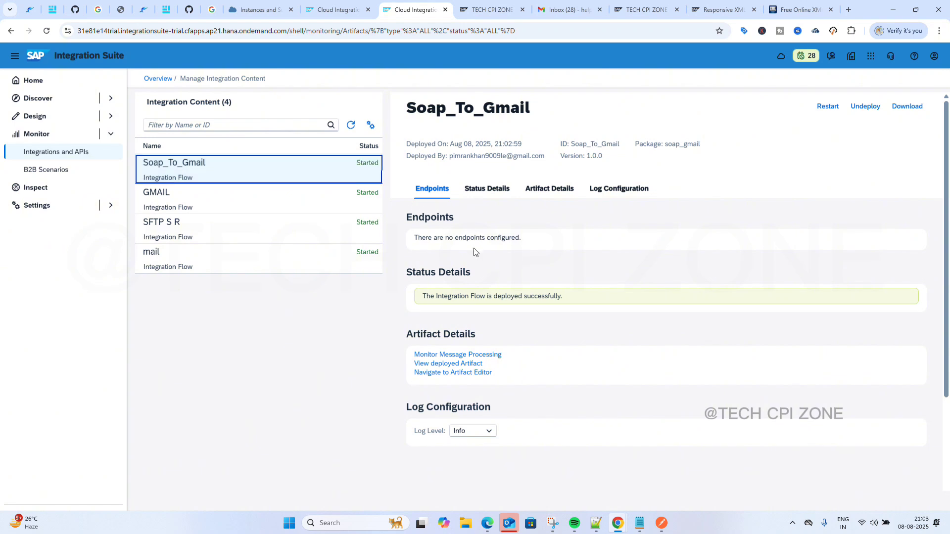
{"action": "left_click", "coordinate": [352, 125]}
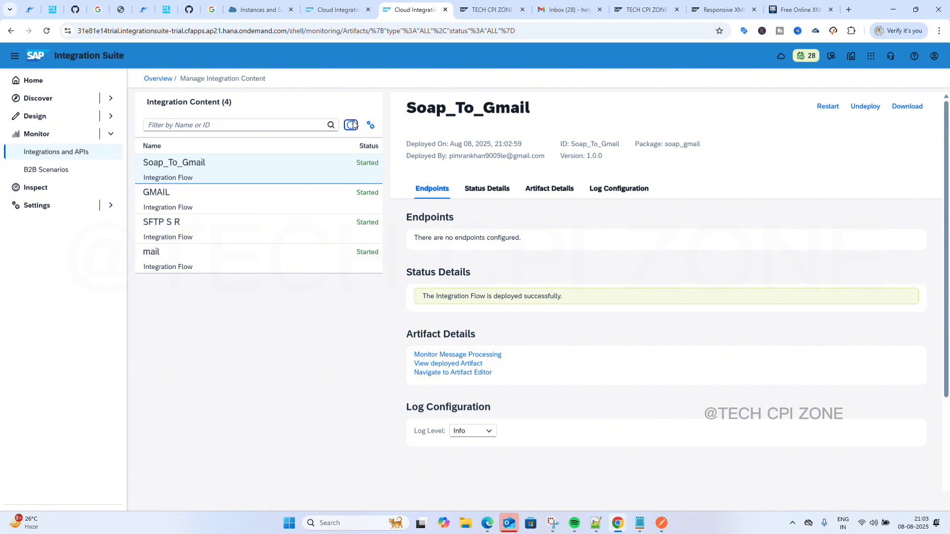
{"action": "left_click", "coordinate": [351, 125]}
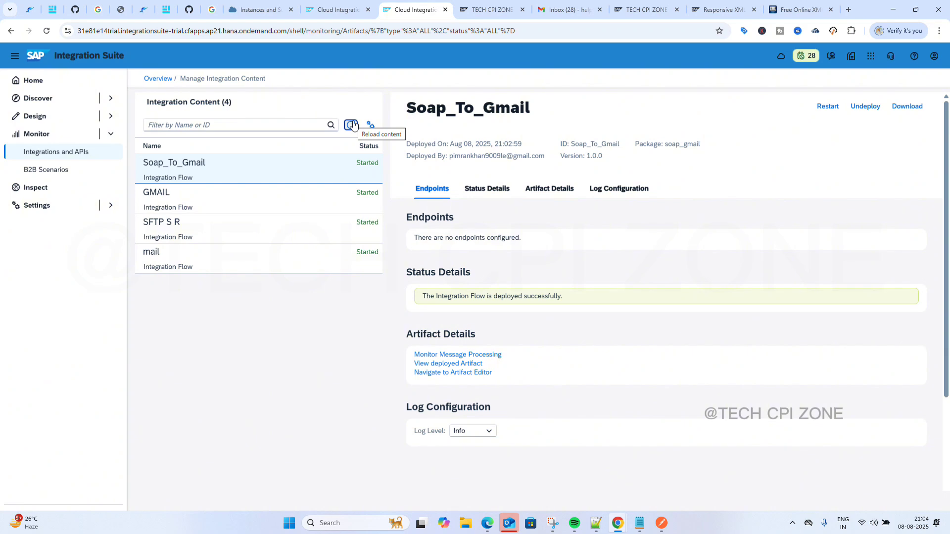
{"action": "left_click", "coordinate": [352, 125]}
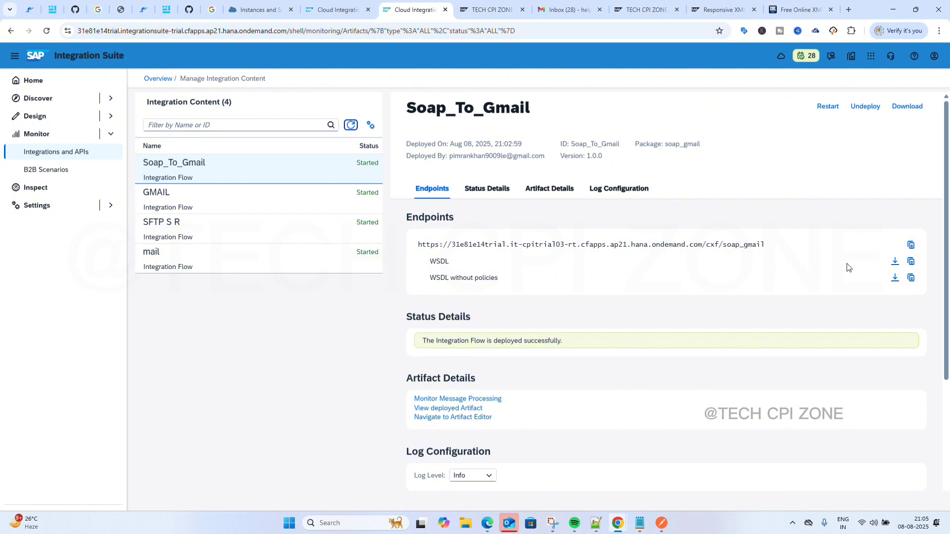
Create an empty new 66 document in Notepad++, then minimise it back to the browser.
{"action": "left_click", "coordinate": [595, 526]}
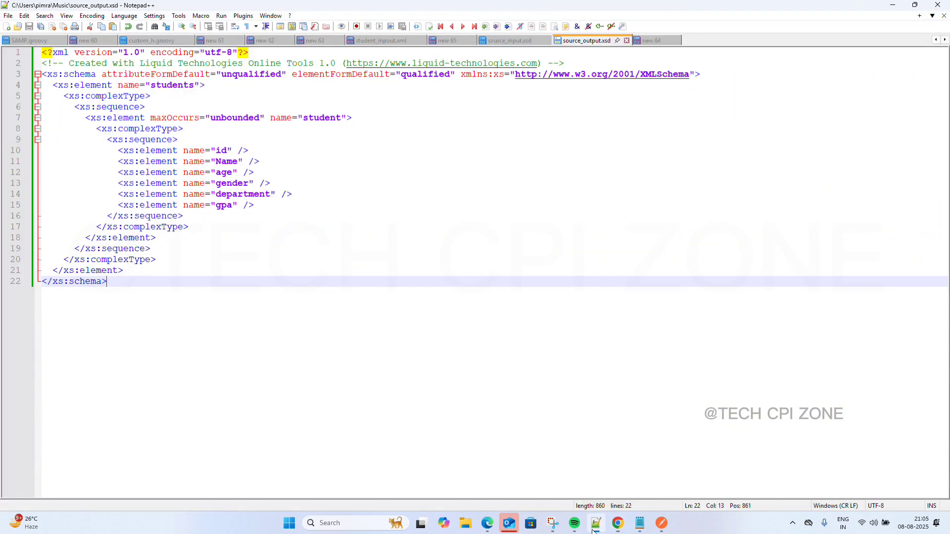
{"action": "left_click", "coordinate": [7, 27]}
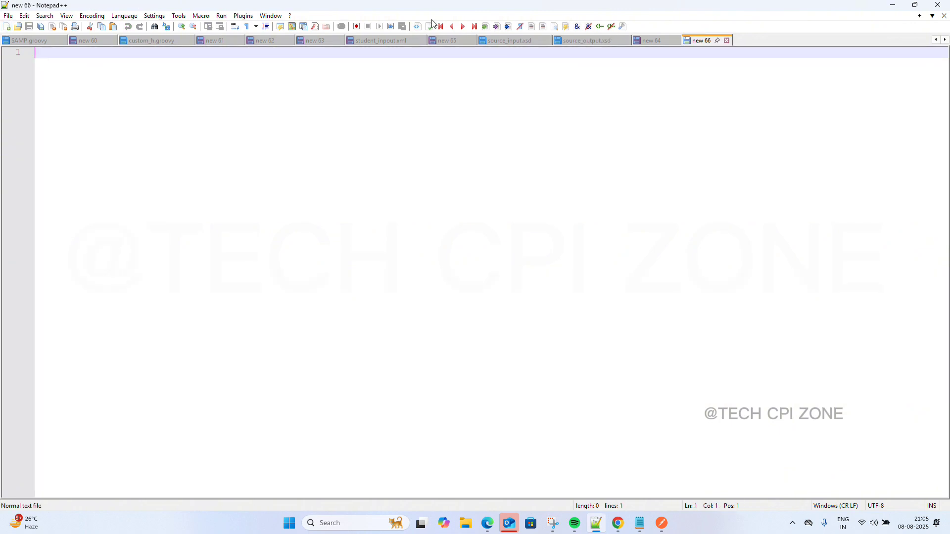
{"action": "left_click", "coordinate": [894, 7]}
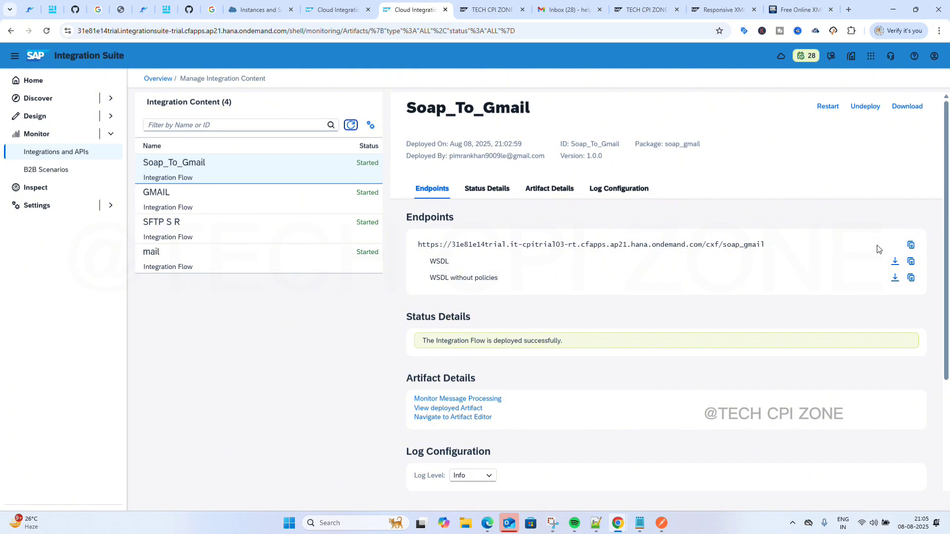
Download the Soap_To_Gmail WSDL, copy its endpoint URL, and bring up the SAP CPI Learning Hub tab.
{"action": "left_click", "coordinate": [895, 262]}
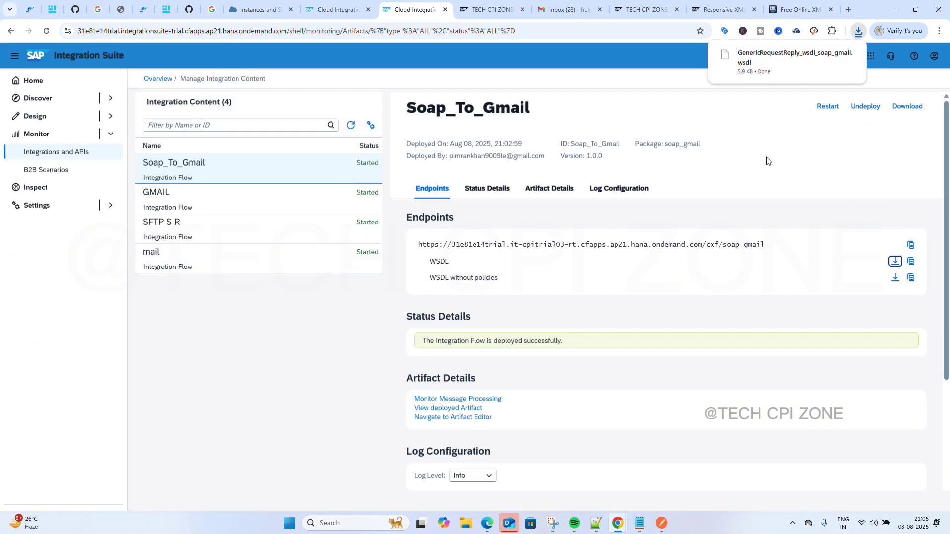
{"action": "left_click", "coordinate": [908, 247]}
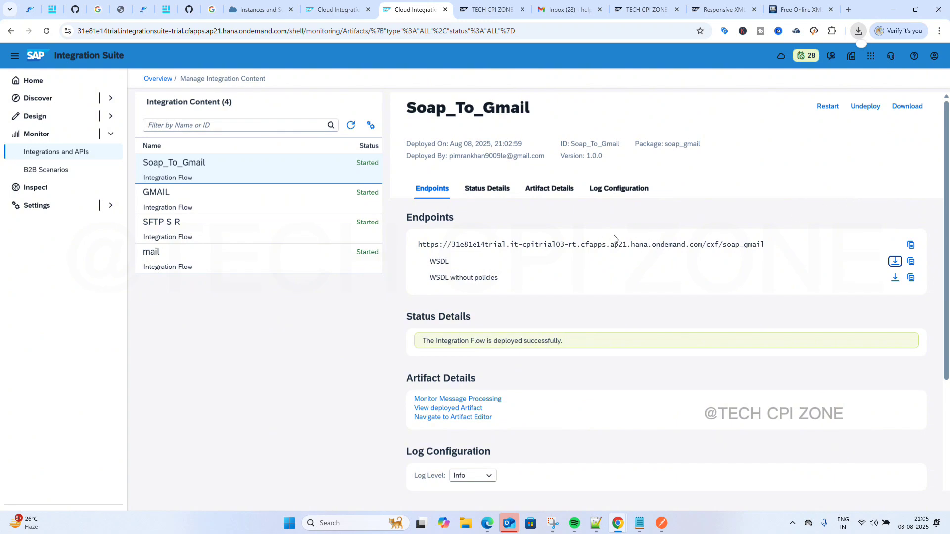
{"action": "left_click", "coordinate": [911, 246]}
{"action": "left_click", "coordinate": [338, 7]}
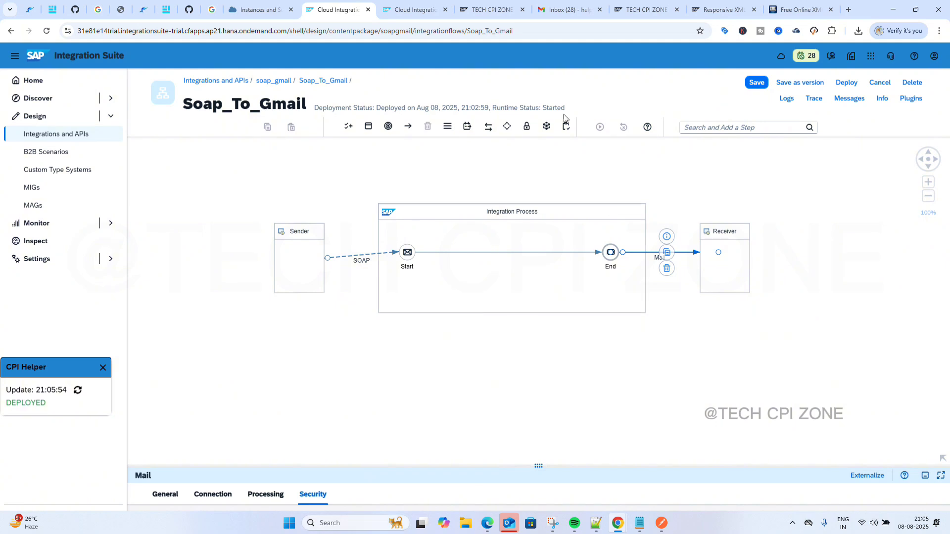
{"action": "left_click", "coordinate": [642, 7]}
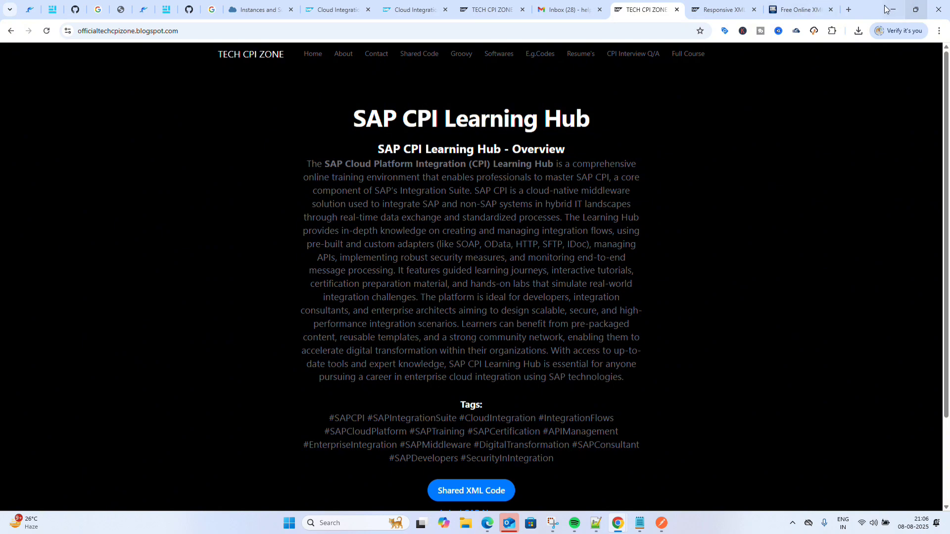
In a new tab, search Google for techcpizone.blogspot.com.
{"action": "left_click", "coordinate": [849, 10]}
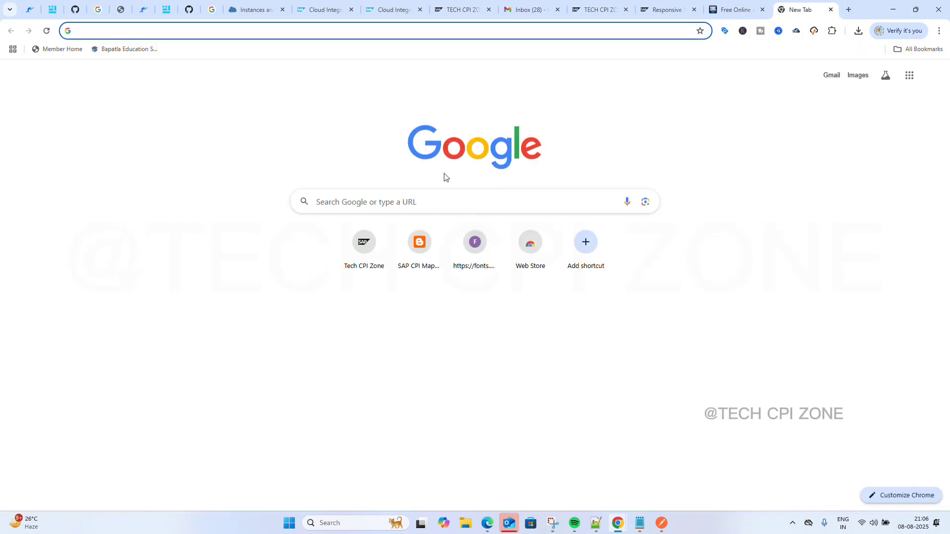
{"action": "left_click", "coordinate": [414, 203]}
{"action": "type", "text": "g"}
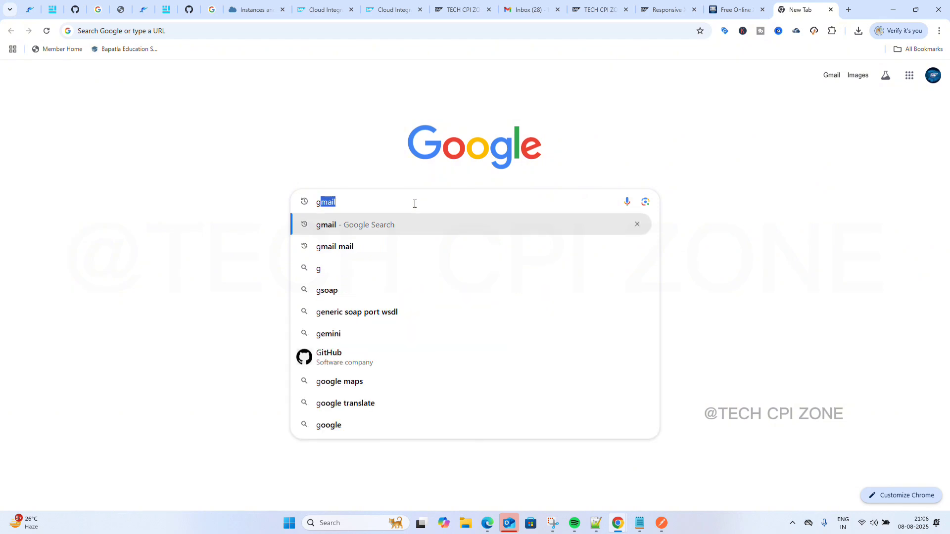
{"action": "type", "text": "oogle"}
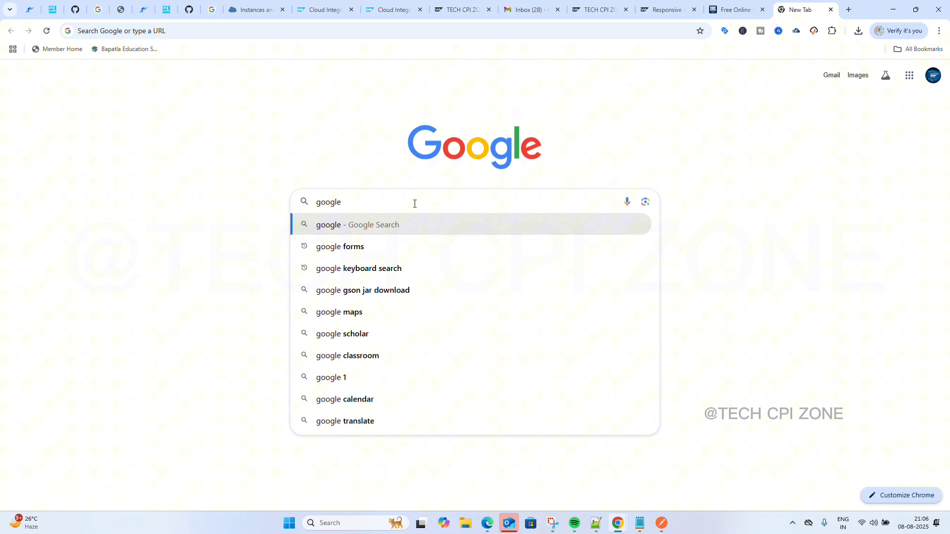
{"action": "key", "text": "Return"}
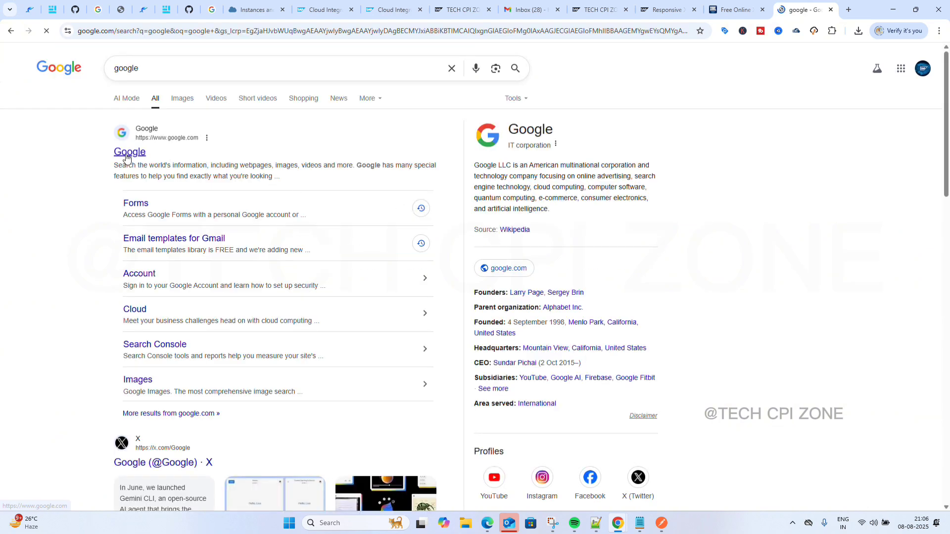
{"action": "left_click", "coordinate": [128, 154]}
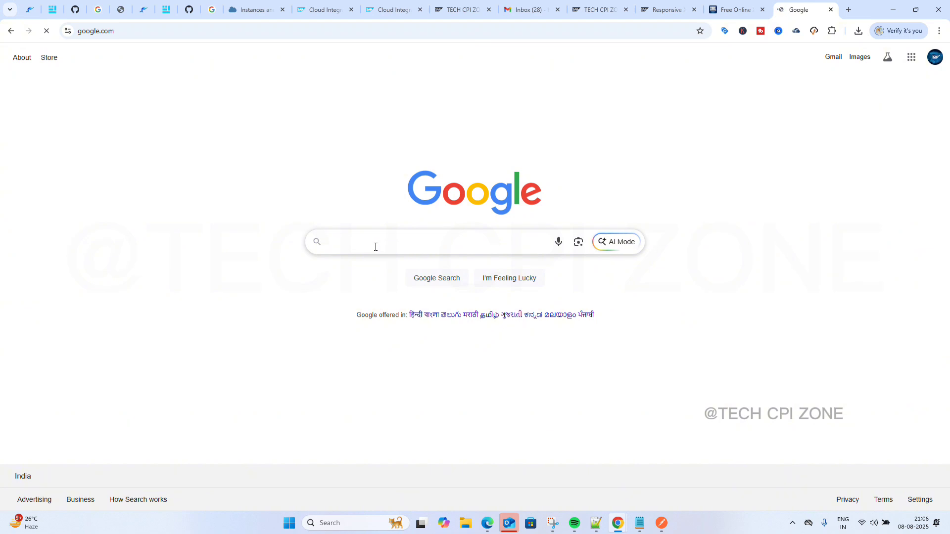
{"action": "left_click", "coordinate": [375, 247]}
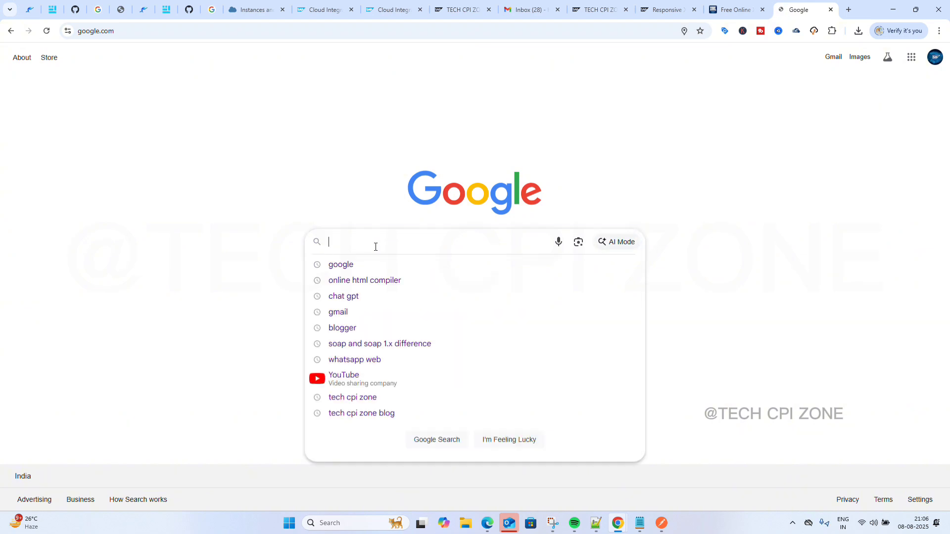
{"action": "type", "text": "tech"}
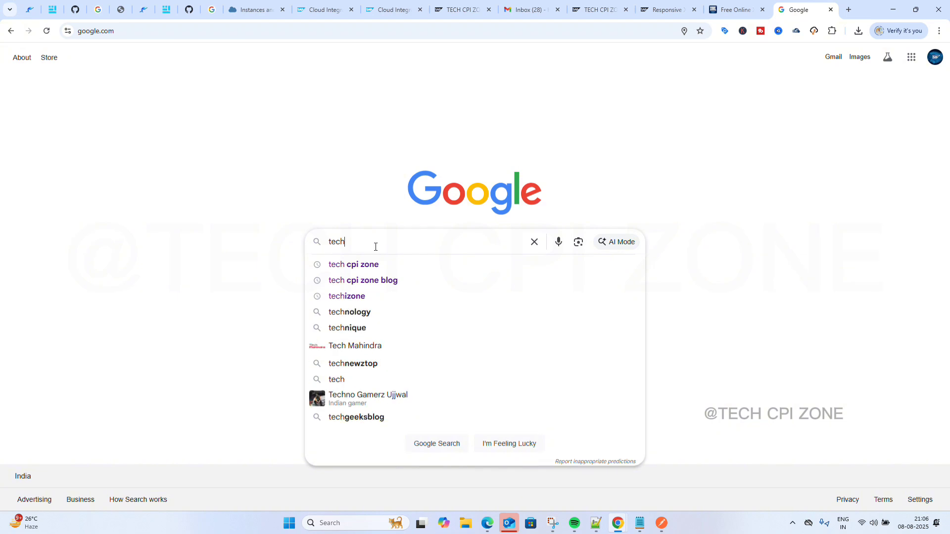
{"action": "type", "text": "cpizone"}
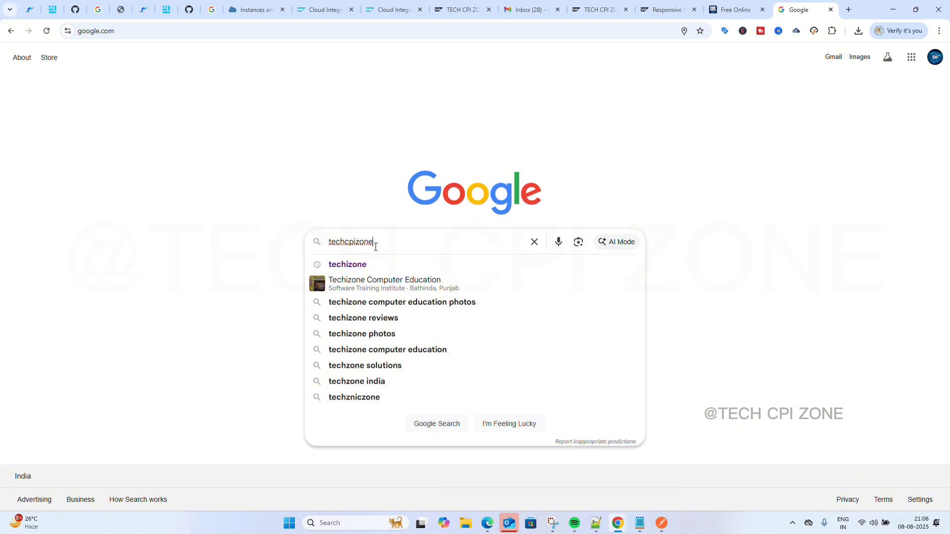
{"action": "type", "text": ".blo"}
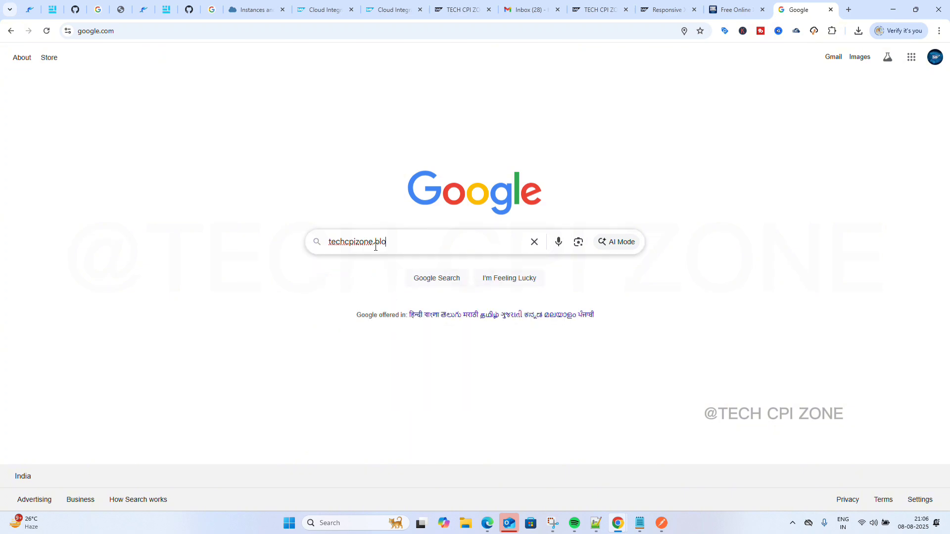
{"action": "type", "text": "gspot.com"}
{"action": "key", "text": "Return"}
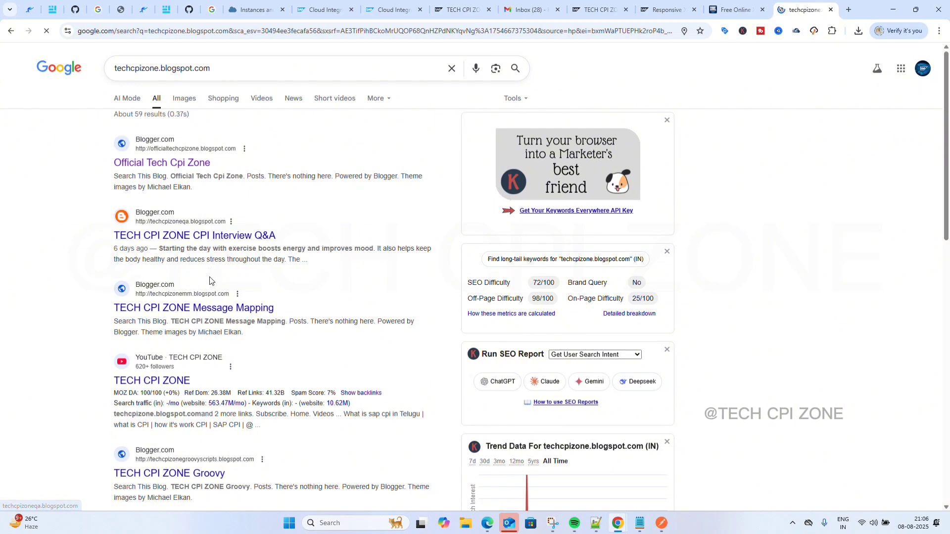
Paste techcpizone.blogspot.com into the address bar to open the Tech CPI Zone home page.
{"action": "scroll", "coordinate": [209, 280], "scroll_direction": "down", "scroll_amount": 2}
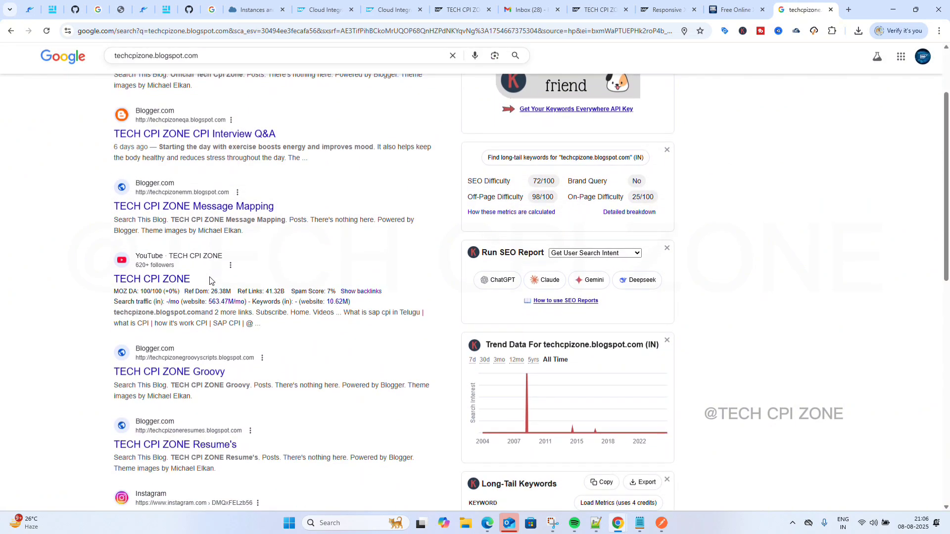
{"action": "scroll", "coordinate": [210, 281], "scroll_direction": "down", "scroll_amount": 5}
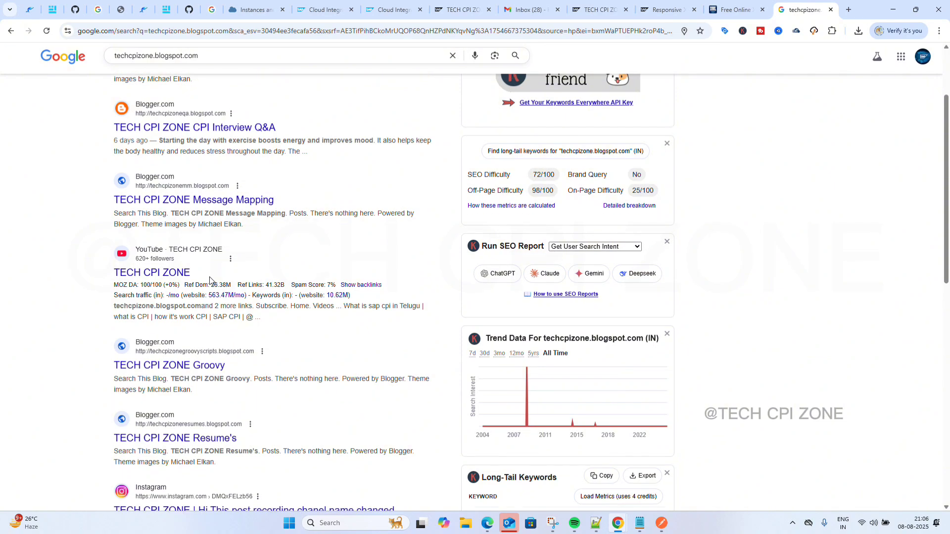
{"action": "scroll", "coordinate": [209, 280], "scroll_direction": "up", "scroll_amount": 7}
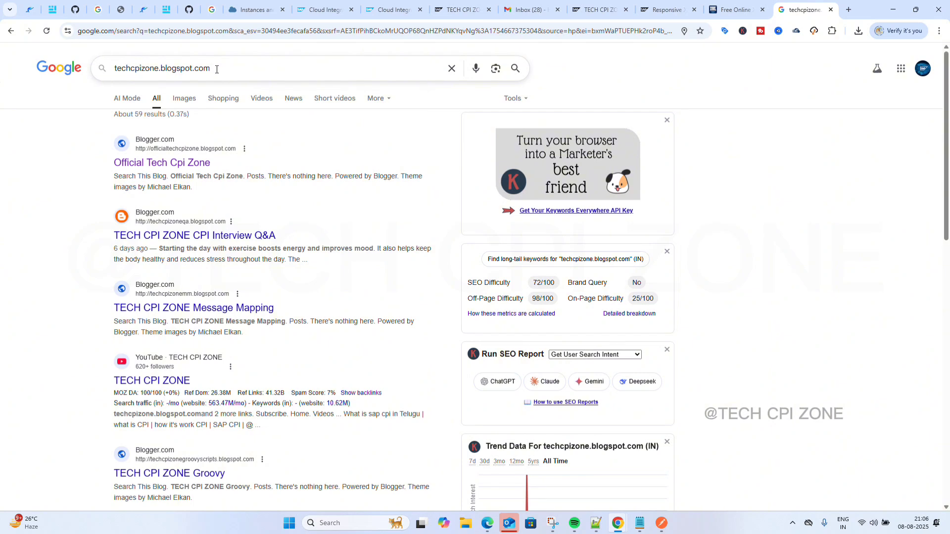
{"action": "triple_click", "coordinate": [216, 69]}
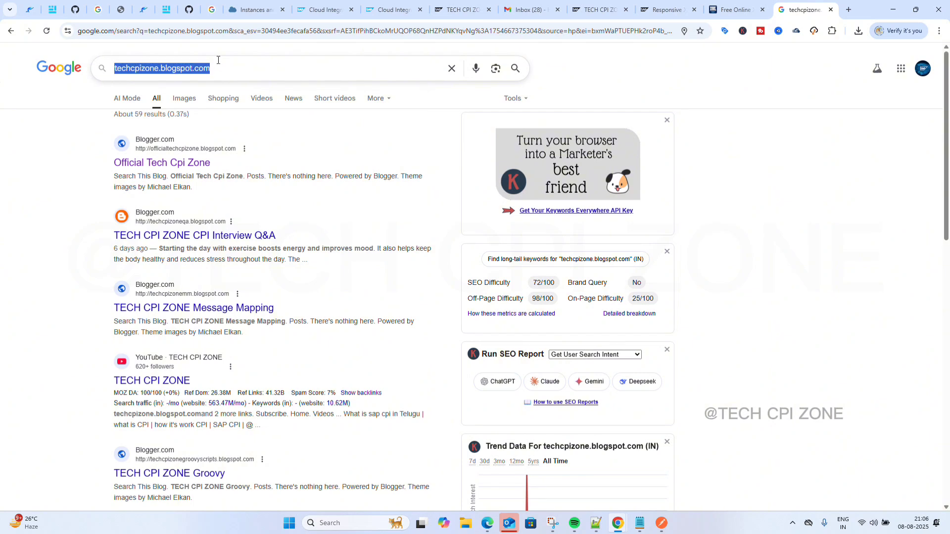
{"action": "left_click", "coordinate": [223, 30]}
{"action": "key", "text": "ctrl+v"}
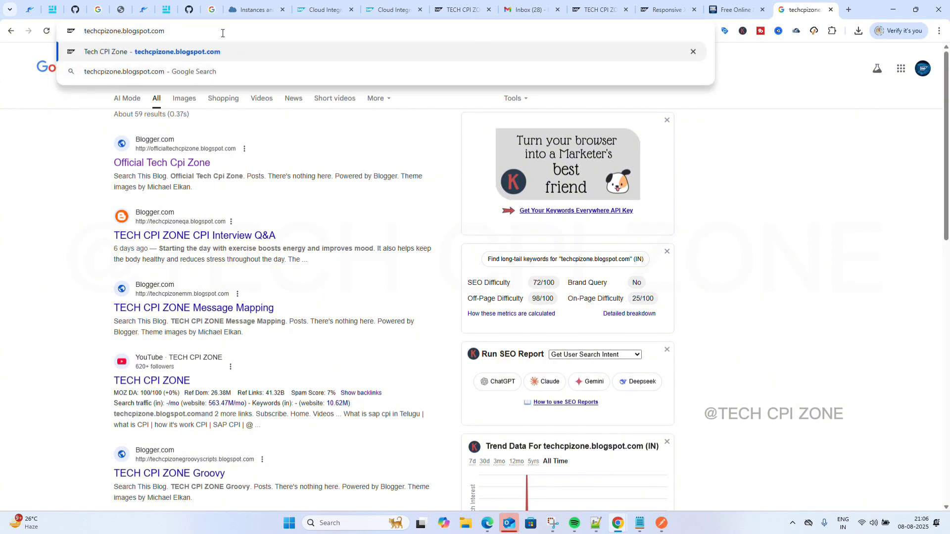
{"action": "key", "text": "Return"}
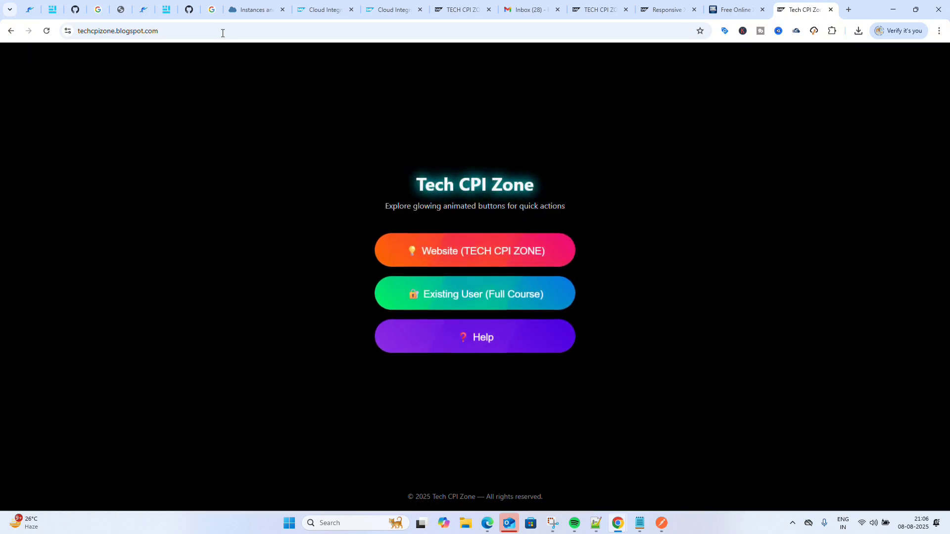
Open the Website link, then search Google for 'tech cpi zone' and open its YouTube channel.
{"action": "left_click", "coordinate": [472, 246]}
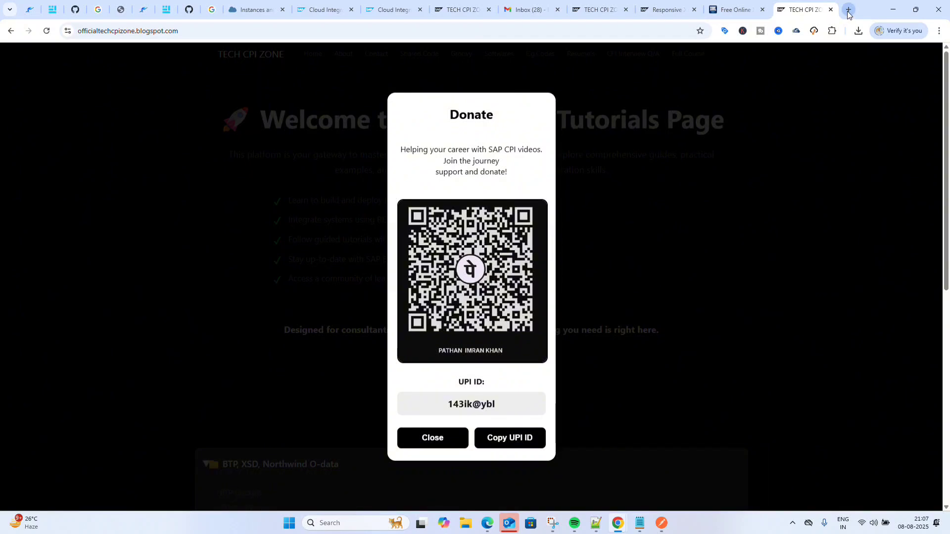
{"action": "left_click", "coordinate": [848, 10]}
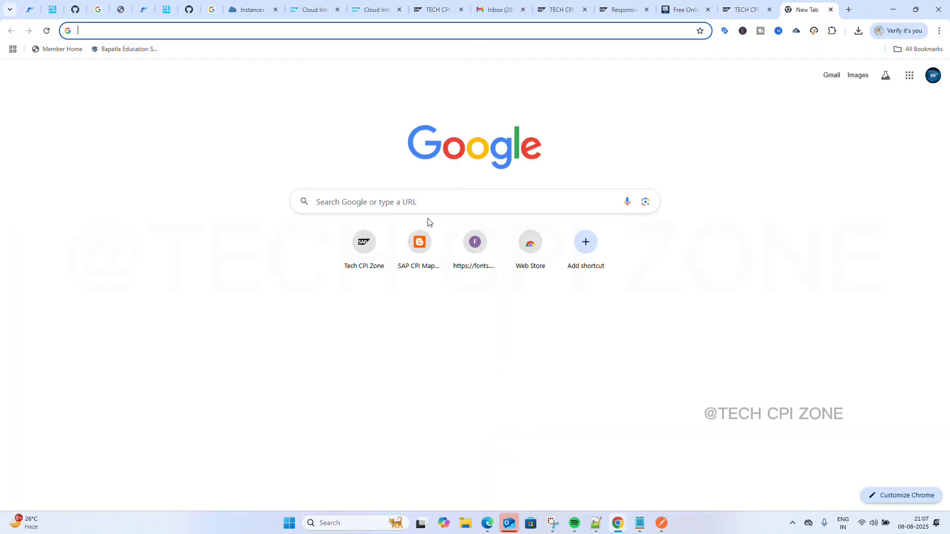
{"action": "left_click", "coordinate": [424, 196]}
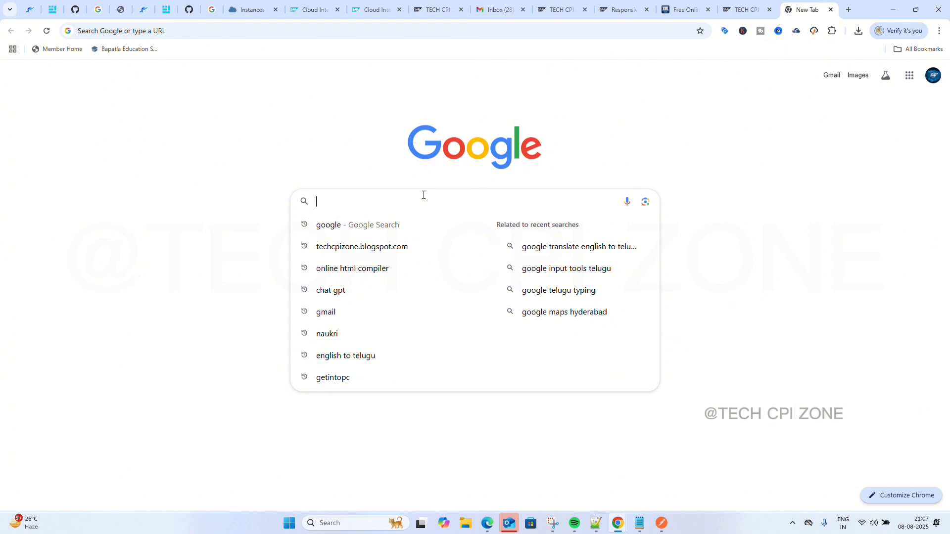
{"action": "type", "text": "tech"}
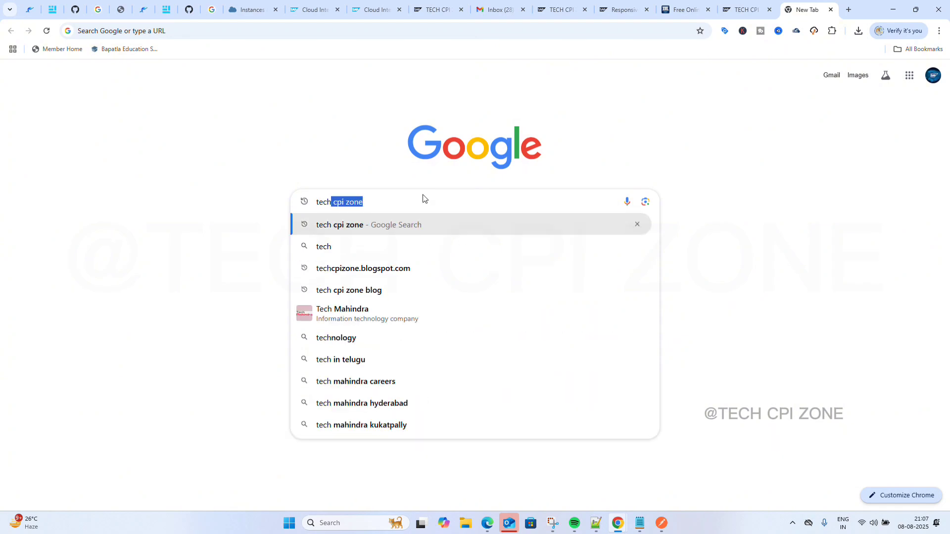
{"action": "key", "text": "Right"}
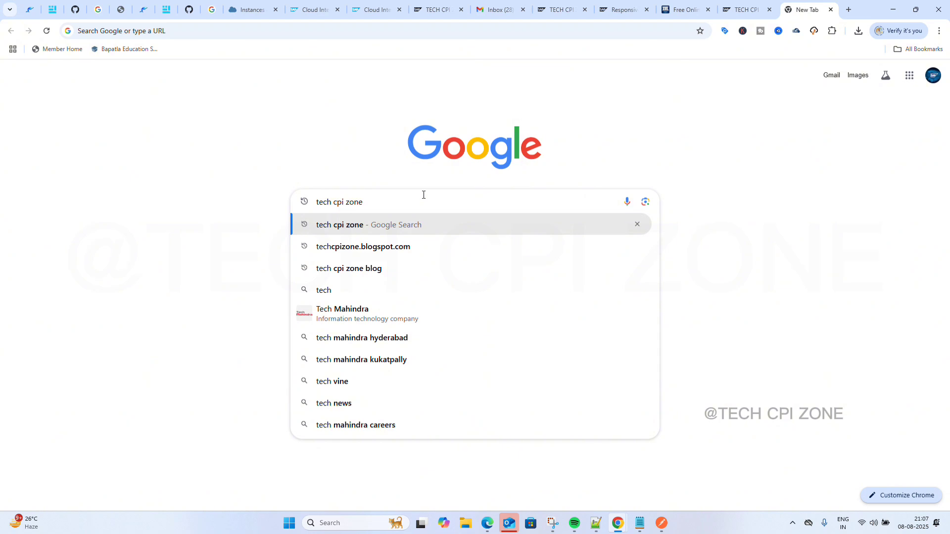
{"action": "key", "text": "Return"}
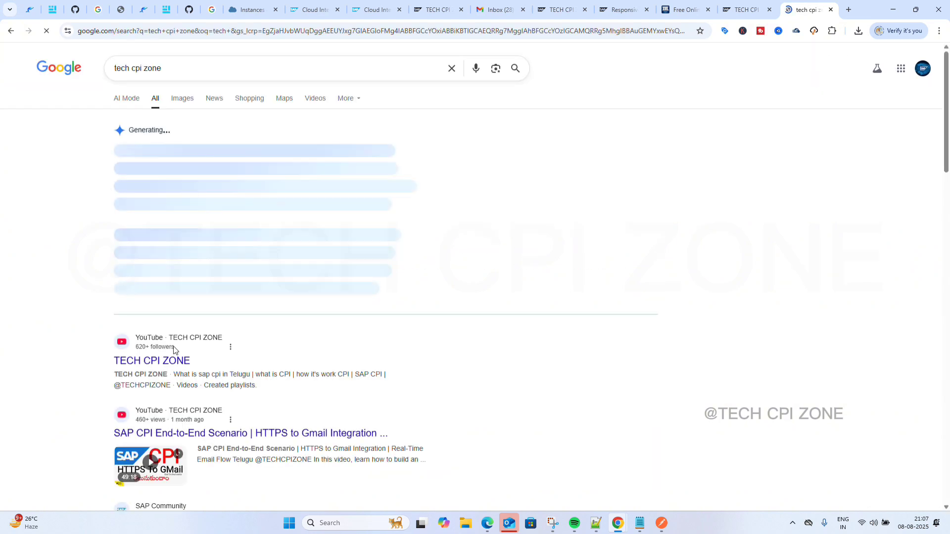
{"action": "left_click", "coordinate": [161, 371]}
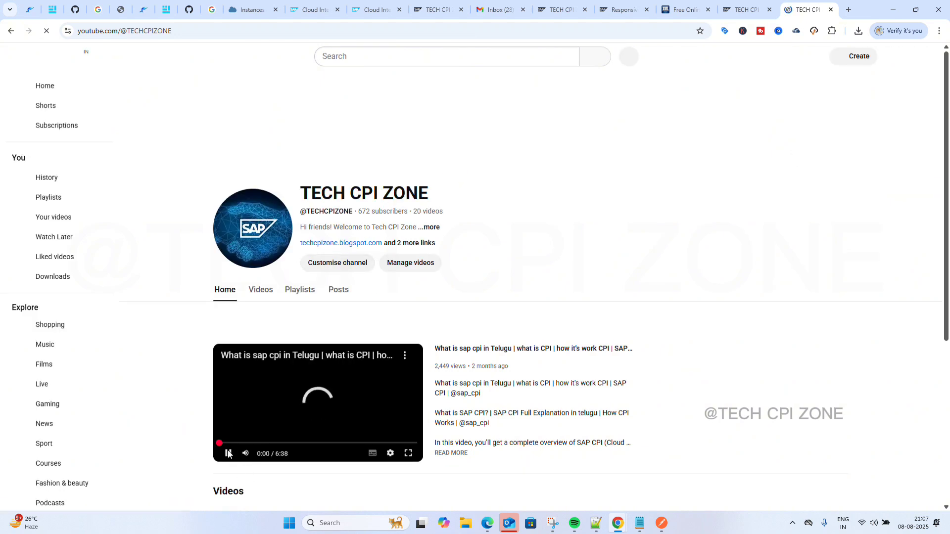
Pause the channel video and open techcpizone.blogspot.com from the channel's About links.
{"action": "left_click", "coordinate": [228, 453]}
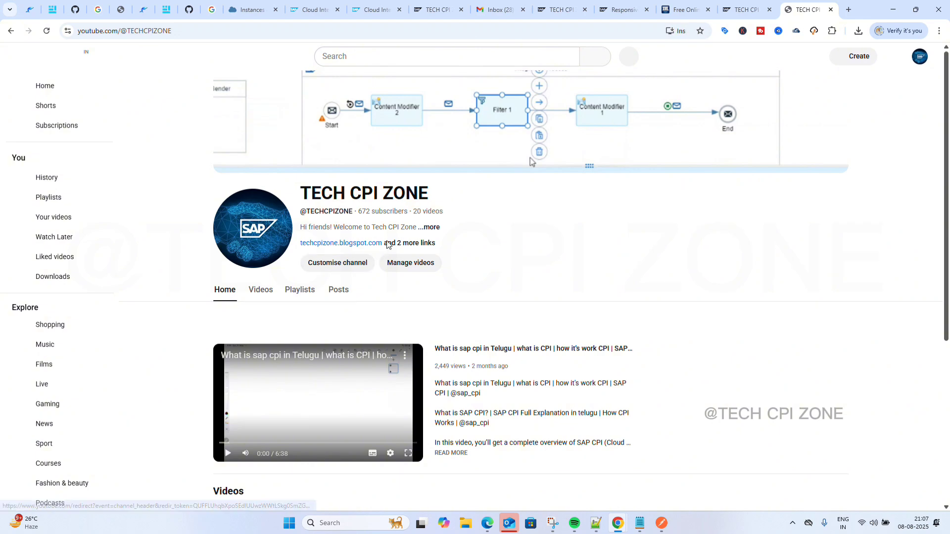
{"action": "left_click", "coordinate": [414, 243]}
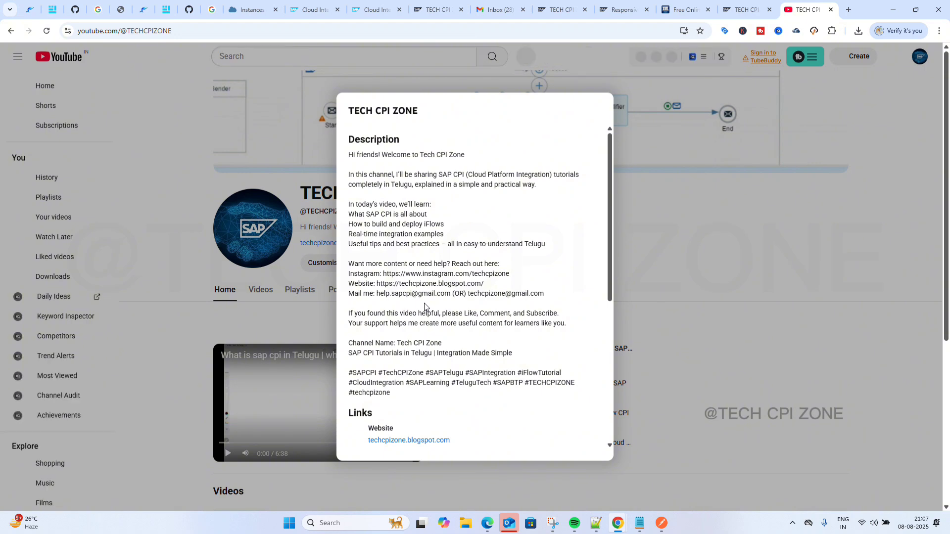
{"action": "scroll", "coordinate": [423, 303], "scroll_direction": "down", "scroll_amount": 5}
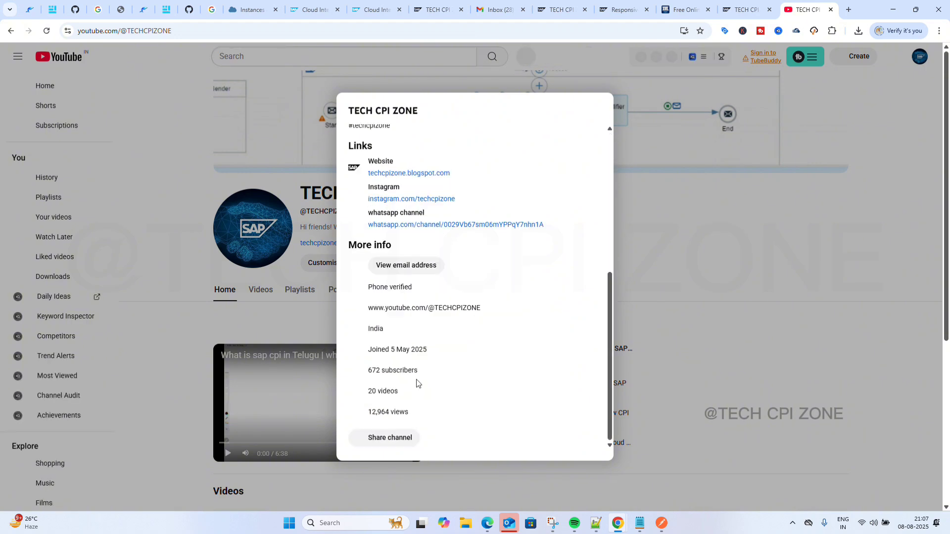
{"action": "left_click", "coordinate": [419, 174]}
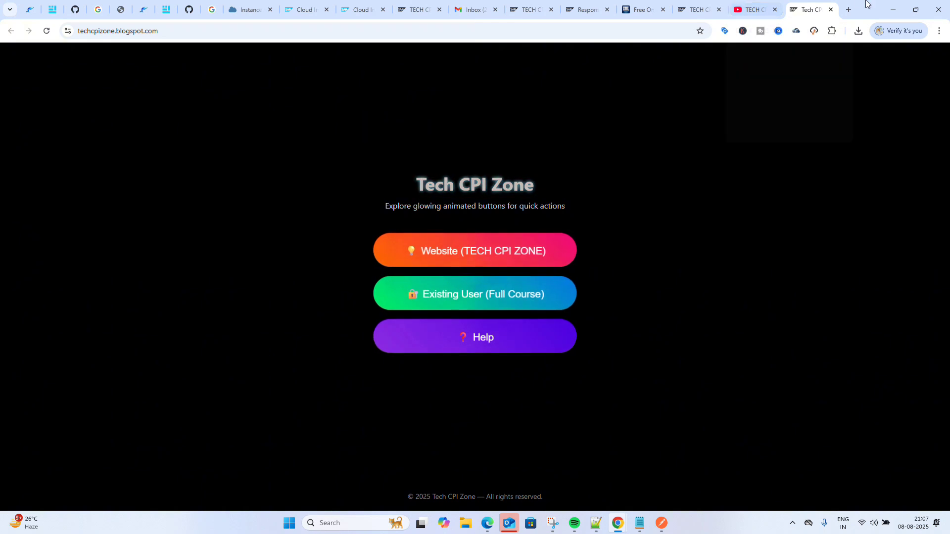
In a new tab, start a Google search with 'tech'.
{"action": "left_click", "coordinate": [849, 10]}
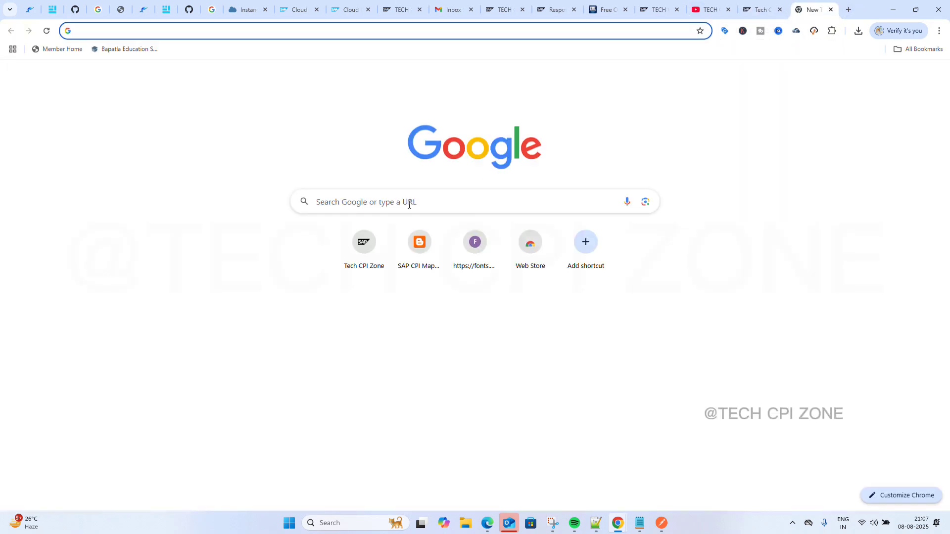
{"action": "left_click", "coordinate": [394, 198]}
{"action": "type", "text": "te"}
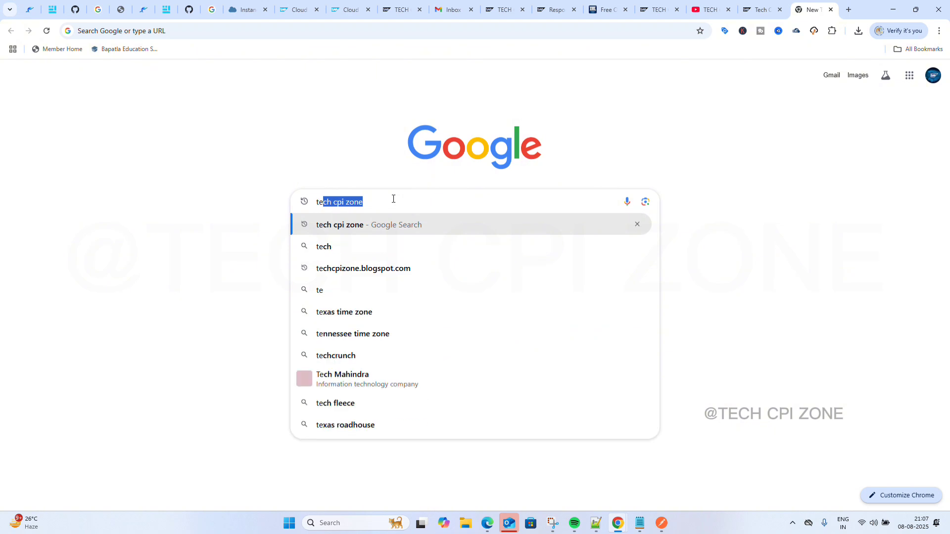
{"action": "type", "text": "ch"}
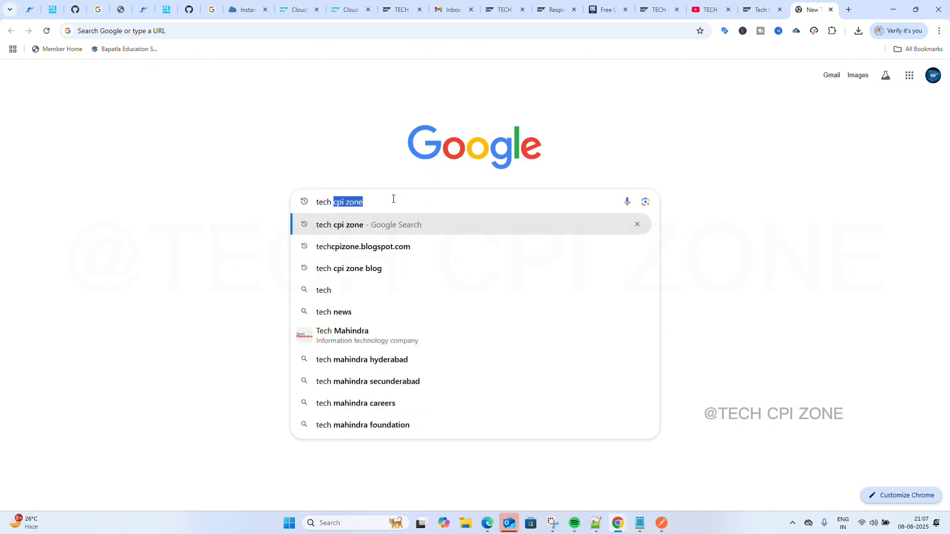
Complete the query to 'tech cpi zone blog' and run the Google search.
{"action": "key", "text": "Right"}
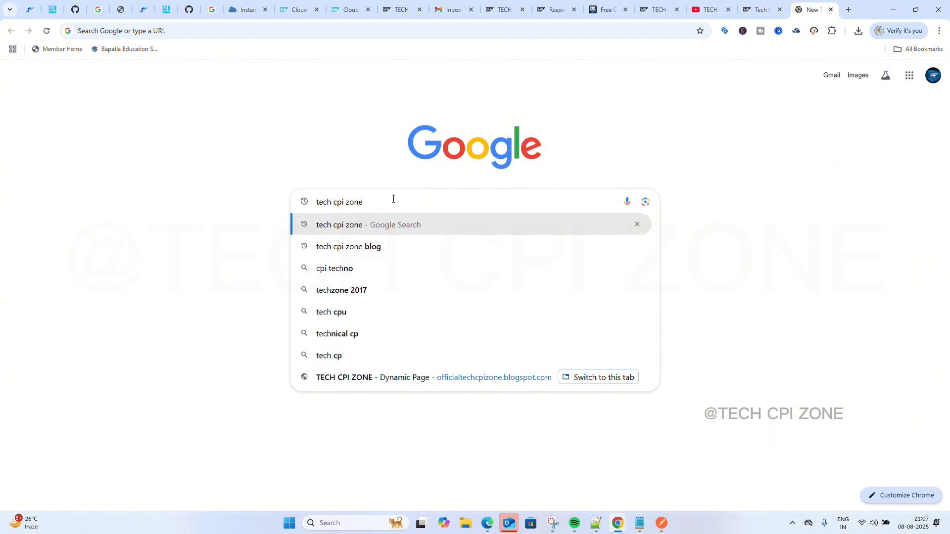
{"action": "type", "text": "blog"}
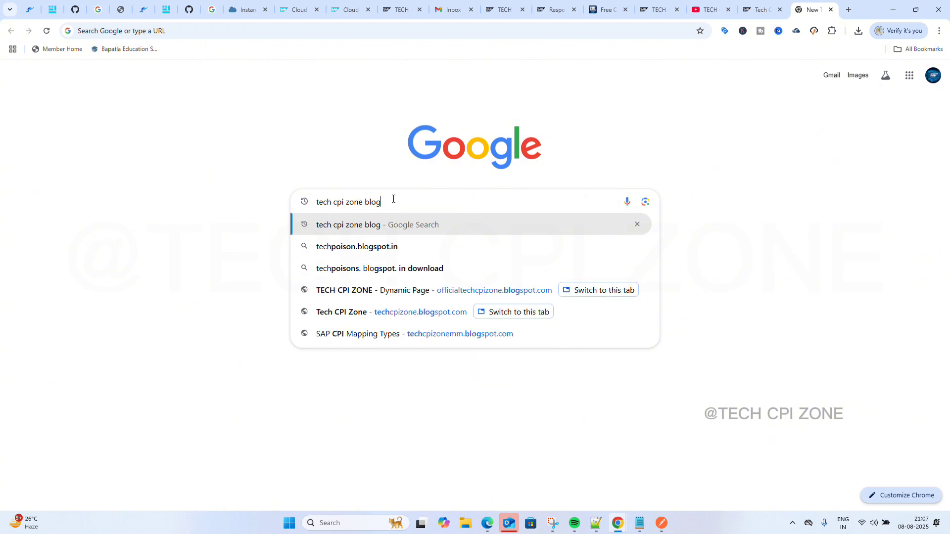
{"action": "key", "text": "Return"}
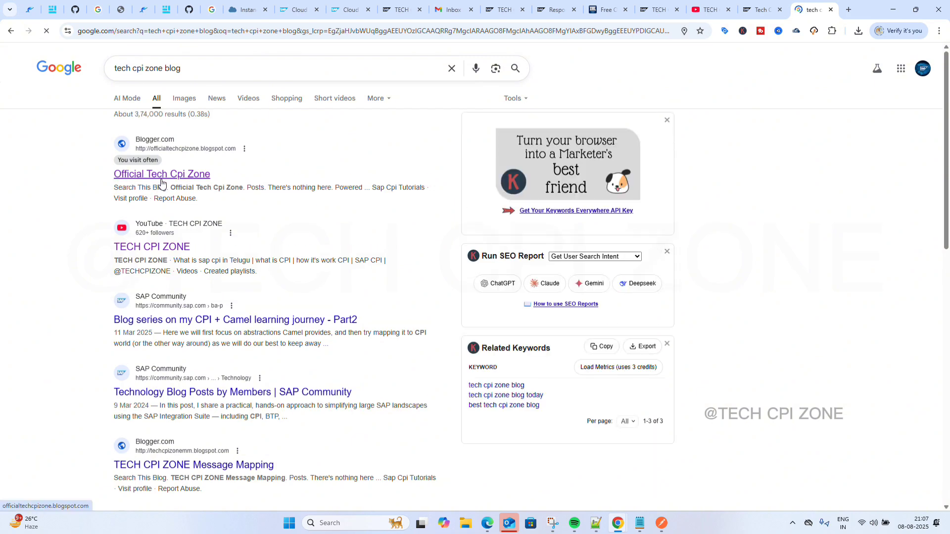
Open the Official Tech Cpi Zone blog result and close its Donate popup.
{"action": "left_click", "coordinate": [161, 181]}
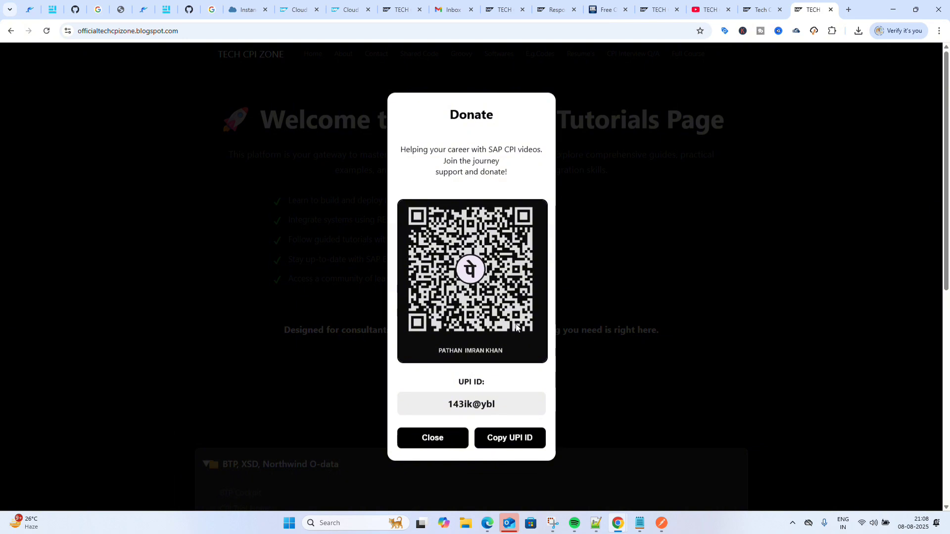
{"action": "left_click", "coordinate": [434, 442]}
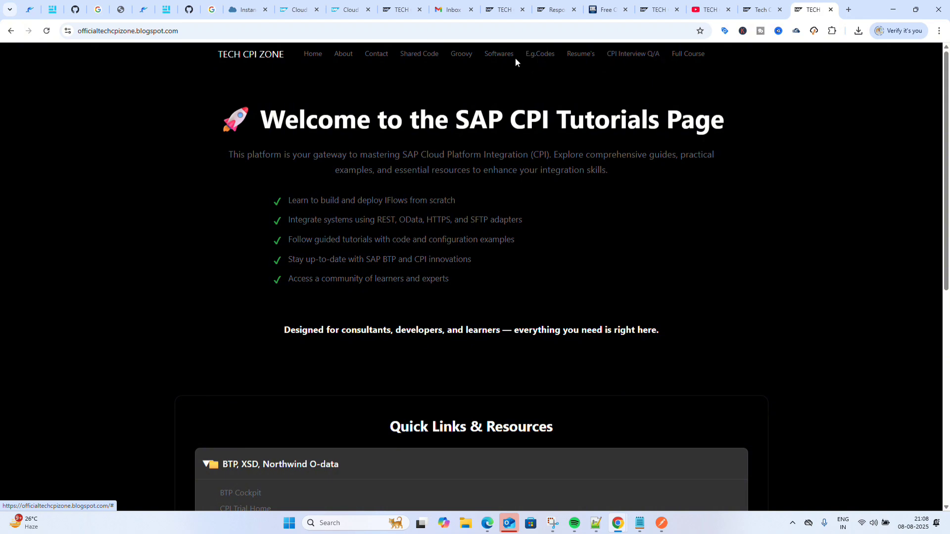
Open the blog's Softwares page and skim the Postman vs. SOAP UI article.
{"action": "left_click", "coordinate": [500, 55]}
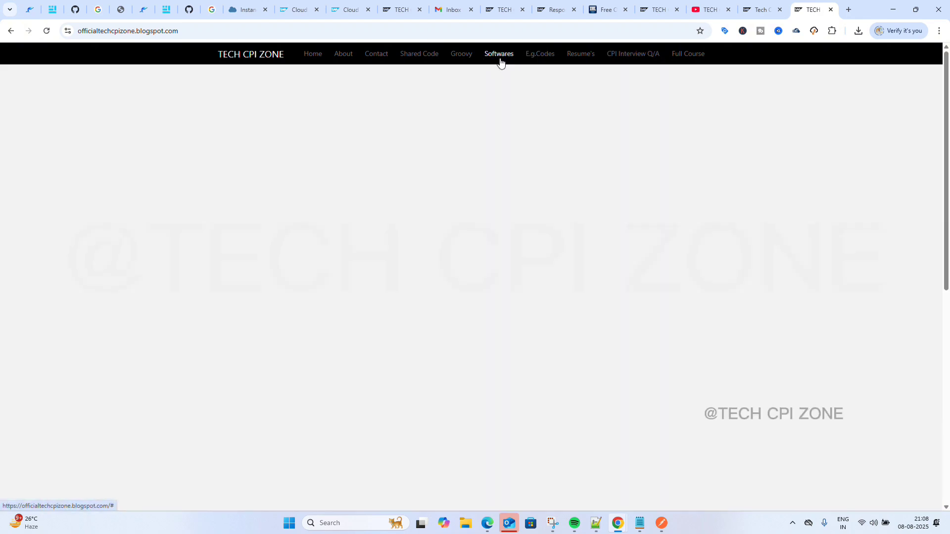
{"action": "scroll", "coordinate": [471, 229], "scroll_direction": "down", "scroll_amount": 12}
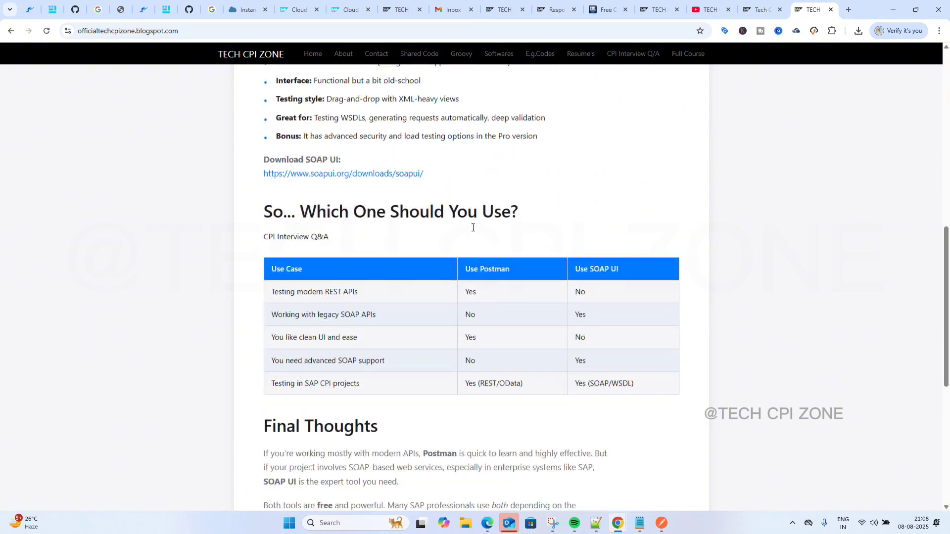
{"action": "scroll", "coordinate": [473, 228], "scroll_direction": "down", "scroll_amount": 5}
{"action": "scroll", "coordinate": [473, 228], "scroll_direction": "up", "scroll_amount": 6}
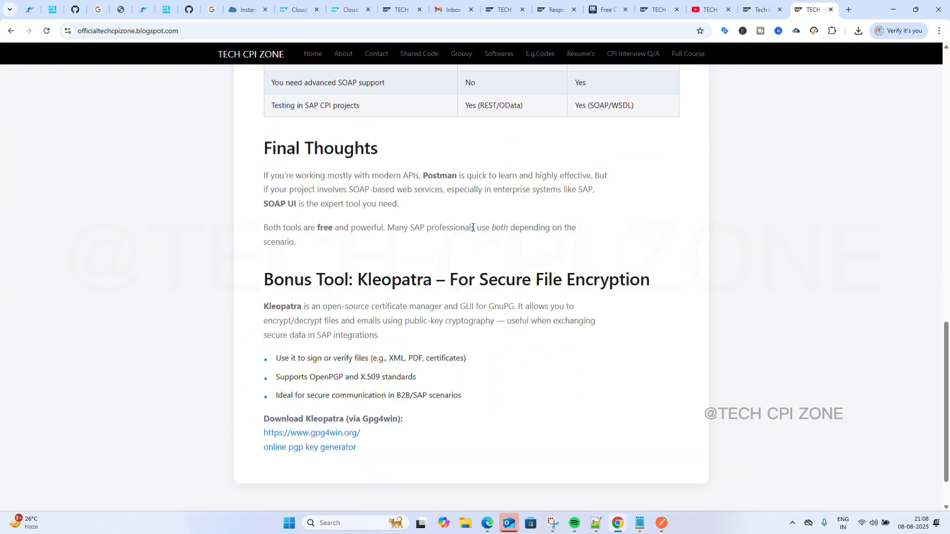
{"action": "scroll", "coordinate": [473, 228], "scroll_direction": "up", "scroll_amount": 4}
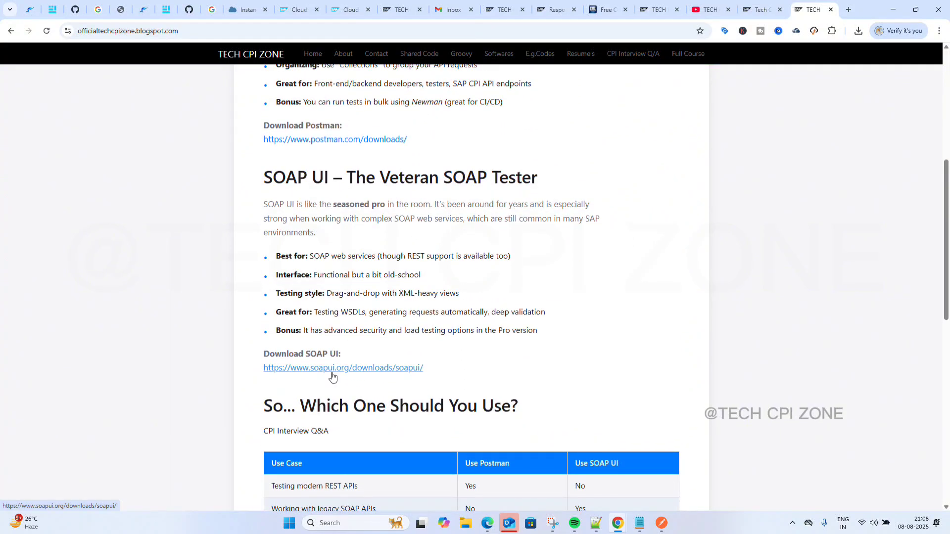
Open the soapui.org/downloads/soapui/ link, then return to the article and scroll through it.
{"action": "left_click", "coordinate": [333, 375]}
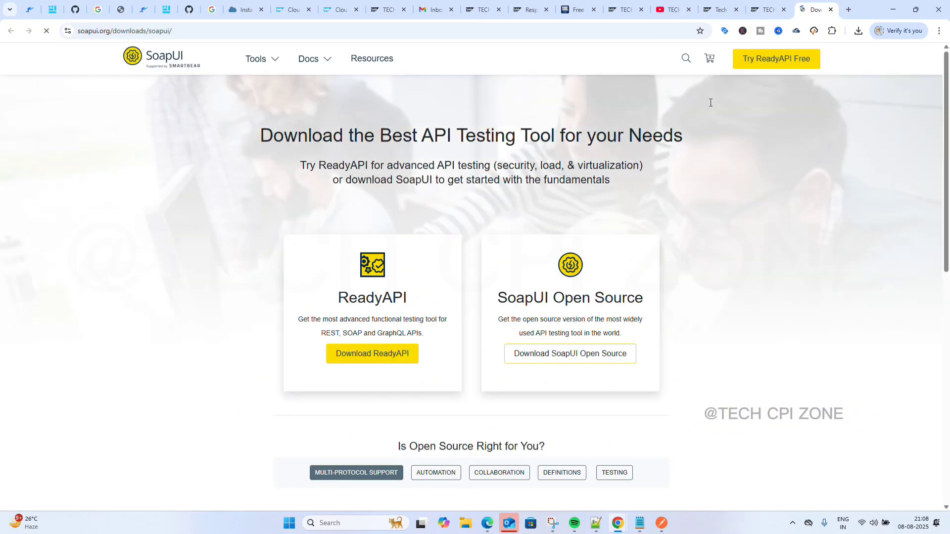
{"action": "left_click", "coordinate": [764, 6]}
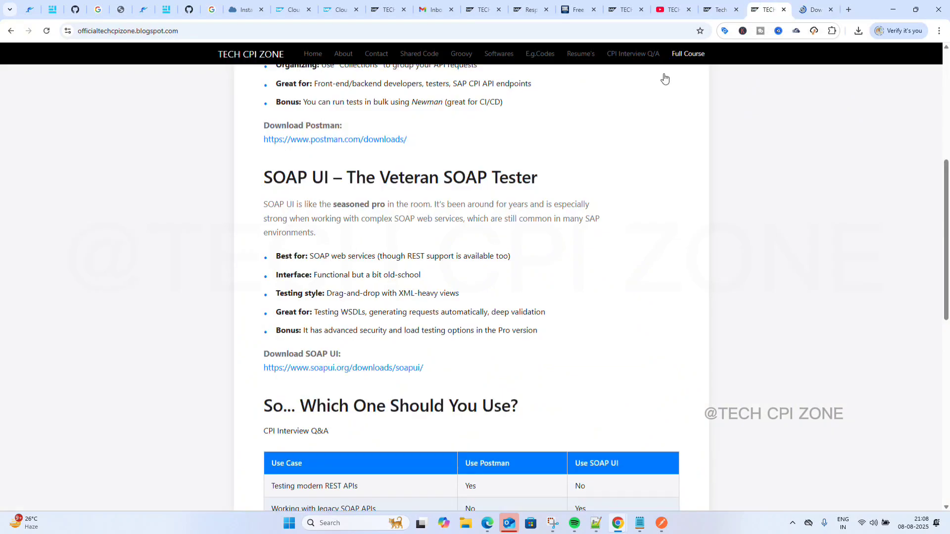
{"action": "scroll", "coordinate": [530, 231], "scroll_direction": "down", "scroll_amount": 5}
{"action": "scroll", "coordinate": [365, 387], "scroll_direction": "down", "scroll_amount": 5}
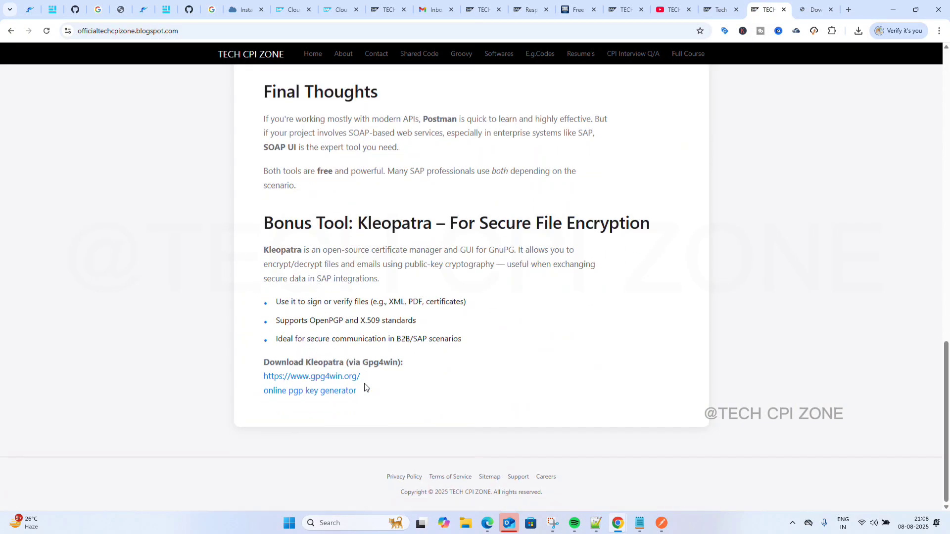
{"action": "scroll", "coordinate": [329, 258], "scroll_direction": "up", "scroll_amount": 3}
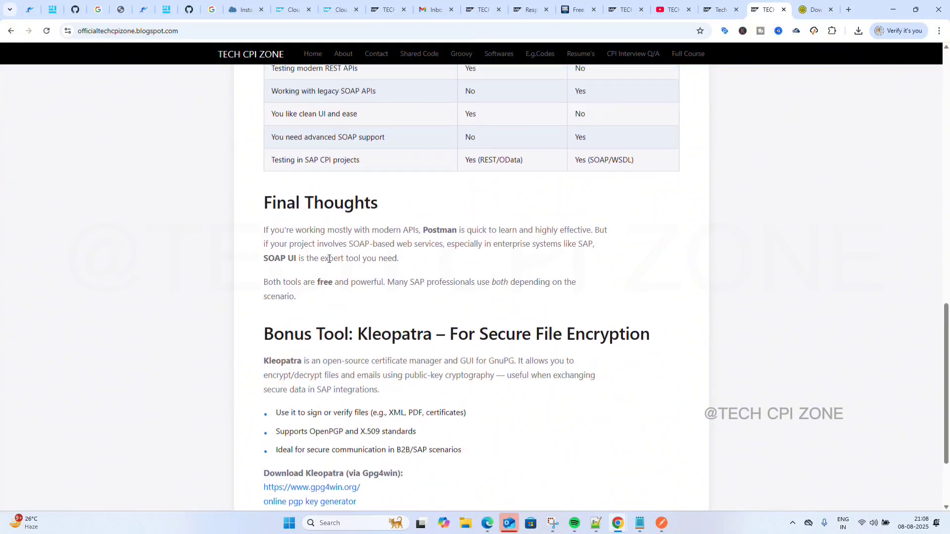
{"action": "scroll", "coordinate": [311, 238], "scroll_direction": "down", "scroll_amount": 3}
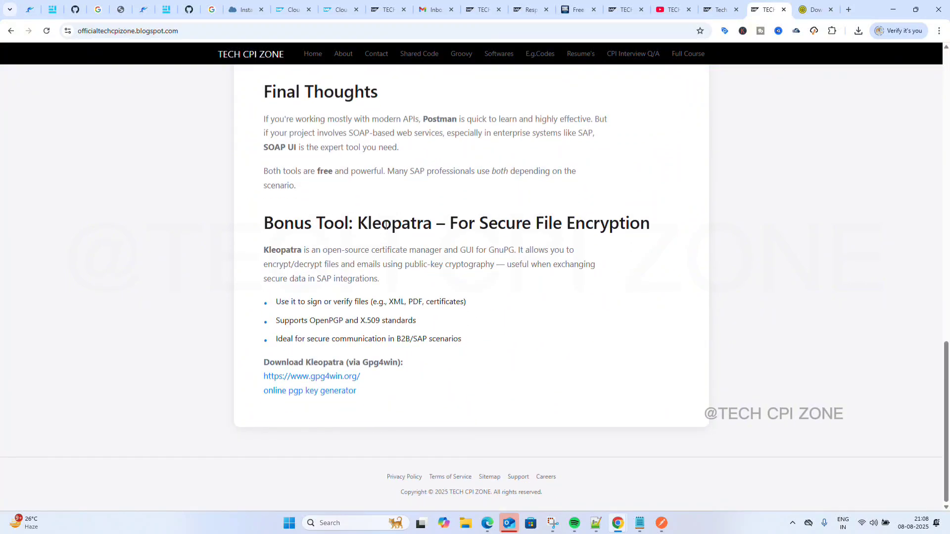
{"action": "scroll", "coordinate": [407, 232], "scroll_direction": "up", "scroll_amount": 8}
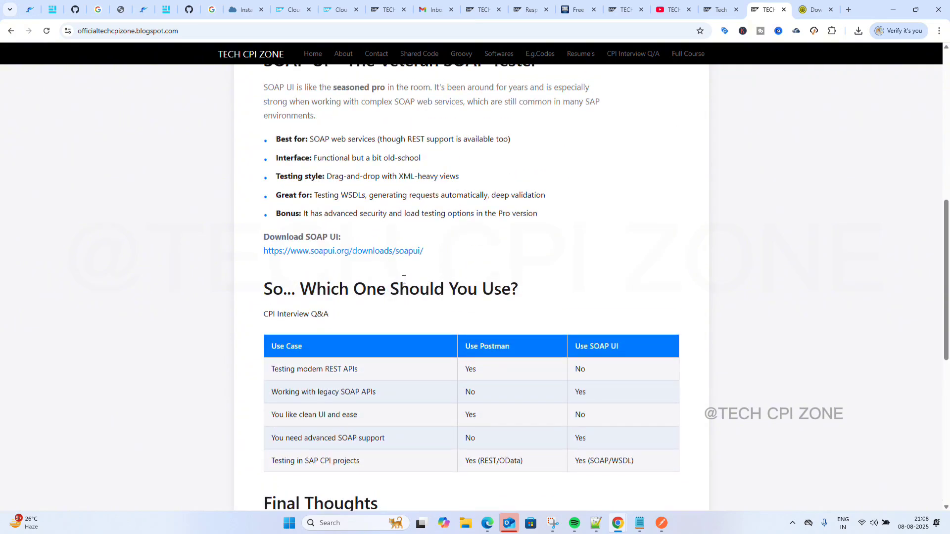
{"action": "scroll", "coordinate": [367, 286], "scroll_direction": "down", "scroll_amount": 3}
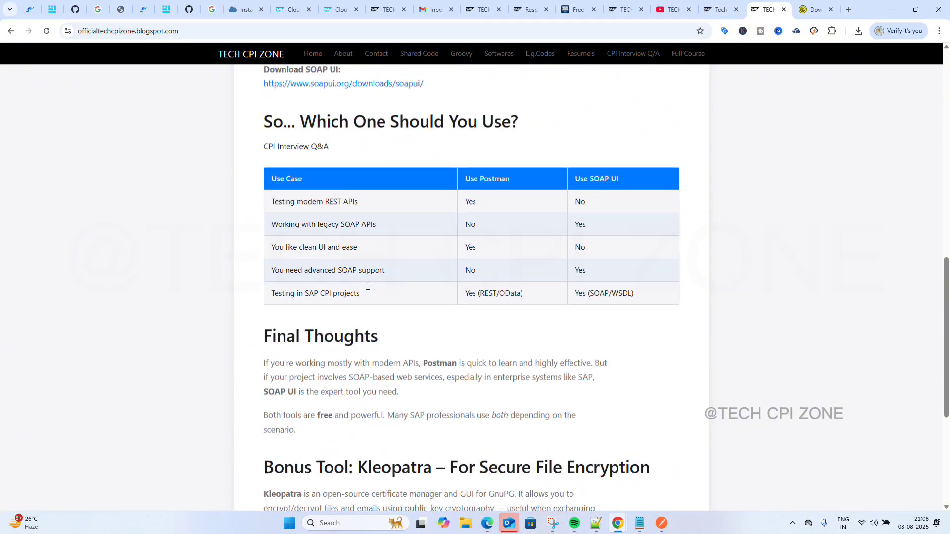
{"action": "scroll", "coordinate": [366, 287], "scroll_direction": "up", "scroll_amount": 6}
{"action": "scroll", "coordinate": [368, 289], "scroll_direction": "up", "scroll_amount": 2}
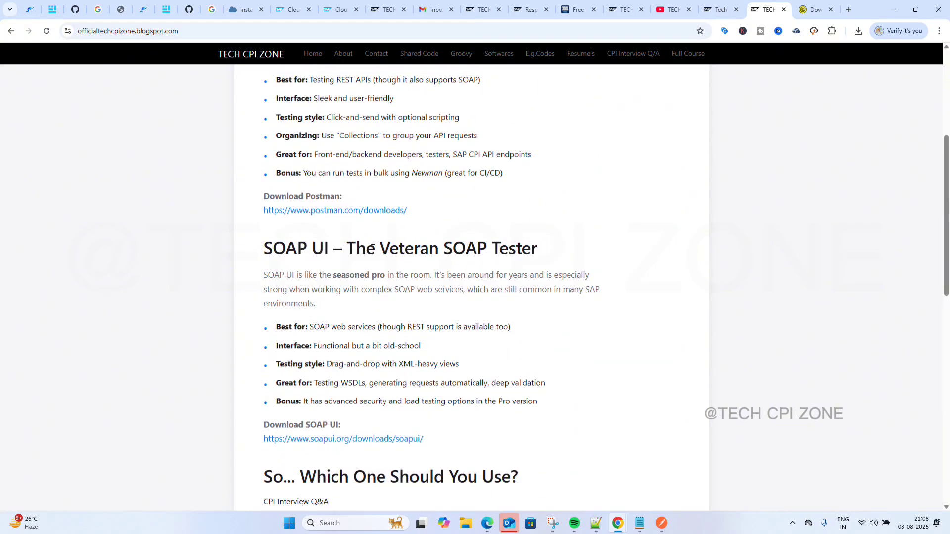
{"action": "scroll", "coordinate": [373, 249], "scroll_direction": "up", "scroll_amount": 5}
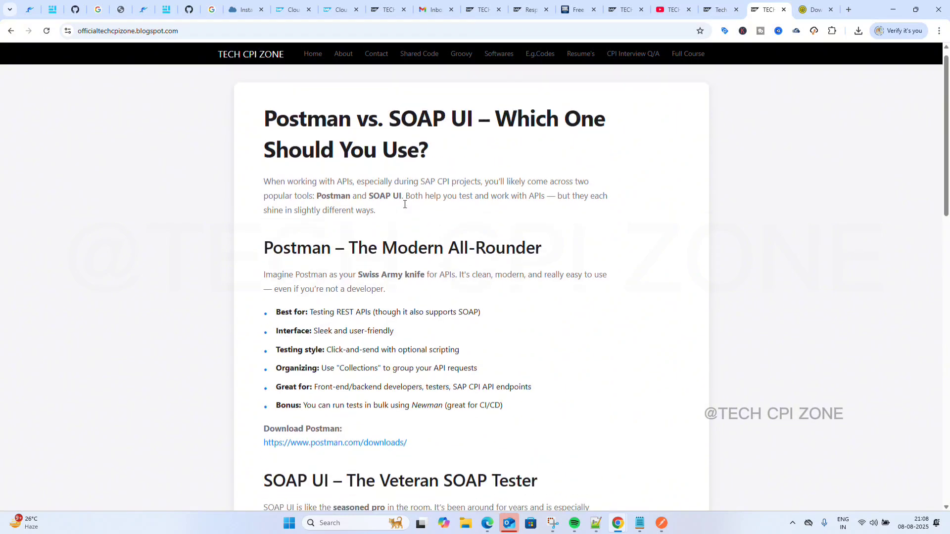
{"action": "scroll", "coordinate": [405, 204], "scroll_direction": "down", "scroll_amount": 10}
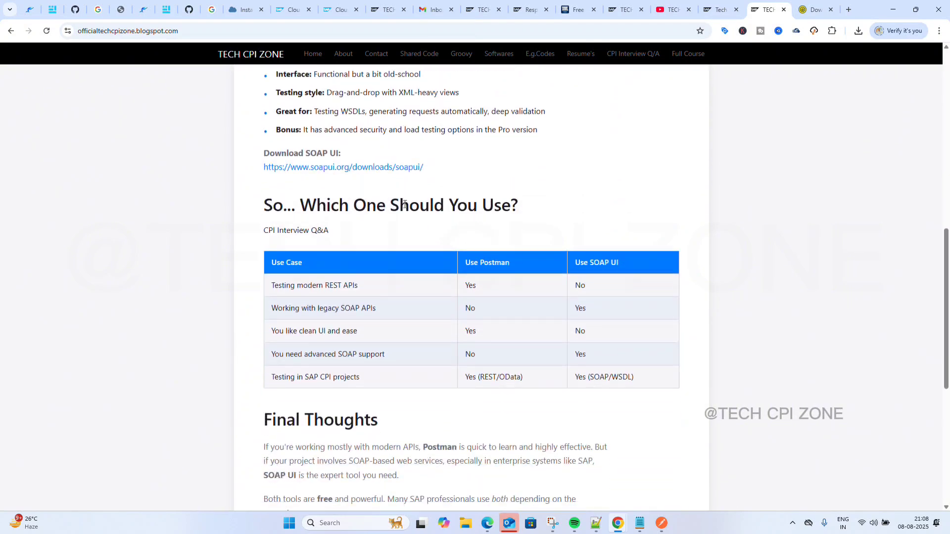
{"action": "scroll", "coordinate": [405, 204], "scroll_direction": "down", "scroll_amount": 1}
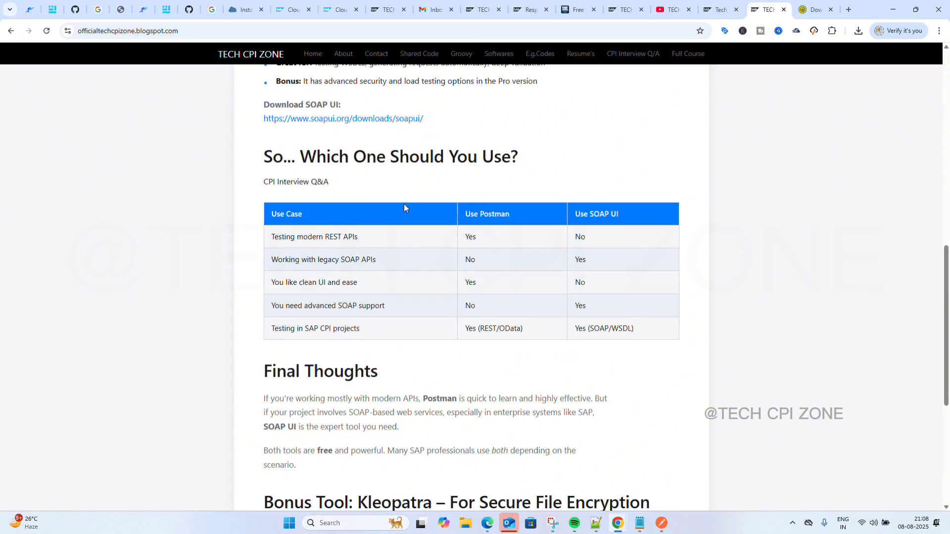
{"action": "scroll", "coordinate": [404, 204], "scroll_direction": "down", "scroll_amount": 6}
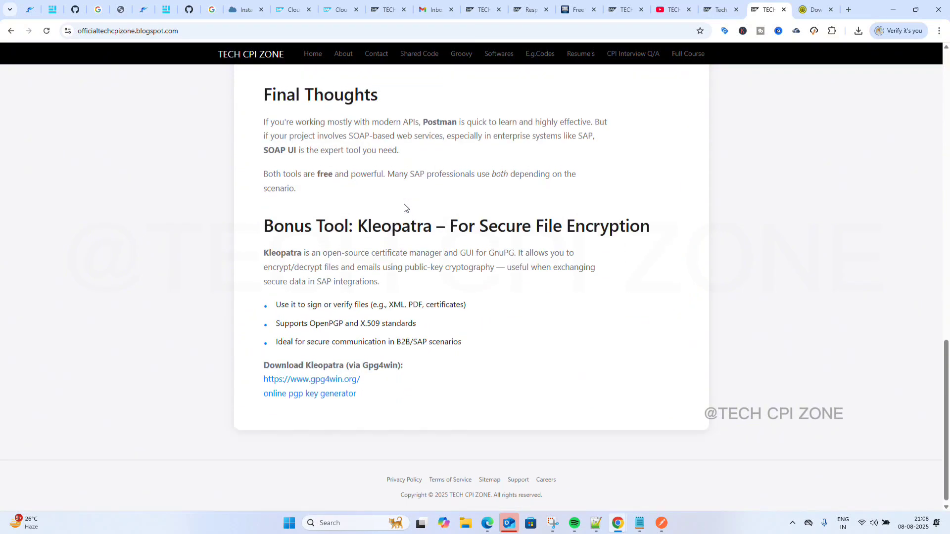
{"action": "scroll", "coordinate": [375, 254], "scroll_direction": "up", "scroll_amount": 1}
{"action": "scroll", "coordinate": [370, 356], "scroll_direction": "up", "scroll_amount": 7}
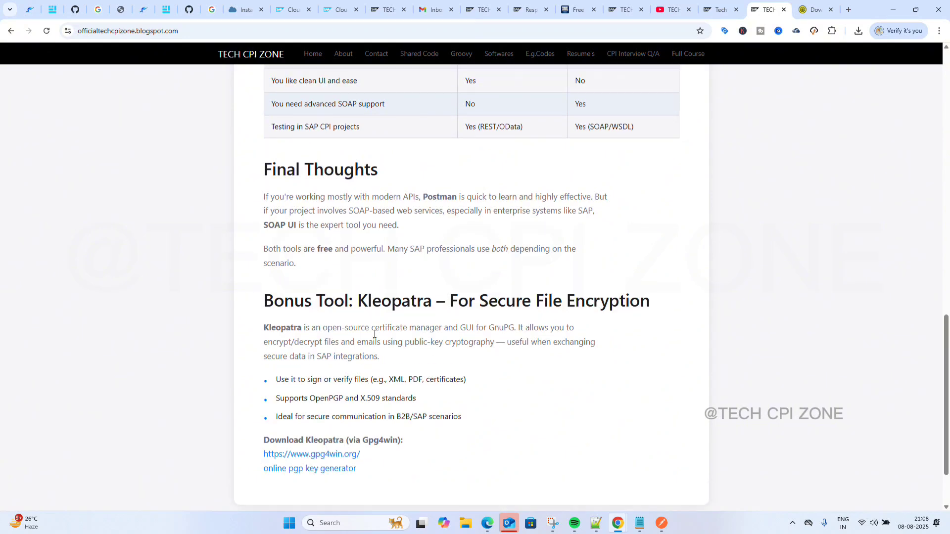
{"action": "scroll", "coordinate": [374, 334], "scroll_direction": "up", "scroll_amount": 5}
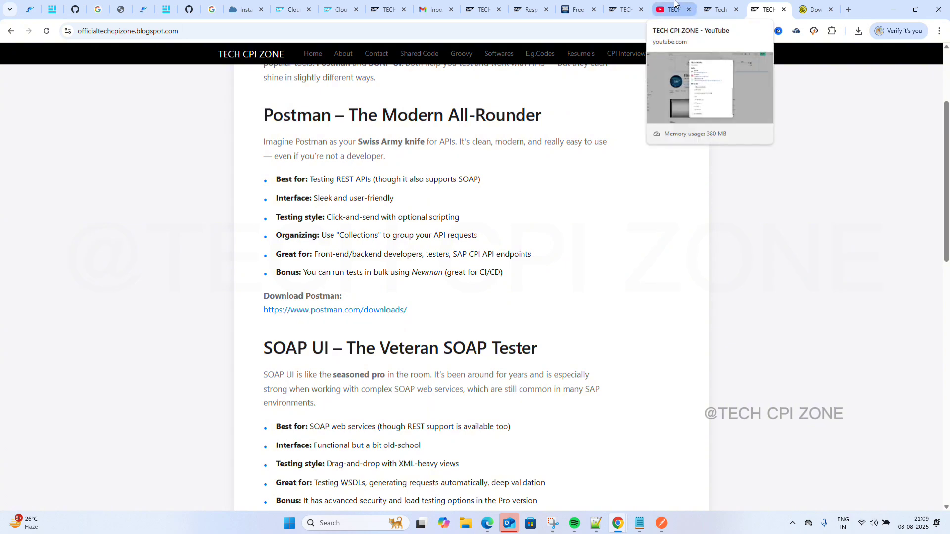
Follow the article's soapui.org link to the SoapUI downloads page and close the duplicate tab.
{"action": "left_click", "coordinate": [718, 7]}
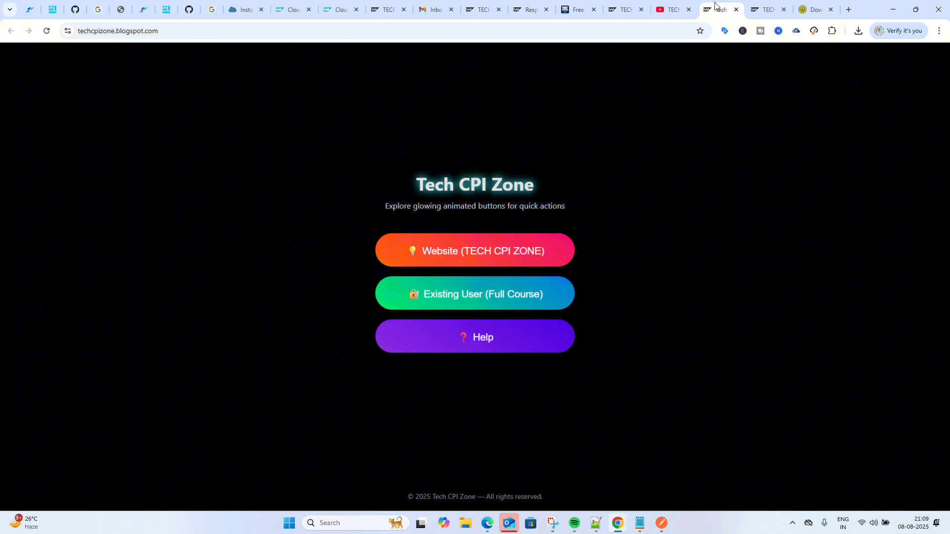
{"action": "left_click", "coordinate": [763, 5]}
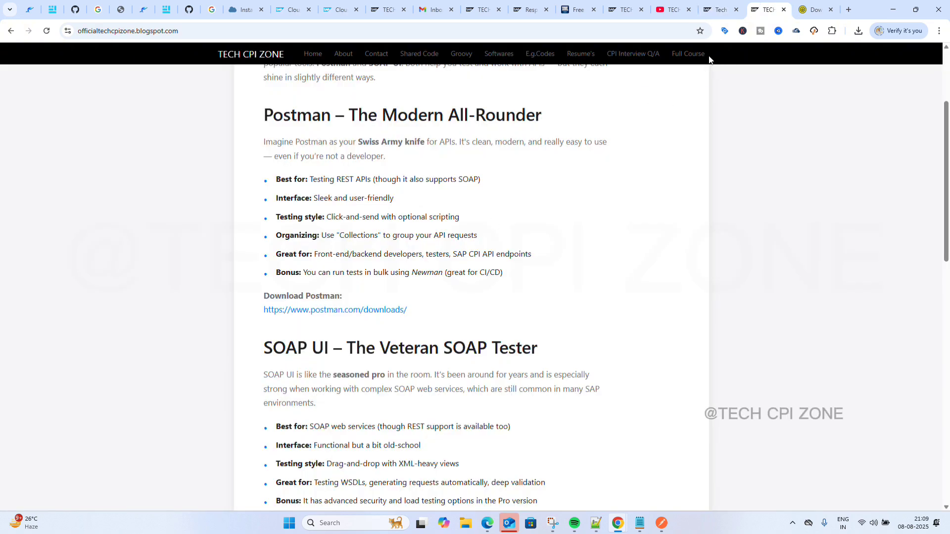
{"action": "scroll", "coordinate": [329, 387], "scroll_direction": "down", "scroll_amount": 3}
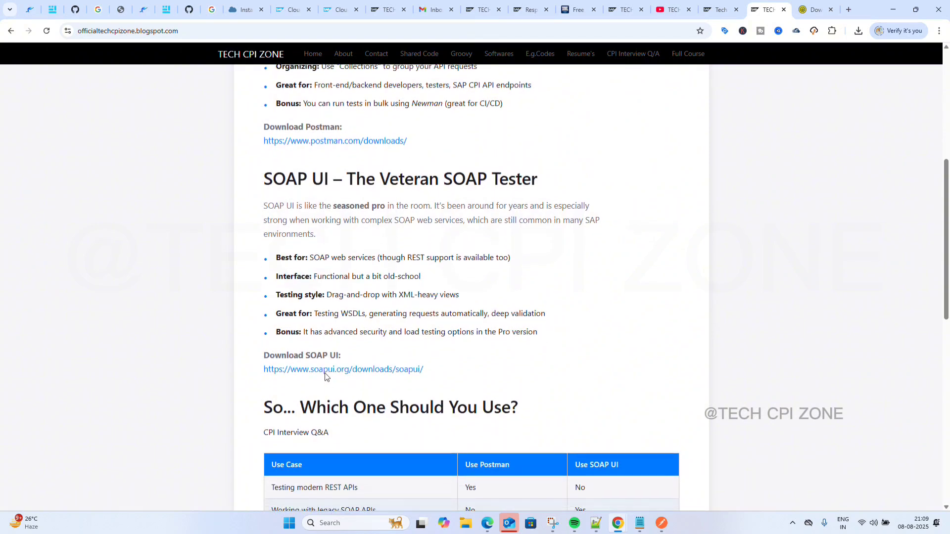
{"action": "left_click", "coordinate": [329, 371]}
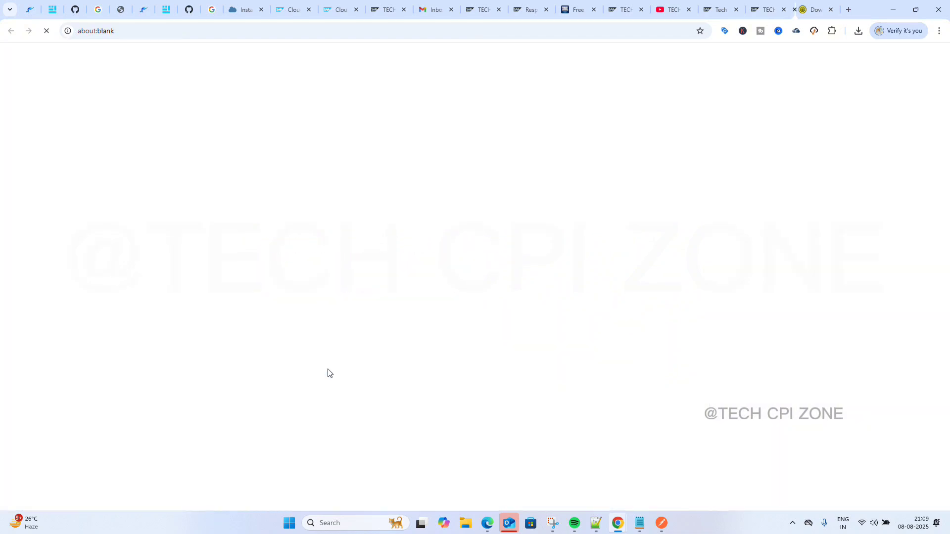
{"action": "left_click", "coordinate": [817, 10]}
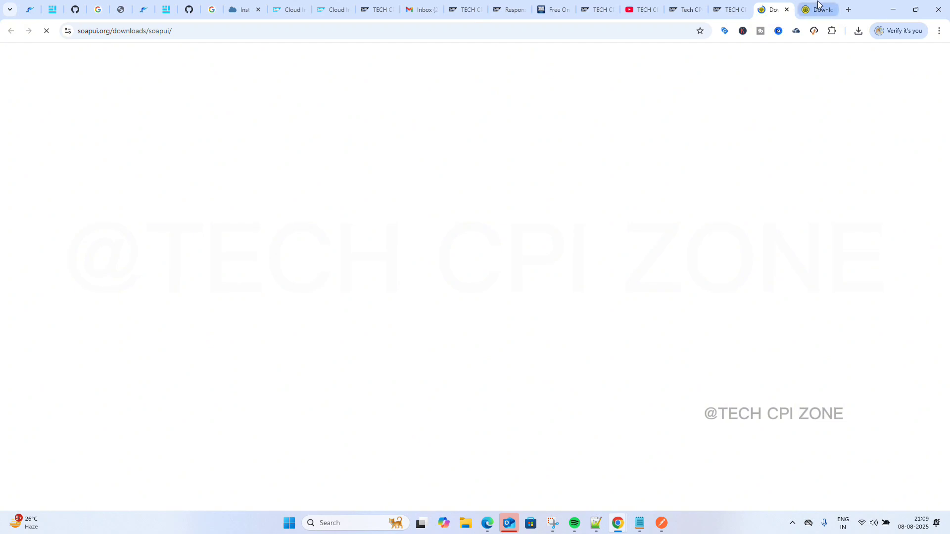
{"action": "left_click", "coordinate": [832, 10]}
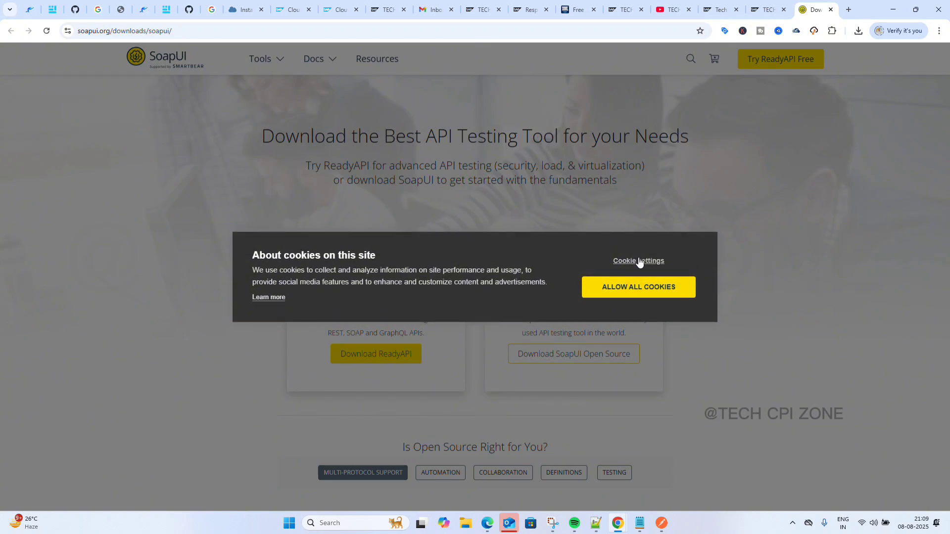
Glance at the cookie privacy notice, then deny all cookies through Cookie settings.
{"action": "left_click", "coordinate": [273, 298]}
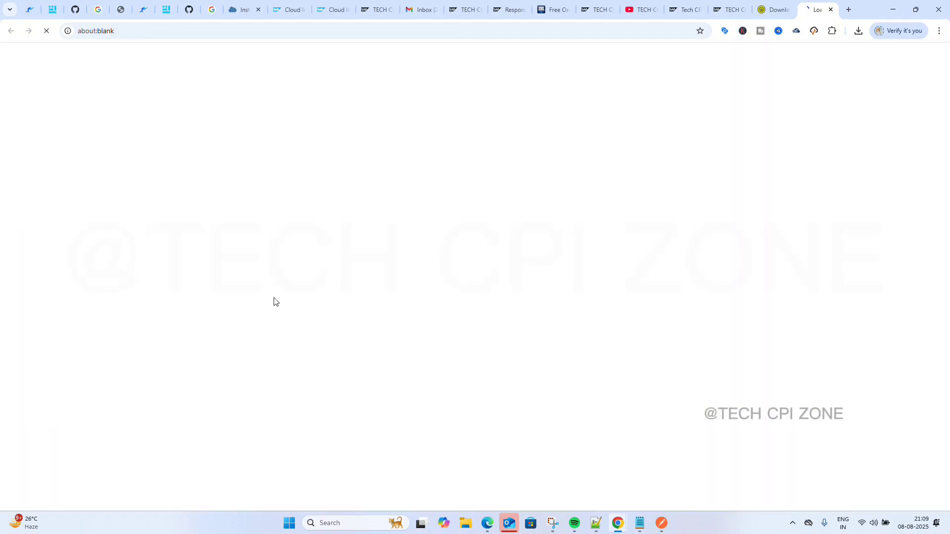
{"action": "left_click", "coordinate": [831, 9]}
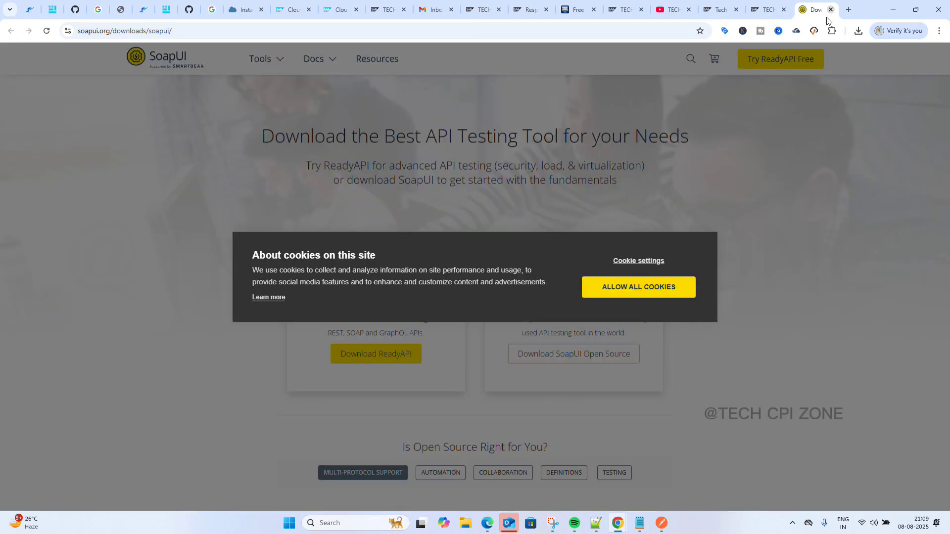
{"action": "left_click", "coordinate": [637, 263]}
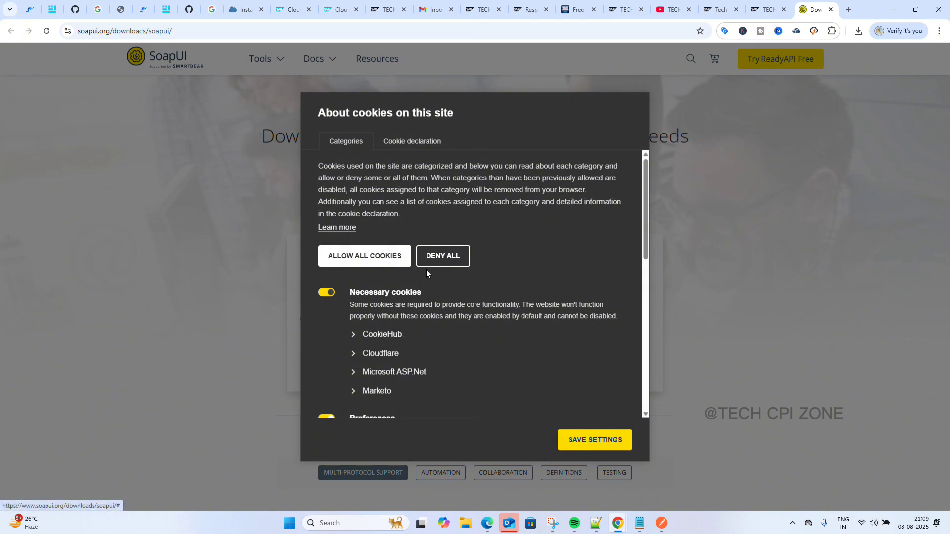
{"action": "left_click", "coordinate": [437, 259]}
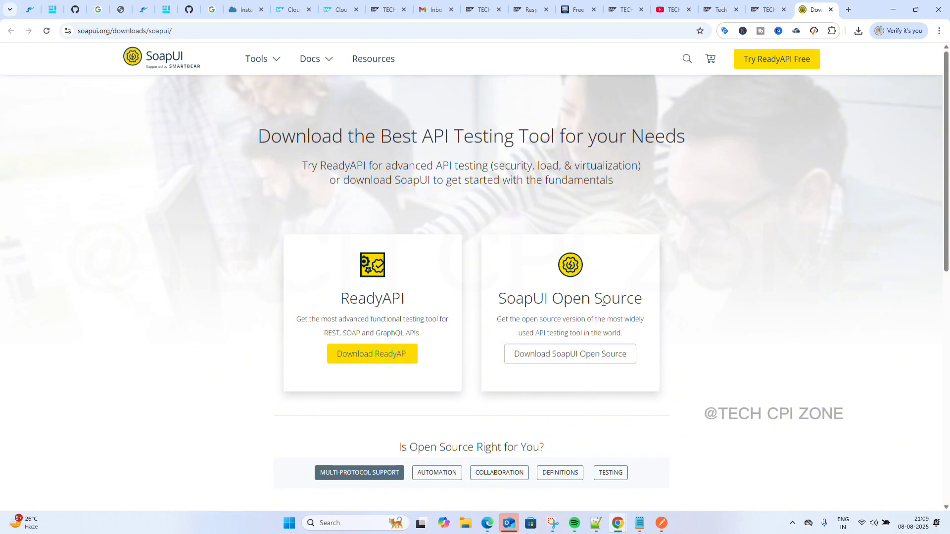
Start and cancel the SoapUI-x64-5.9.0.exe download, then search Windows for 'so'.
{"action": "left_click", "coordinate": [576, 359]}
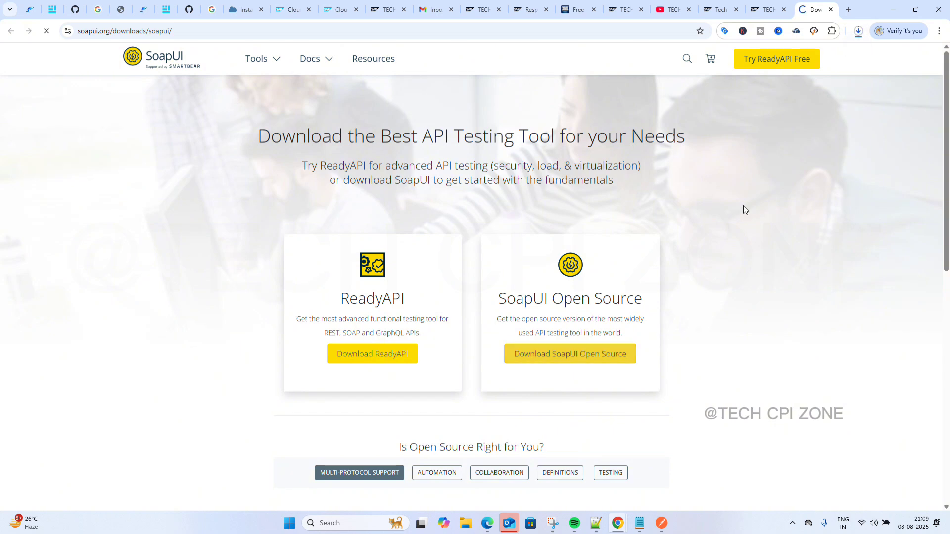
{"action": "left_click", "coordinate": [859, 32]}
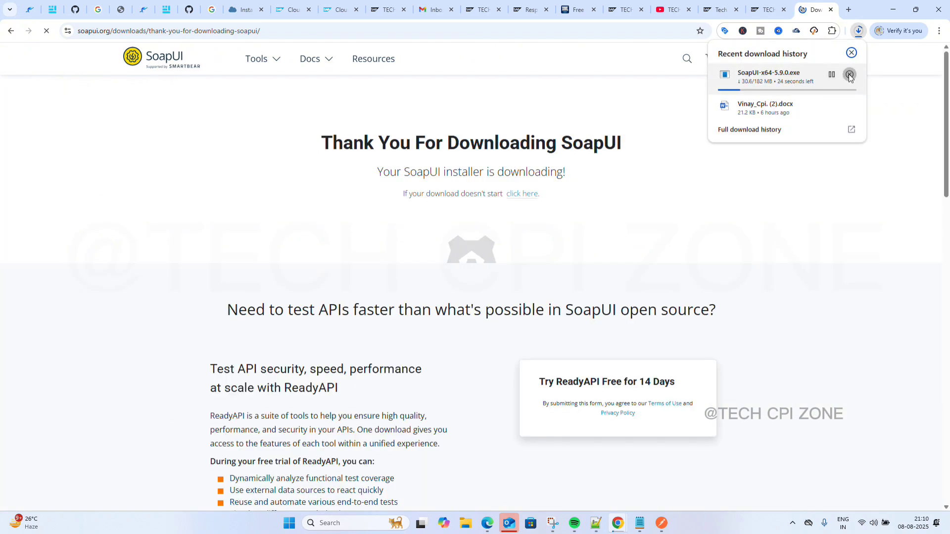
{"action": "left_click", "coordinate": [850, 75]}
{"action": "left_click", "coordinate": [848, 73]}
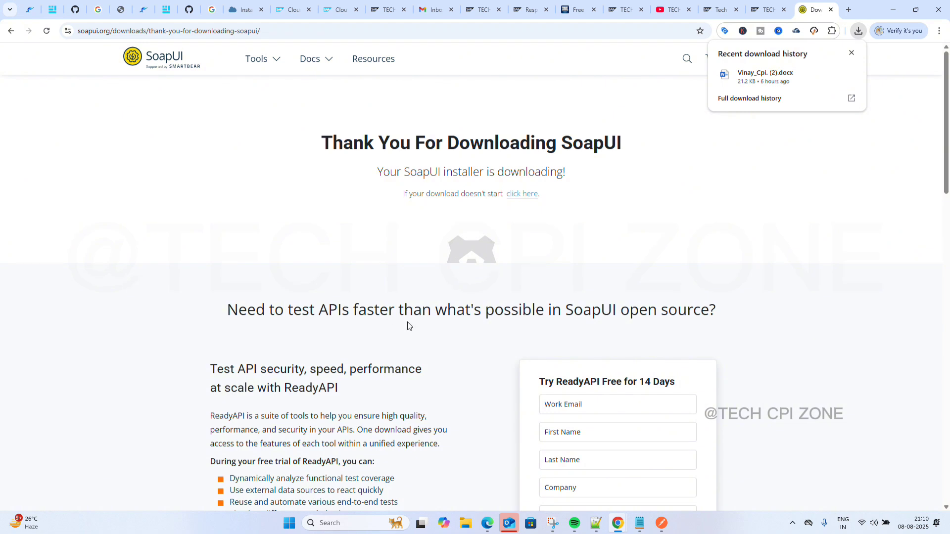
{"action": "left_click", "coordinate": [339, 524]}
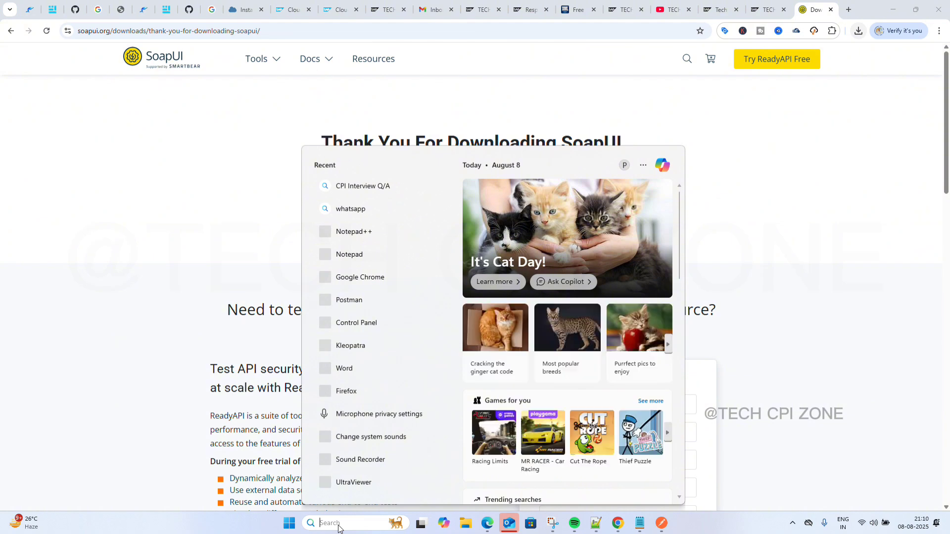
{"action": "type", "text": "s"}
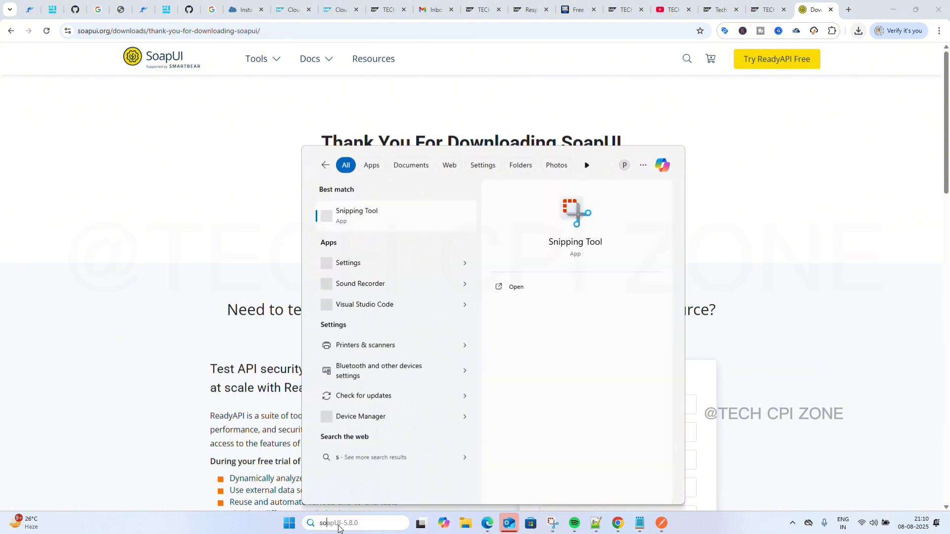
{"action": "type", "text": "o"}
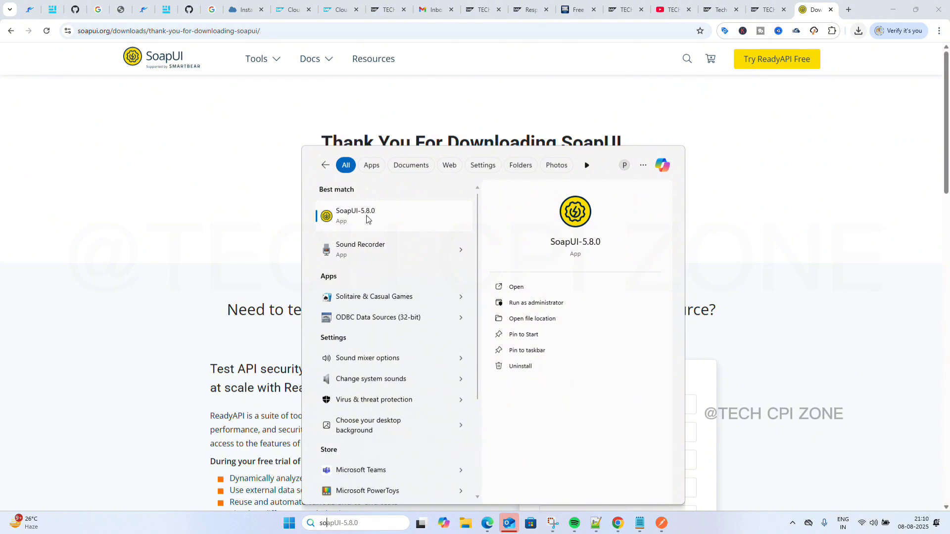
Launch SoapUI-5.8.0 from the search results and dismiss the Postman taskbar preview and jump list.
{"action": "left_click", "coordinate": [359, 216]}
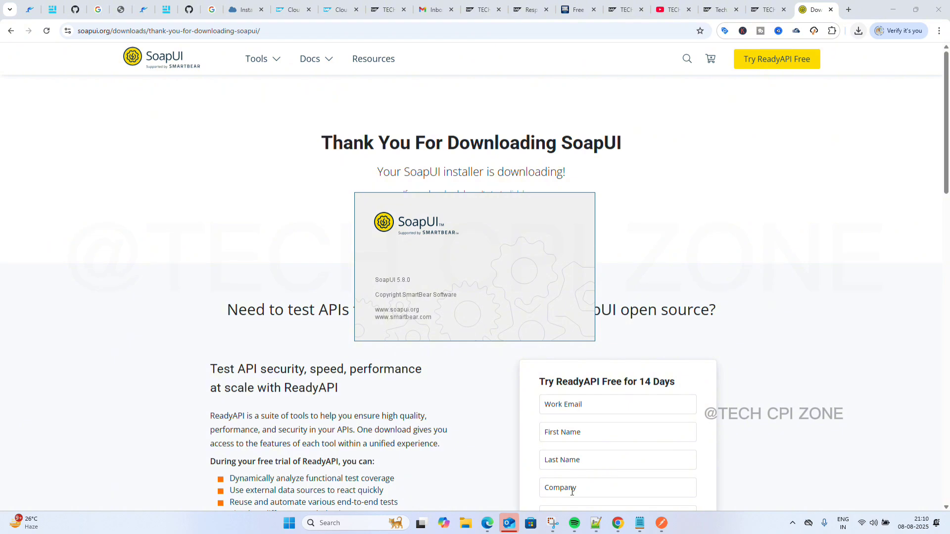
{"action": "mouse_move", "coordinate": [666, 523]}
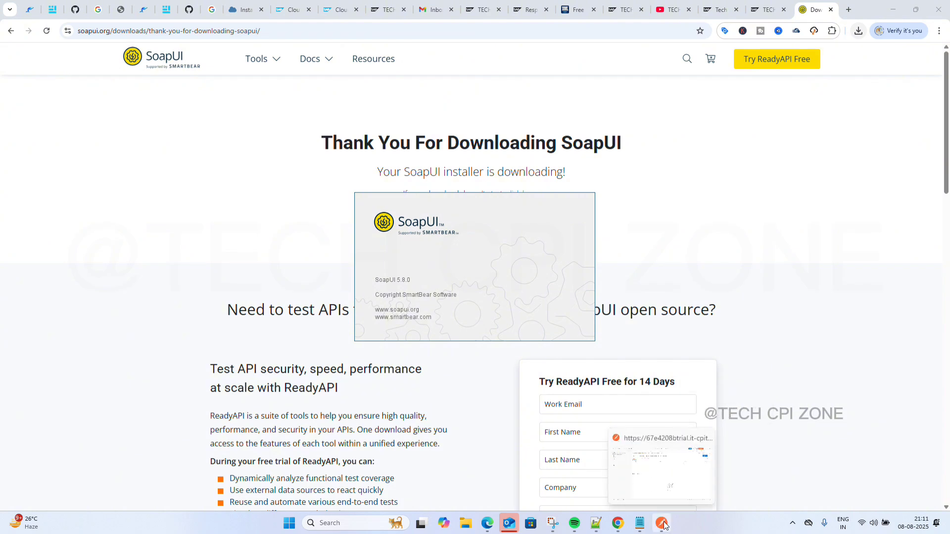
{"action": "left_click", "coordinate": [705, 439]}
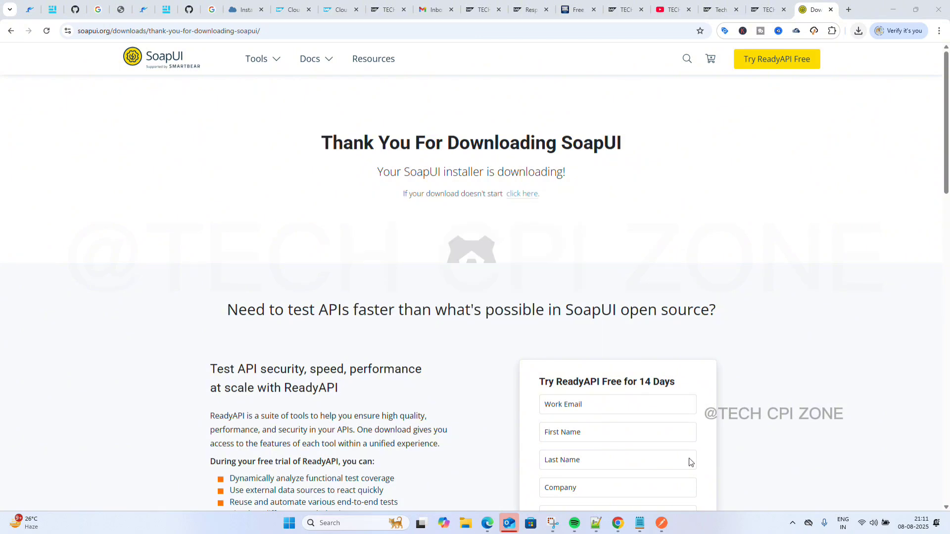
{"action": "right_click", "coordinate": [662, 524]}
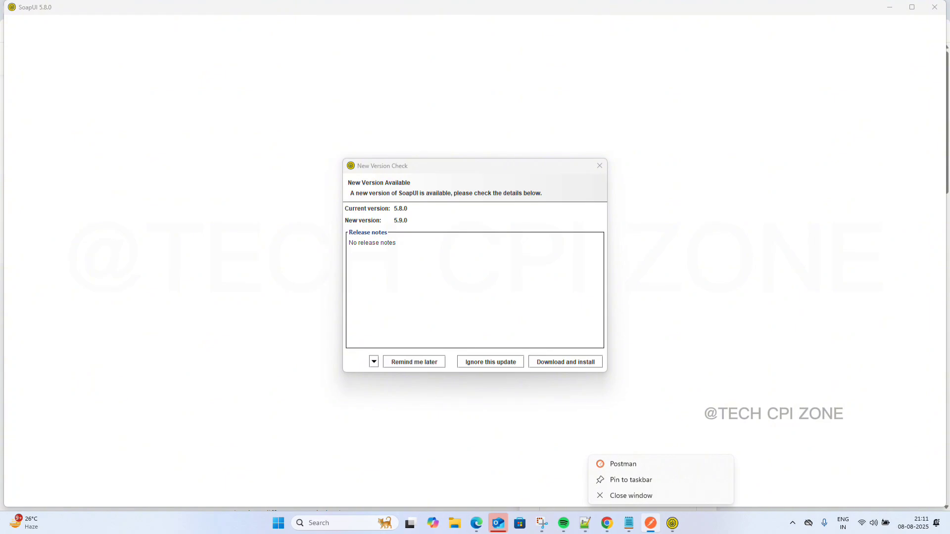
{"action": "left_click", "coordinate": [631, 496]}
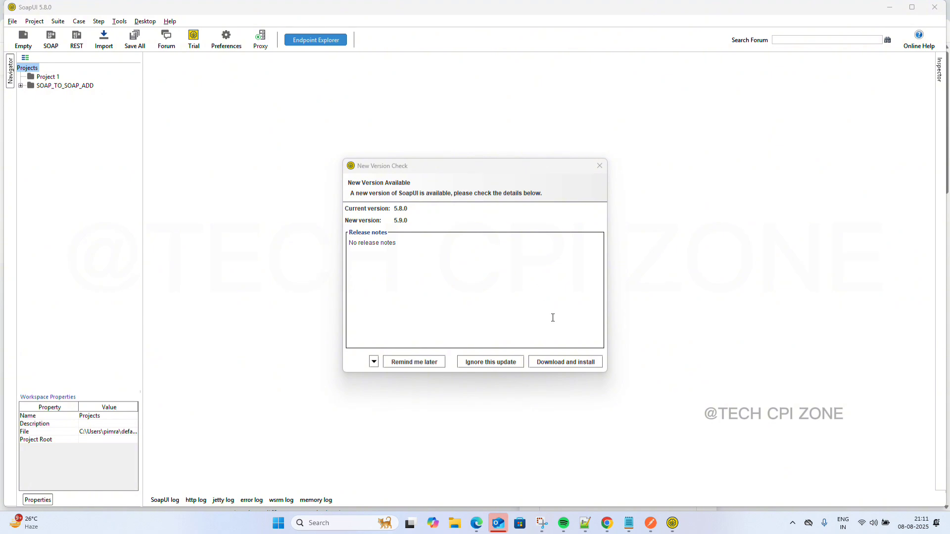
Accept the 5.9.0 update download in the Updater and switch to File Explorer.
{"action": "left_click", "coordinate": [565, 363]}
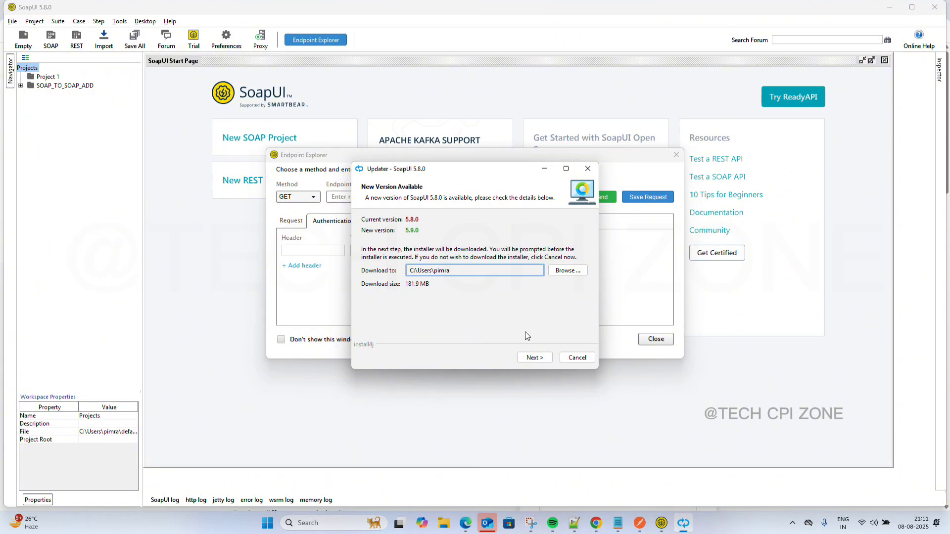
{"action": "left_click", "coordinate": [536, 358]}
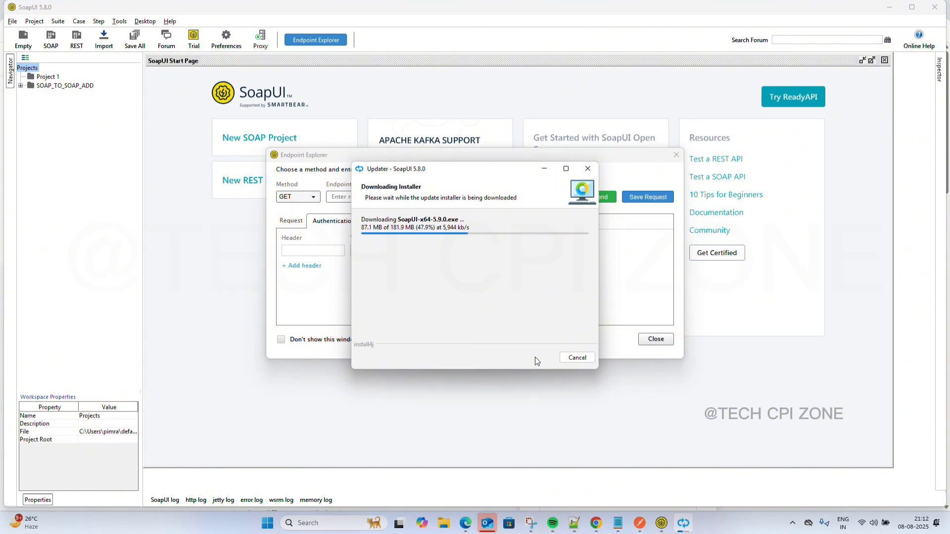
{"action": "left_click", "coordinate": [443, 523]}
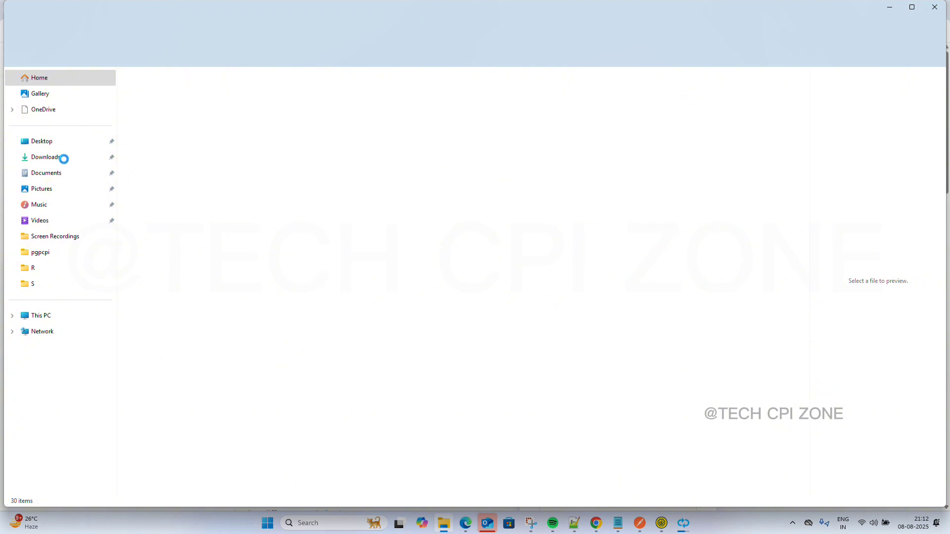
In Downloads, try Open with on the .wsdl file, backing out of the browse dialog and Microsoft Store.
{"action": "left_click", "coordinate": [65, 163]}
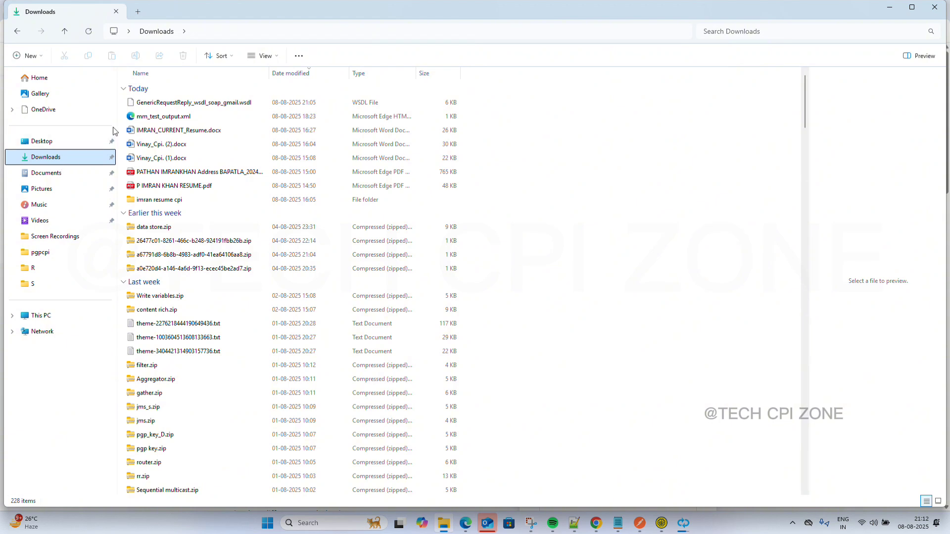
{"action": "left_click", "coordinate": [171, 102]}
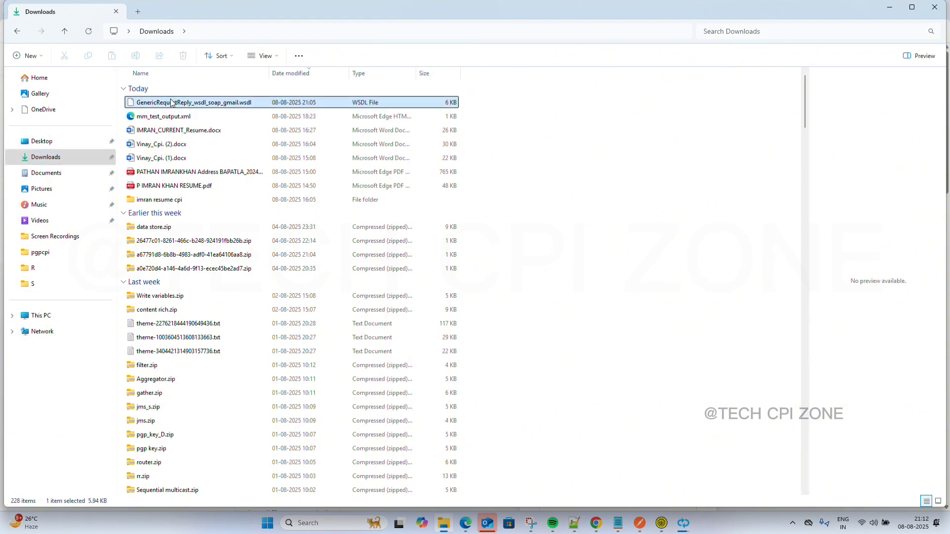
{"action": "right_click", "coordinate": [194, 105]}
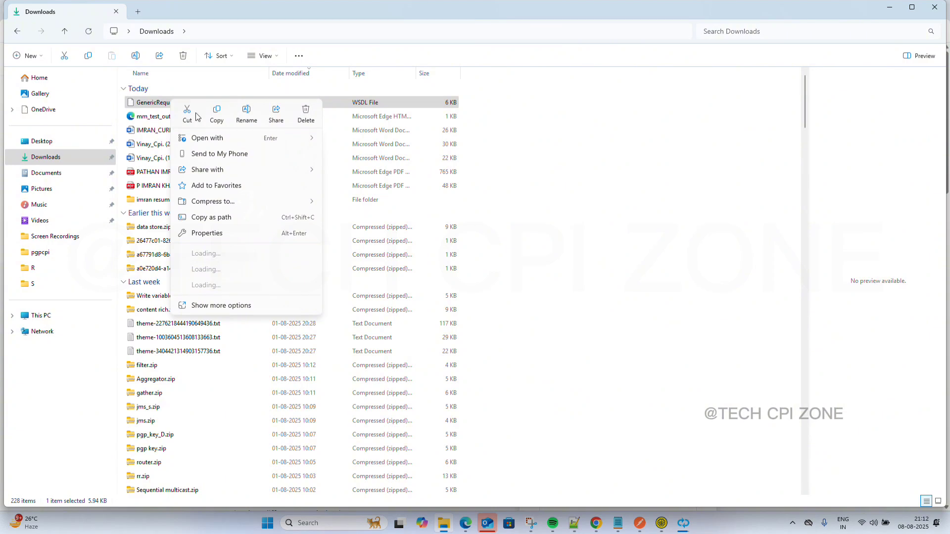
{"action": "mouse_move", "coordinate": [217, 143]}
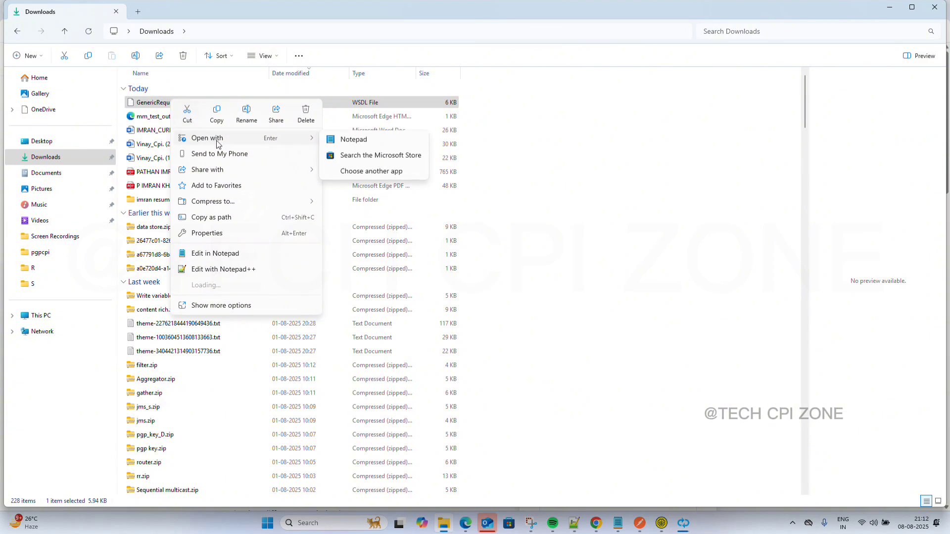
{"action": "left_click", "coordinate": [371, 173]}
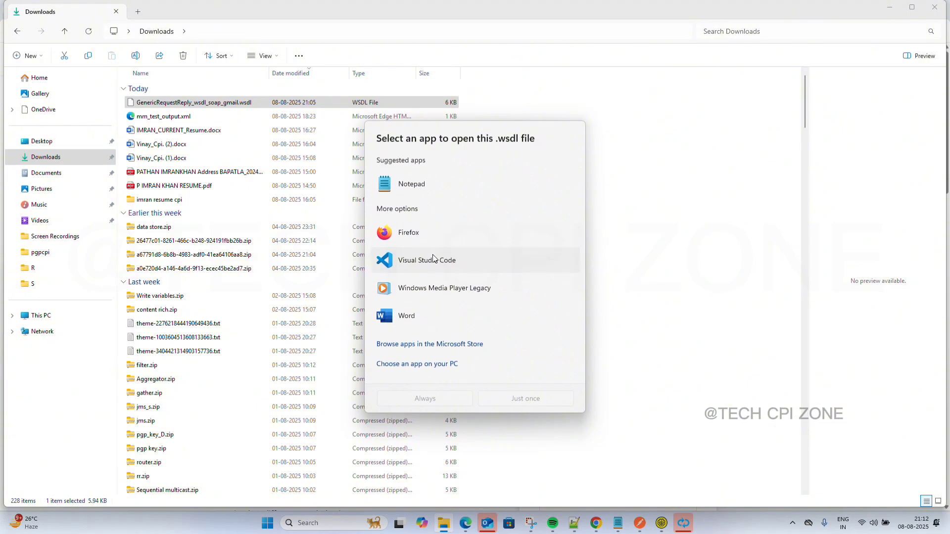
{"action": "left_click", "coordinate": [429, 366]}
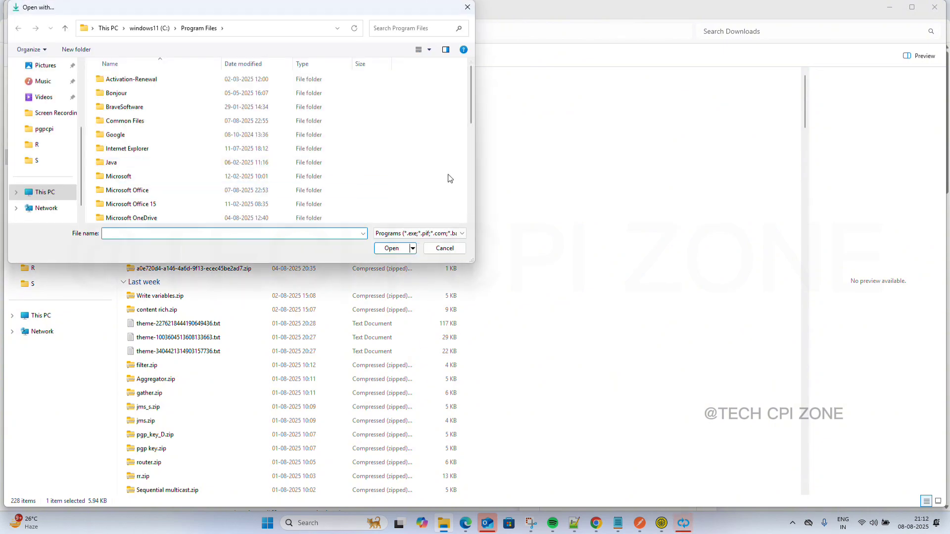
{"action": "left_click", "coordinate": [453, 249]}
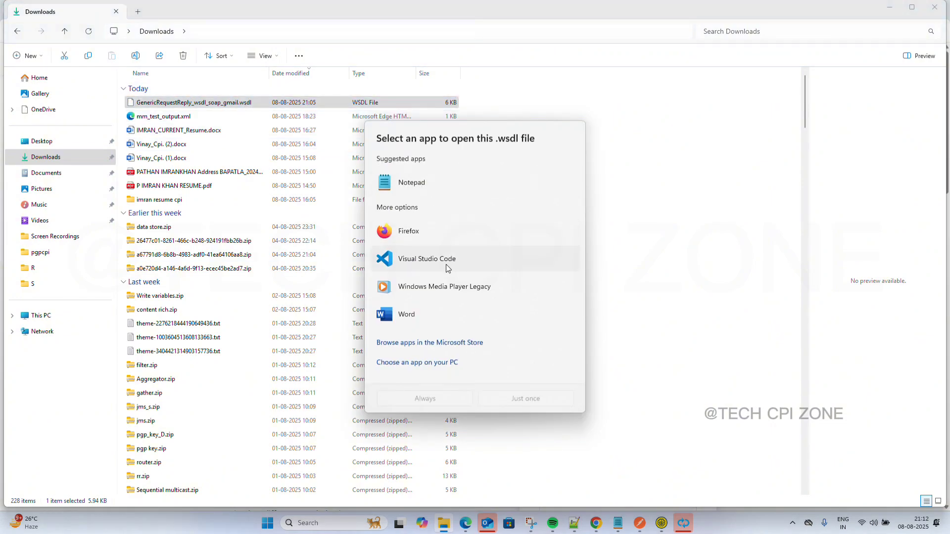
{"action": "left_click", "coordinate": [429, 345]}
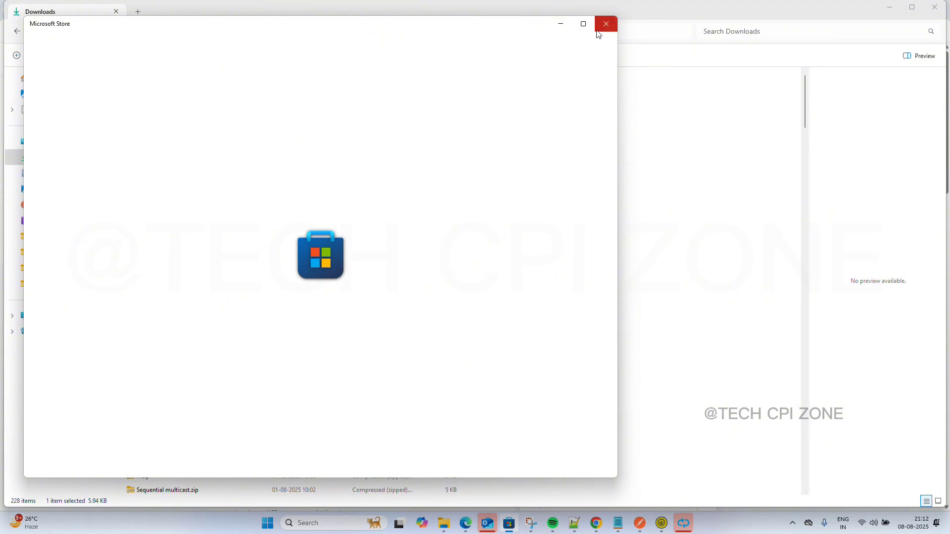
{"action": "left_click", "coordinate": [599, 28]}
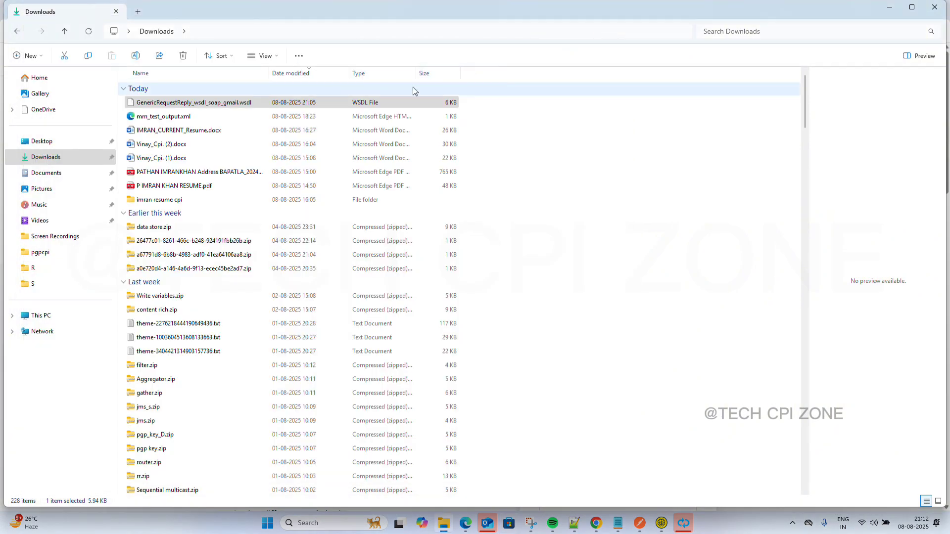
Open GenericRequestReply_wsdl_soap_gmail.wsdl in Notepad from the app chooser.
{"action": "left_click", "coordinate": [338, 103]}
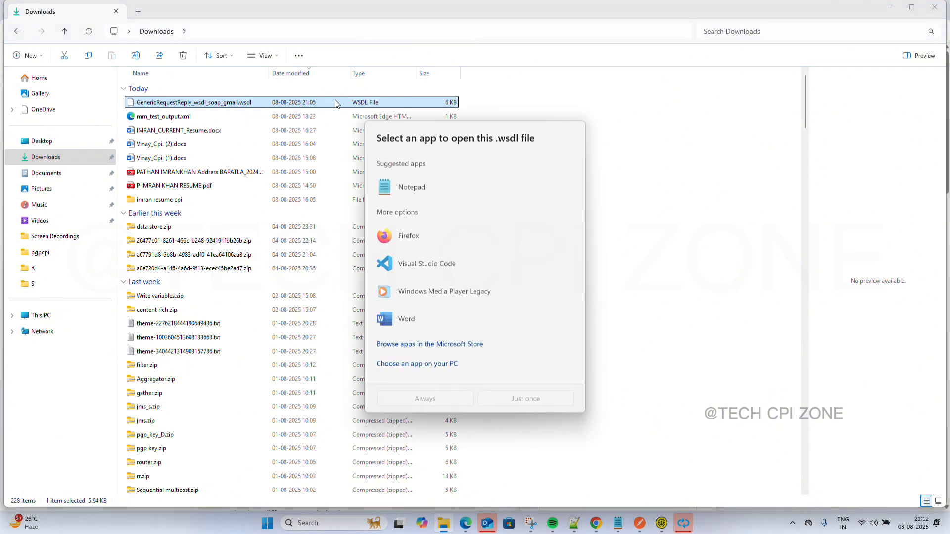
{"action": "left_click", "coordinate": [412, 191]}
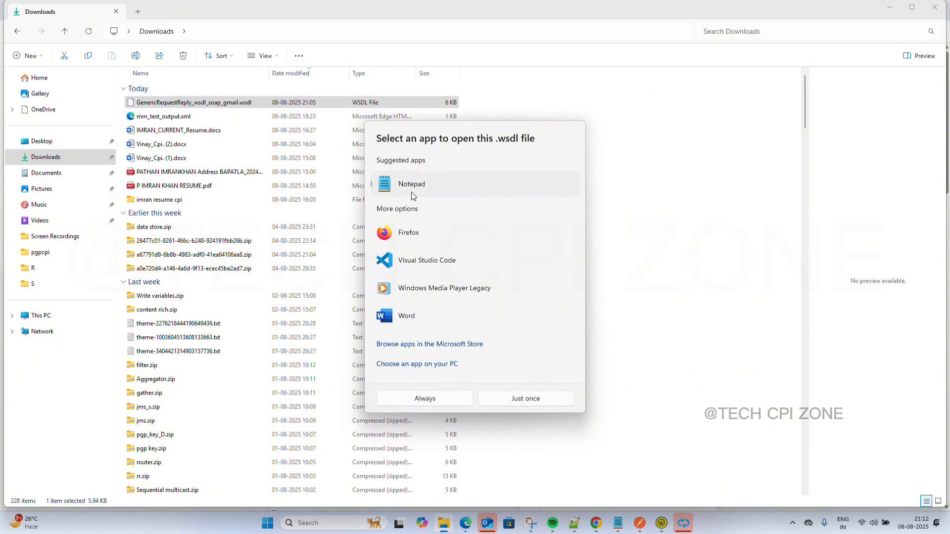
{"action": "double_click", "coordinate": [411, 192]}
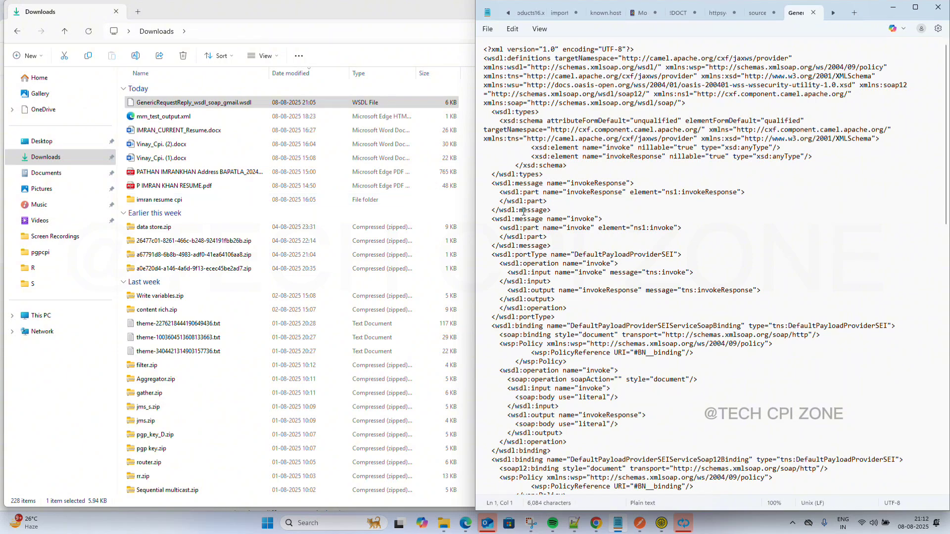
Select all of the WSDL text in Notepad.
{"action": "left_click", "coordinate": [720, 237]}
{"action": "key", "text": "ctrl+a"}
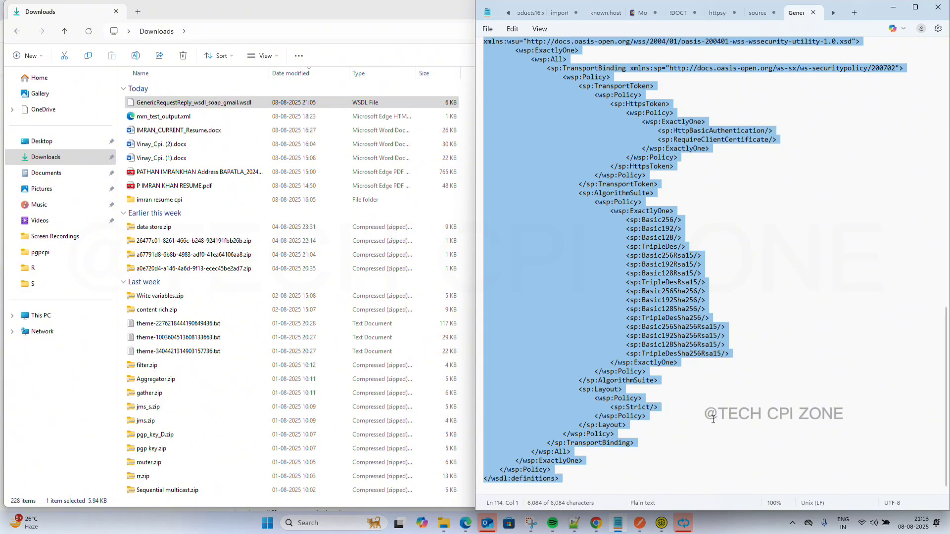
Paste the WSDL into the new 66 tab and set its language to XML.
{"action": "left_click", "coordinate": [575, 524]}
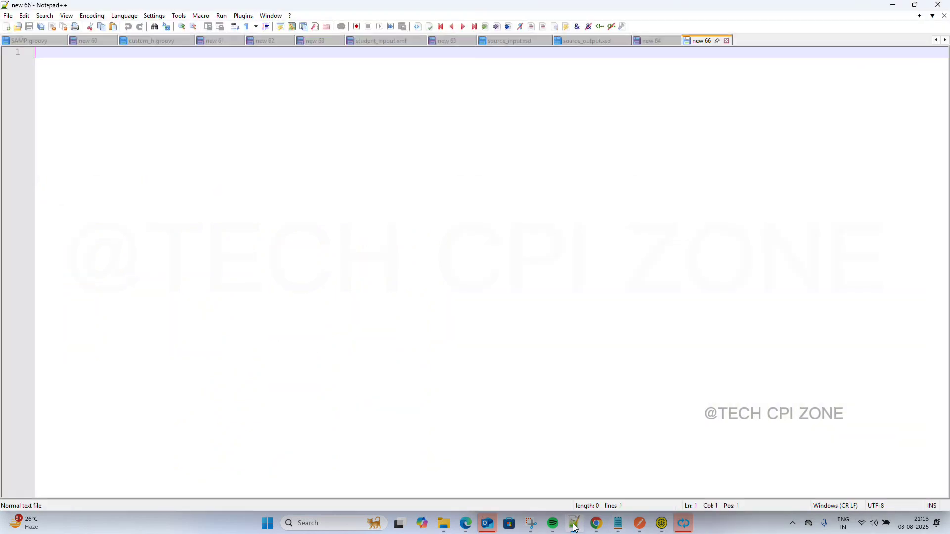
{"action": "key", "text": "ctrl+v"}
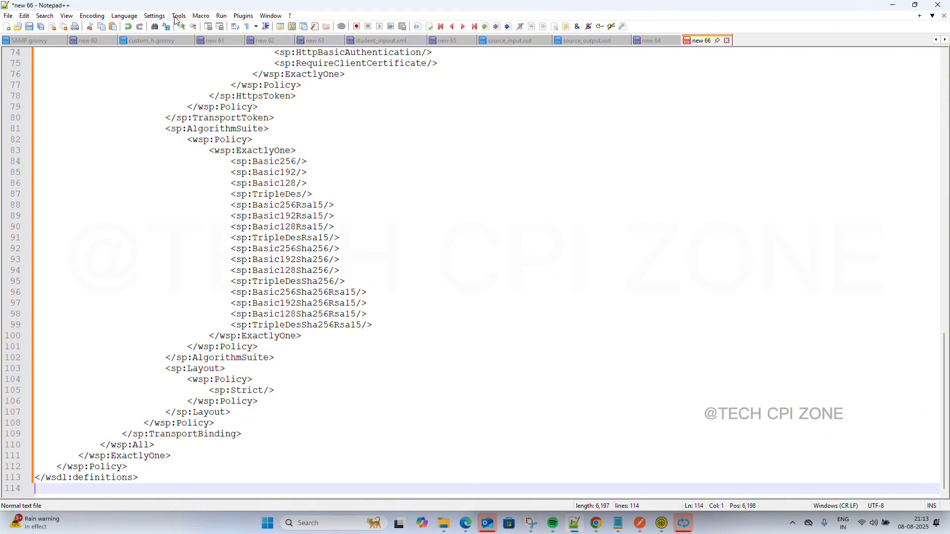
{"action": "left_click", "coordinate": [122, 19]}
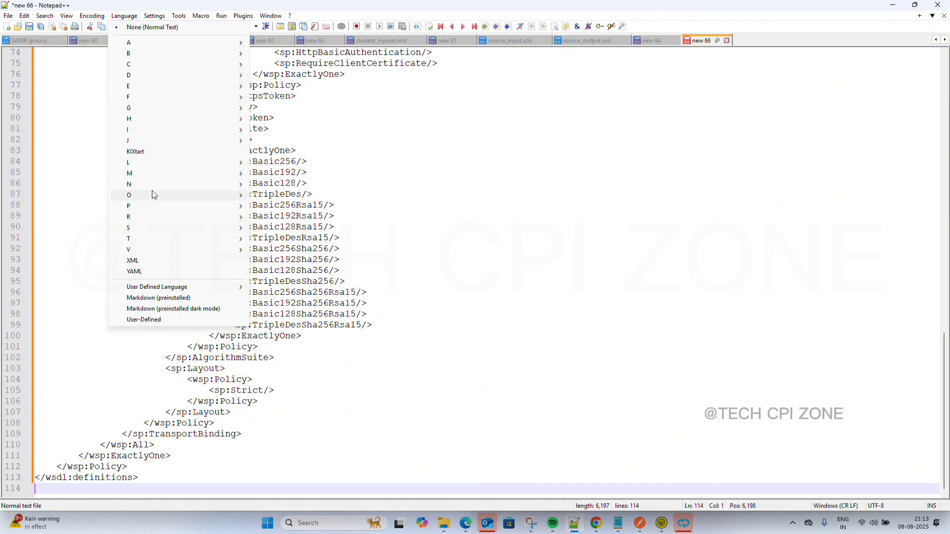
{"action": "left_click", "coordinate": [160, 262]}
Scroll through the WSDL, checking the invokeResponse message, down to the wsdl:service endpoints.
{"action": "scroll", "coordinate": [160, 264], "scroll_direction": "up", "scroll_amount": 20}
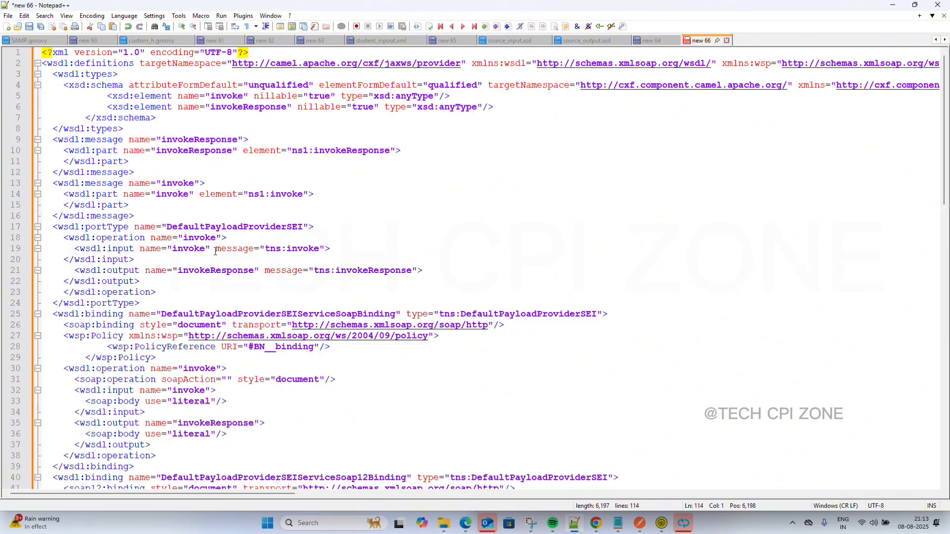
{"action": "scroll", "coordinate": [258, 222], "scroll_direction": "down", "scroll_amount": 1, "text": "ctrl"}
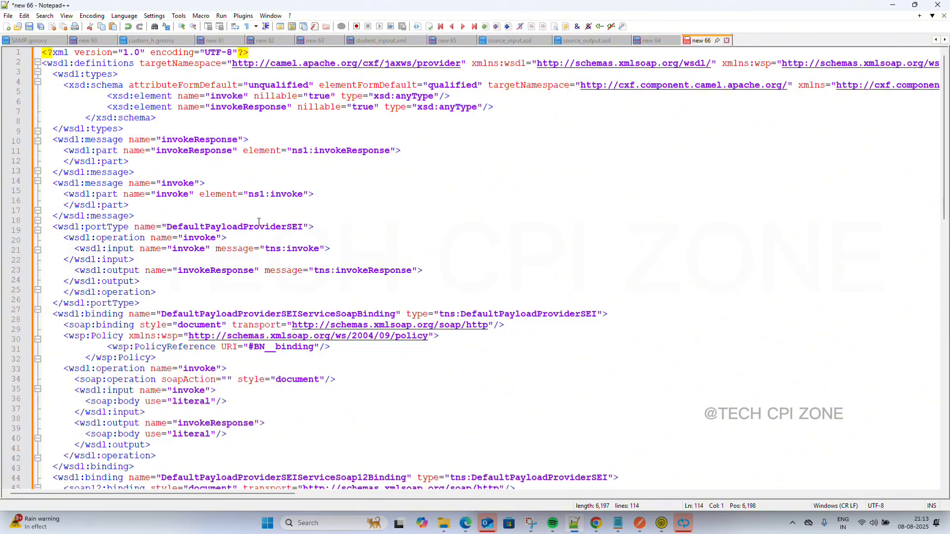
{"action": "scroll", "coordinate": [259, 222], "scroll_direction": "down", "scroll_amount": 2, "text": "ctrl"}
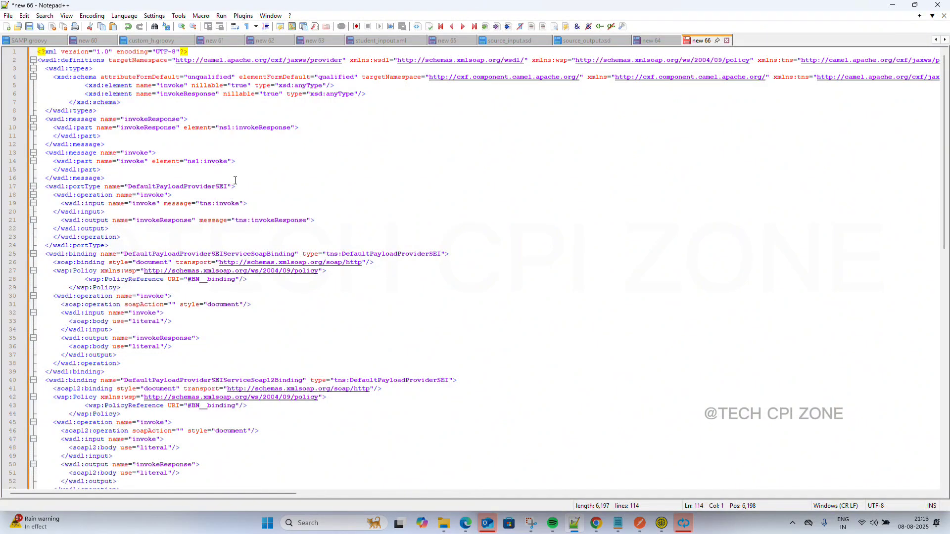
{"action": "scroll", "coordinate": [189, 170], "scroll_direction": "down", "scroll_amount": 1}
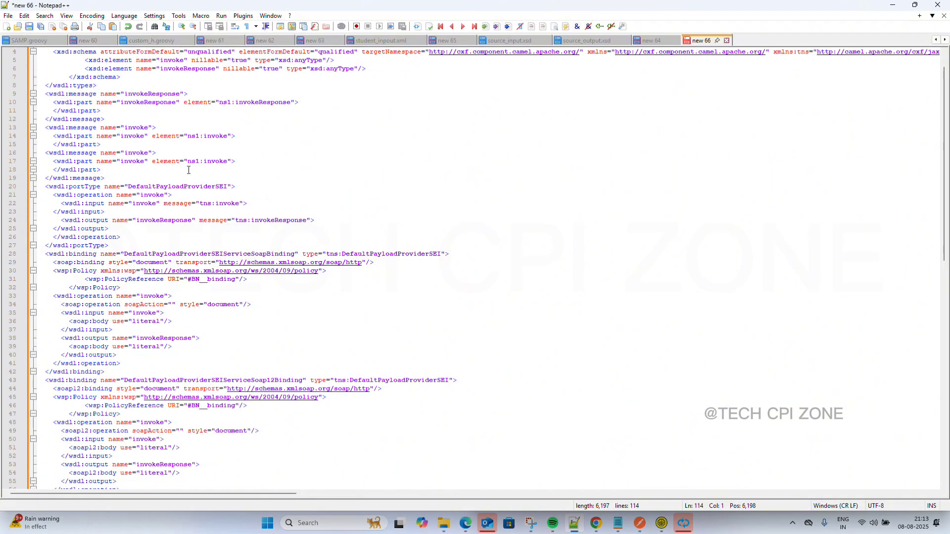
{"action": "scroll", "coordinate": [179, 163], "scroll_direction": "up", "scroll_amount": 1}
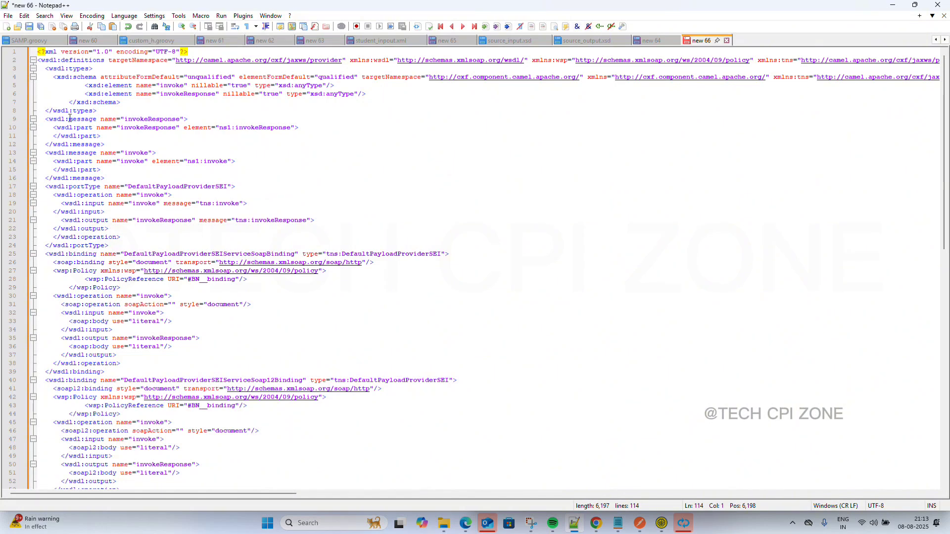
{"action": "left_click", "coordinate": [145, 127]}
{"action": "left_click", "coordinate": [162, 138]}
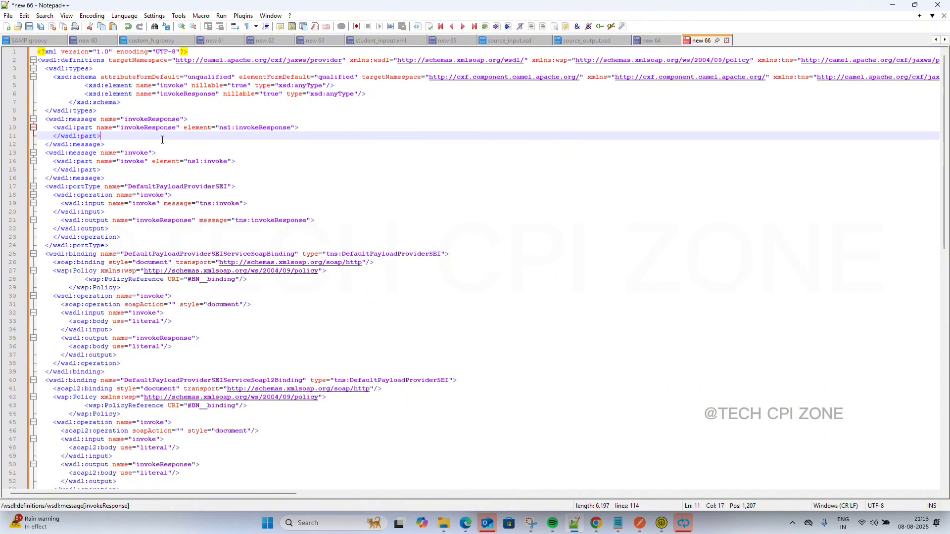
{"action": "scroll", "coordinate": [163, 140], "scroll_direction": "down", "scroll_amount": 3}
{"action": "scroll", "coordinate": [163, 140], "scroll_direction": "down", "scroll_amount": 2}
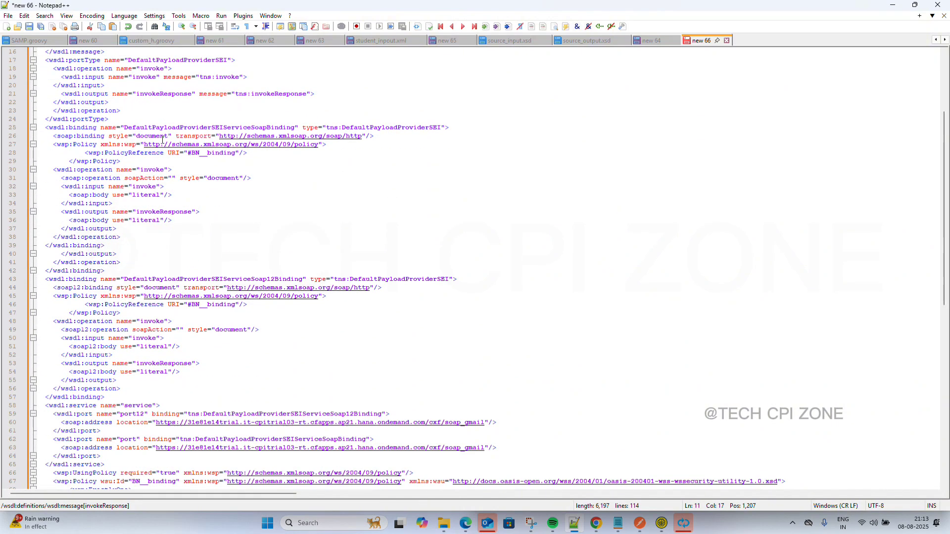
{"action": "scroll", "coordinate": [162, 140], "scroll_direction": "down", "scroll_amount": 5}
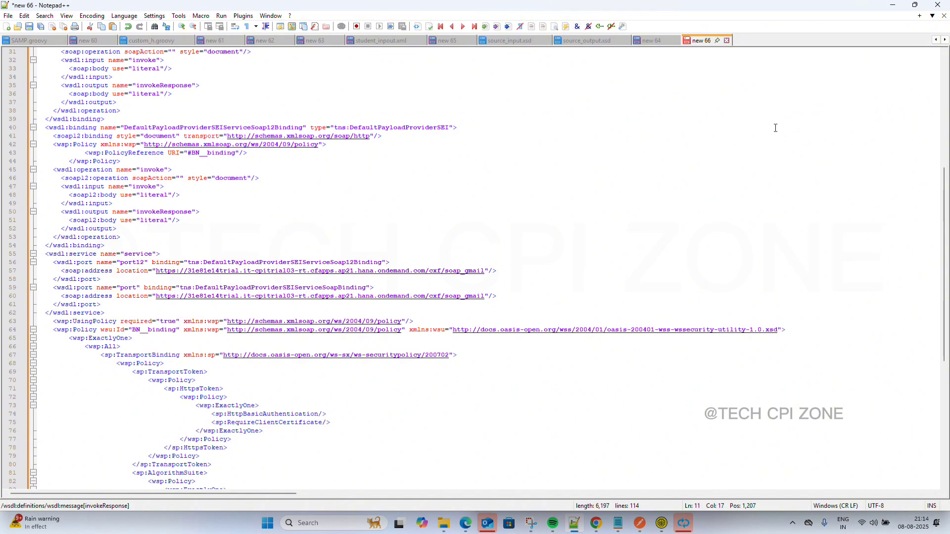
Minimize Notepad++ and return to Chrome's Soap_To_Gmail monitor page with the /cxf/soap_gmail endpoint.
{"action": "left_click", "coordinate": [894, 6]}
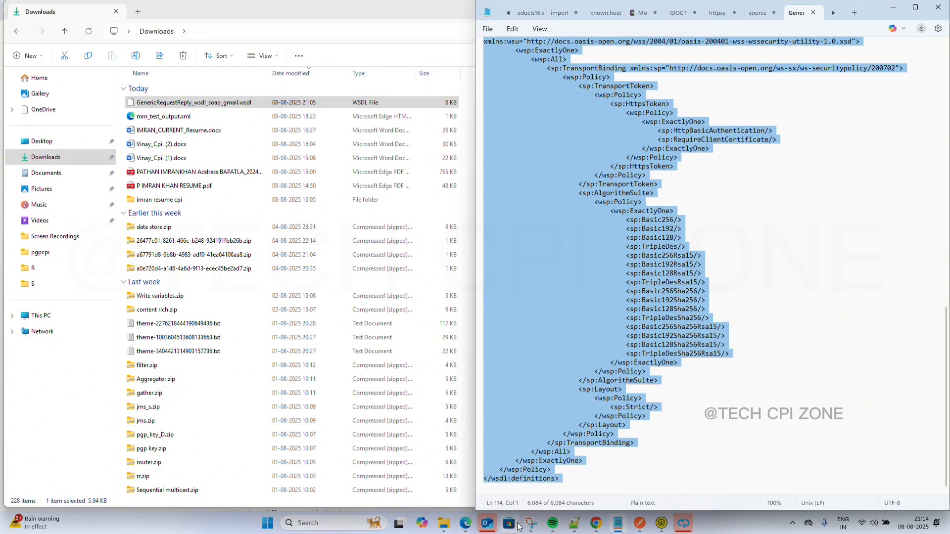
{"action": "mouse_move", "coordinate": [596, 527]}
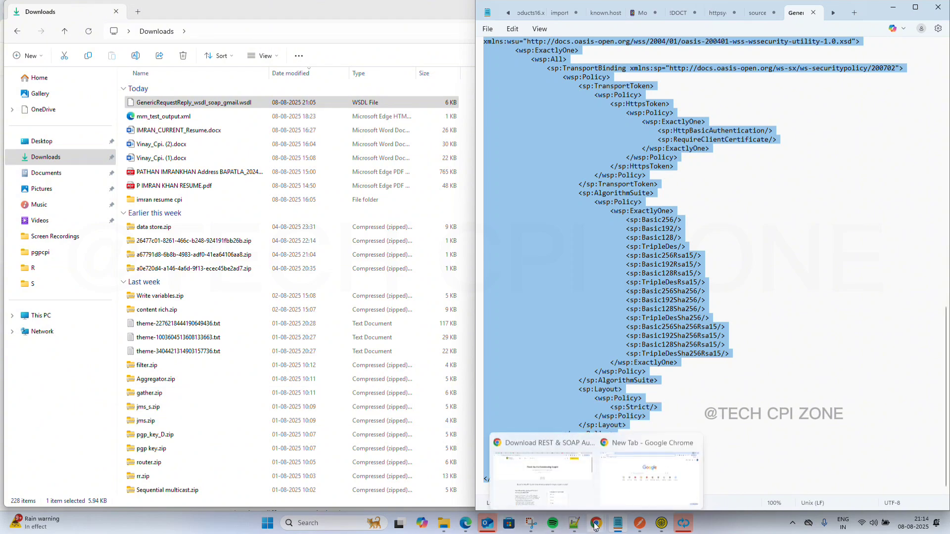
{"action": "left_click", "coordinate": [550, 474]}
{"action": "mouse_move", "coordinate": [612, 478]}
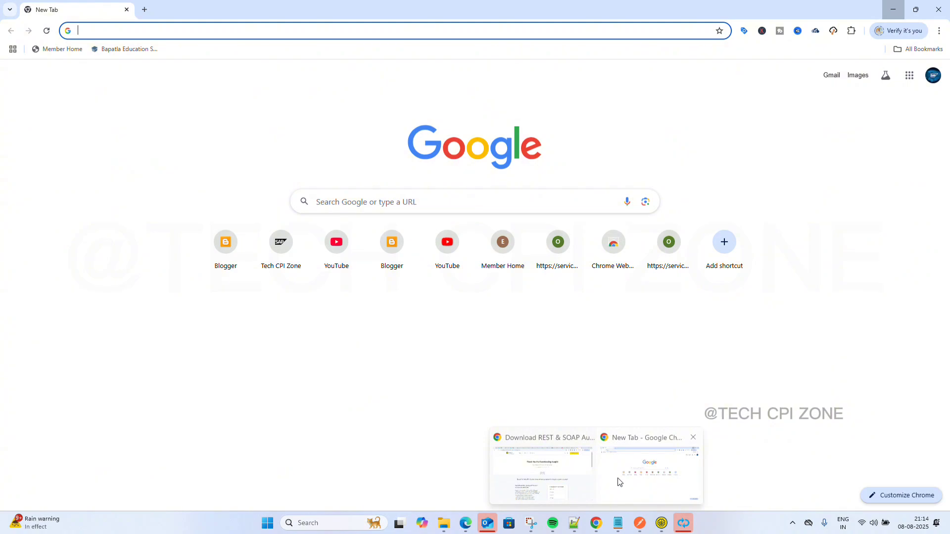
{"action": "left_click", "coordinate": [557, 473]}
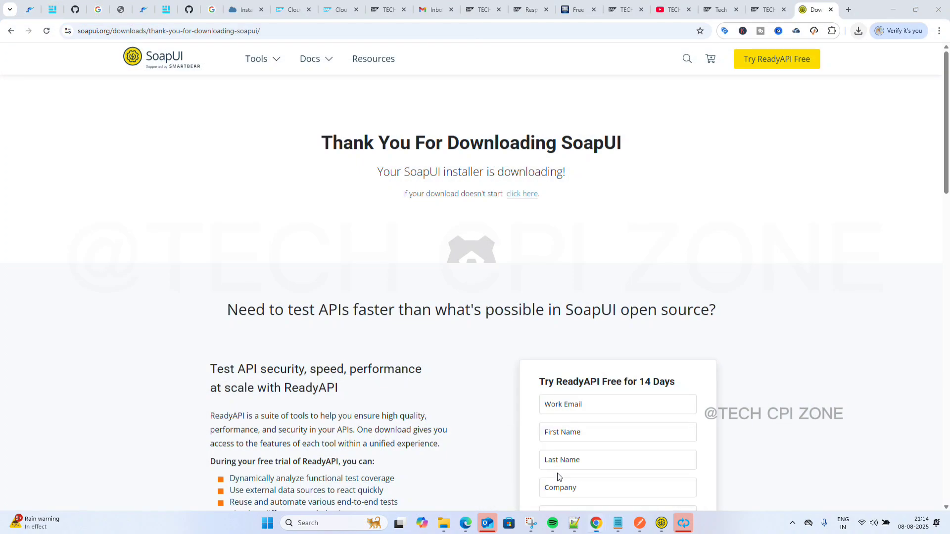
{"action": "left_click", "coordinate": [294, 4]}
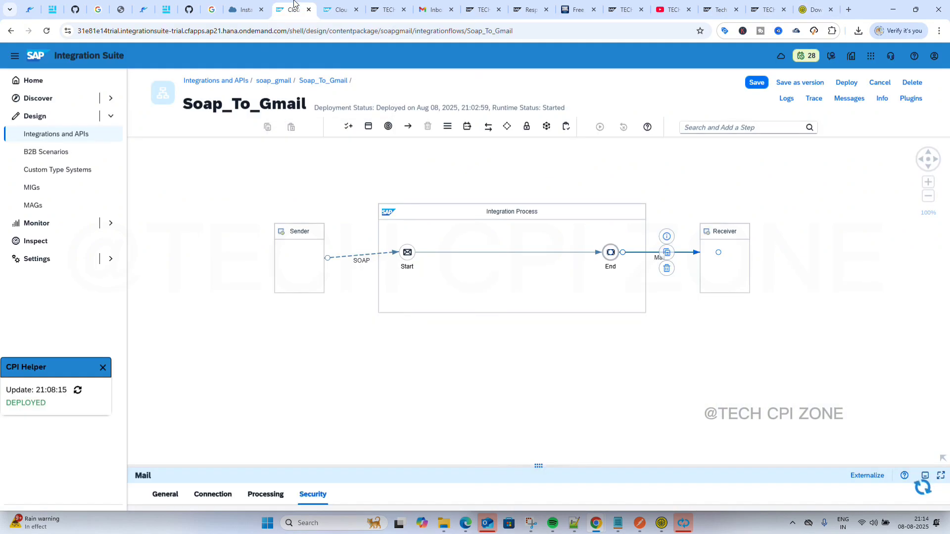
{"action": "left_click", "coordinate": [340, 9]}
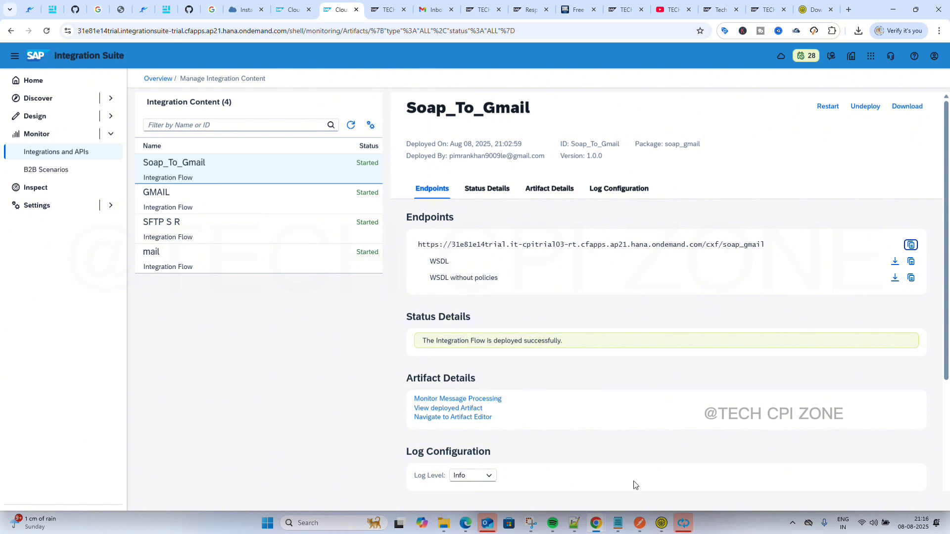
Leave the Notepad++ WSDL and bring SoapUI to the front.
{"action": "left_click", "coordinate": [546, 477]}
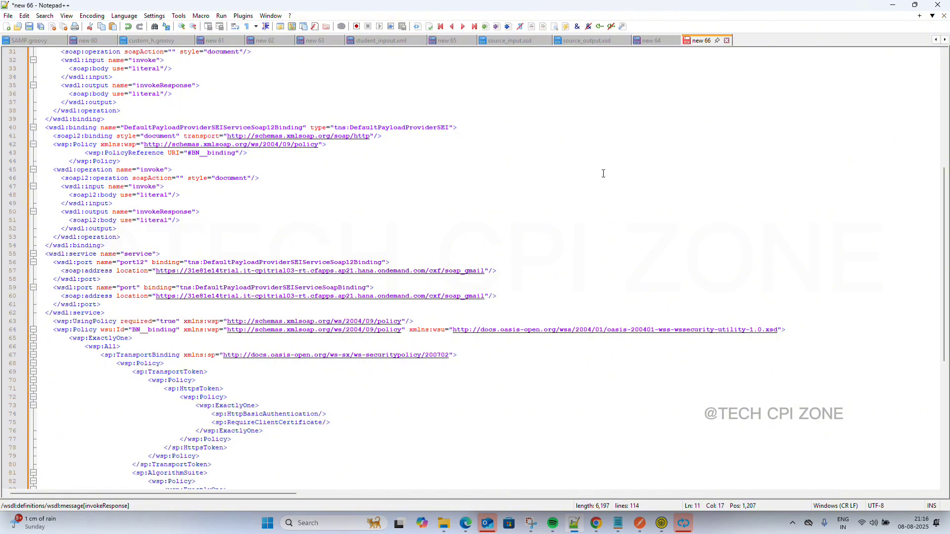
{"action": "left_click", "coordinate": [893, 7]}
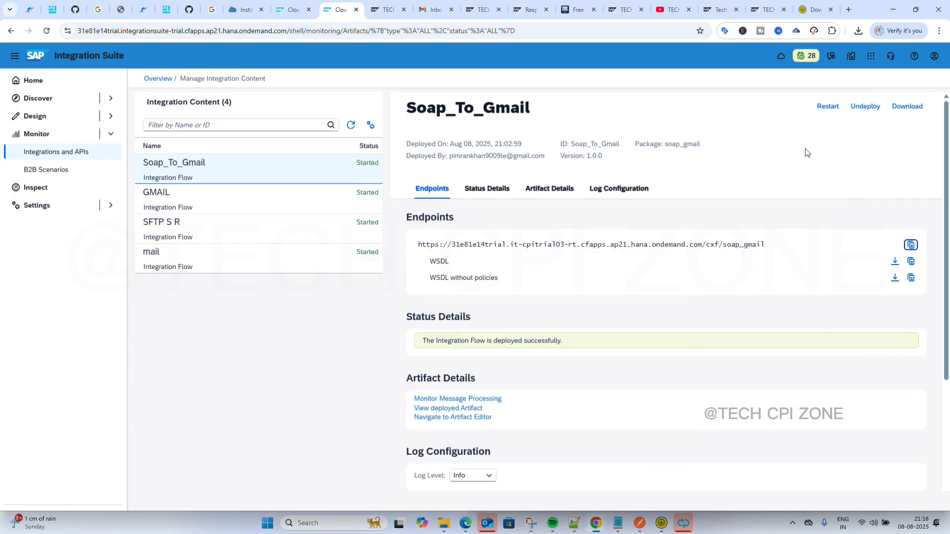
{"action": "left_click", "coordinate": [663, 524]}
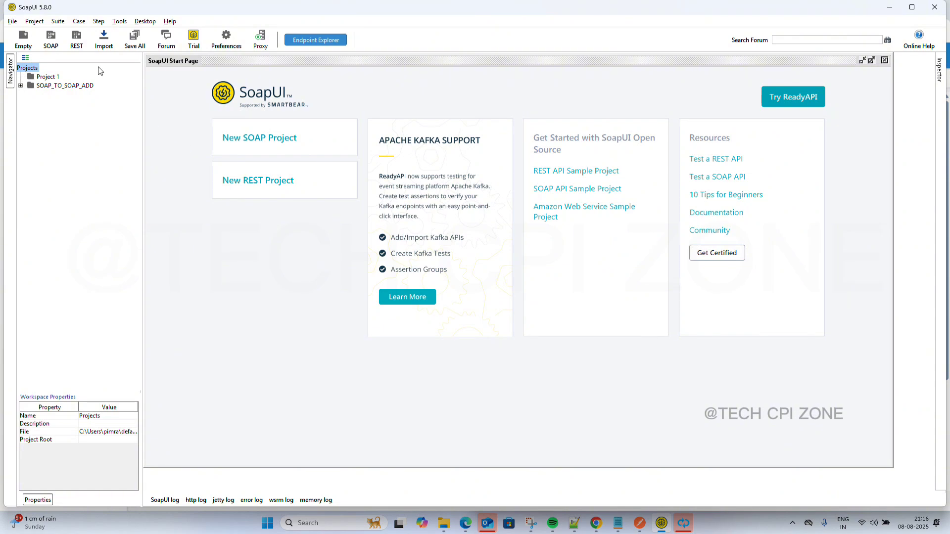
Start a new SOAP project named soap_gmail and browse for its initial WSDL file.
{"action": "left_click", "coordinate": [50, 40]}
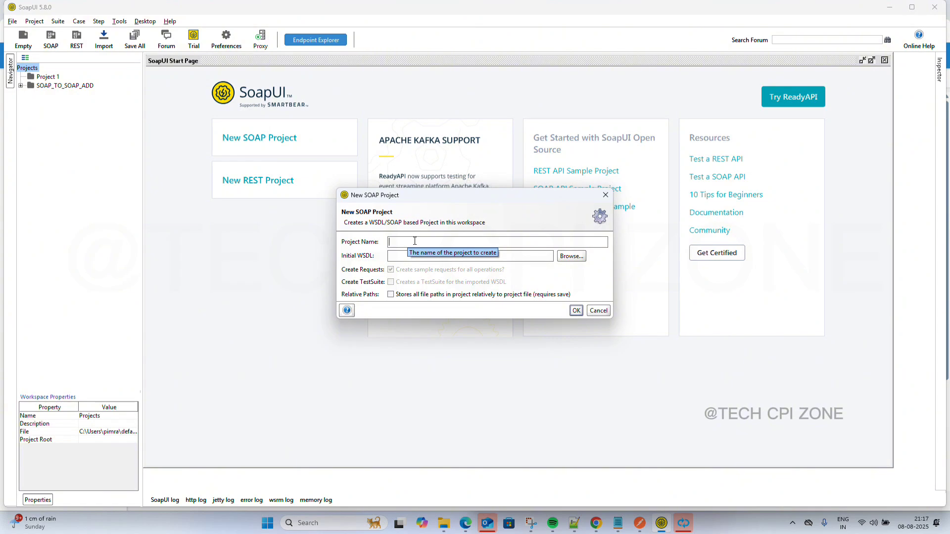
{"action": "key", "text": "ctrl+v"}
{"action": "key", "text": "ctrl+a"}
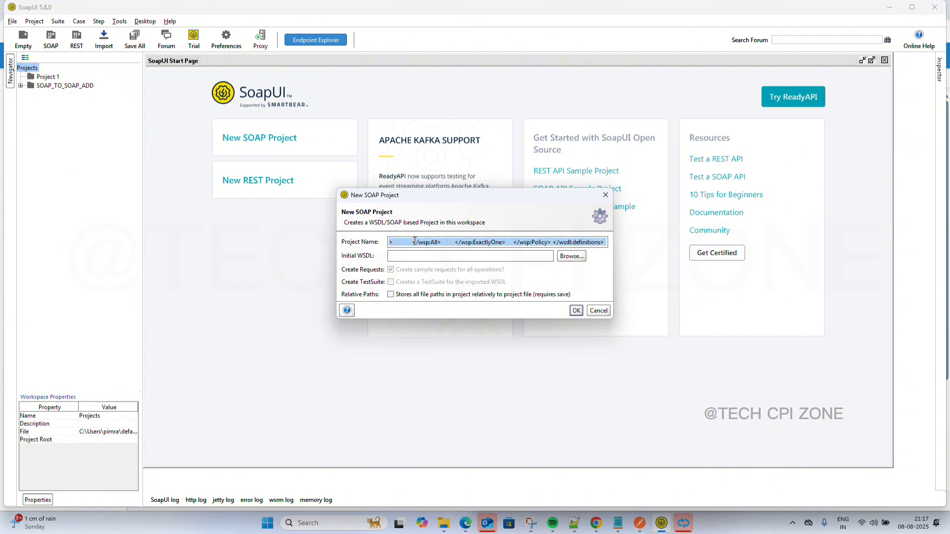
{"action": "key", "text": "BackSpace"}
{"action": "key", "text": "super+v"}
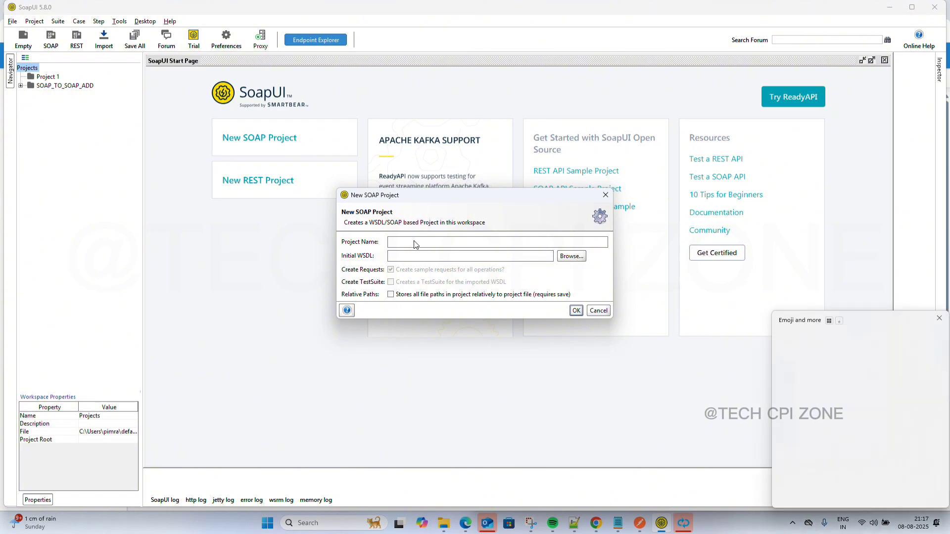
{"action": "scroll", "coordinate": [838, 432], "scroll_direction": "down", "scroll_amount": 2}
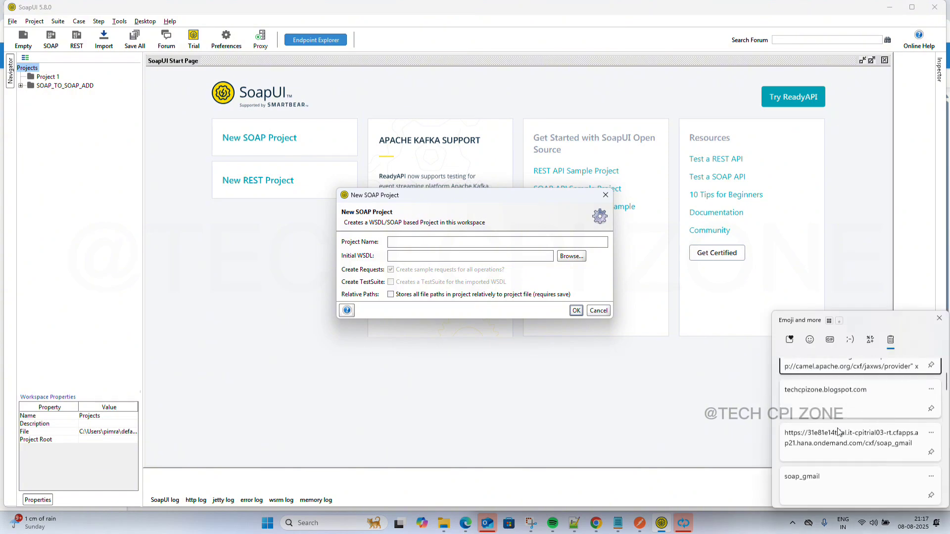
{"action": "left_click", "coordinate": [816, 447]}
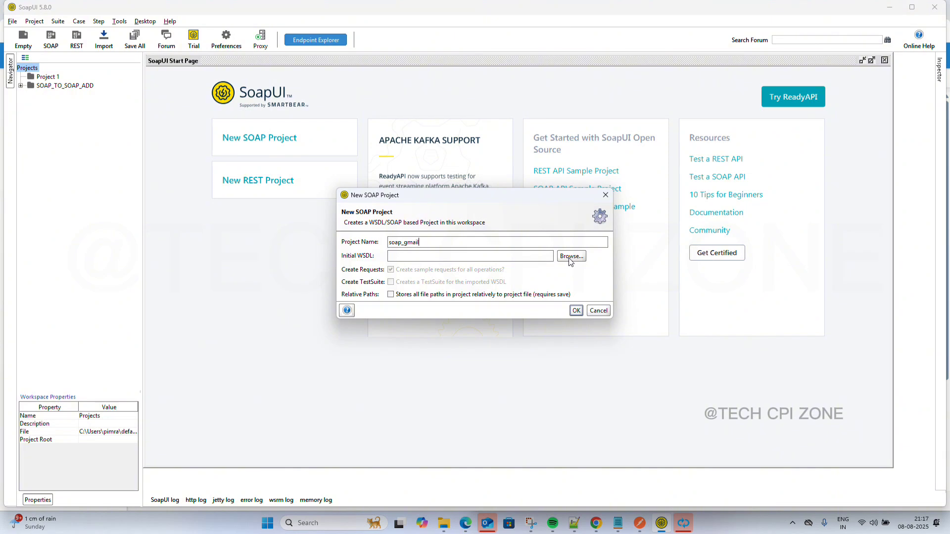
{"action": "left_click", "coordinate": [570, 257]}
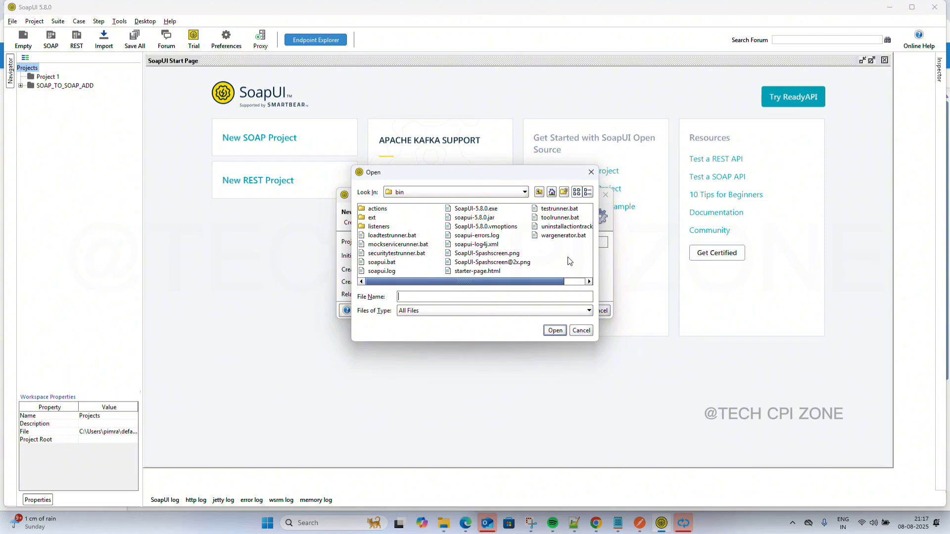
Switch the file chooser's Look In folder to Downloads and scan its file list.
{"action": "left_click", "coordinate": [524, 192]}
{"action": "scroll", "coordinate": [461, 216], "scroll_direction": "down", "scroll_amount": 2}
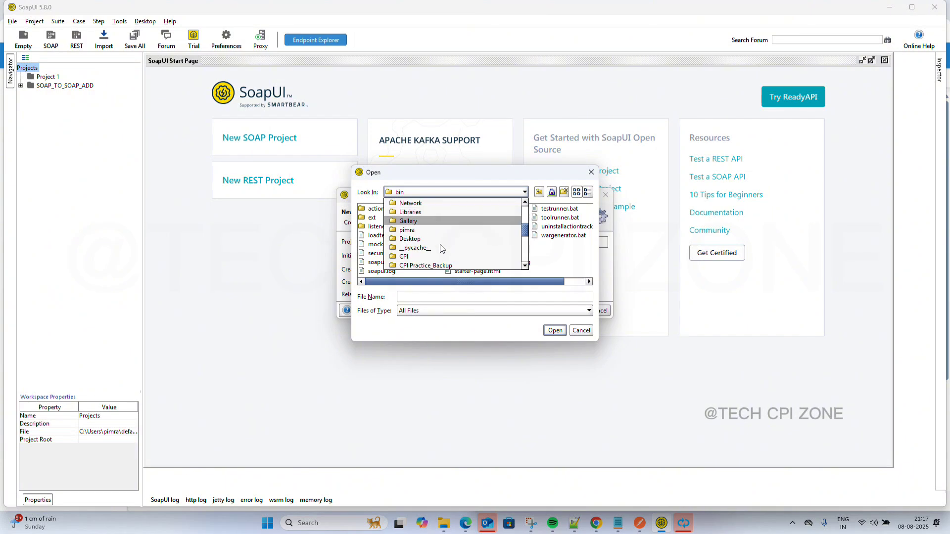
{"action": "scroll", "coordinate": [442, 249], "scroll_direction": "up", "scroll_amount": 1}
{"action": "scroll", "coordinate": [442, 248], "scroll_direction": "down", "scroll_amount": 1}
{"action": "scroll", "coordinate": [442, 248], "scroll_direction": "down", "scroll_amount": 3}
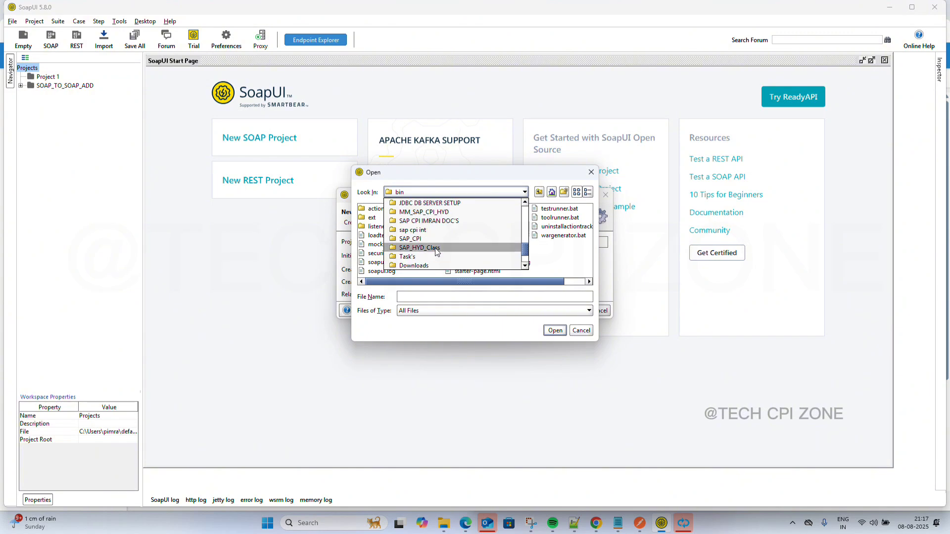
{"action": "left_click", "coordinate": [412, 266]}
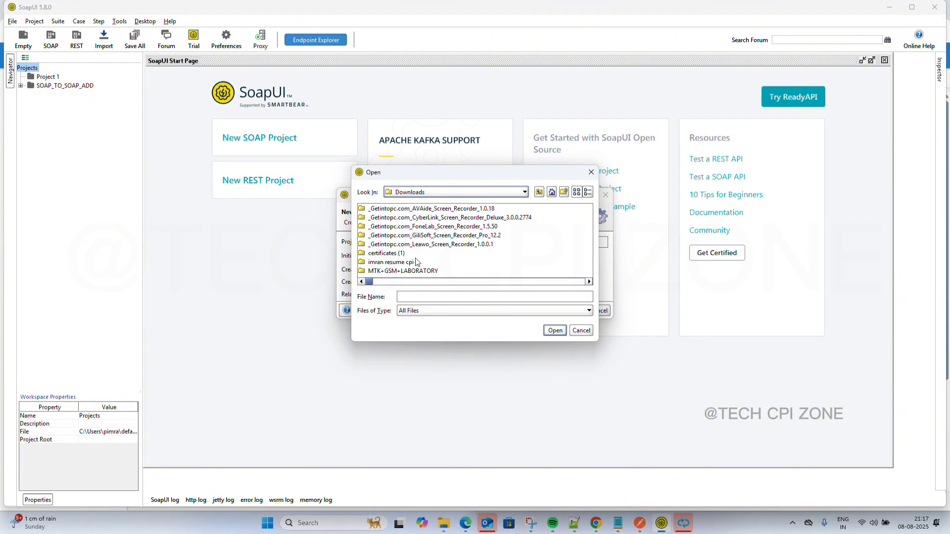
{"action": "scroll", "coordinate": [433, 254], "scroll_direction": "down", "scroll_amount": 10}
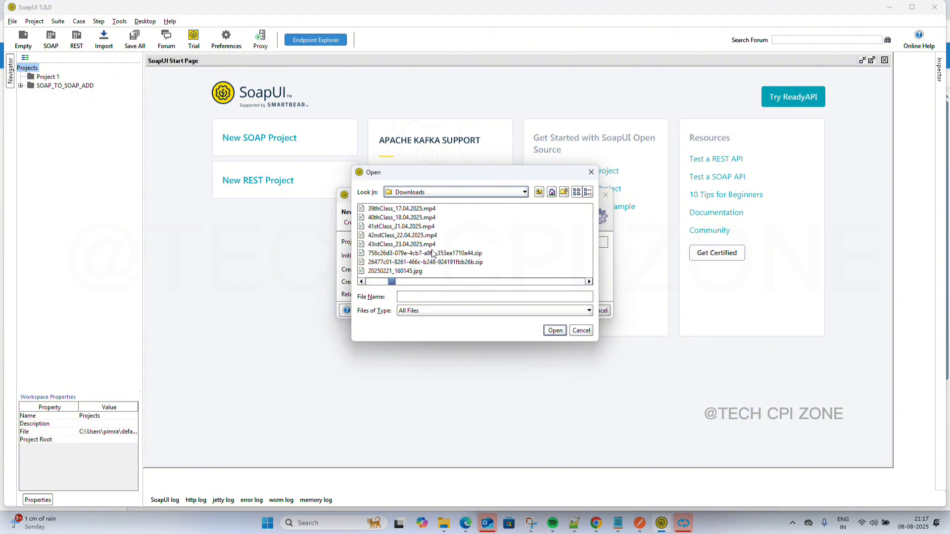
{"action": "scroll", "coordinate": [432, 254], "scroll_direction": "down", "scroll_amount": 2}
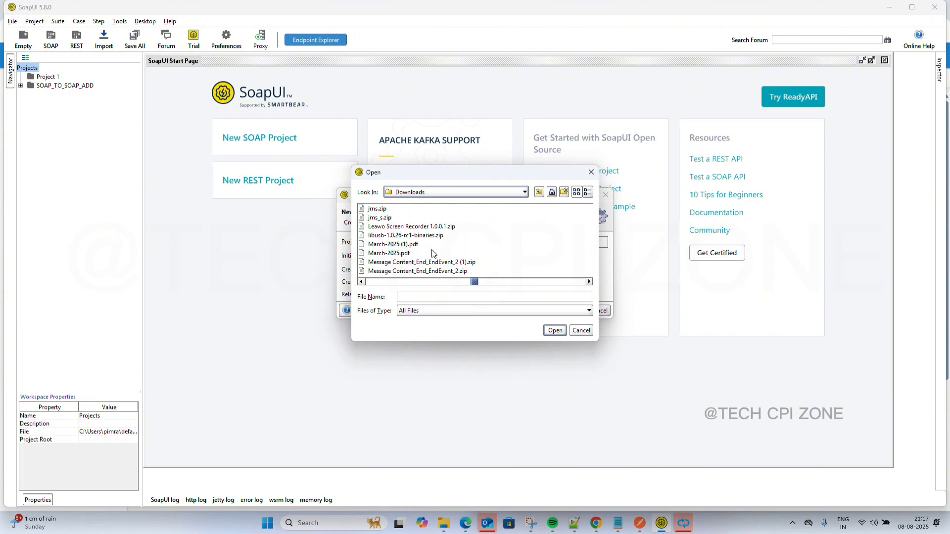
{"action": "scroll", "coordinate": [433, 254], "scroll_direction": "up", "scroll_amount": 1}
{"action": "scroll", "coordinate": [433, 253], "scroll_direction": "up", "scroll_amount": 1}
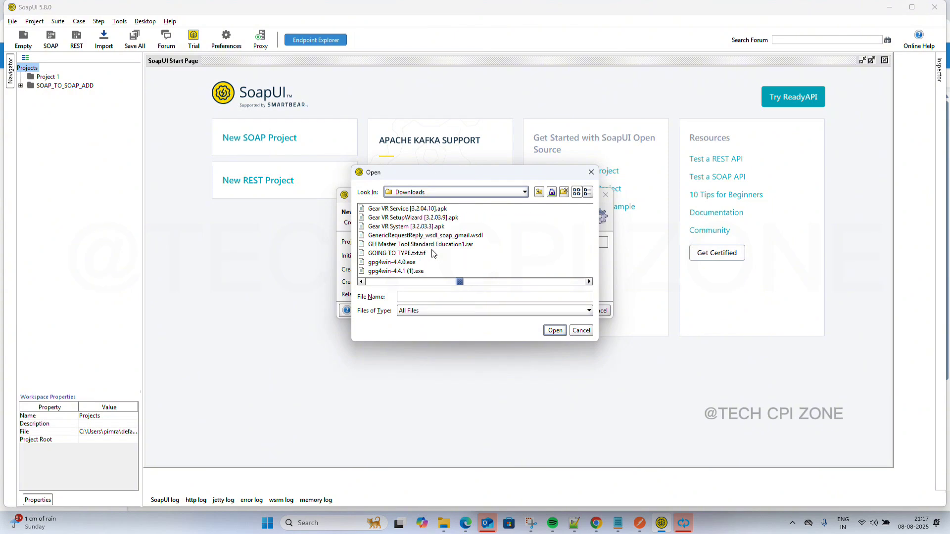
{"action": "scroll", "coordinate": [433, 253], "scroll_direction": "down", "scroll_amount": 2}
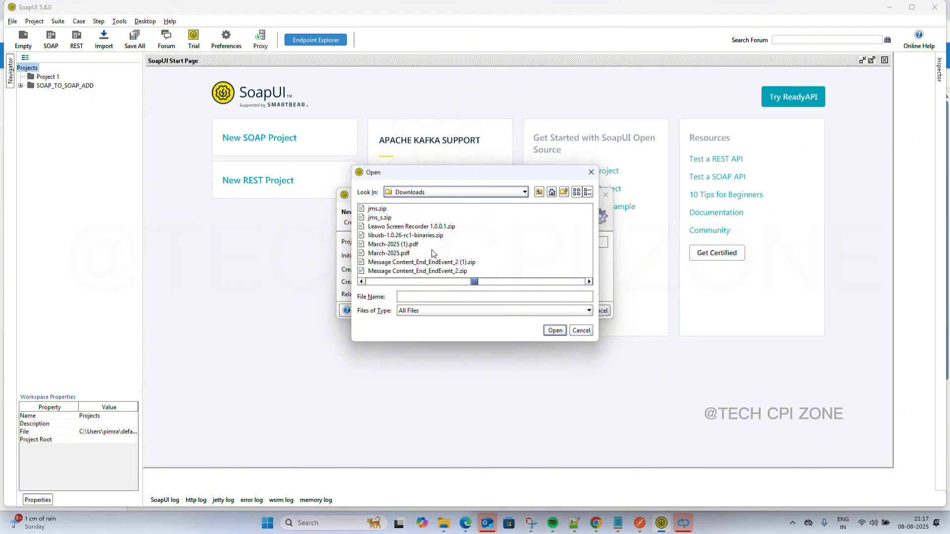
{"action": "scroll", "coordinate": [433, 254], "scroll_direction": "down", "scroll_amount": 4}
{"action": "scroll", "coordinate": [433, 254], "scroll_direction": "down", "scroll_amount": 4}
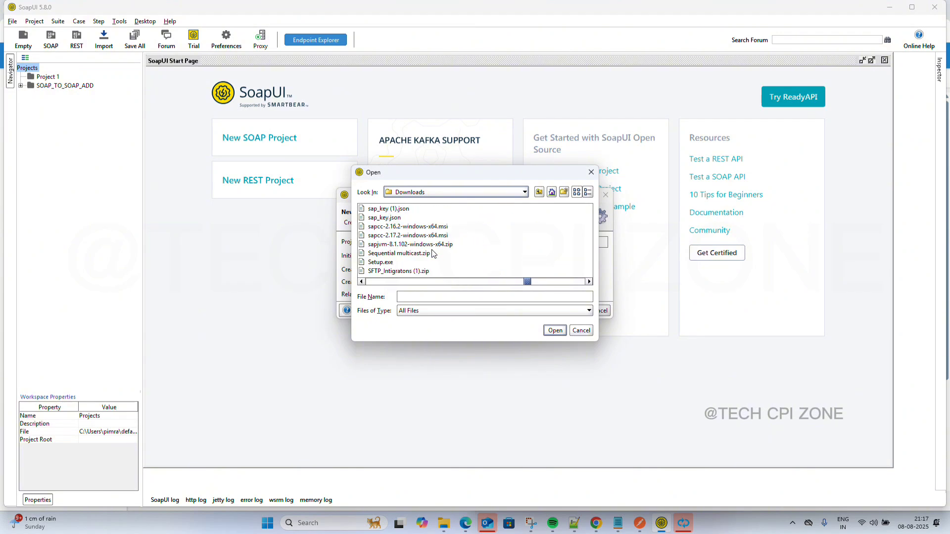
{"action": "scroll", "coordinate": [432, 254], "scroll_direction": "down", "scroll_amount": 4}
{"action": "scroll", "coordinate": [432, 253], "scroll_direction": "down", "scroll_amount": 3}
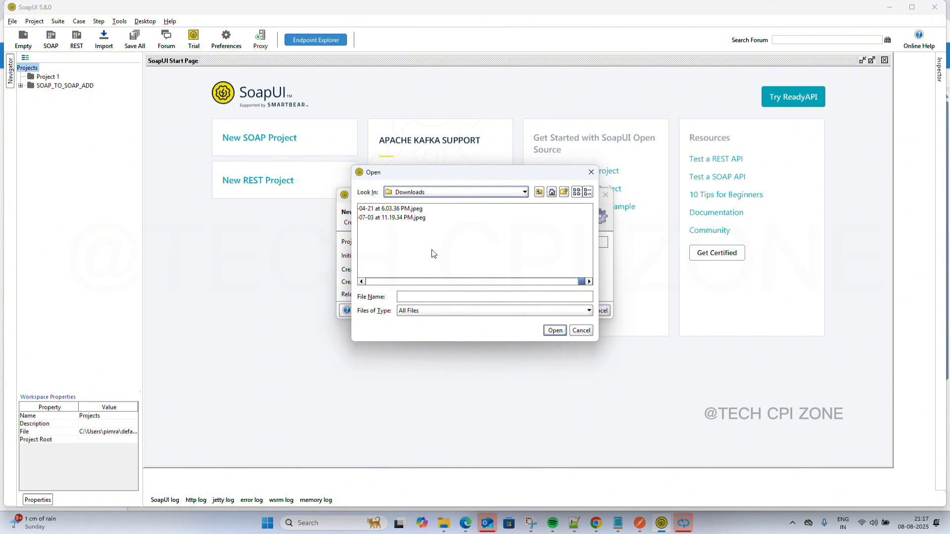
{"action": "scroll", "coordinate": [433, 253], "scroll_direction": "down", "scroll_amount": 2}
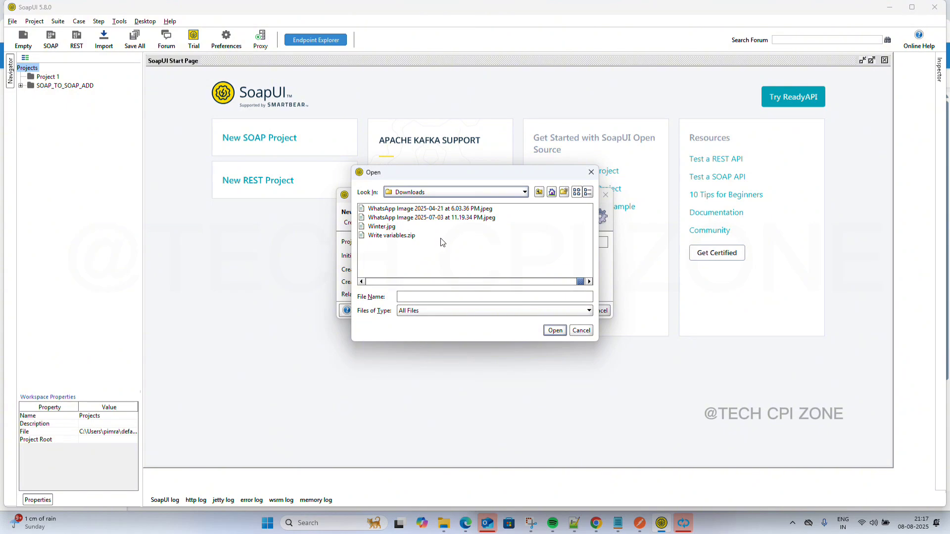
Keep Downloads as the chooser folder, then bring the Downloads File Explorer window forward.
{"action": "left_click", "coordinate": [437, 194]}
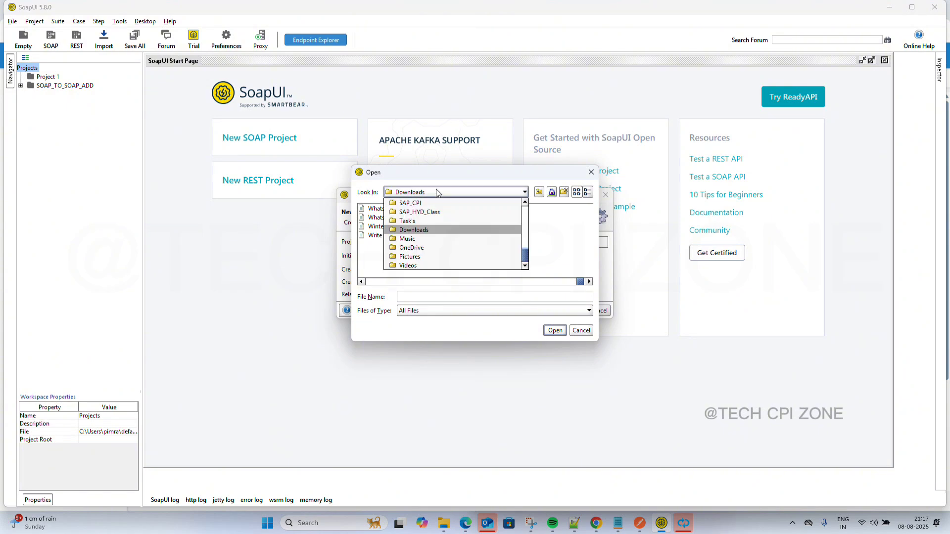
{"action": "left_click", "coordinate": [576, 265]}
{"action": "scroll", "coordinate": [505, 258], "scroll_direction": "up", "scroll_amount": 1}
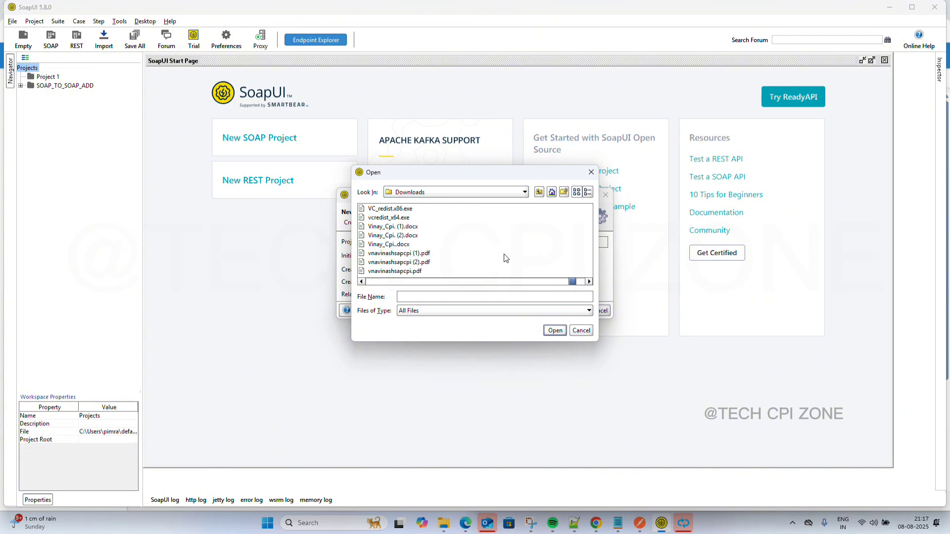
{"action": "scroll", "coordinate": [505, 258], "scroll_direction": "up", "scroll_amount": 1}
{"action": "scroll", "coordinate": [505, 258], "scroll_direction": "up", "scroll_amount": 2}
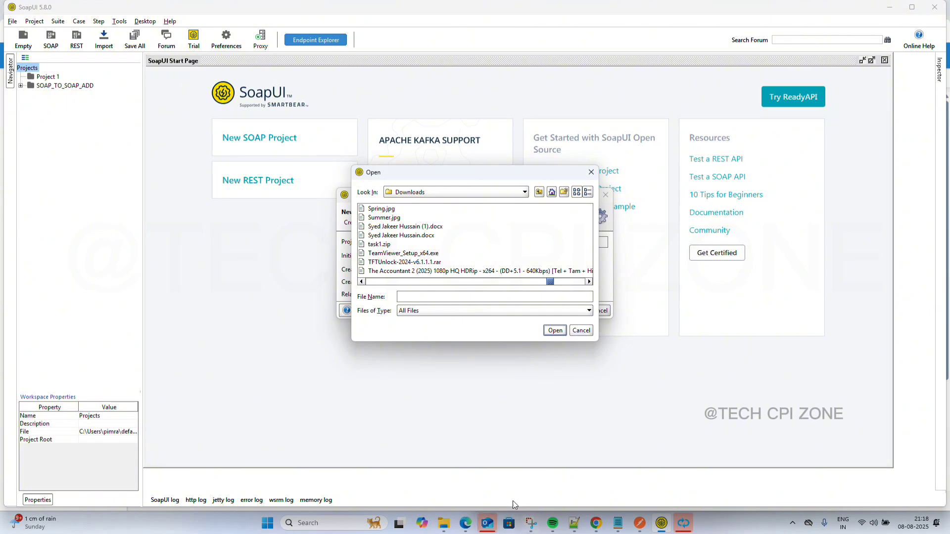
{"action": "left_click", "coordinate": [444, 524]}
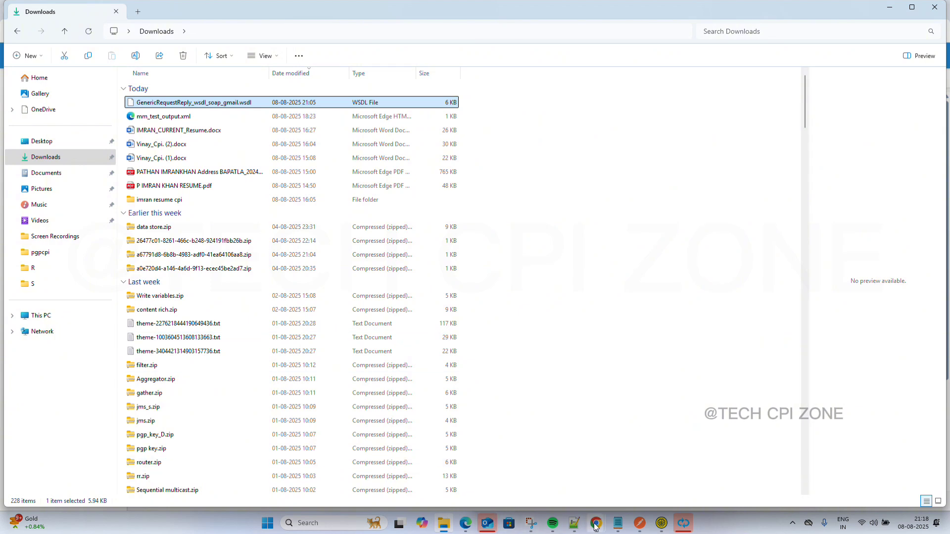
Locate GenericRequestReply_wsdl_soap_gmail.wsdl in Downloads, then return to SoapUI's file chooser.
{"action": "mouse_move", "coordinate": [604, 528]}
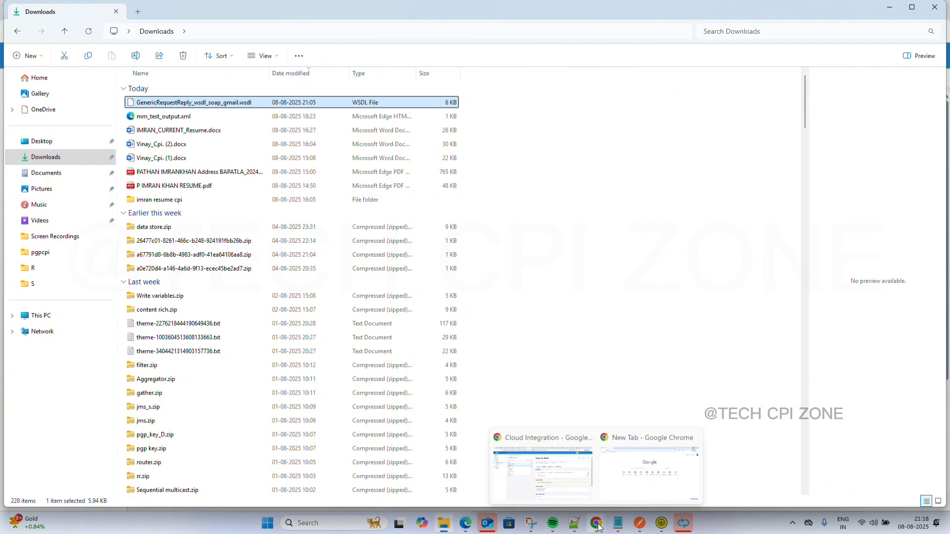
{"action": "left_click", "coordinate": [662, 526]}
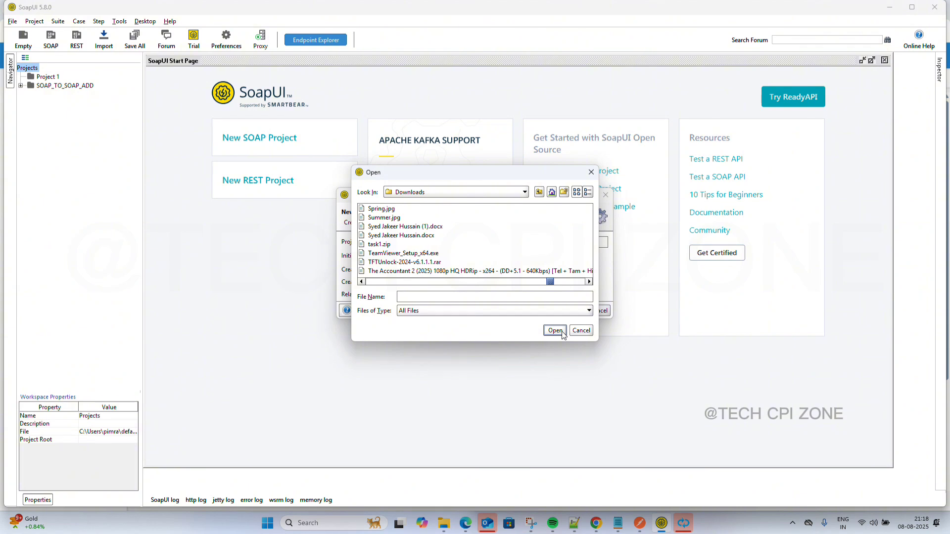
Pick GenericRequestReply_wsdl_soap_gmail.wsdl from Downloads as the soap_gmail initial WSDL.
{"action": "scroll", "coordinate": [456, 240], "scroll_direction": "up", "scroll_amount": 3}
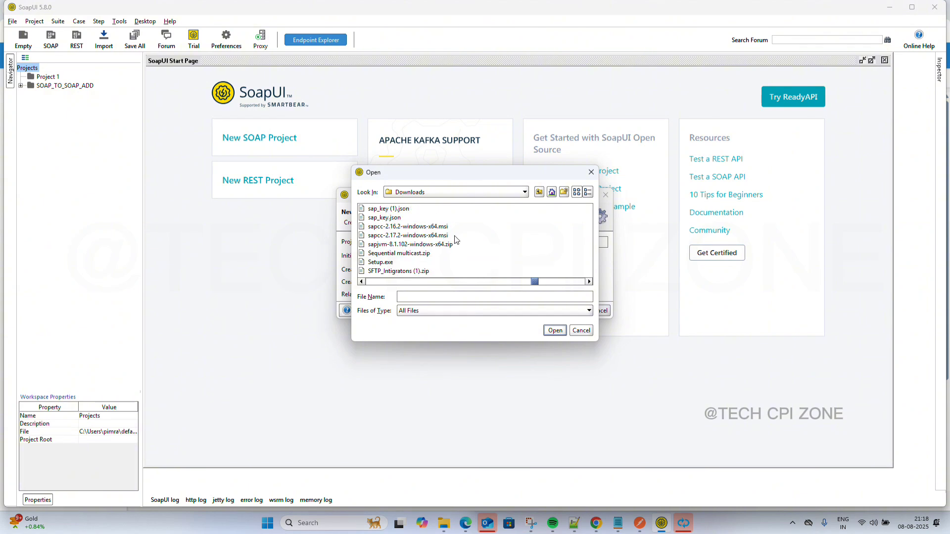
{"action": "scroll", "coordinate": [457, 240], "scroll_direction": "up", "scroll_amount": 3}
{"action": "scroll", "coordinate": [456, 240], "scroll_direction": "up", "scroll_amount": 3}
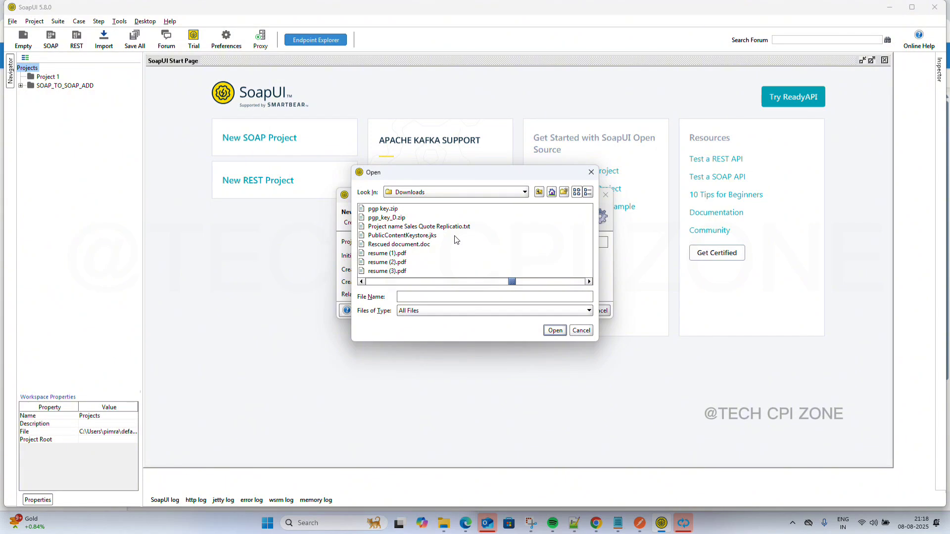
{"action": "scroll", "coordinate": [457, 240], "scroll_direction": "up", "scroll_amount": 3}
{"action": "scroll", "coordinate": [456, 240], "scroll_direction": "up", "scroll_amount": 3}
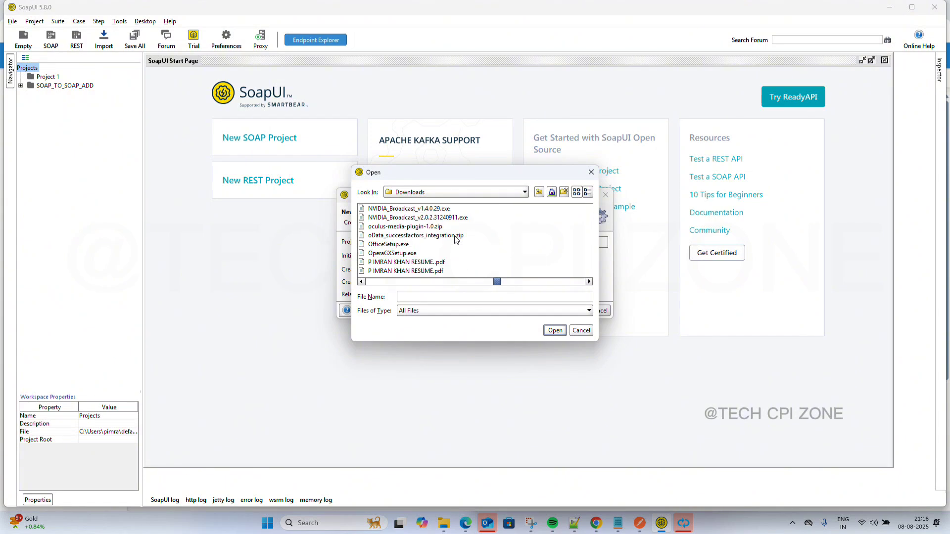
{"action": "scroll", "coordinate": [456, 240], "scroll_direction": "down", "scroll_amount": 3}
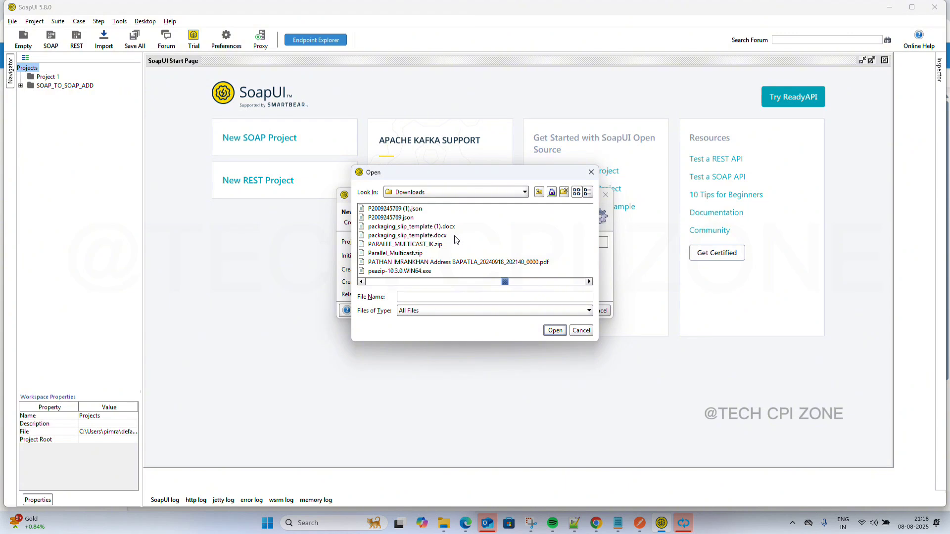
{"action": "scroll", "coordinate": [456, 240], "scroll_direction": "up", "scroll_amount": 3}
{"action": "scroll", "coordinate": [456, 240], "scroll_direction": "up", "scroll_amount": 3}
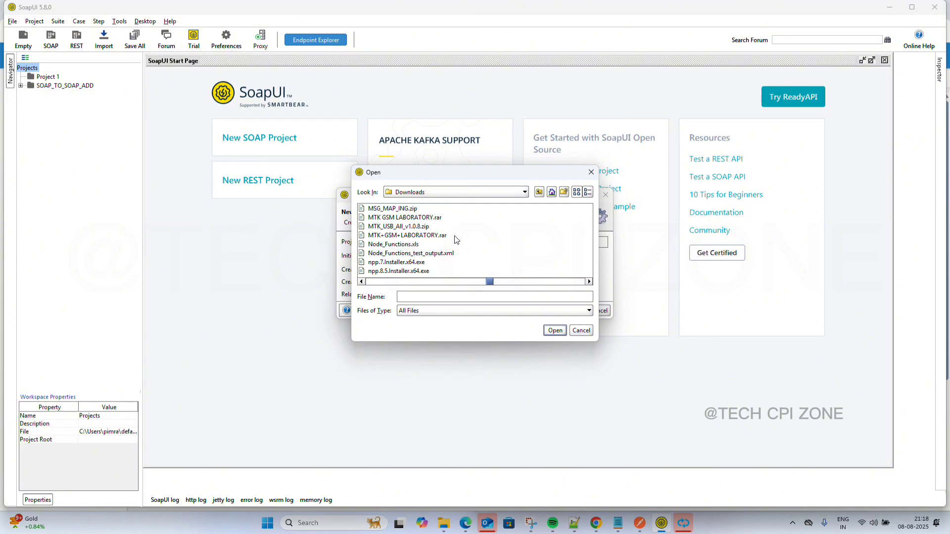
{"action": "scroll", "coordinate": [456, 240], "scroll_direction": "up", "scroll_amount": 4}
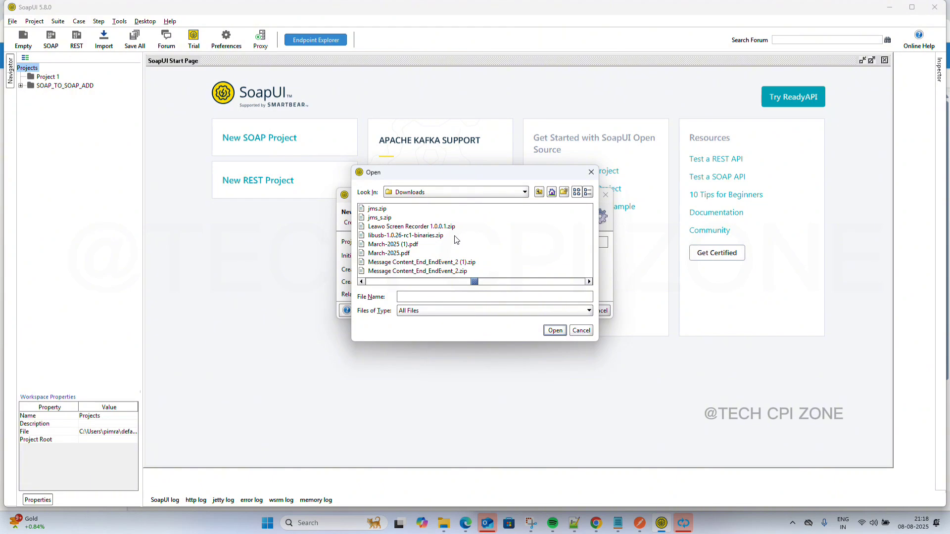
{"action": "scroll", "coordinate": [457, 240], "scroll_direction": "up", "scroll_amount": 3}
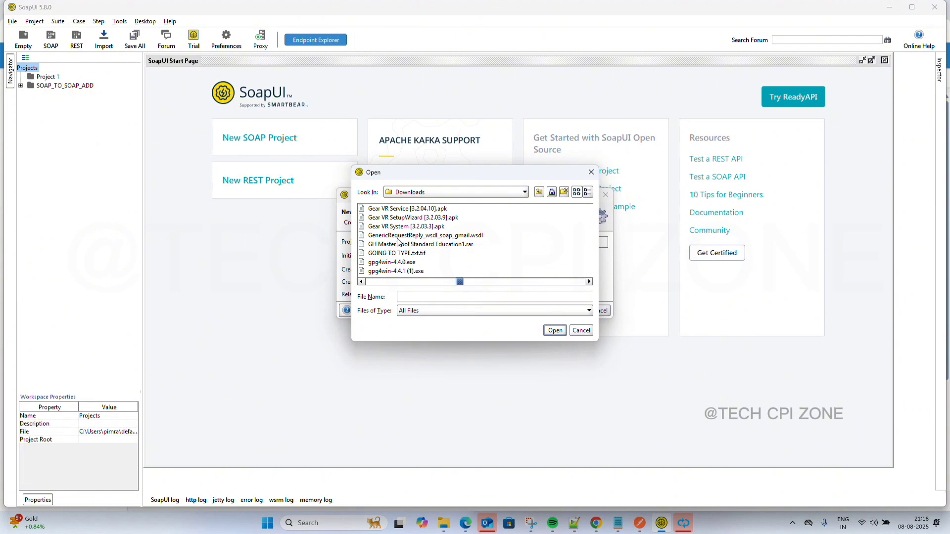
{"action": "left_click", "coordinate": [424, 237]}
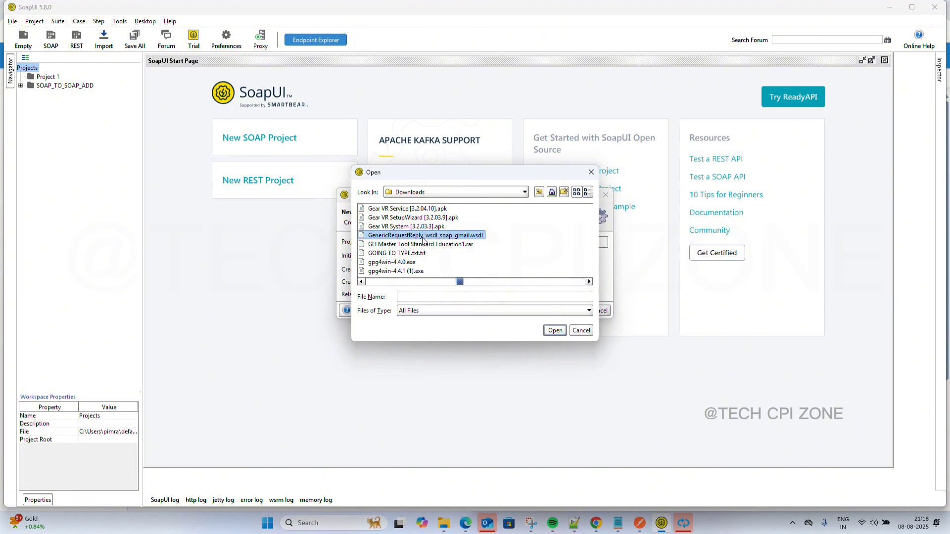
{"action": "left_click", "coordinate": [555, 331]}
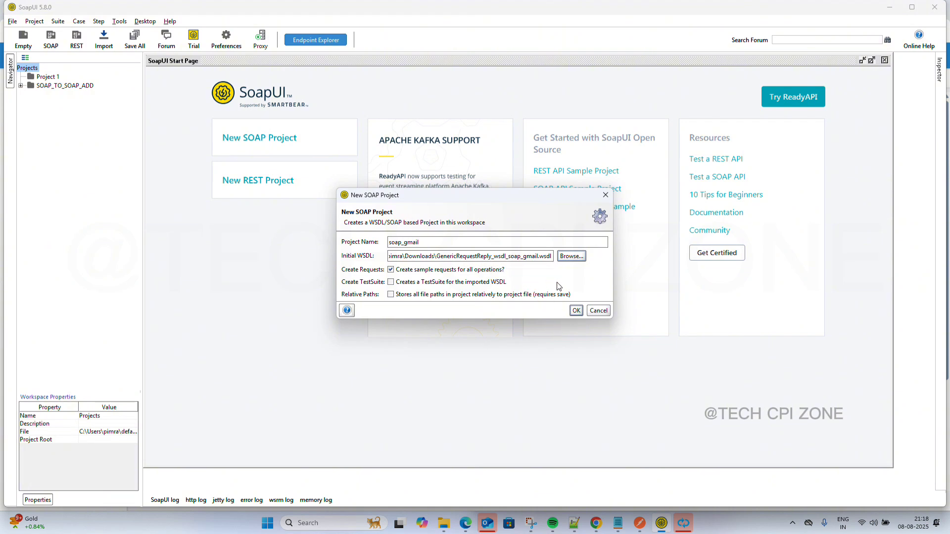
Create the soap_gmail project and open Request 1 under the second binding's invoke operation.
{"action": "left_click", "coordinate": [576, 311]}
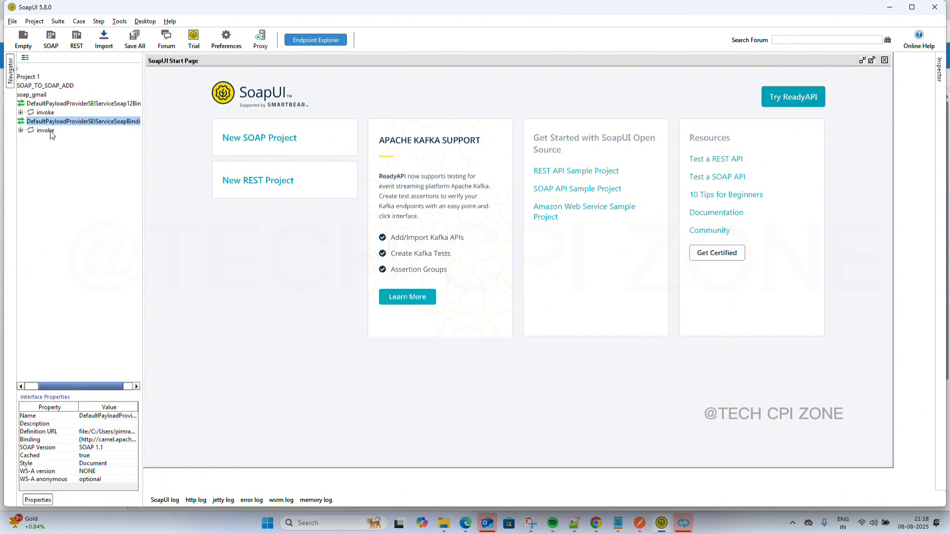
{"action": "left_click", "coordinate": [21, 130]}
{"action": "left_click", "coordinate": [58, 141]}
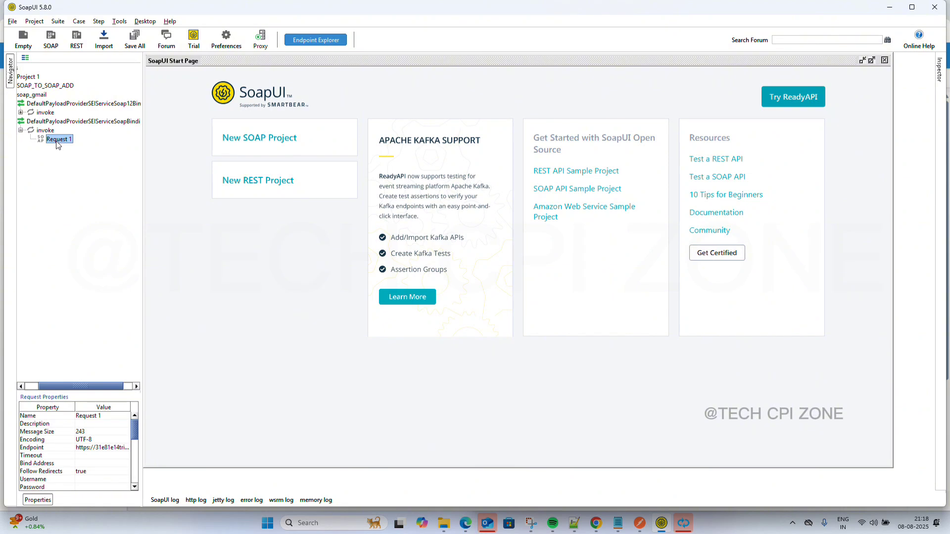
{"action": "left_click", "coordinate": [56, 140]}
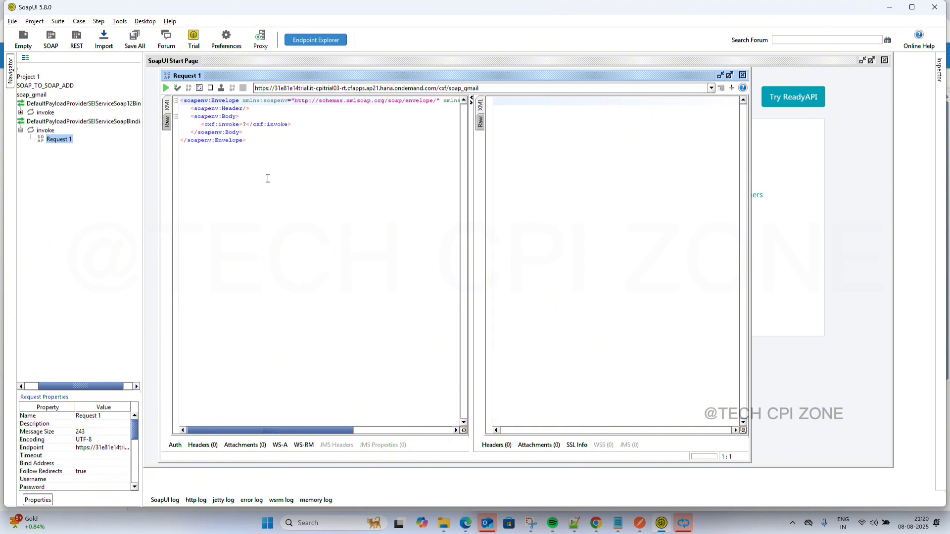
Copy the Request 1 SOAP envelope XML and switch over to Notepad++.
{"action": "scroll", "coordinate": [268, 178], "scroll_direction": "right", "scroll_amount": 1}
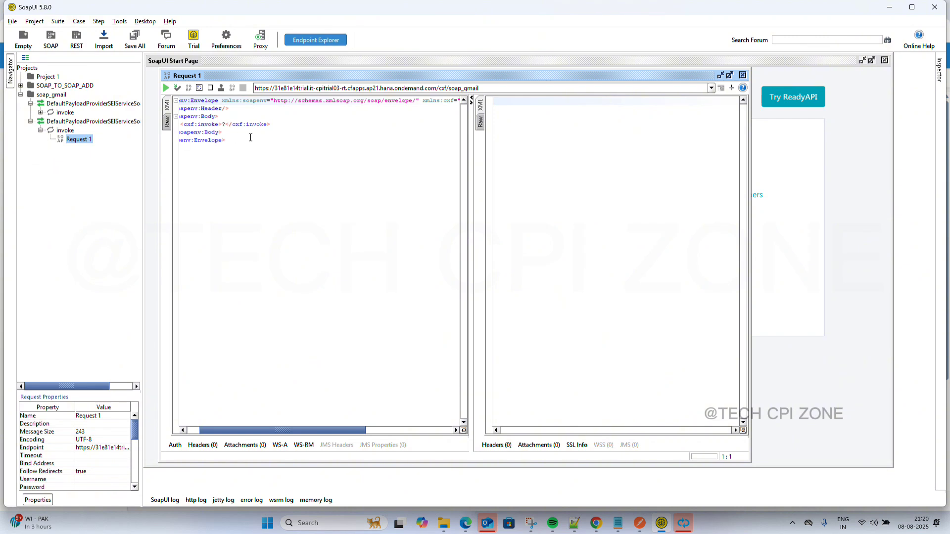
{"action": "left_click_drag", "start_coordinate": [241, 140], "coordinate": [171, 103]}
{"action": "key", "text": "ctrl+c"}
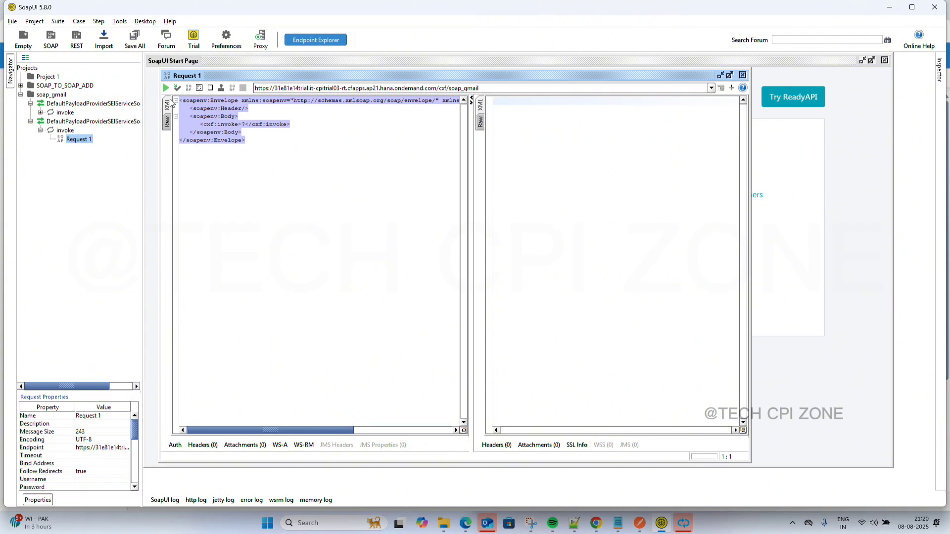
{"action": "left_click", "coordinate": [570, 525]}
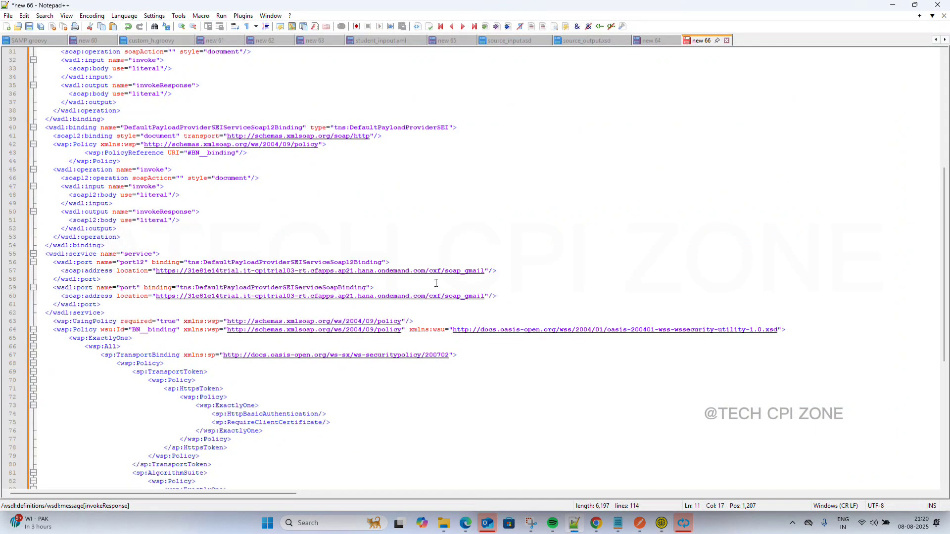
Paste the SOAP envelope into a new document and delete the <cxf:invoke>?</cxf:invoke> placeholder.
{"action": "key", "text": "ctrl+n"}
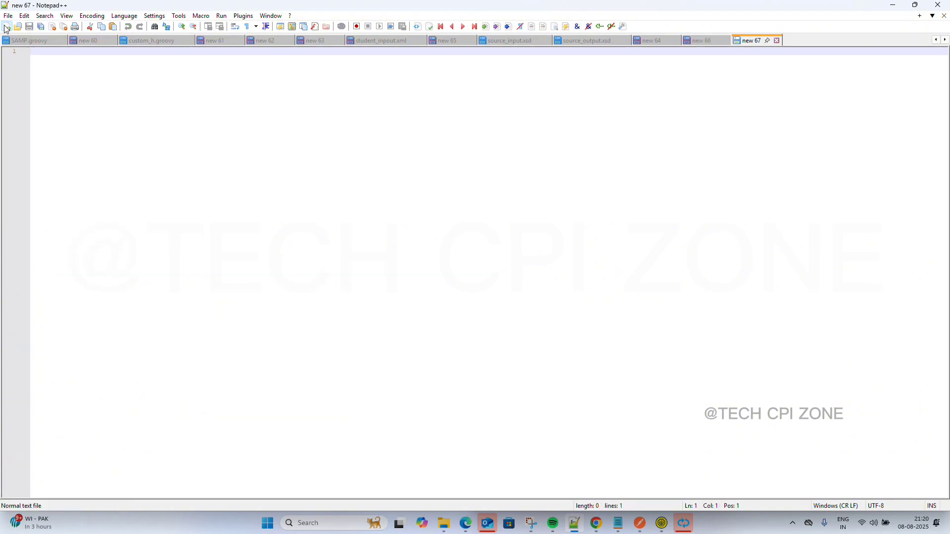
{"action": "key", "text": "ctrl+v"}
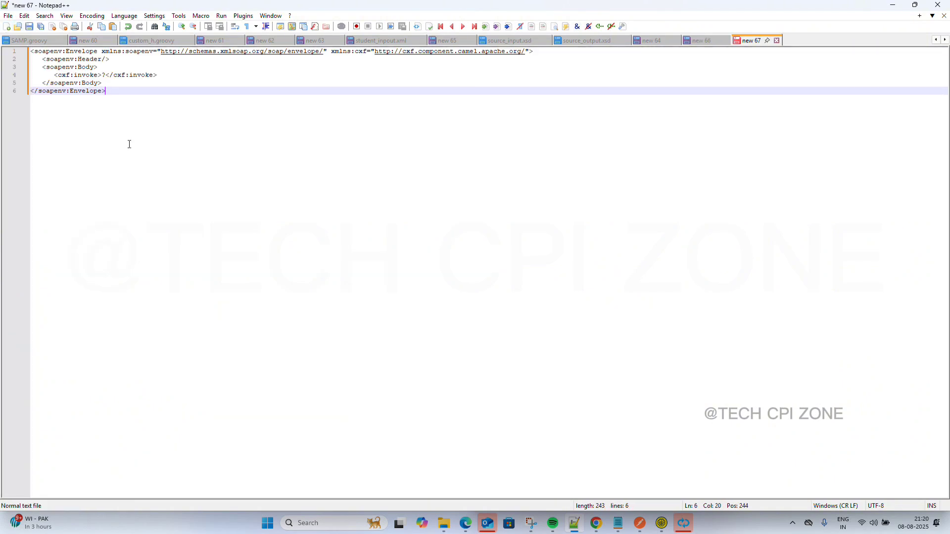
{"action": "scroll", "coordinate": [129, 144], "scroll_direction": "up", "scroll_amount": 5}
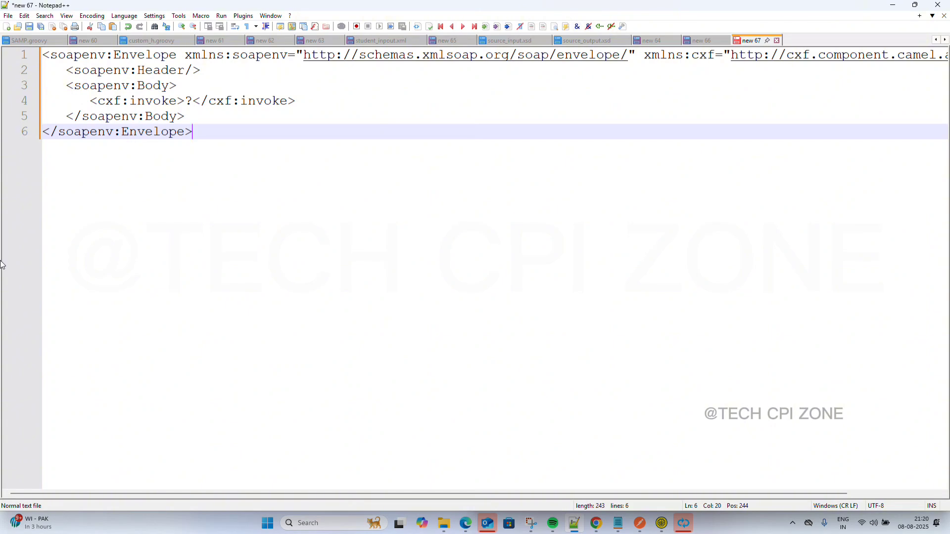
{"action": "scroll", "coordinate": [108, 234], "scroll_direction": "up", "scroll_amount": 3}
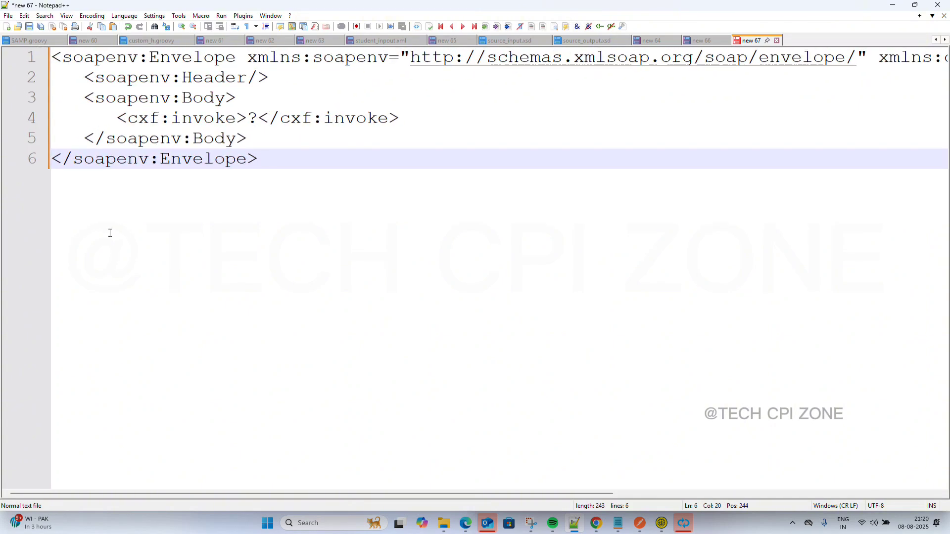
{"action": "scroll", "coordinate": [110, 233], "scroll_direction": "up", "scroll_amount": 1}
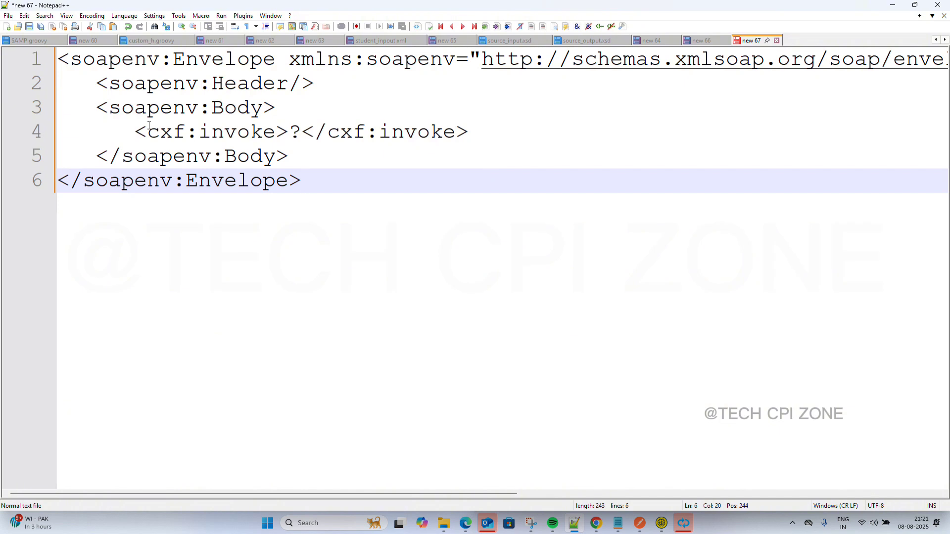
{"action": "left_click_drag", "start_coordinate": [137, 130], "coordinate": [472, 129]}
{"action": "key", "text": "Delete"}
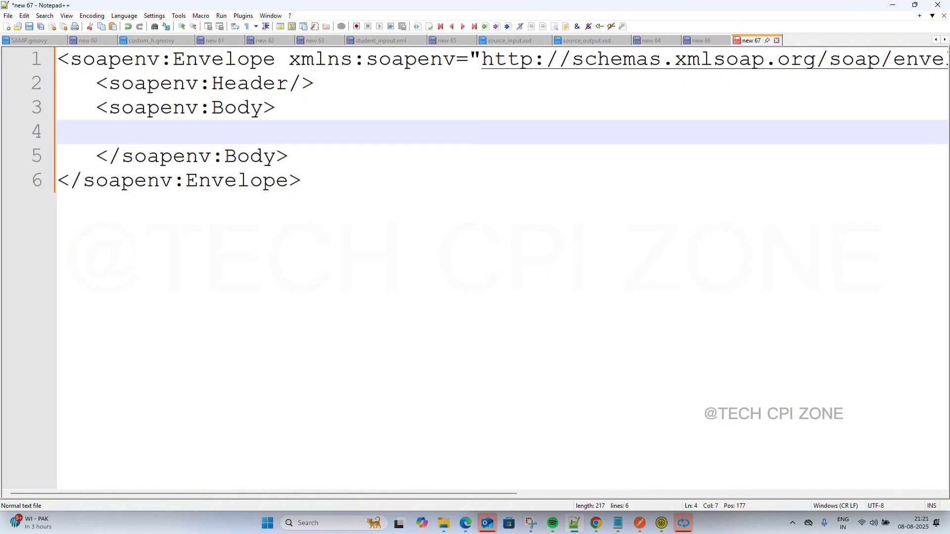
Add blank lines around the Header and Body tags, leaving an empty line inside Body.
{"action": "key", "text": "Return"}
{"action": "key", "text": "Return"}
{"action": "key", "text": "Return"}
{"action": "key", "text": "Return"}
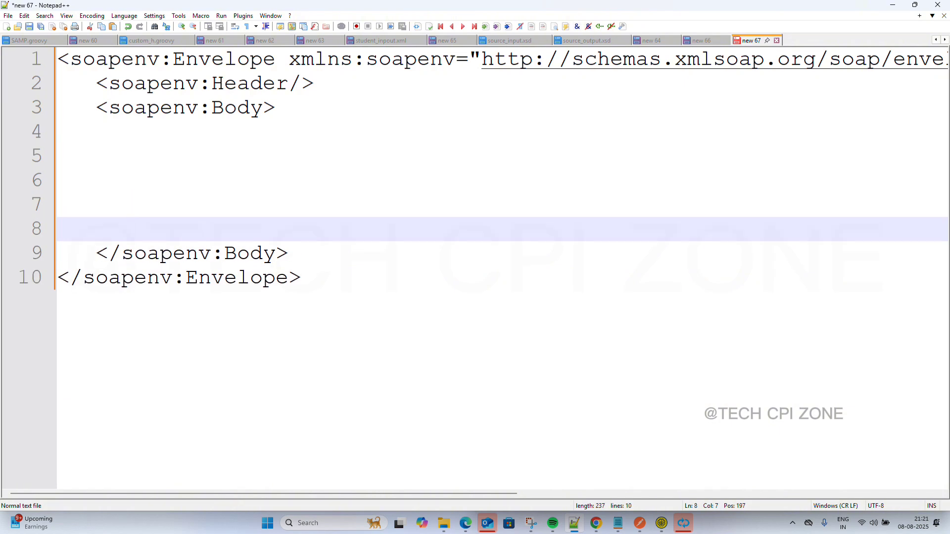
{"action": "key", "text": "Up"}
{"action": "key", "text": "Up"}
{"action": "key", "text": "Up"}
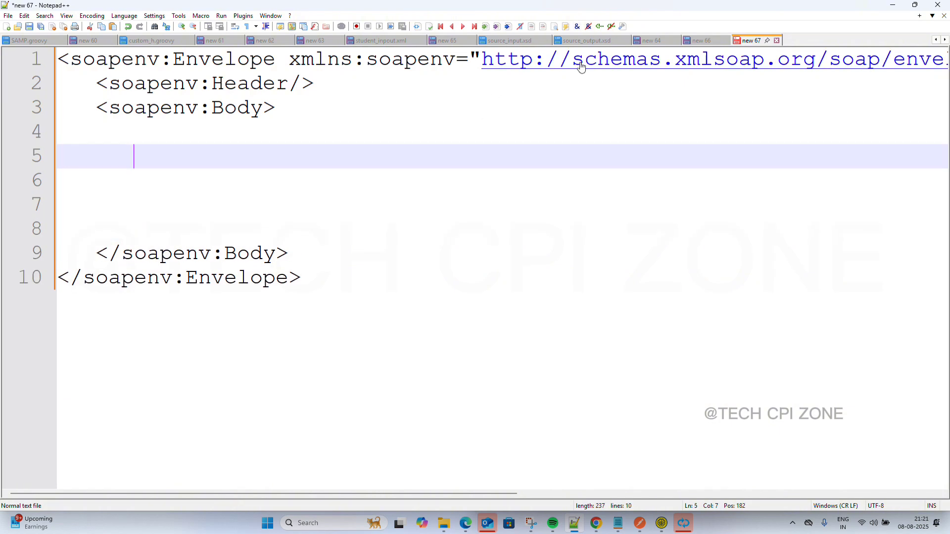
{"action": "left_click", "coordinate": [328, 83]}
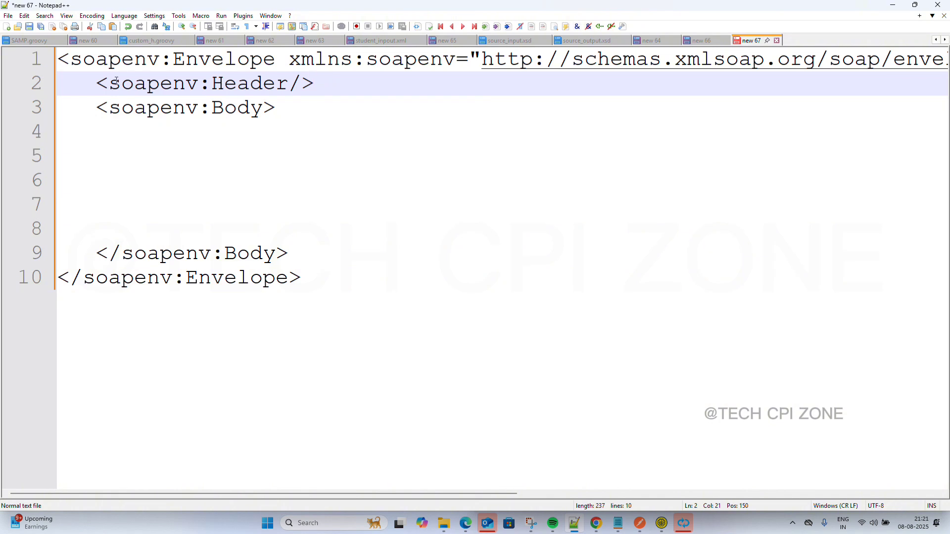
{"action": "key", "text": "Home"}
{"action": "key", "text": "Return"}
{"action": "key", "text": "Return"}
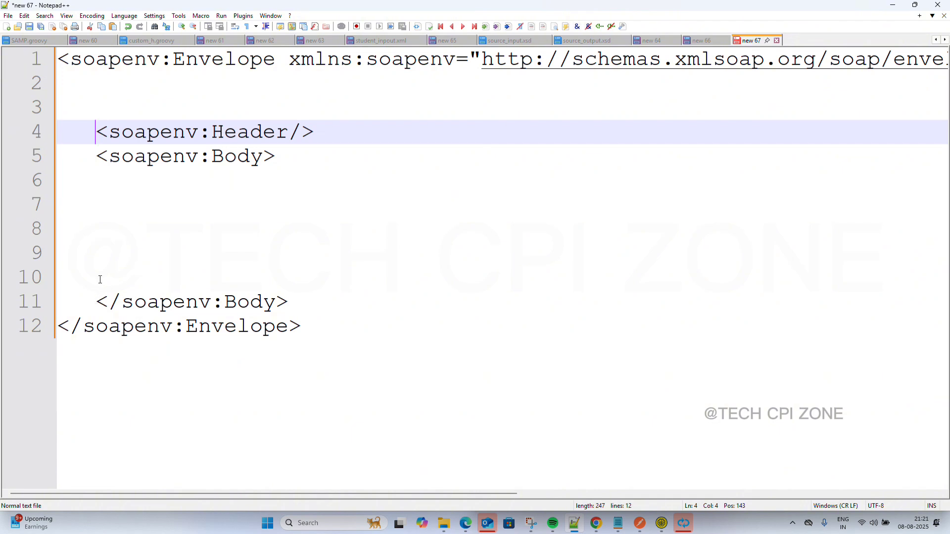
{"action": "left_click", "coordinate": [96, 156]}
{"action": "key", "text": "Return"}
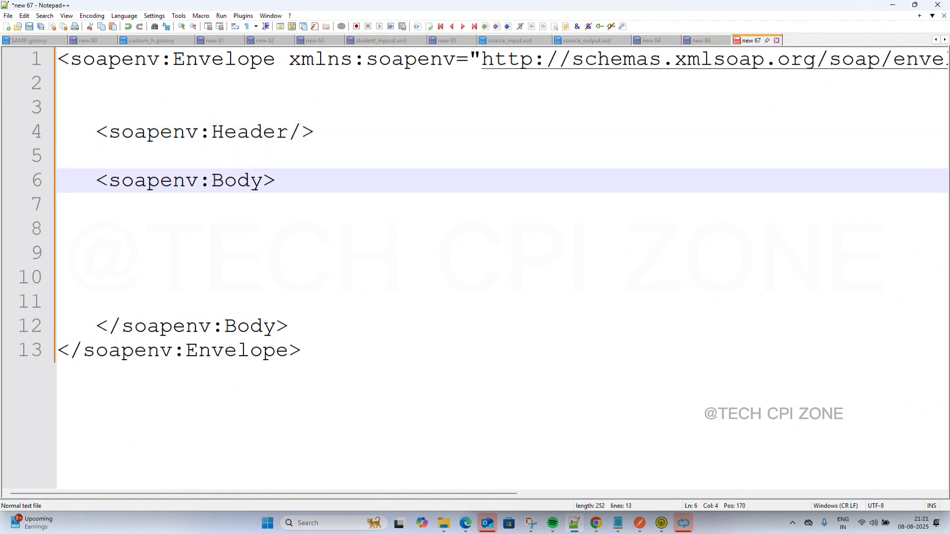
{"action": "left_click", "coordinate": [95, 324]}
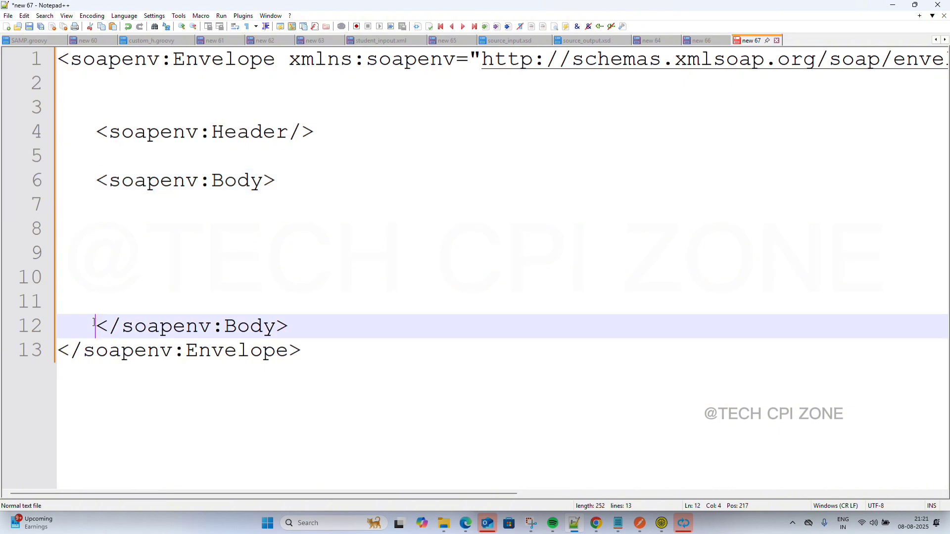
{"action": "key", "text": "Return"}
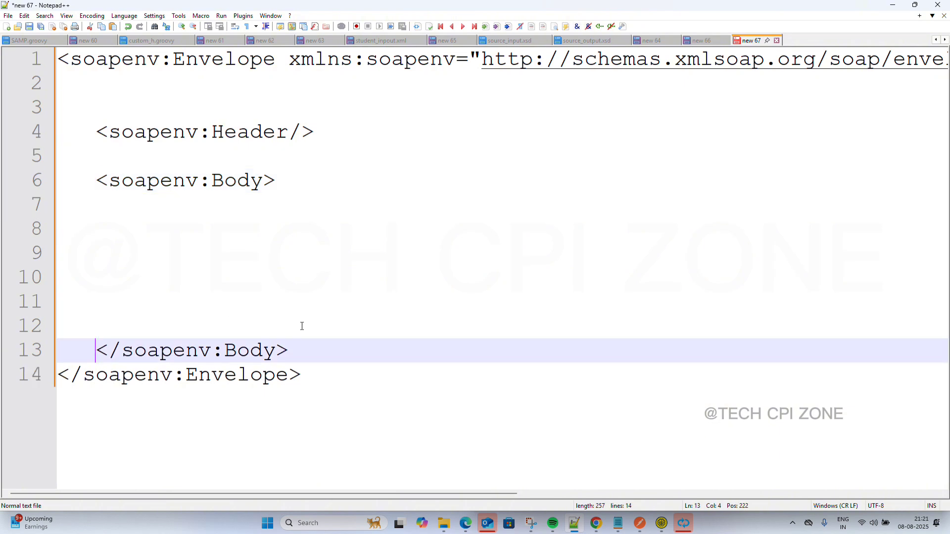
{"action": "left_click", "coordinate": [303, 353]}
{"action": "key", "text": "Return"}
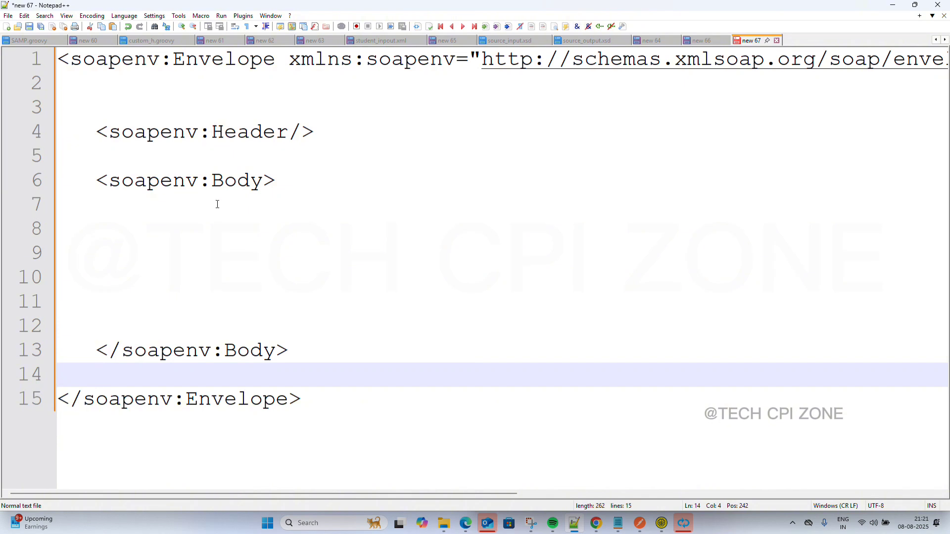
{"action": "left_click", "coordinate": [221, 254]}
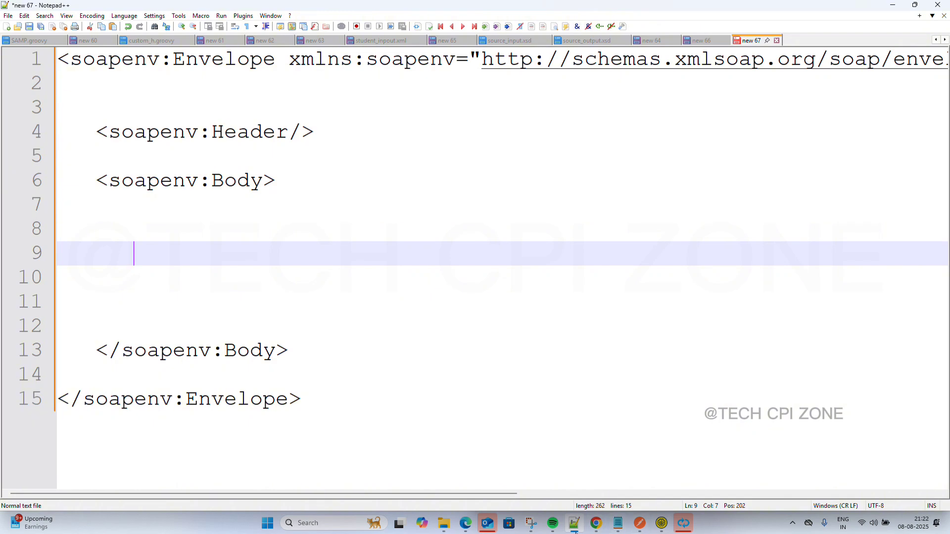
Switch to the other Chrome window showing the 'old post card' image results.
{"action": "mouse_move", "coordinate": [598, 526]}
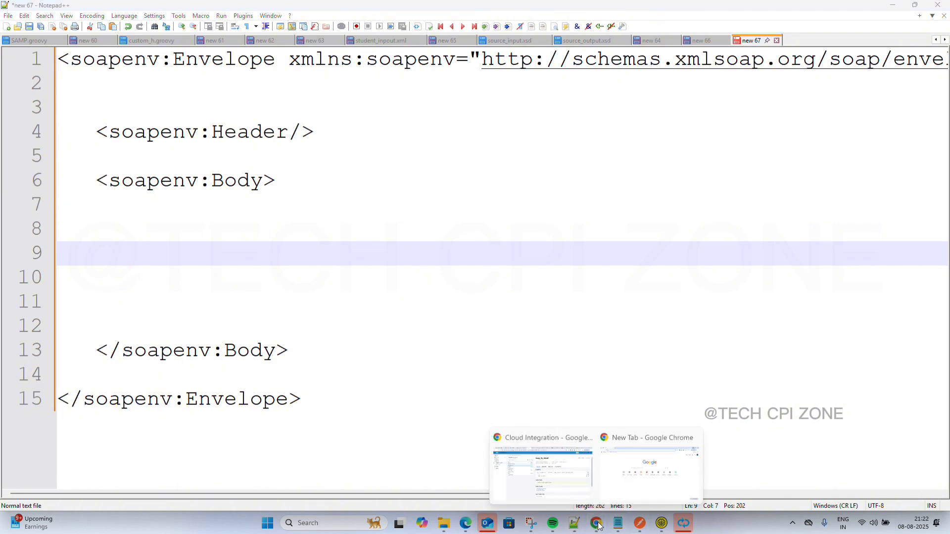
{"action": "left_click", "coordinate": [562, 473]}
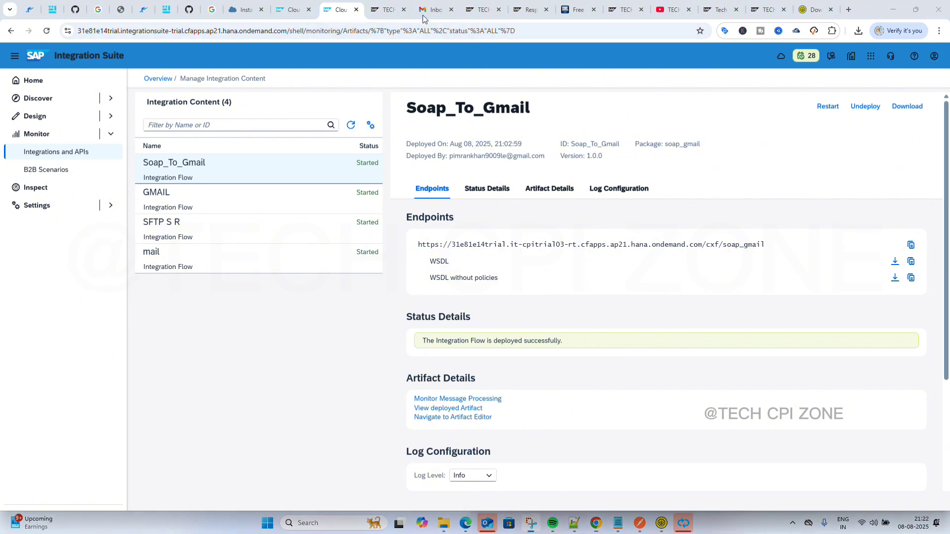
{"action": "key", "text": "alt+Tab"}
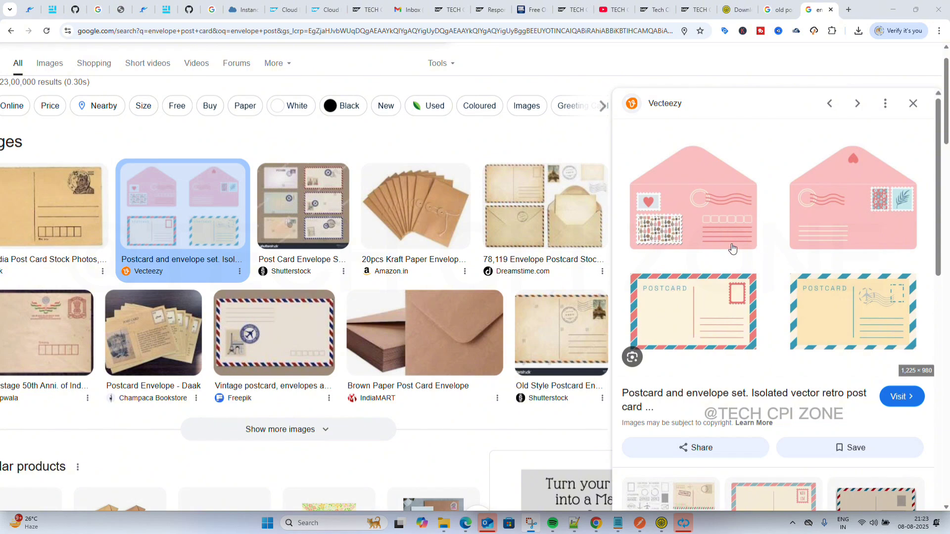
{"action": "left_click", "coordinate": [780, 11]}
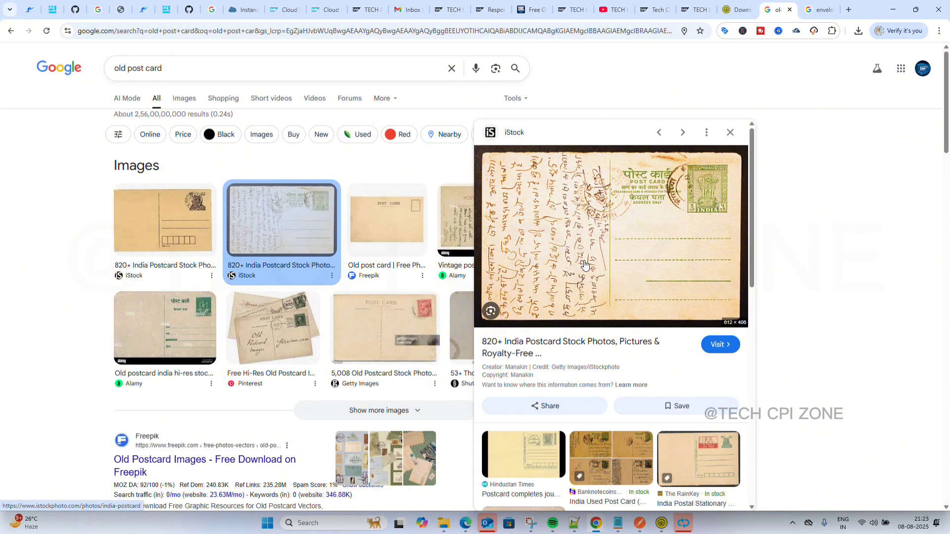
{"action": "left_click", "coordinate": [813, 10]}
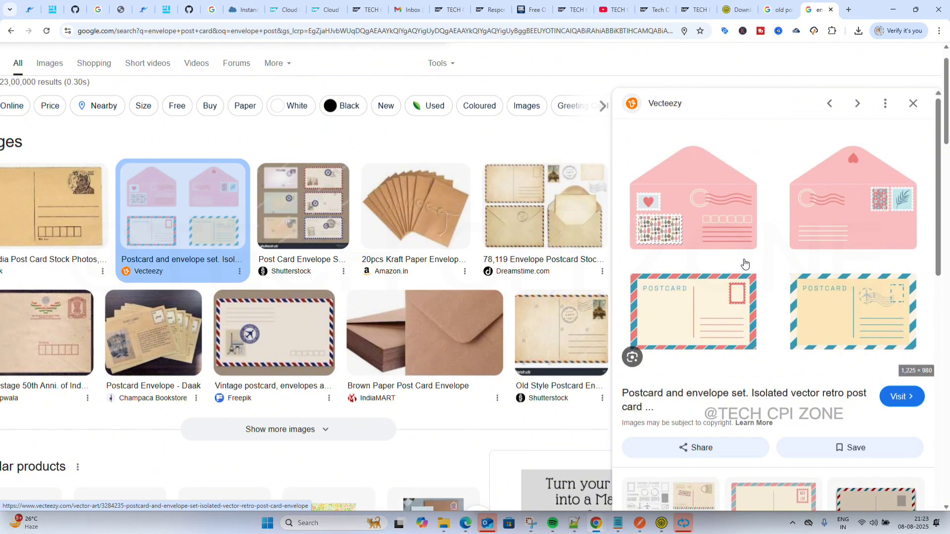
{"action": "left_click", "coordinate": [776, 10]}
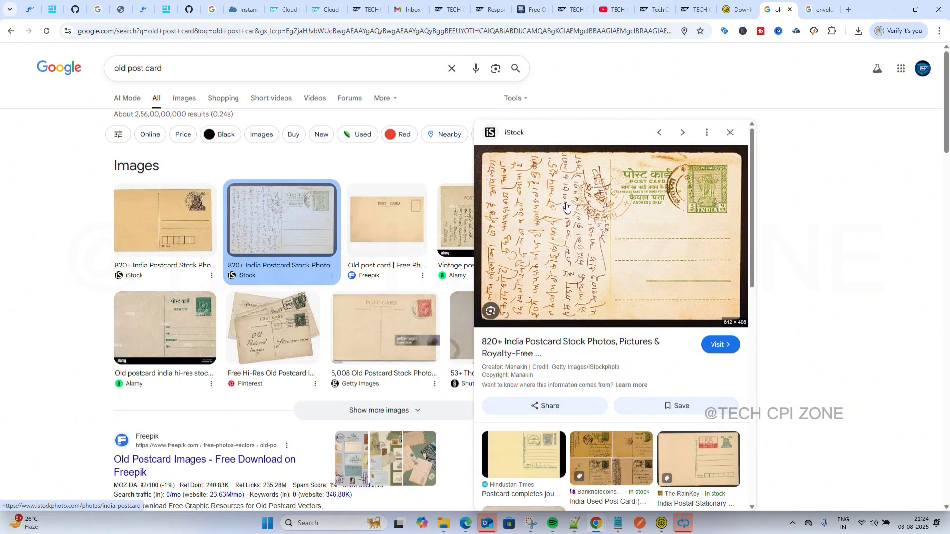
{"action": "left_click", "coordinate": [814, 6]}
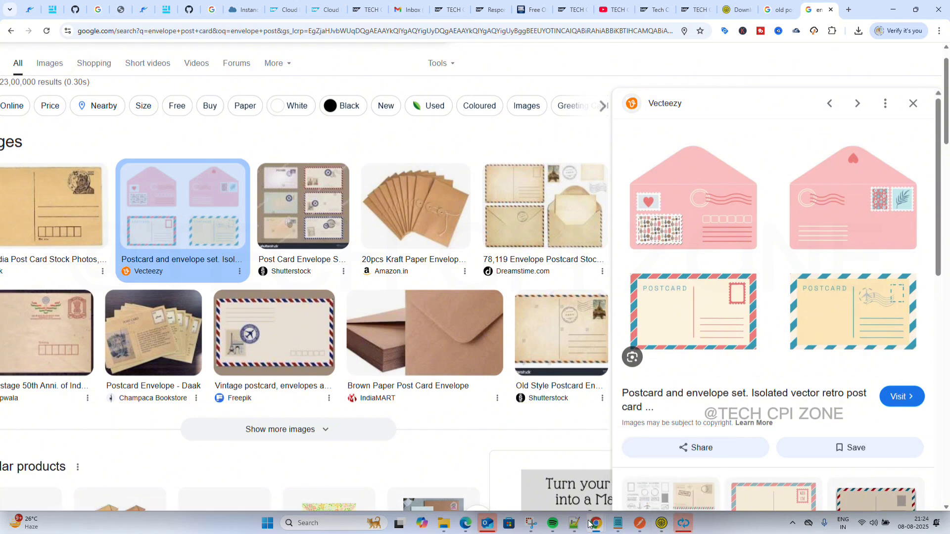
{"action": "mouse_move", "coordinate": [575, 524]}
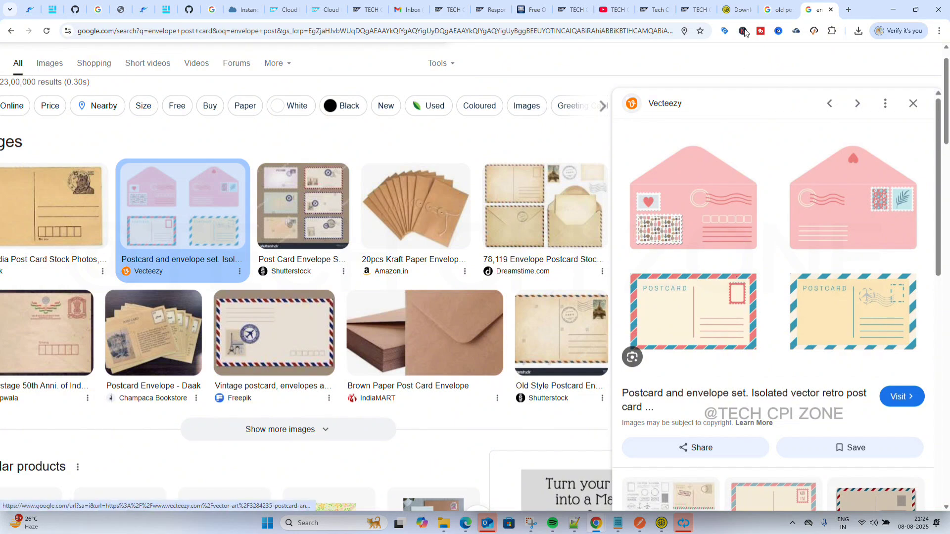
{"action": "left_click", "coordinate": [740, 6]}
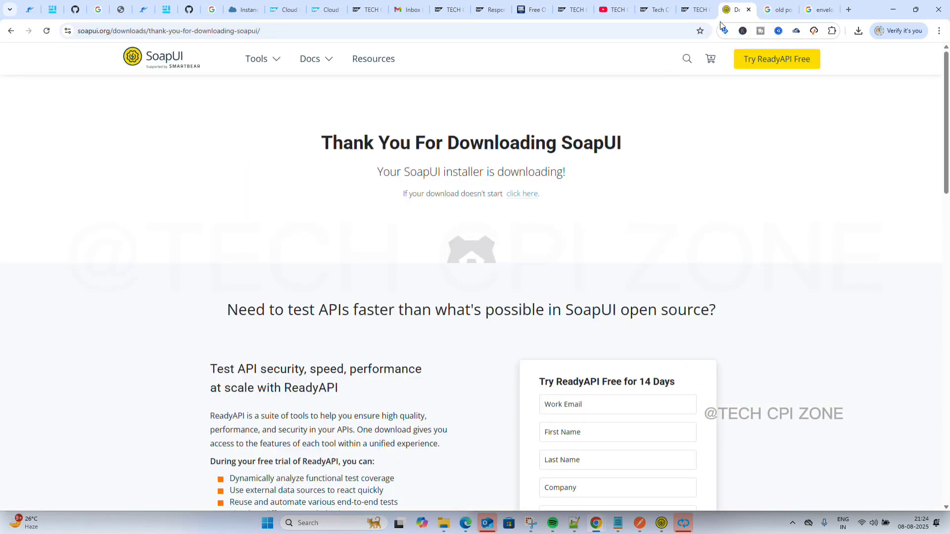
{"action": "left_click", "coordinate": [784, 7]}
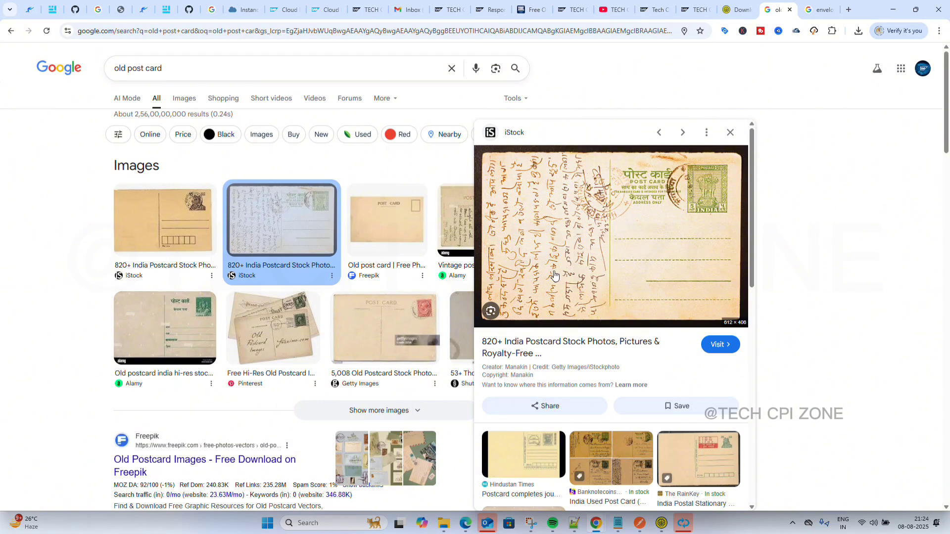
{"action": "mouse_move", "coordinate": [487, 522]}
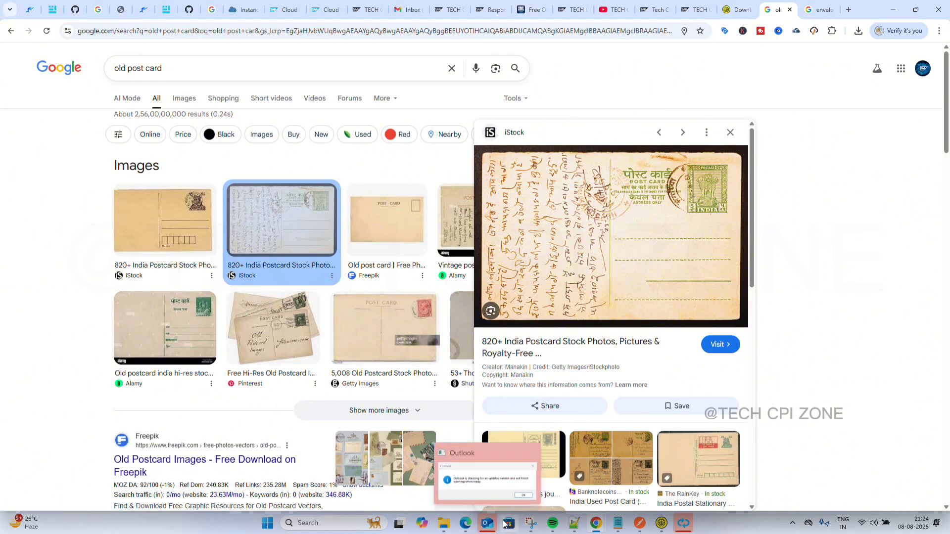
{"action": "mouse_move", "coordinate": [575, 528]}
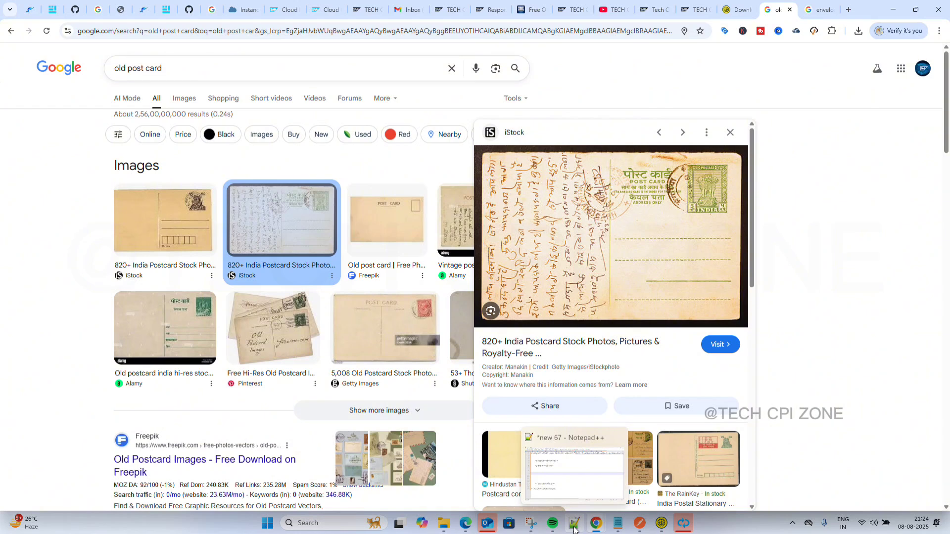
{"action": "left_click", "coordinate": [574, 528]}
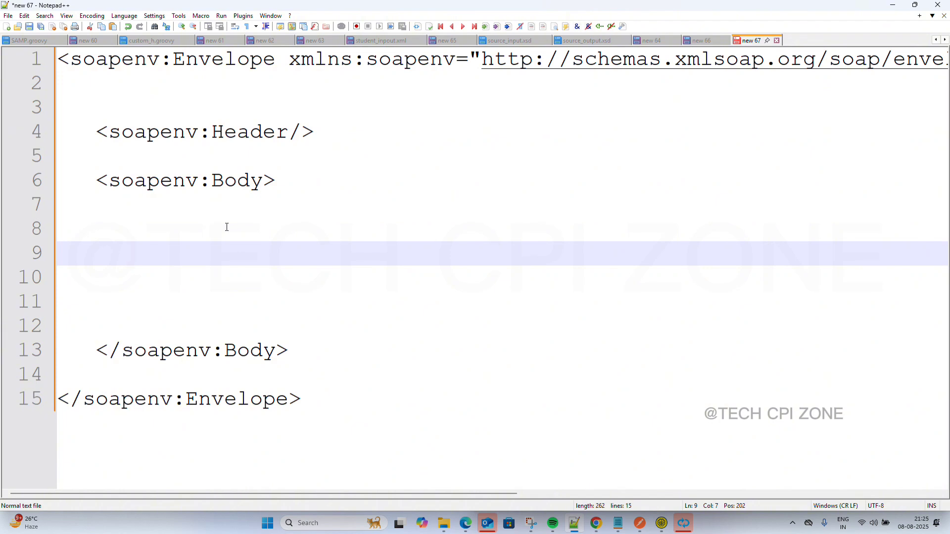
{"action": "left_click", "coordinate": [891, 8]}
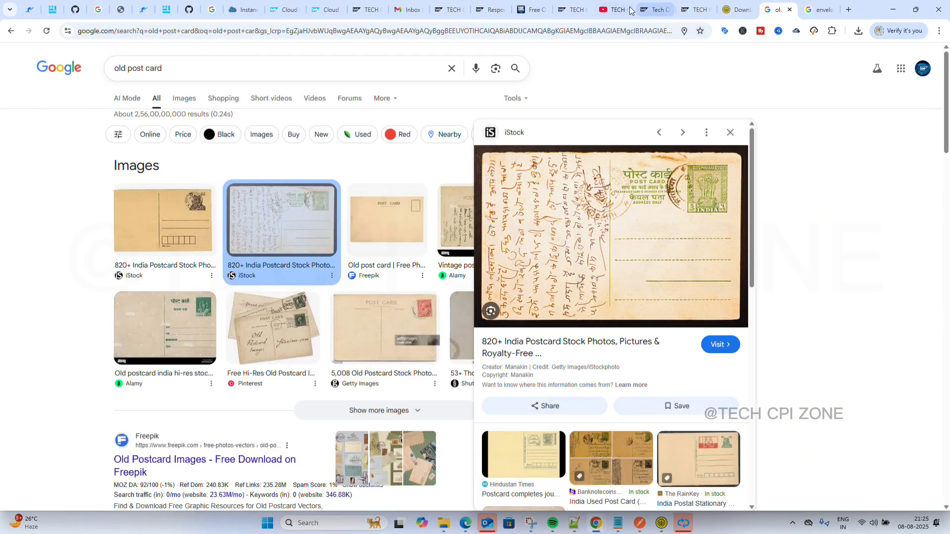
Open Tech CPI Zone's Shared Code page and its Shared XML Code collection, selecting the Germany block.
{"action": "left_click", "coordinate": [649, 9]}
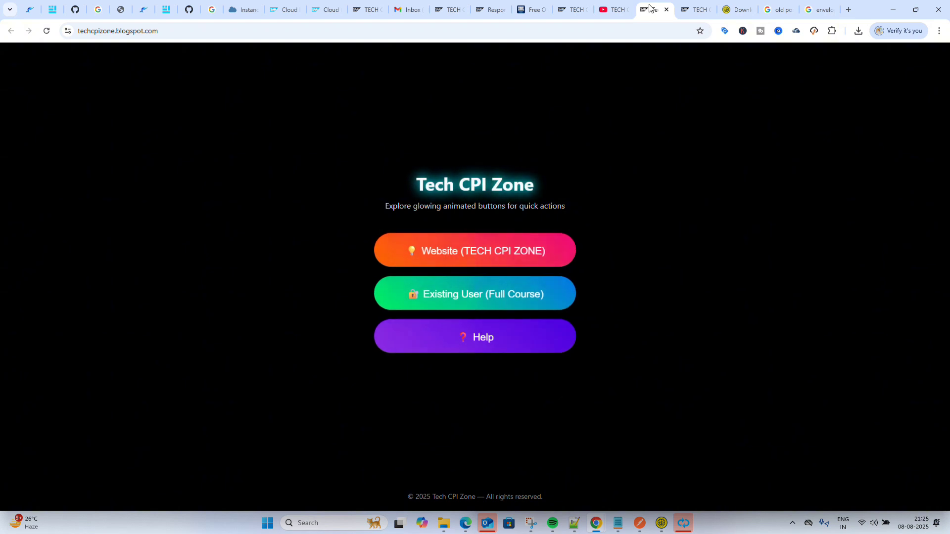
{"action": "left_click", "coordinate": [695, 3]}
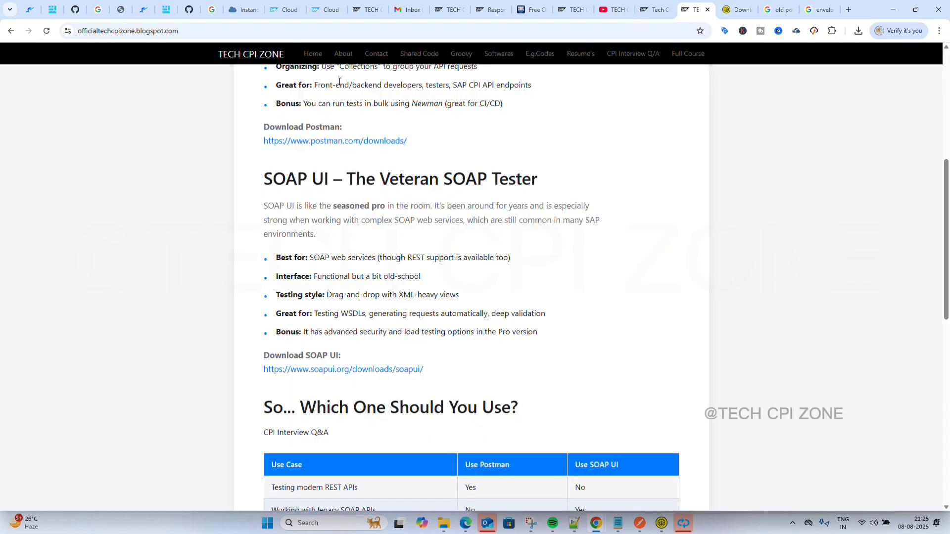
{"action": "left_click", "coordinate": [404, 57]}
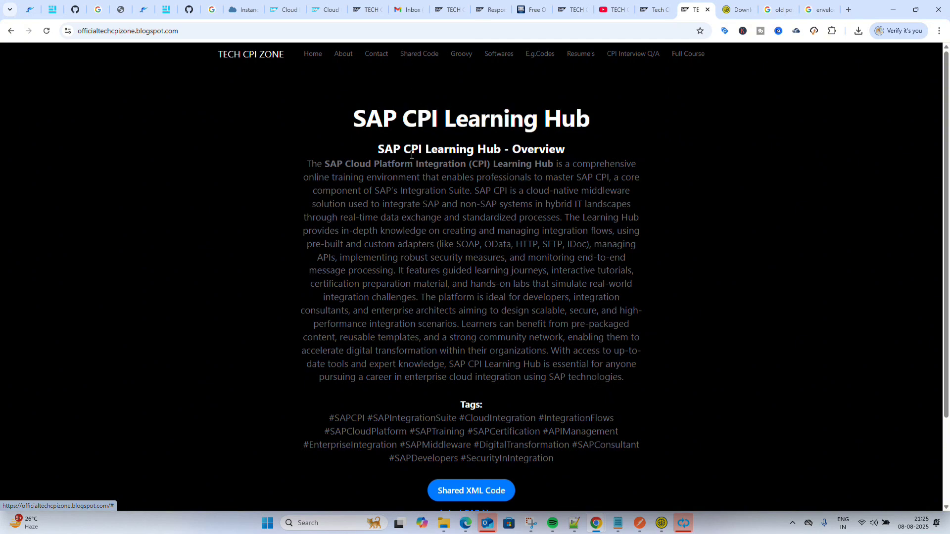
{"action": "left_click", "coordinate": [466, 493]}
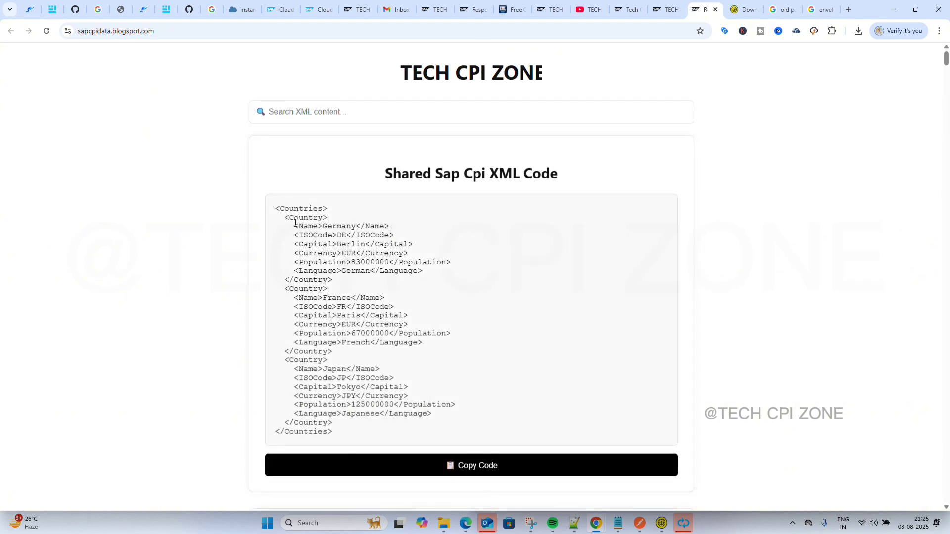
{"action": "left_click_drag", "start_coordinate": [286, 218], "coordinate": [338, 281]}
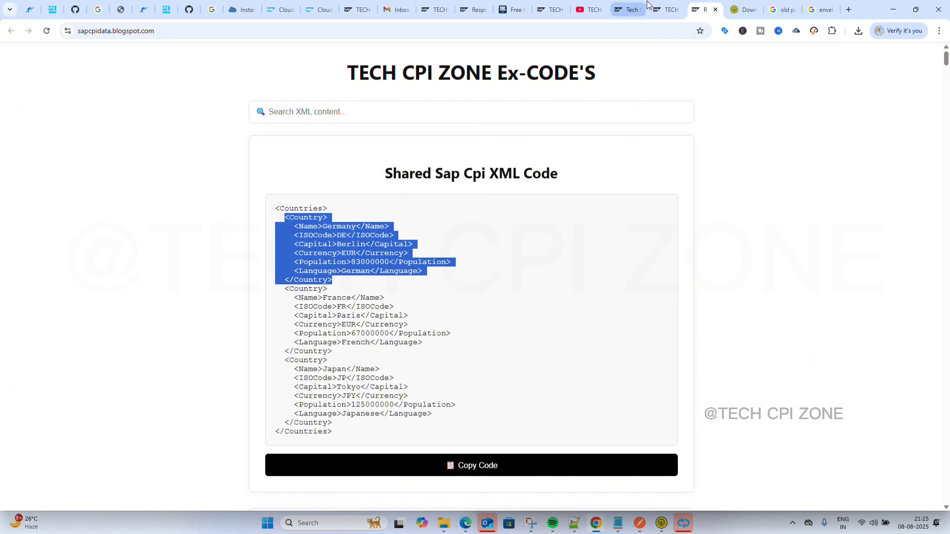
Go back through the SAP CPI Learning Hub and reopen the Shared XML Code page's search.
{"action": "left_click", "coordinate": [665, 9]}
{"action": "scroll", "coordinate": [504, 214], "scroll_direction": "down", "scroll_amount": 2}
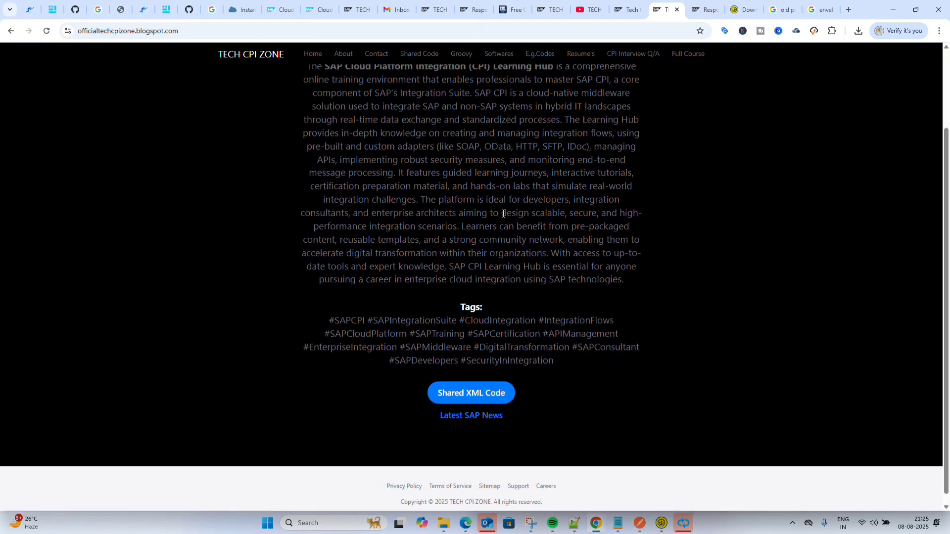
{"action": "scroll", "coordinate": [473, 187], "scroll_direction": "up", "scroll_amount": 2}
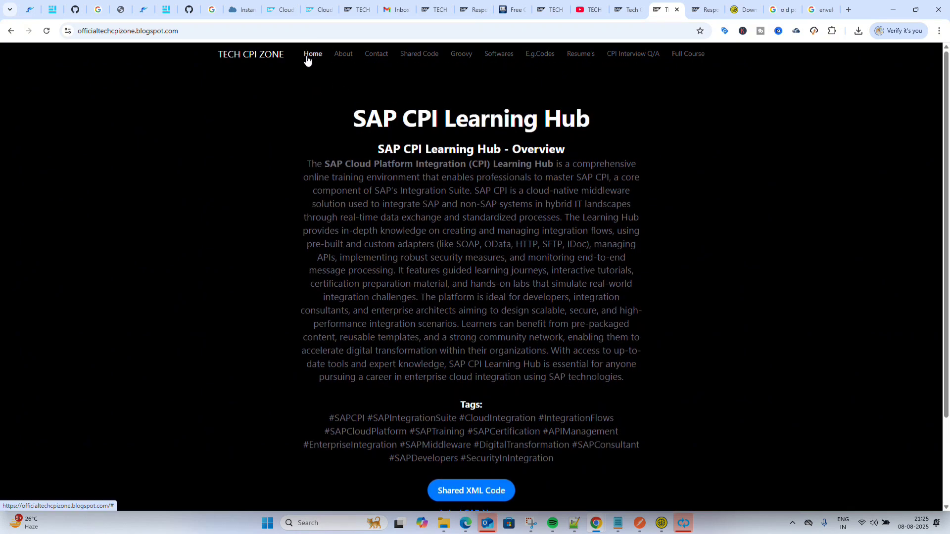
{"action": "left_click", "coordinate": [271, 60]}
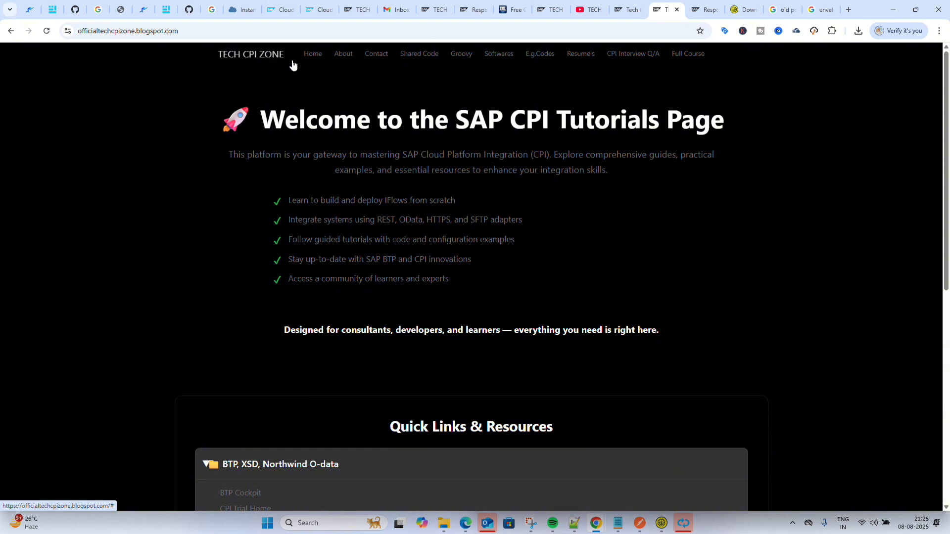
{"action": "left_click", "coordinate": [424, 56]}
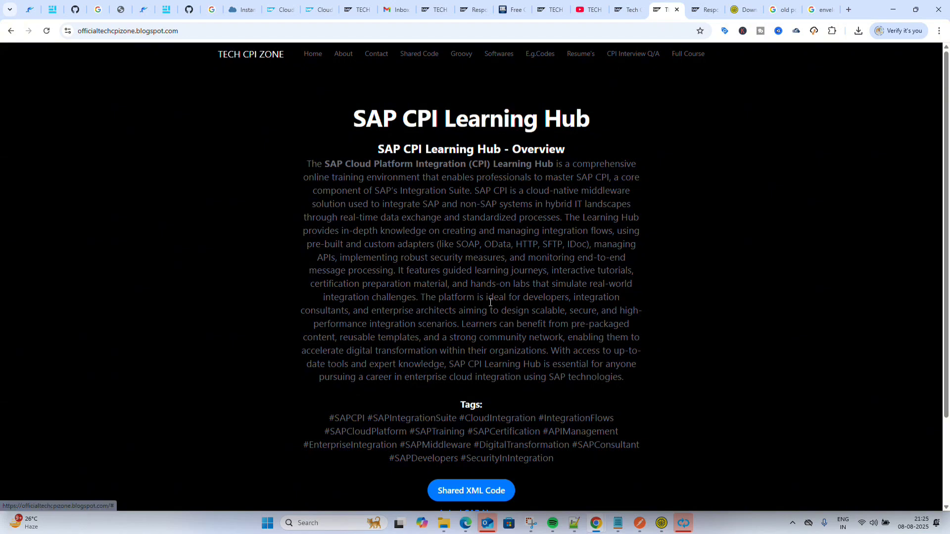
{"action": "scroll", "coordinate": [484, 314], "scroll_direction": "down", "scroll_amount": 3}
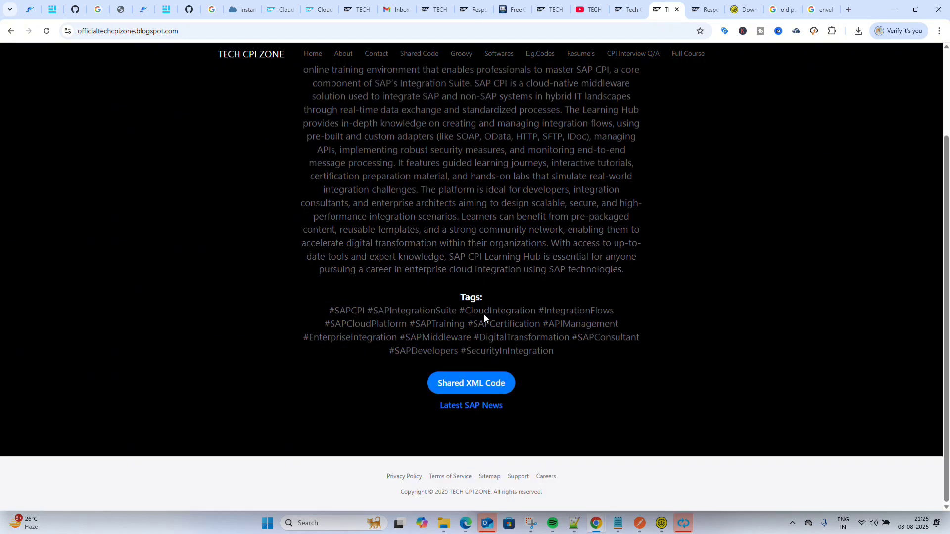
{"action": "left_click", "coordinate": [480, 390]}
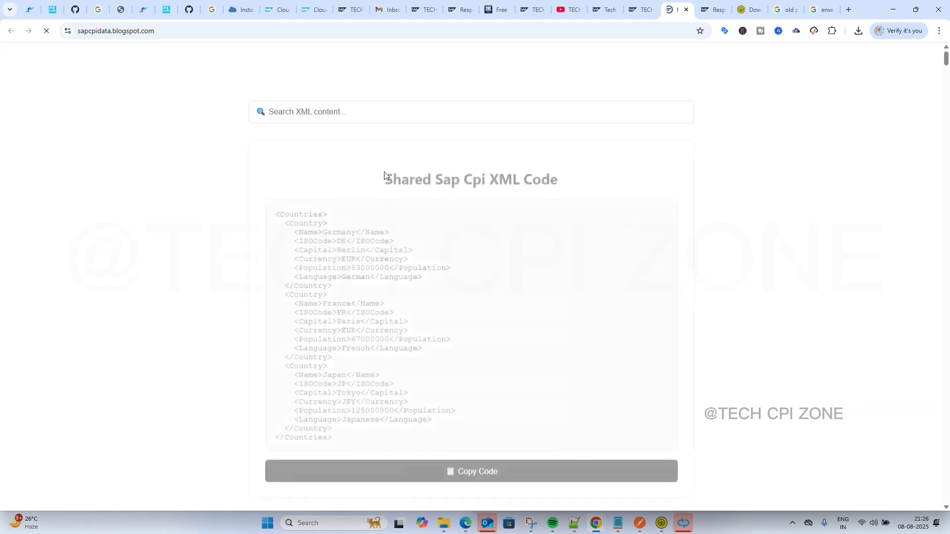
{"action": "scroll", "coordinate": [386, 208], "scroll_direction": "down", "scroll_amount": 15}
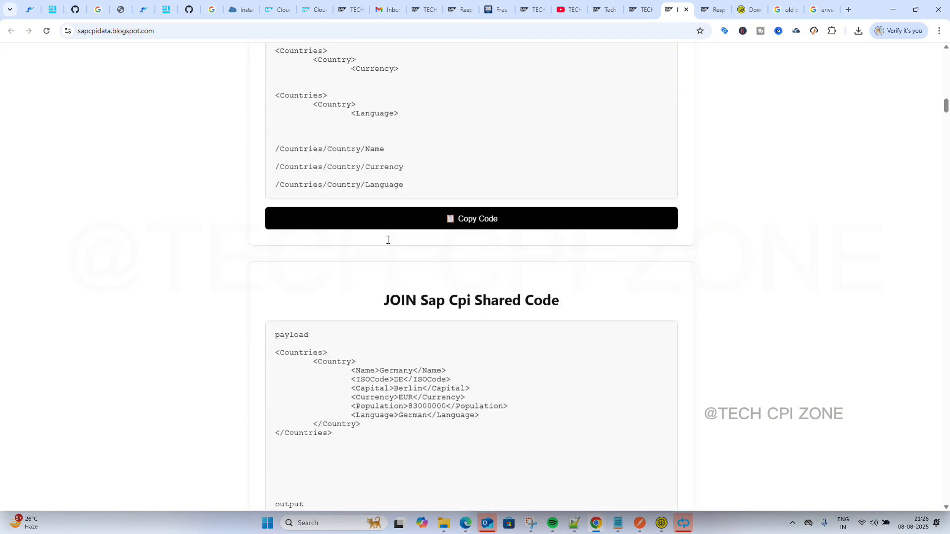
{"action": "scroll", "coordinate": [388, 240], "scroll_direction": "down", "scroll_amount": 5}
{"action": "scroll", "coordinate": [388, 240], "scroll_direction": "up", "scroll_amount": 6}
{"action": "scroll", "coordinate": [388, 240], "scroll_direction": "down", "scroll_amount": 15}
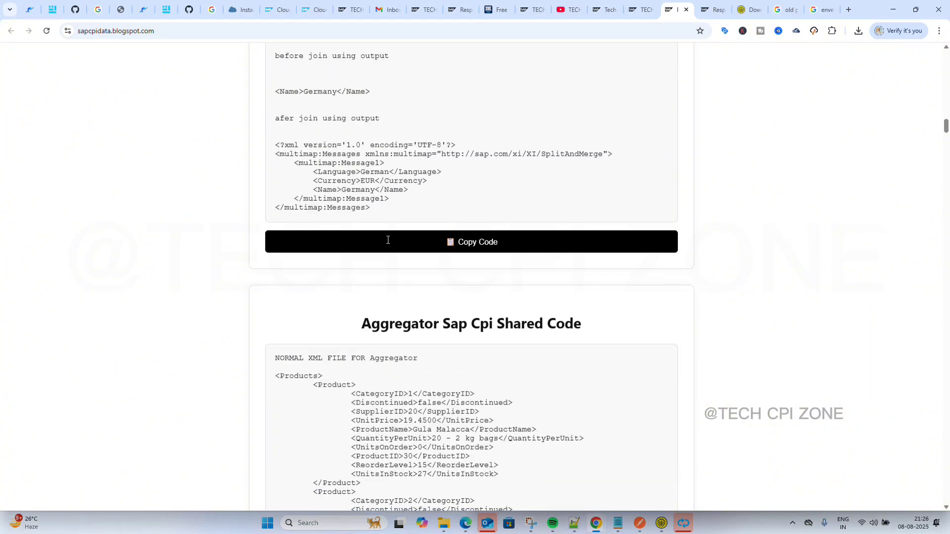
{"action": "scroll", "coordinate": [388, 240], "scroll_direction": "down", "scroll_amount": 5}
{"action": "scroll", "coordinate": [388, 241], "scroll_direction": "up", "scroll_amount": 20}
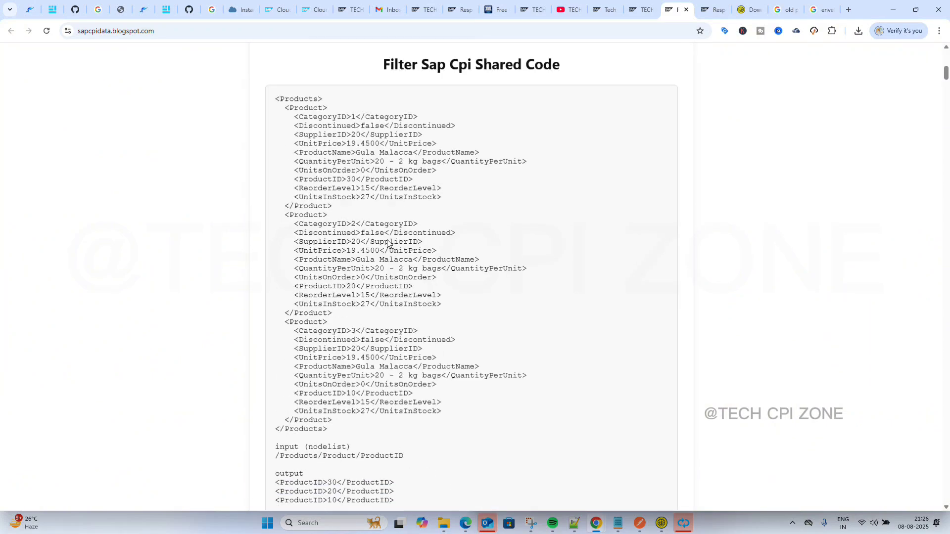
{"action": "scroll", "coordinate": [388, 243], "scroll_direction": "up", "scroll_amount": 10}
{"action": "left_click", "coordinate": [355, 113]}
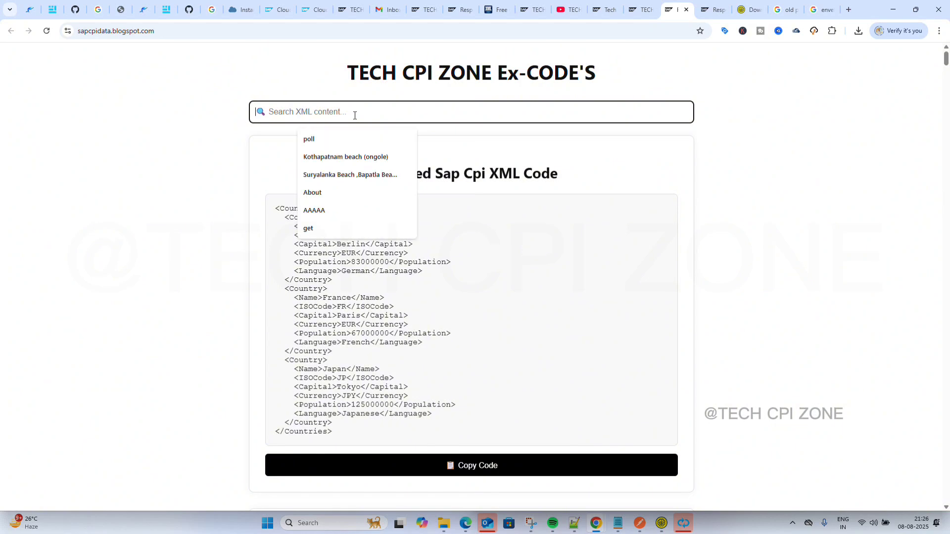
Filter the shared XML code for mm, then close both shared code tabs.
{"action": "type", "text": "mm"}
{"action": "scroll", "coordinate": [396, 248], "scroll_direction": "down", "scroll_amount": 10}
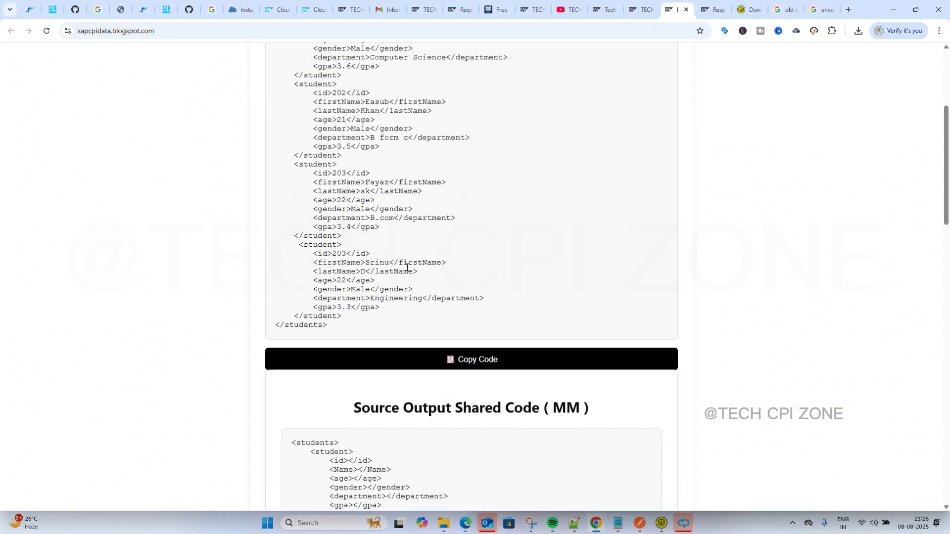
{"action": "scroll", "coordinate": [407, 270], "scroll_direction": "up", "scroll_amount": 11}
{"action": "scroll", "coordinate": [407, 271], "scroll_direction": "up", "scroll_amount": 1}
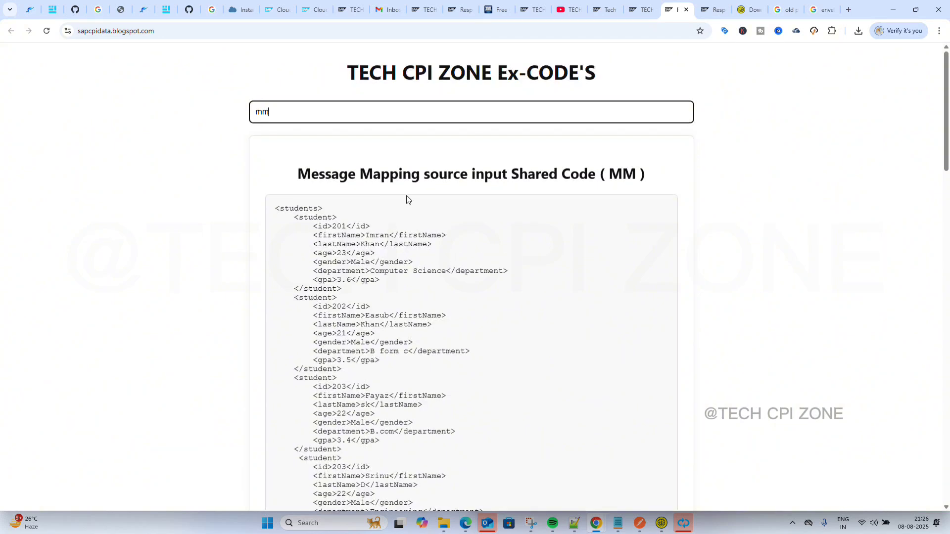
{"action": "scroll", "coordinate": [489, 179], "scroll_direction": "down", "scroll_amount": 7}
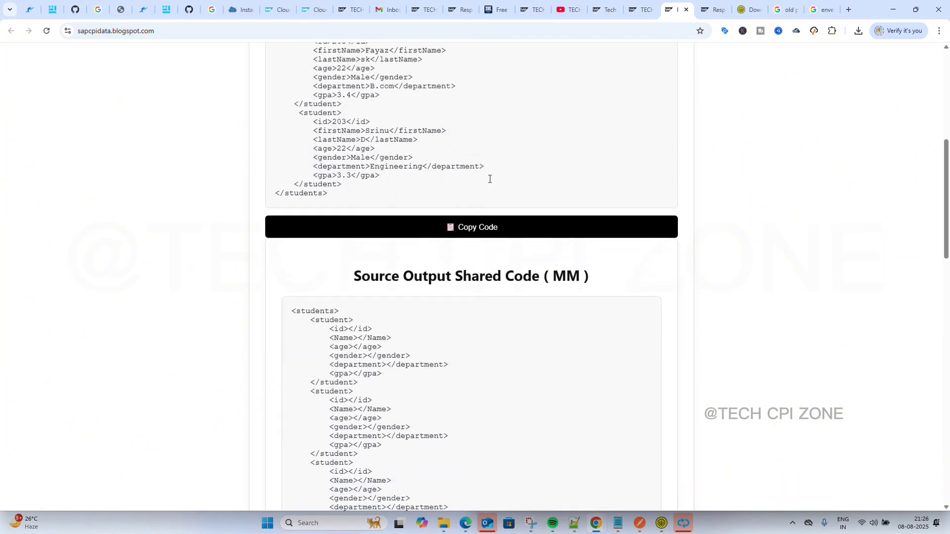
{"action": "scroll", "coordinate": [555, 132], "scroll_direction": "up", "scroll_amount": 7}
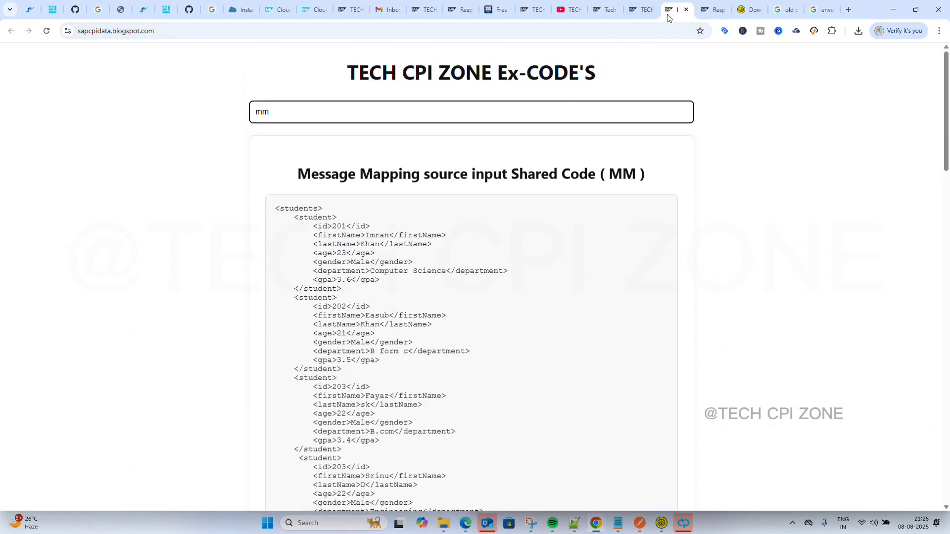
{"action": "left_click", "coordinate": [686, 10]}
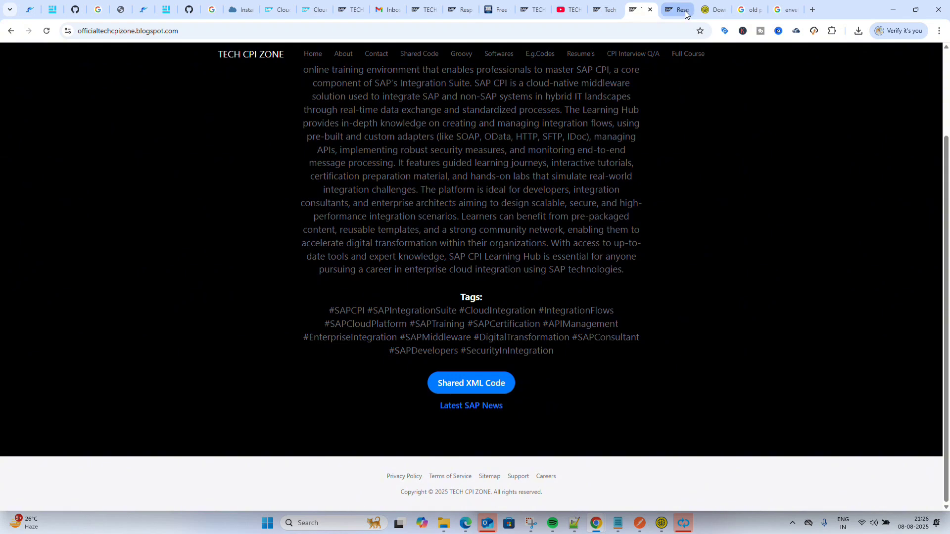
{"action": "left_click", "coordinate": [680, 12]}
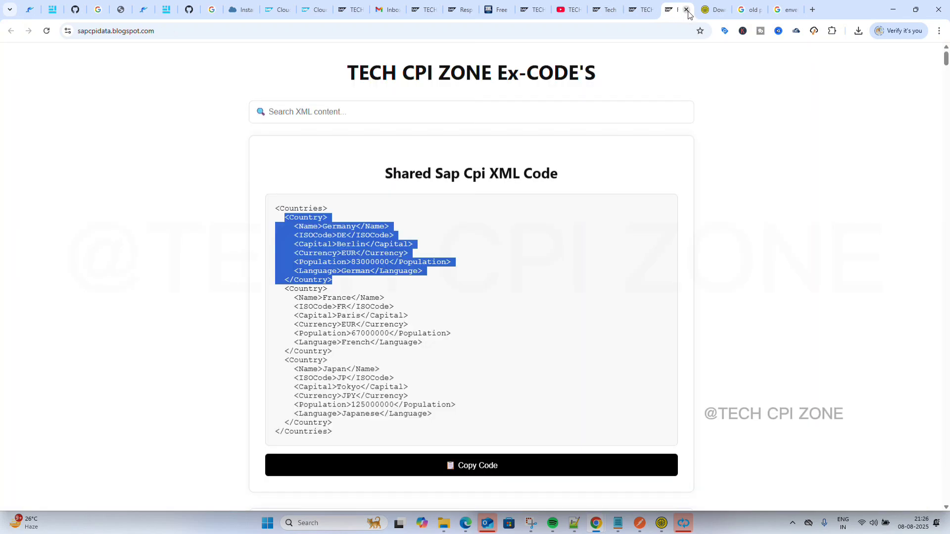
{"action": "left_click", "coordinate": [687, 10]}
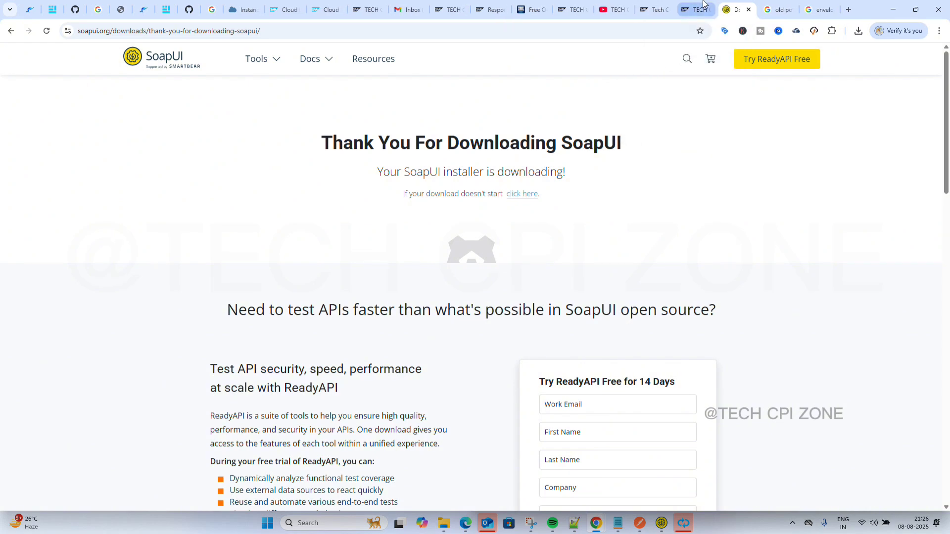
Copy the Countries sample XML from Tech CPI Zone's Shared XML Code page.
{"action": "left_click", "coordinate": [702, 6]}
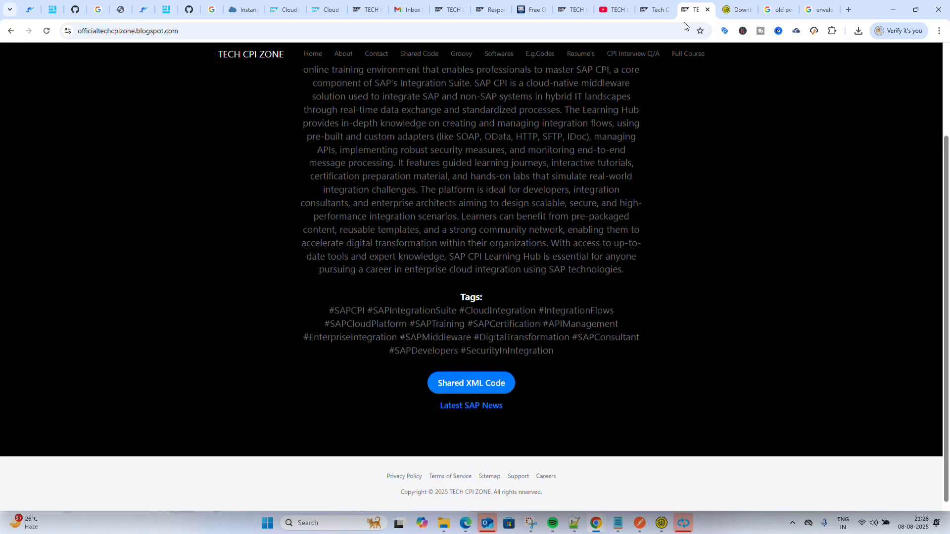
{"action": "left_click", "coordinate": [479, 382]}
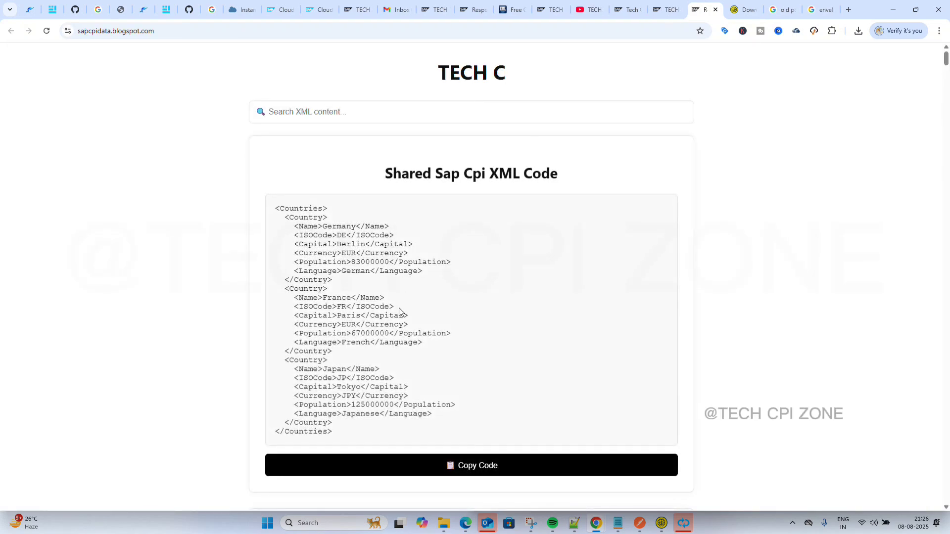
{"action": "scroll", "coordinate": [399, 310], "scroll_direction": "down", "scroll_amount": 2}
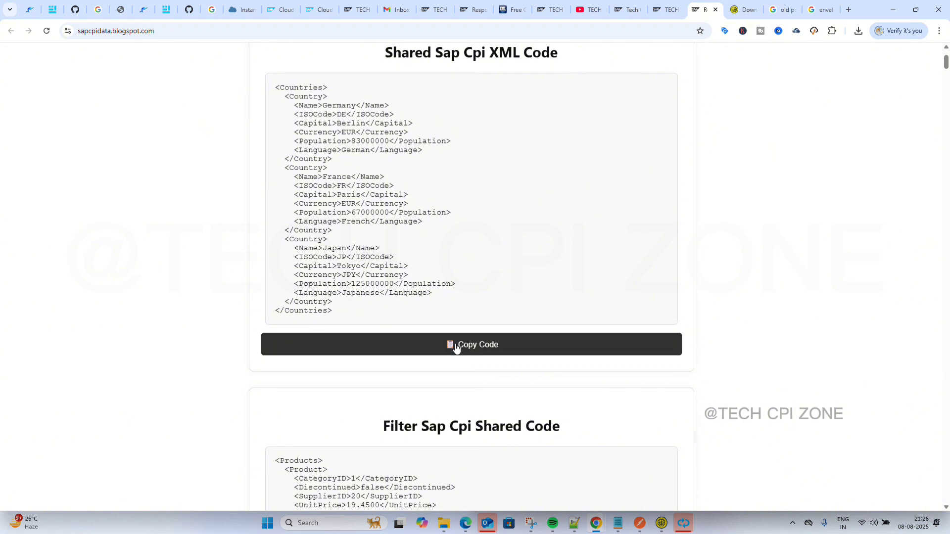
{"action": "left_click", "coordinate": [456, 349]}
{"action": "scroll", "coordinate": [437, 256], "scroll_direction": "up", "scroll_amount": 2}
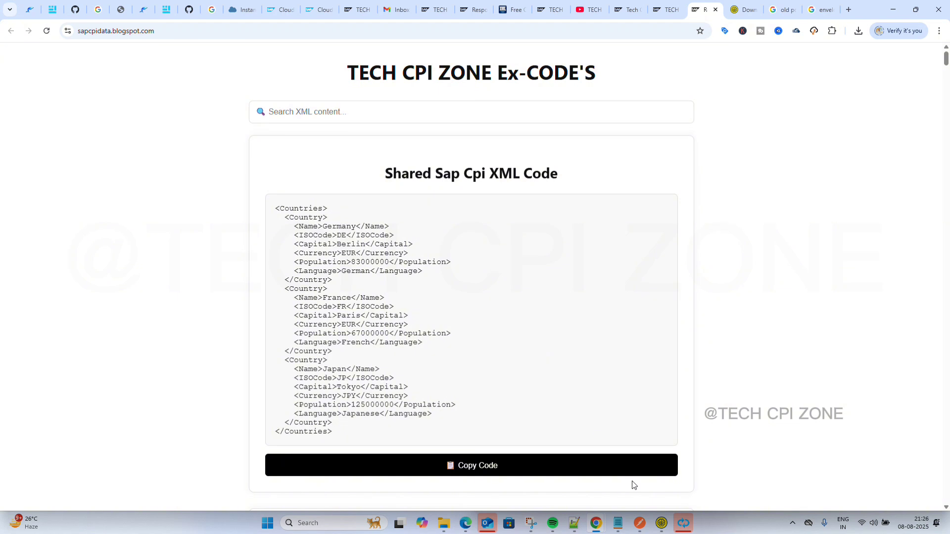
Replace the <cxf:invoke>?</cxf:invoke> placeholder in Request 1's SOAP body with the Countries XML.
{"action": "left_click", "coordinate": [661, 523]}
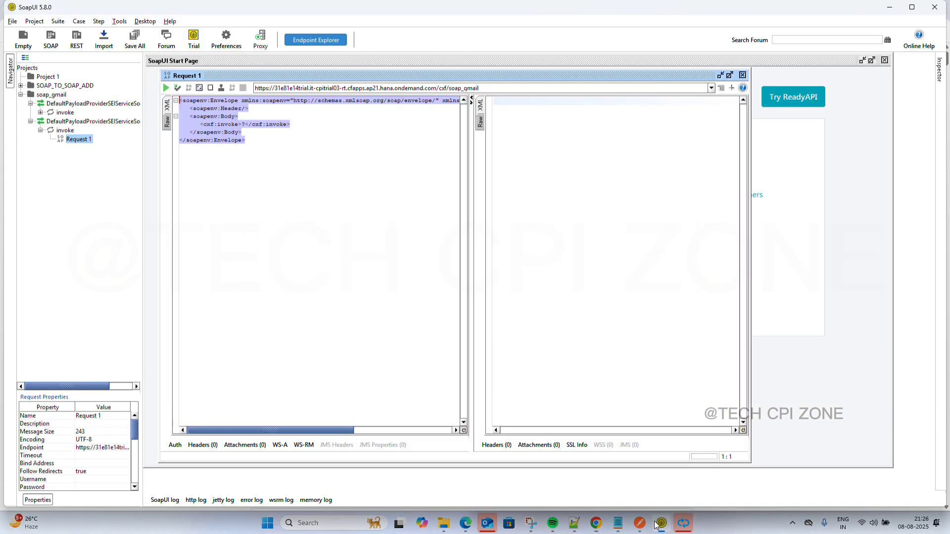
{"action": "left_click", "coordinate": [282, 128]}
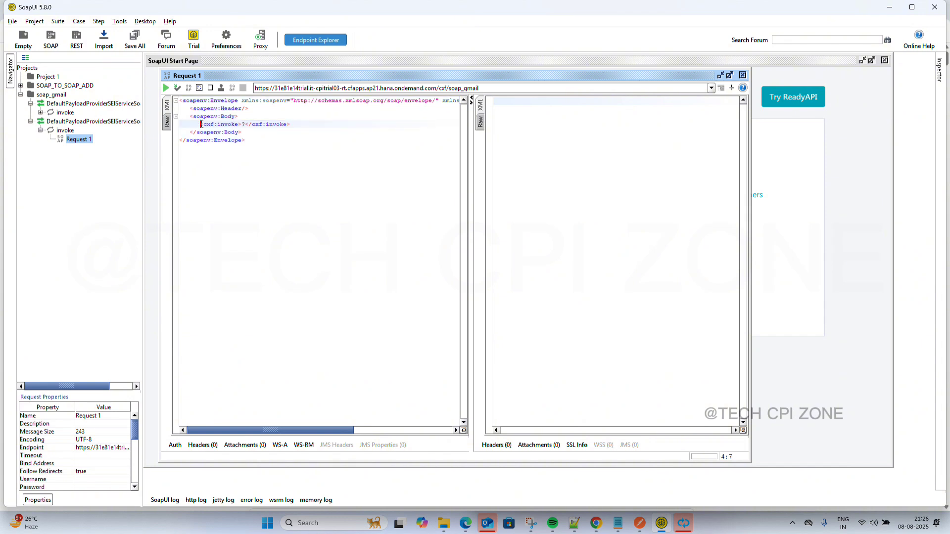
{"action": "left_click_drag", "start_coordinate": [201, 125], "coordinate": [290, 124]}
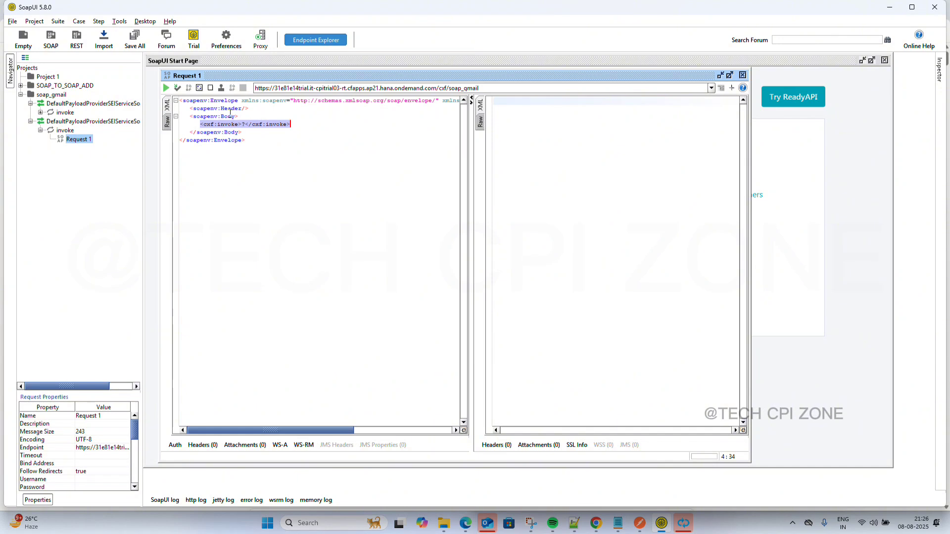
{"action": "key", "text": "Delete"}
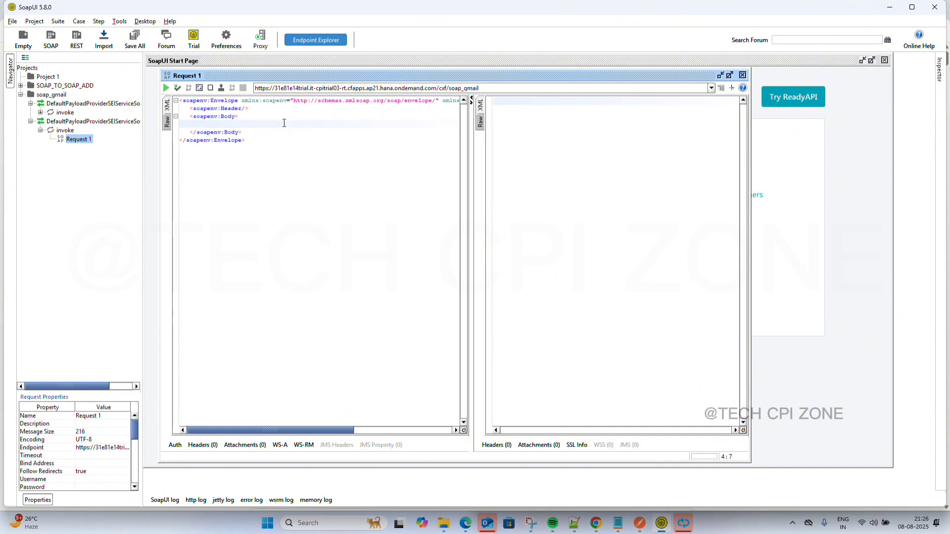
{"action": "key", "text": "ctrl+v"}
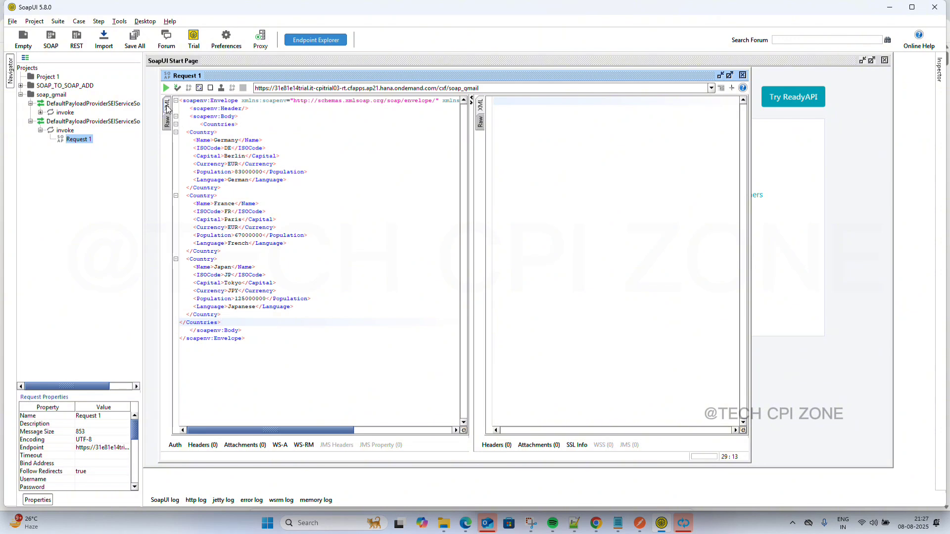
{"action": "left_click", "coordinate": [167, 123]}
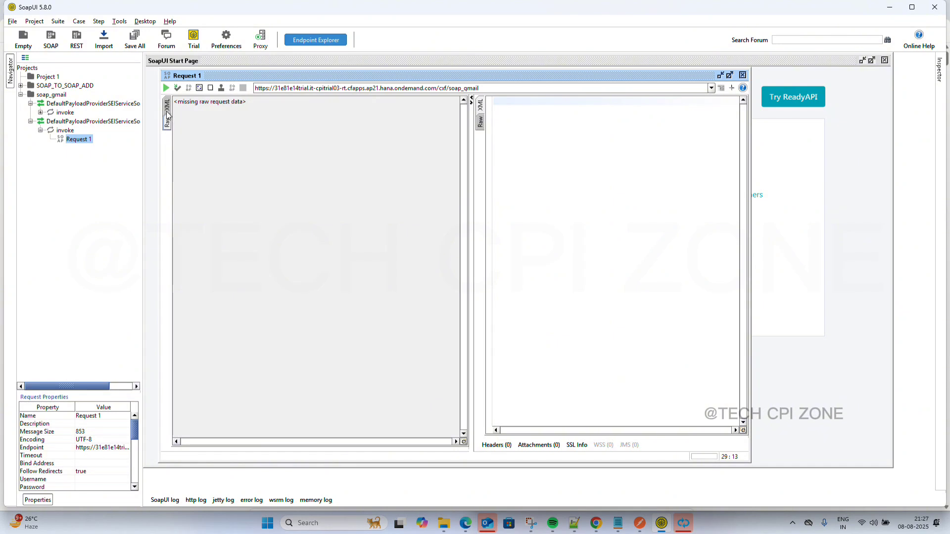
Submit the Countries request from the XML view, getting a 401 Unauthorized response.
{"action": "left_click", "coordinate": [167, 110]}
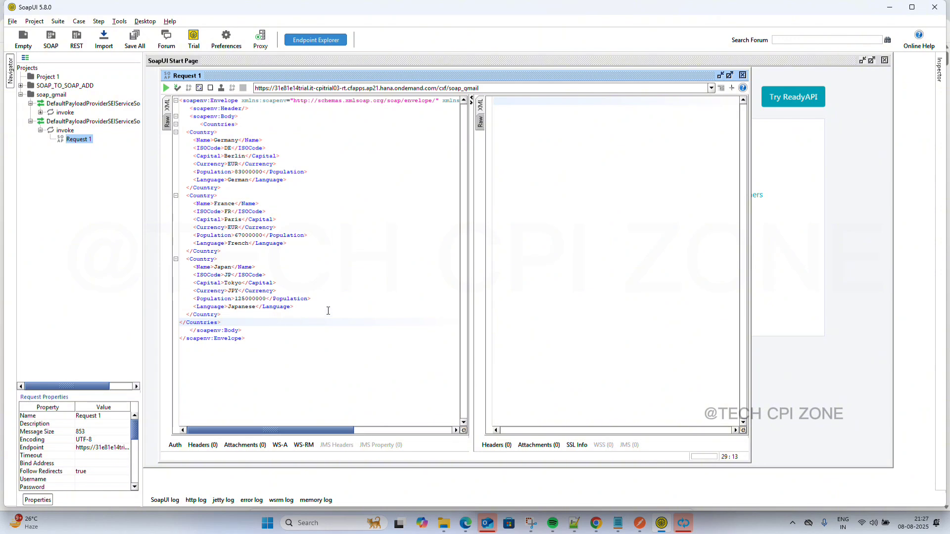
{"action": "left_click", "coordinate": [166, 92]}
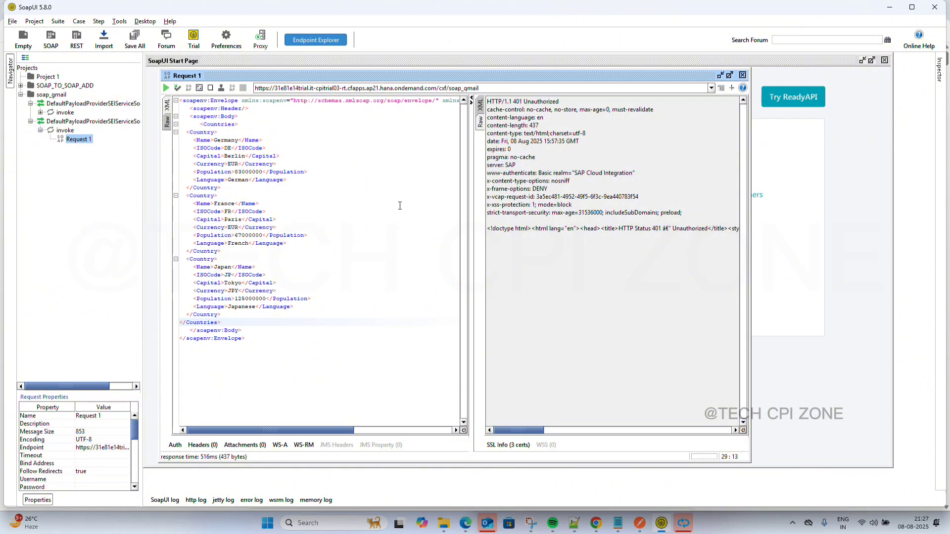
Add a new Basic authorization to Request 1 in the Auth tab.
{"action": "left_click", "coordinate": [176, 446]}
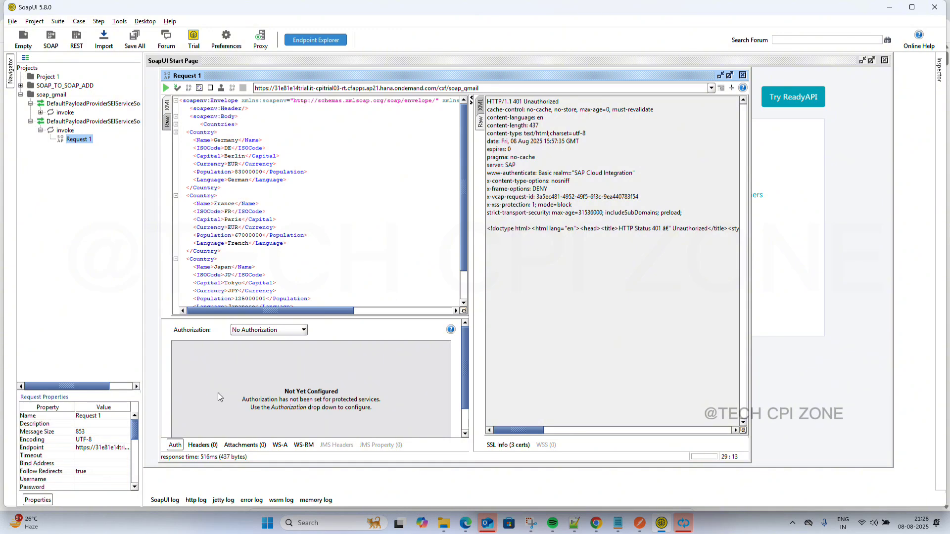
{"action": "left_click", "coordinate": [293, 327]}
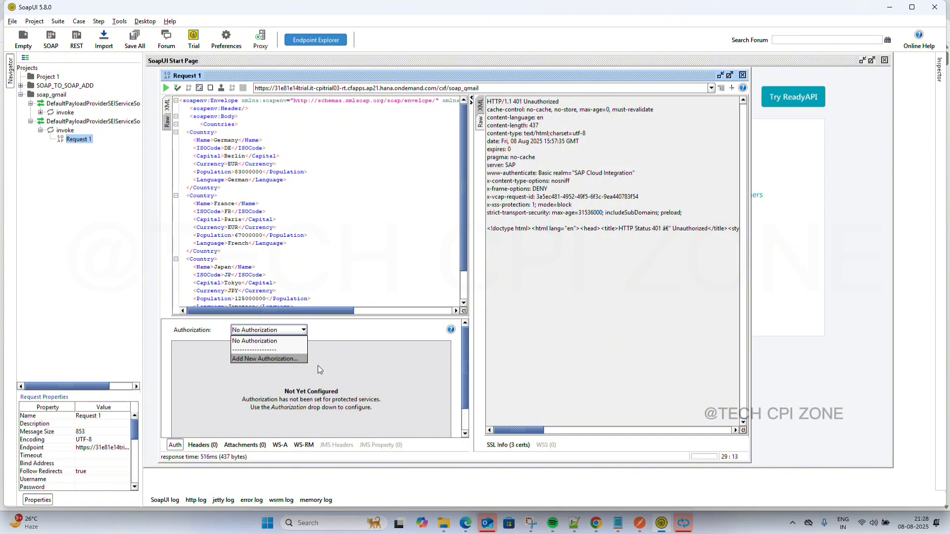
{"action": "left_click", "coordinate": [278, 359]}
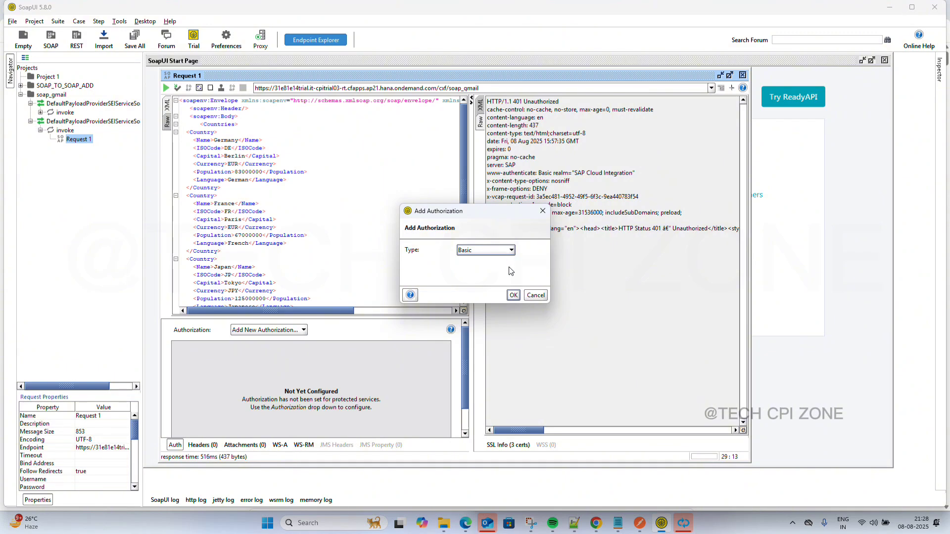
{"action": "left_click", "coordinate": [511, 251]}
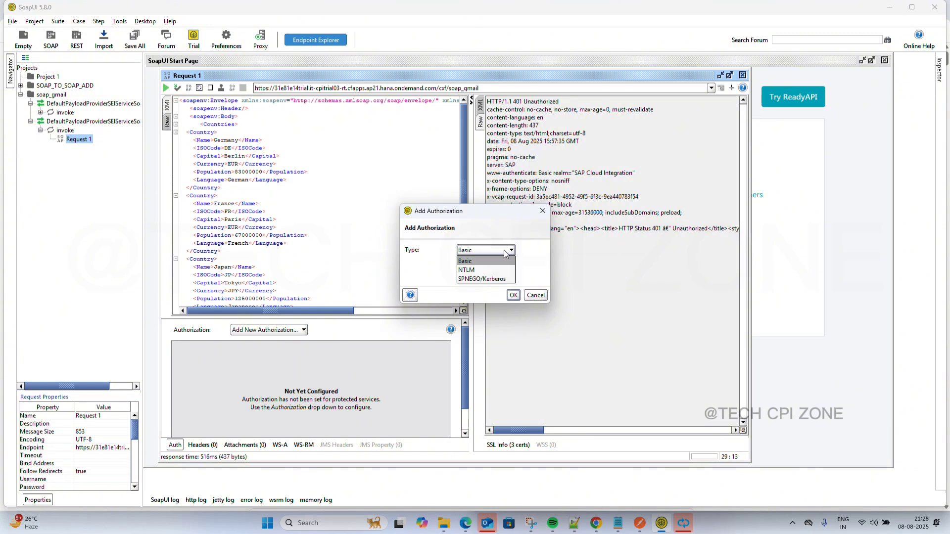
{"action": "left_click", "coordinate": [489, 260]}
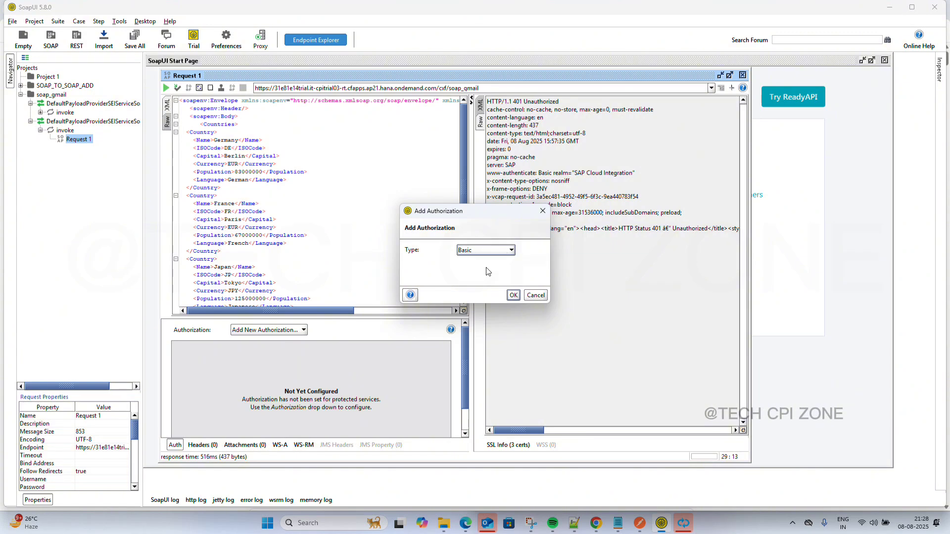
{"action": "left_click", "coordinate": [514, 296]}
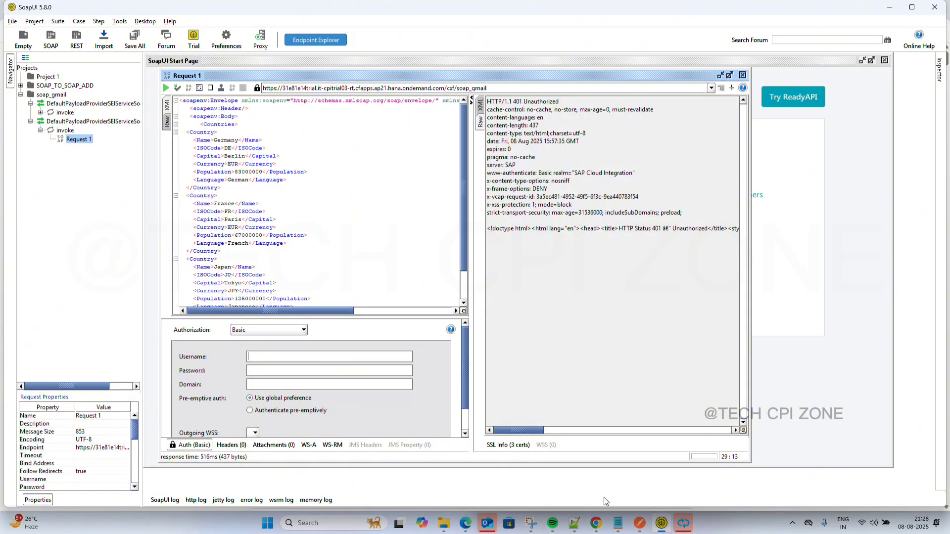
Sign back in to the expired SAP BTP Cockpit session.
{"action": "mouse_move", "coordinate": [597, 523]}
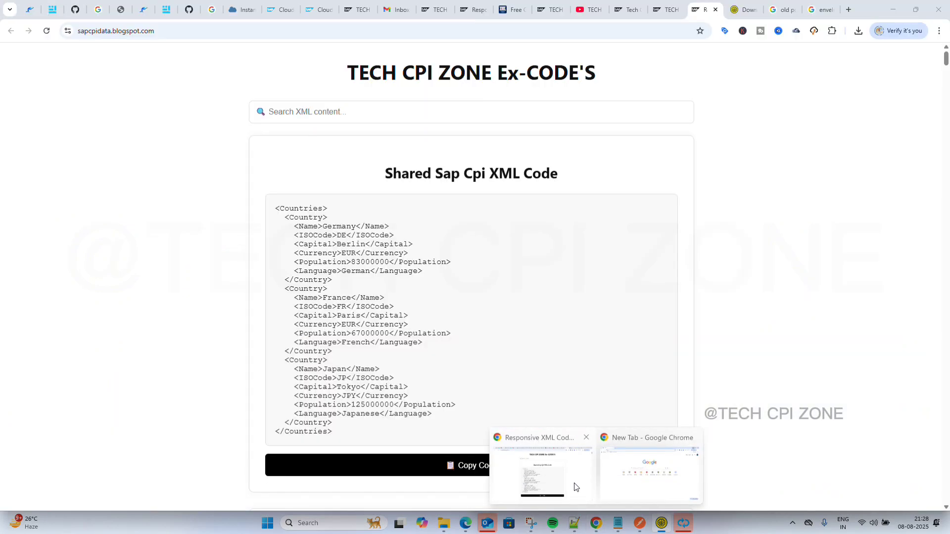
{"action": "left_click", "coordinate": [575, 487]}
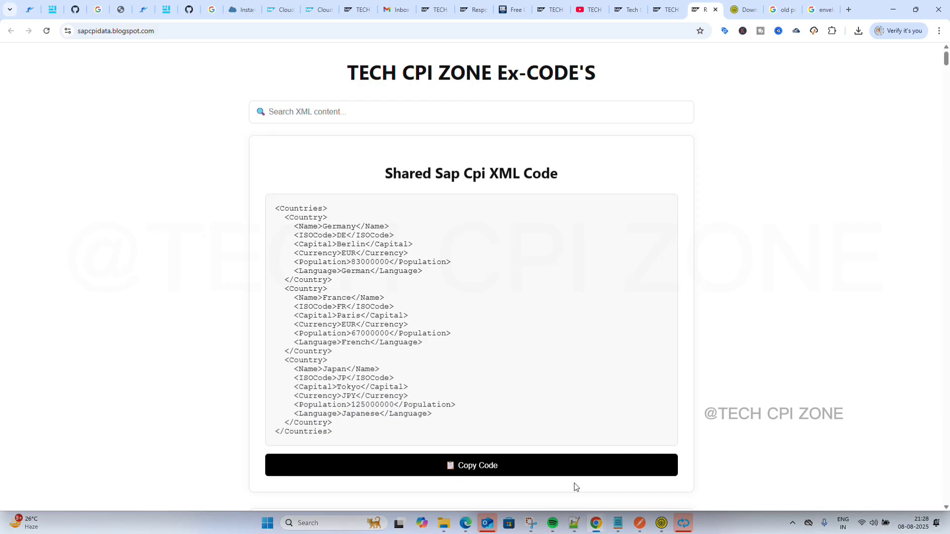
{"action": "left_click", "coordinate": [232, 7]}
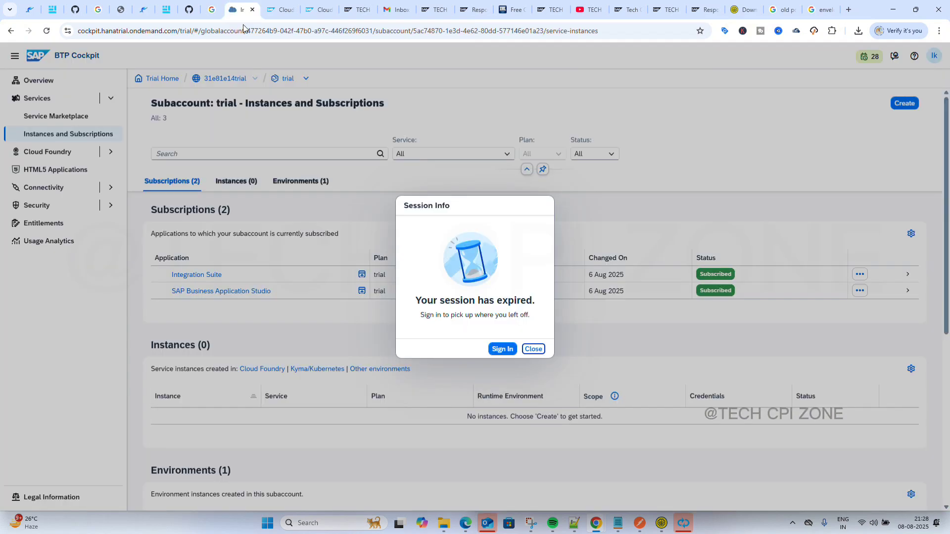
{"action": "left_click", "coordinate": [502, 349]}
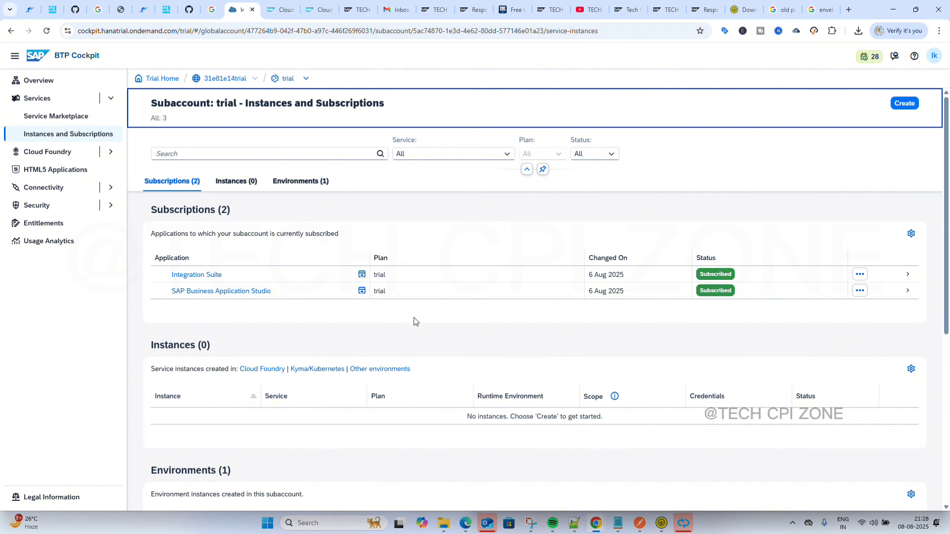
{"action": "scroll", "coordinate": [472, 363], "scroll_direction": "down", "scroll_amount": 5}
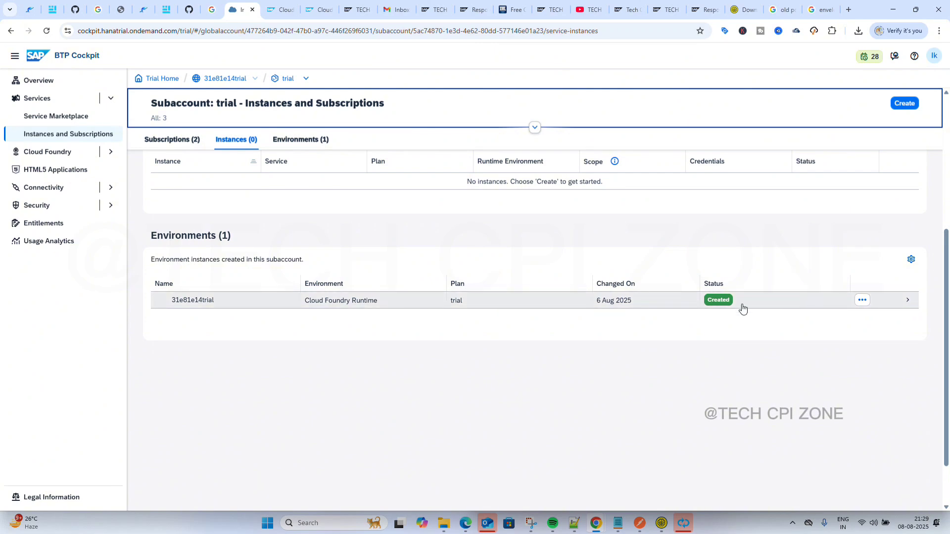
{"action": "scroll", "coordinate": [523, 300], "scroll_direction": "up", "scroll_amount": 5}
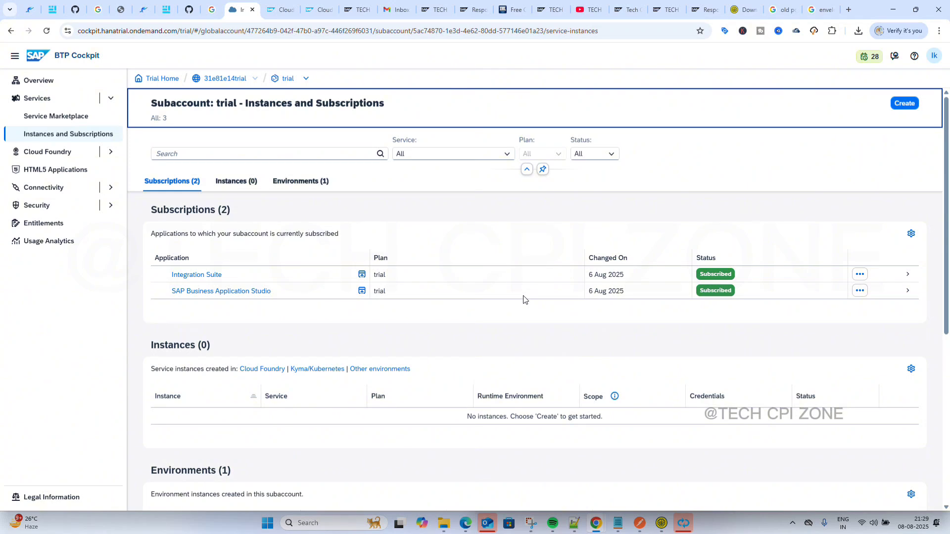
Reload the cockpit and open the 31e81e14trial Cloud Foundry environment details.
{"action": "left_click", "coordinate": [46, 32]}
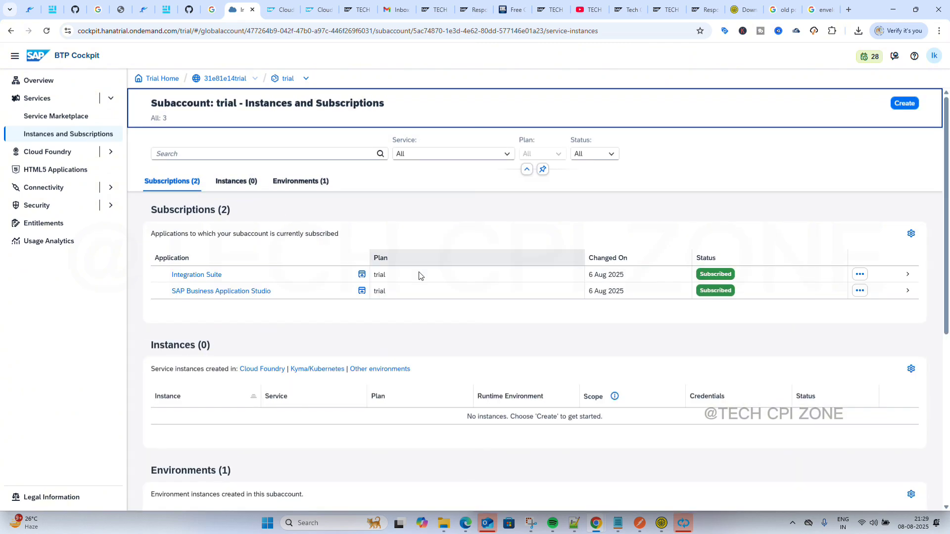
{"action": "scroll", "coordinate": [435, 344], "scroll_direction": "down", "scroll_amount": 5}
{"action": "scroll", "coordinate": [435, 342], "scroll_direction": "up", "scroll_amount": 3}
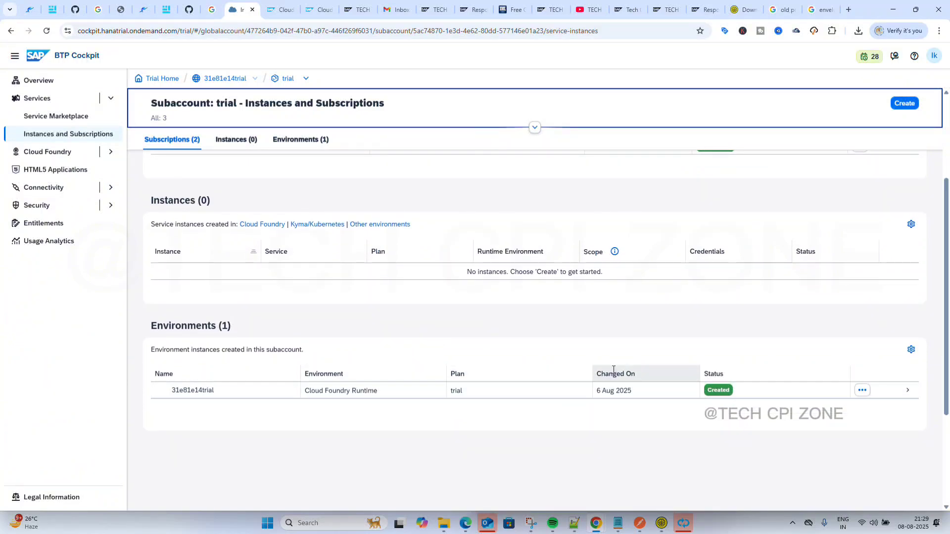
{"action": "left_click", "coordinate": [642, 394]}
{"action": "left_click", "coordinate": [641, 395]}
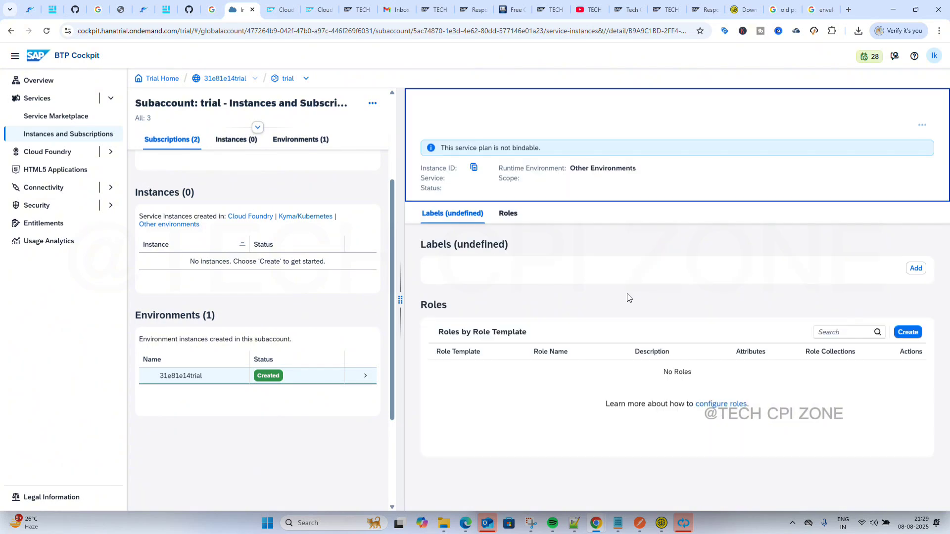
Hide the environment detail pane to show the full list with the trail integration-flow instance.
{"action": "left_click", "coordinate": [627, 295]}
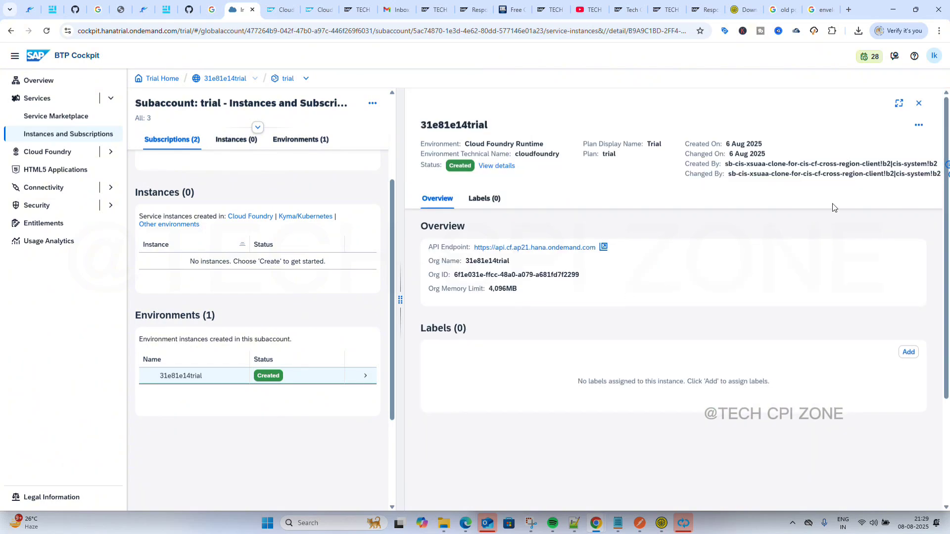
{"action": "left_click", "coordinate": [918, 126]}
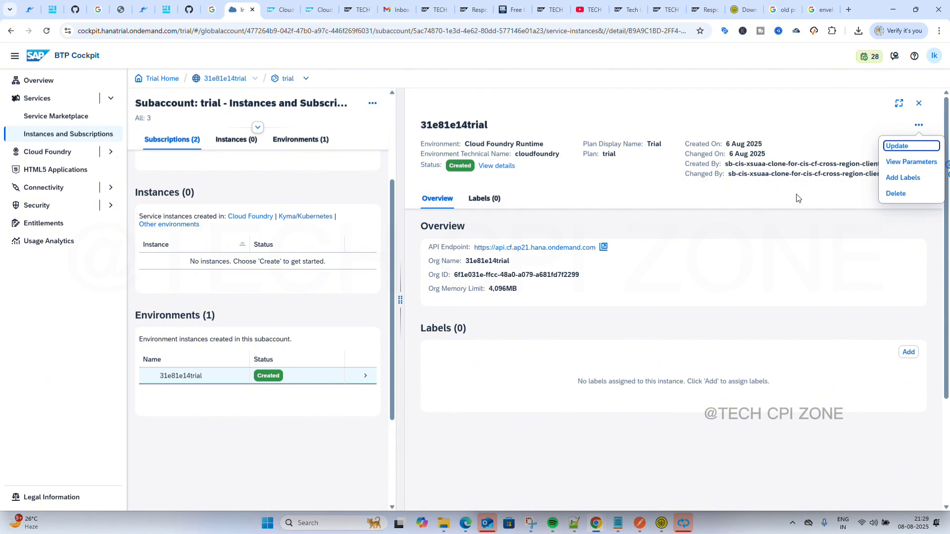
{"action": "left_click", "coordinate": [919, 125]}
{"action": "left_click_drag", "start_coordinate": [401, 274], "coordinate": [605, 244]}
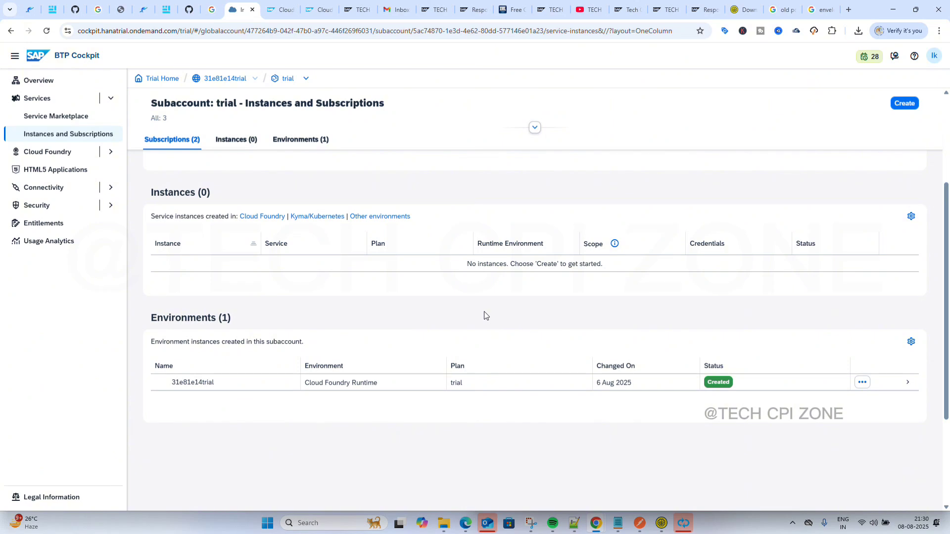
{"action": "scroll", "coordinate": [485, 316], "scroll_direction": "up", "scroll_amount": 2}
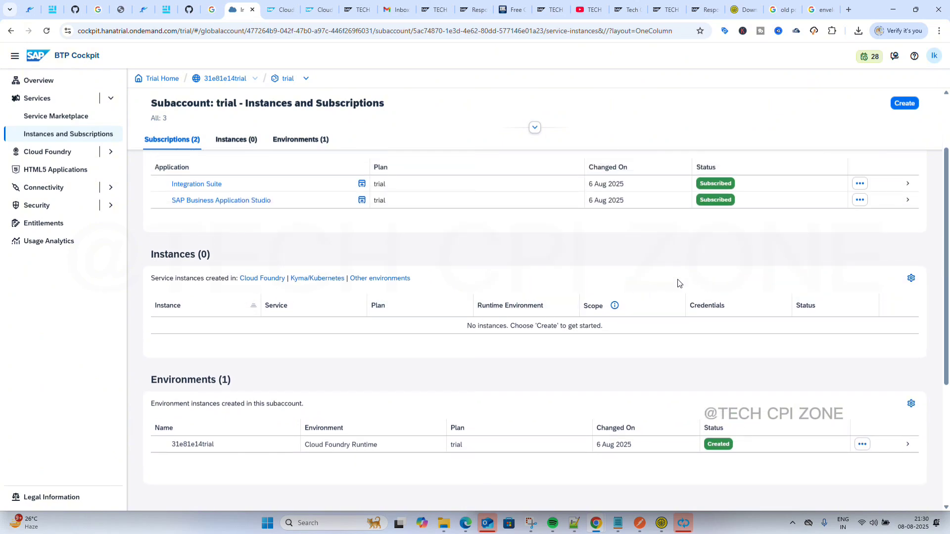
{"action": "left_click", "coordinate": [906, 106]}
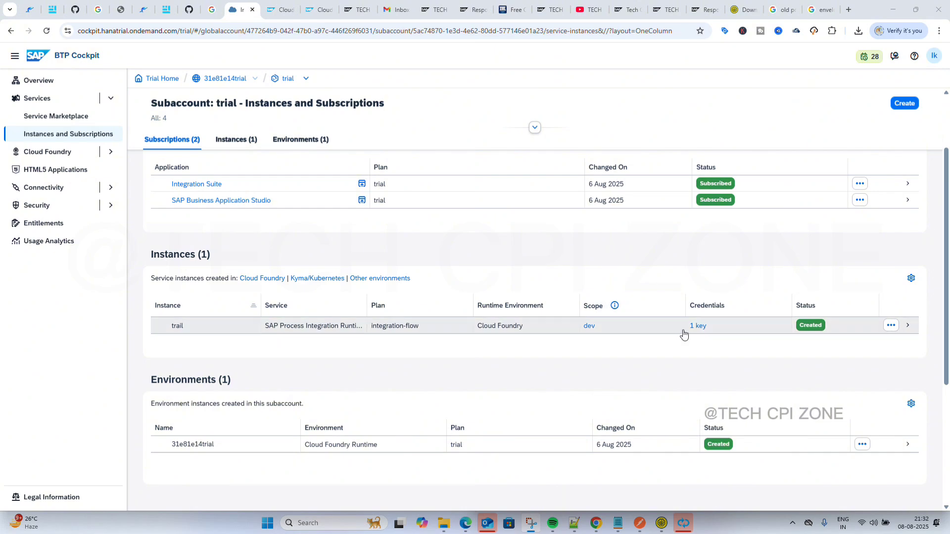
Open the trail instance's '1 key' credentials in Form view and select the client ID.
{"action": "left_click_drag", "start_coordinate": [688, 328], "coordinate": [702, 329]}
{"action": "left_click", "coordinate": [703, 330]}
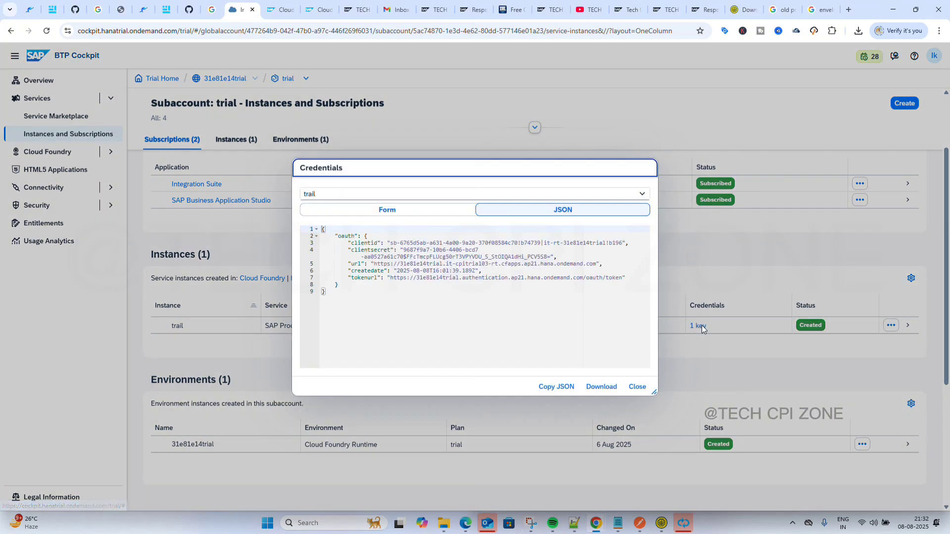
{"action": "left_click", "coordinate": [383, 213]}
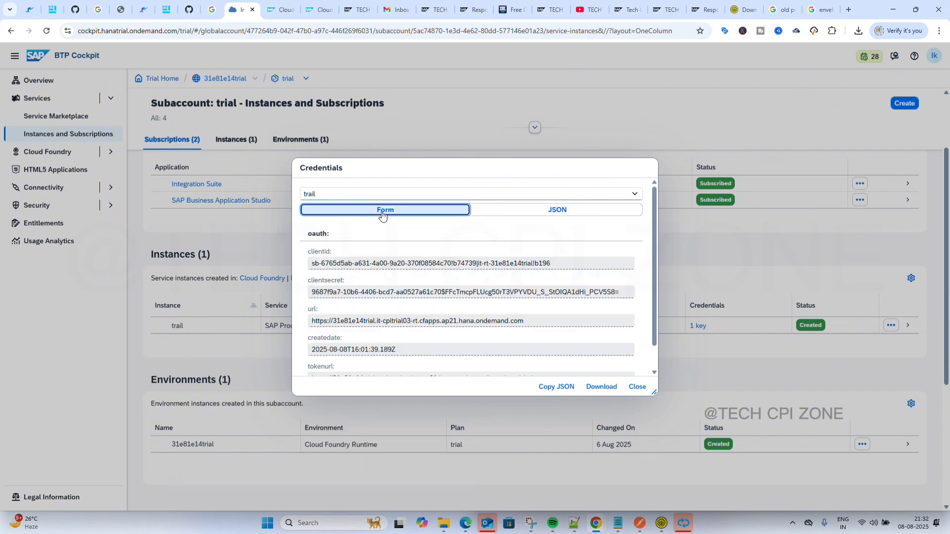
{"action": "left_click", "coordinate": [354, 265]}
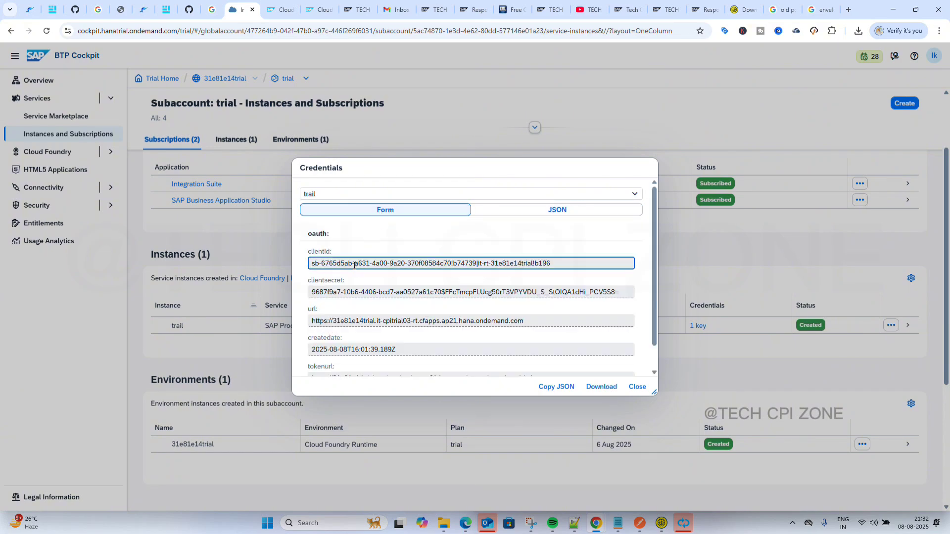
{"action": "triple_click", "coordinate": [354, 265]}
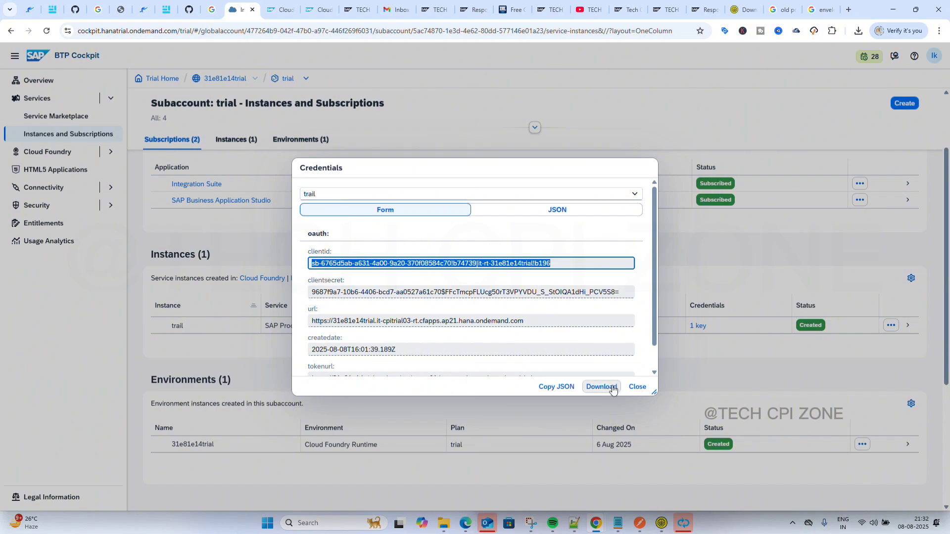
Paste the service key's client ID as the Basic auth username in SoapUI.
{"action": "left_click", "coordinate": [662, 523]}
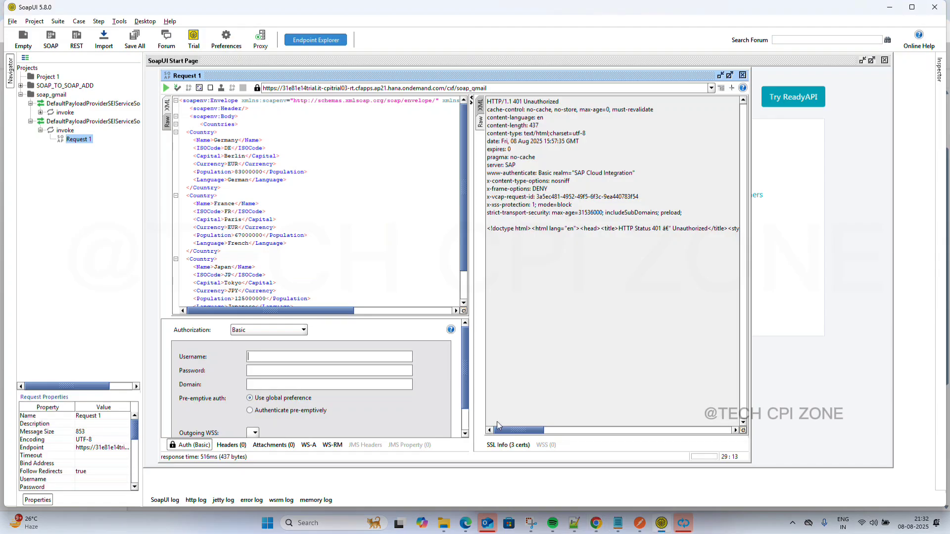
{"action": "left_click", "coordinate": [298, 356]}
{"action": "type", "text": "sb-6765d5ab-a631-4a00-9a20-330f08584c70!b74739|it-rt-31e81e14trial!b196"}
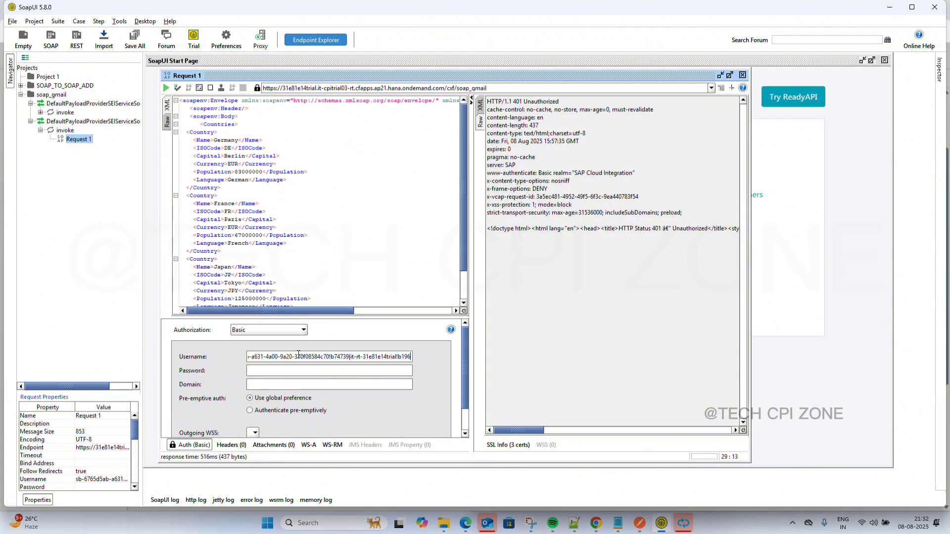
Copy the client secret from the BTP credentials and paste it as the password.
{"action": "left_click", "coordinate": [639, 529]}
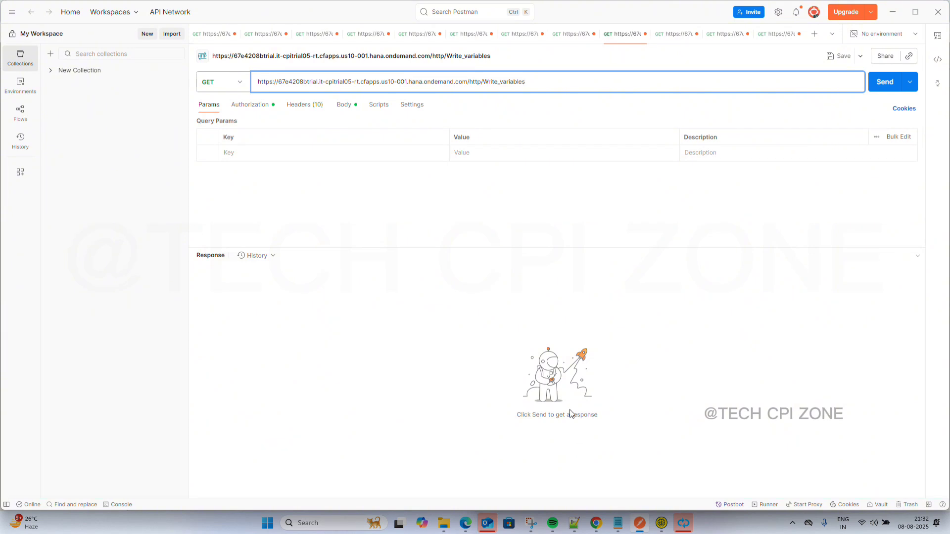
{"action": "mouse_move", "coordinate": [641, 529]}
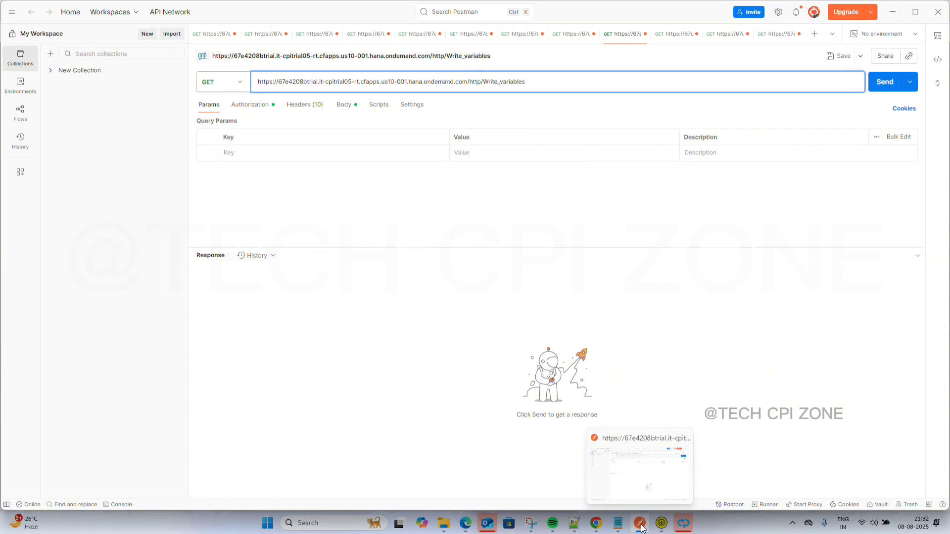
{"action": "left_click", "coordinate": [641, 529]}
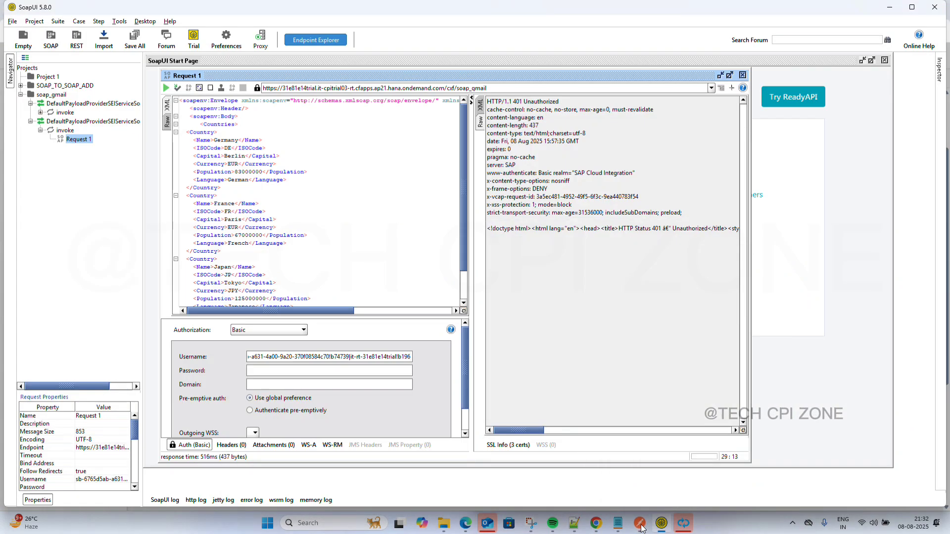
{"action": "mouse_move", "coordinate": [596, 527]}
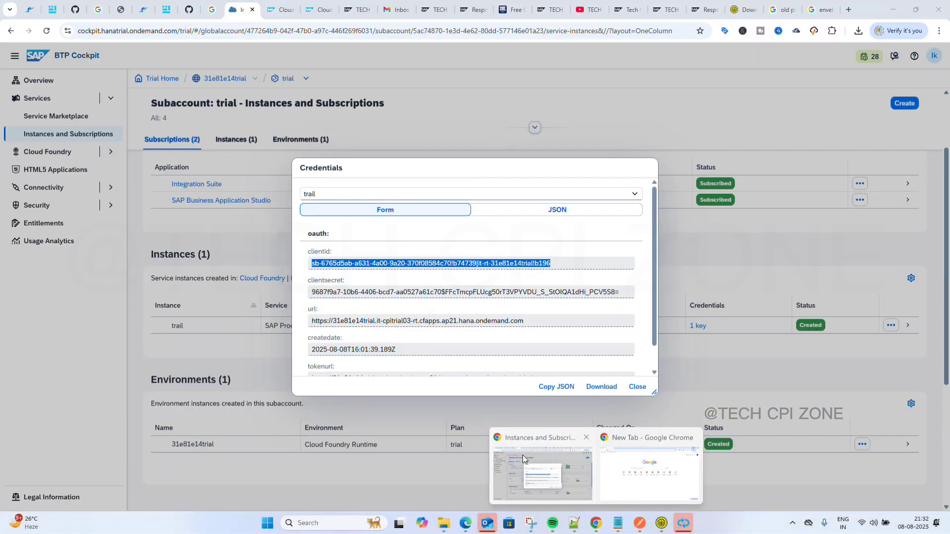
{"action": "left_click", "coordinate": [523, 459]}
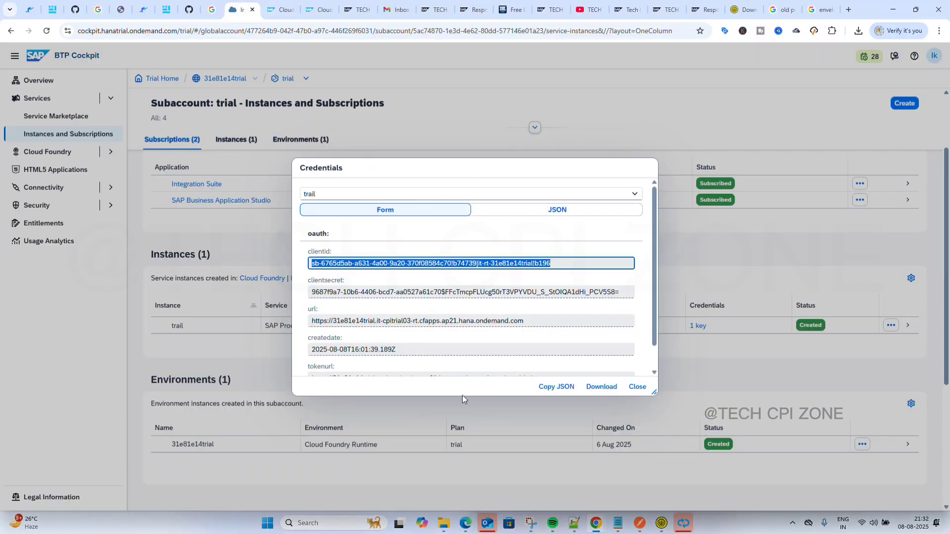
{"action": "left_click", "coordinate": [371, 292]}
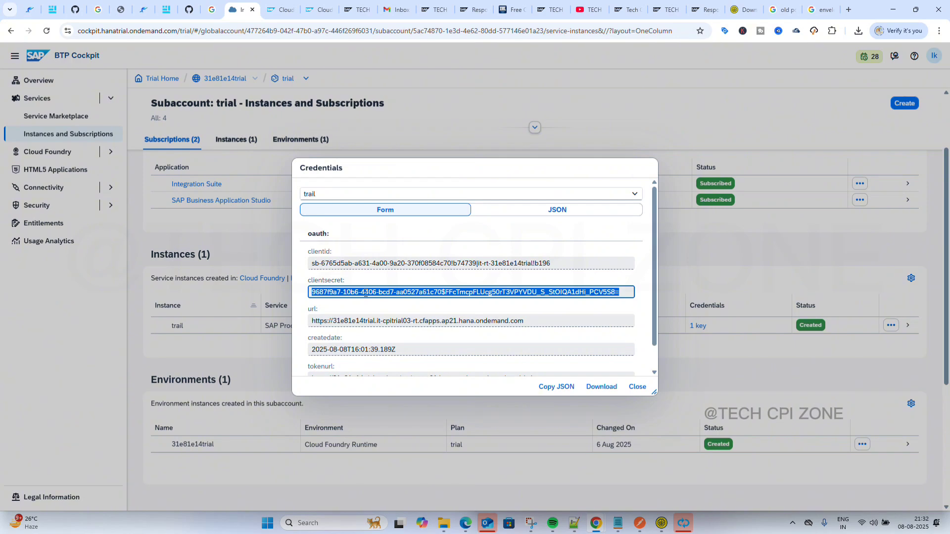
{"action": "left_click", "coordinate": [657, 523]}
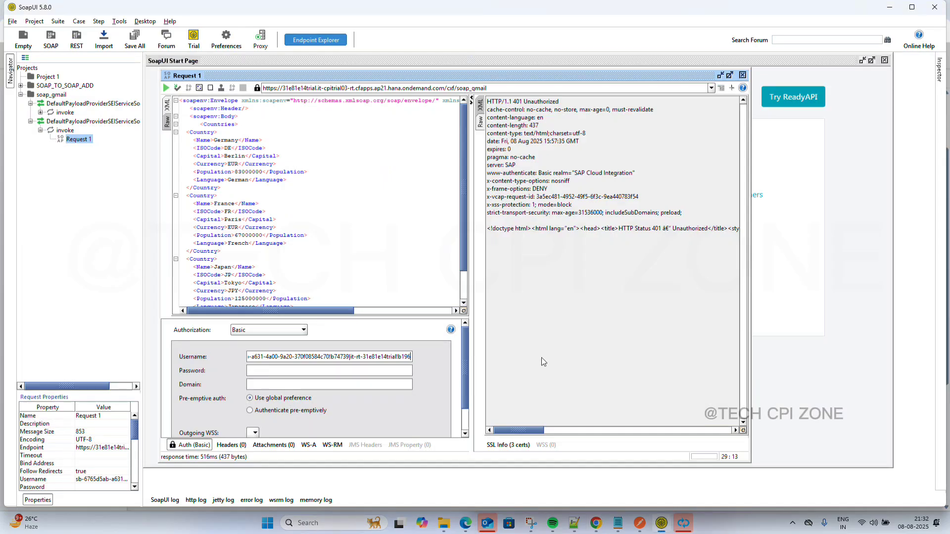
{"action": "left_click", "coordinate": [327, 371]}
{"action": "key", "text": "ctrl+v"}
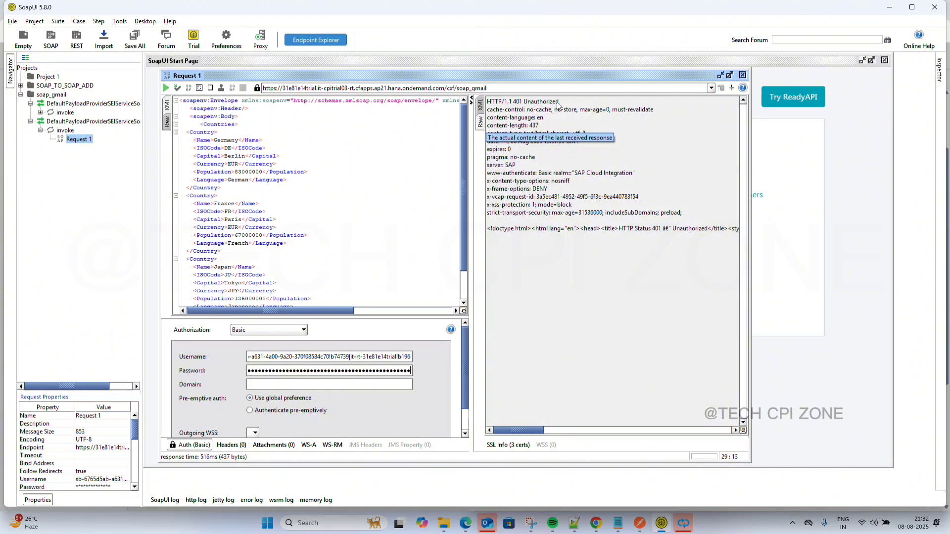
Resend Request 1 and inspect the 200 OK, 869-byte SOAP envelope with the Countries XML.
{"action": "left_click", "coordinate": [165, 87]}
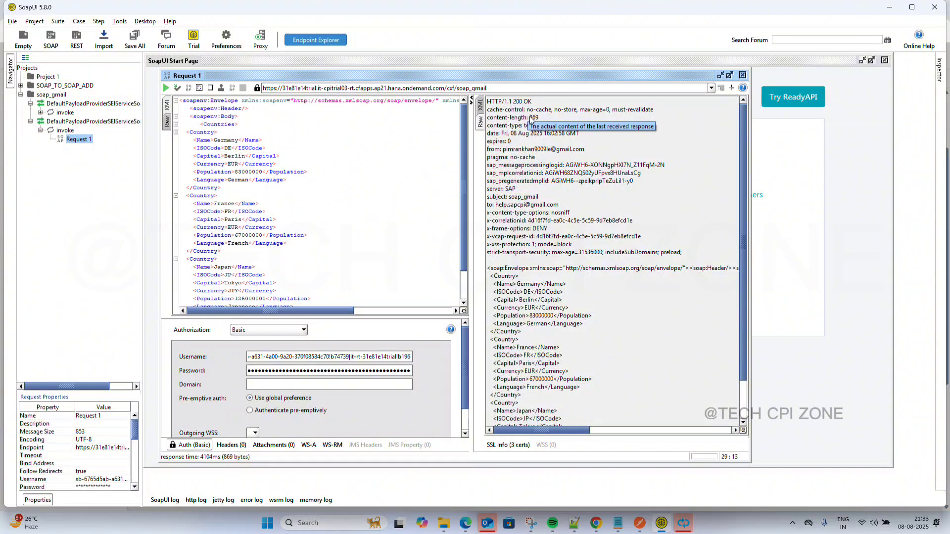
{"action": "scroll", "coordinate": [540, 248], "scroll_direction": "down", "scroll_amount": 2}
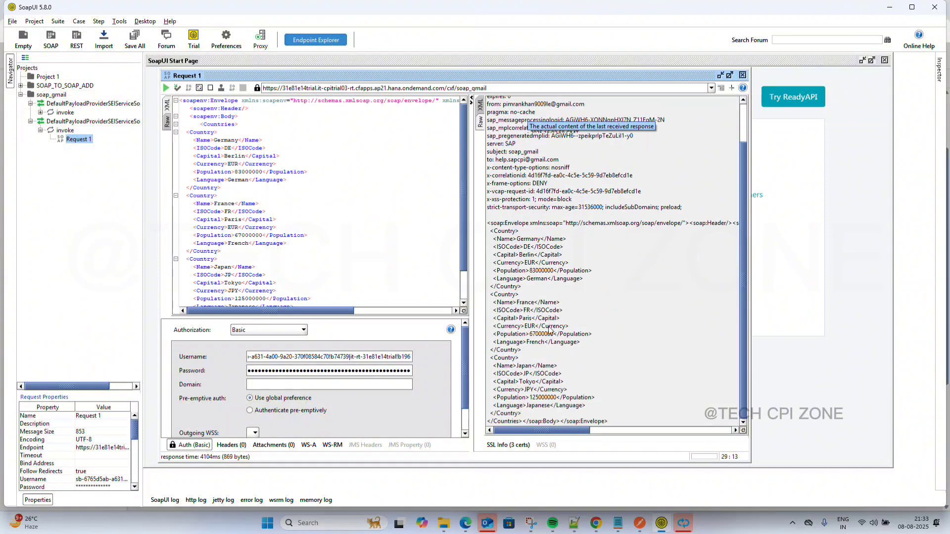
{"action": "scroll", "coordinate": [552, 297], "scroll_direction": "up", "scroll_amount": 2}
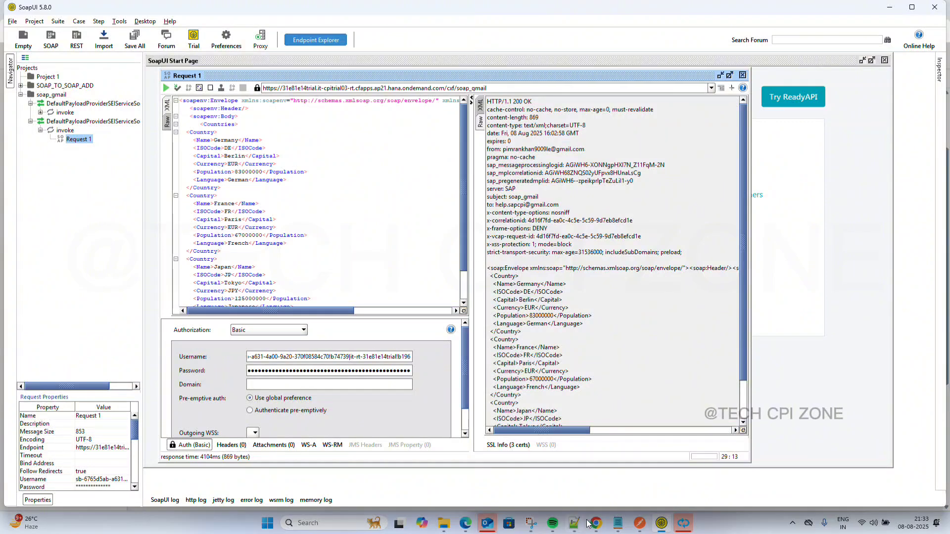
{"action": "mouse_move", "coordinate": [596, 522]}
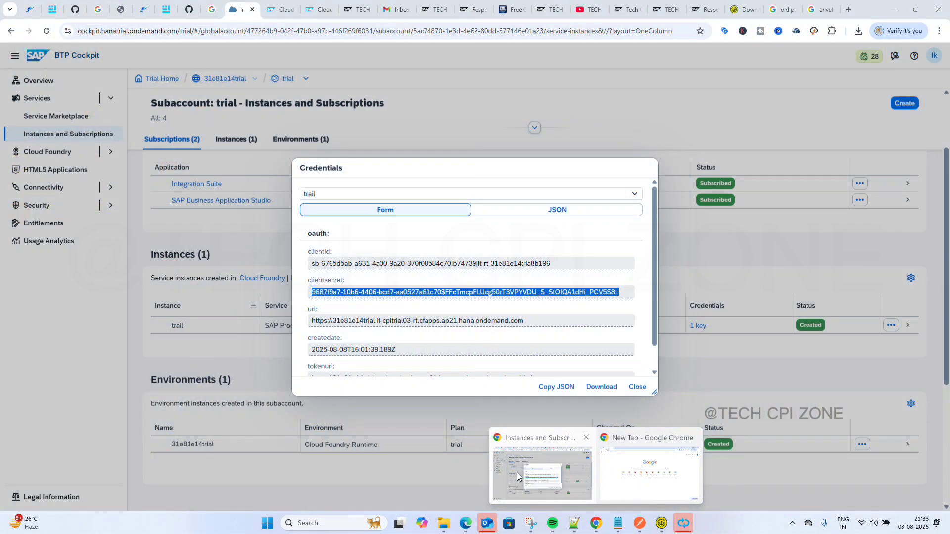
Check the Soap_To_Gmail SOAP sender's Connection settings, keeping the Request-Reply exchange pattern.
{"action": "left_click", "coordinate": [516, 473]}
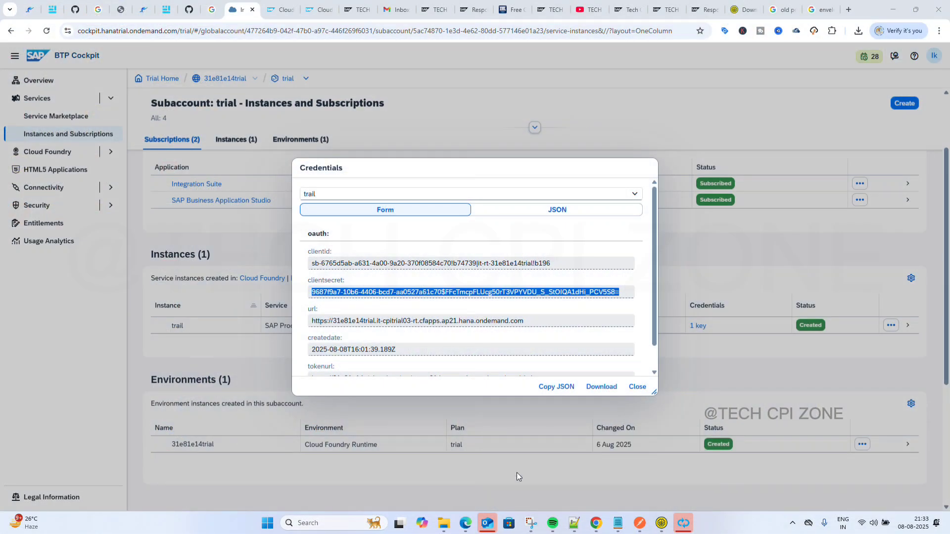
{"action": "left_click", "coordinate": [270, 7]}
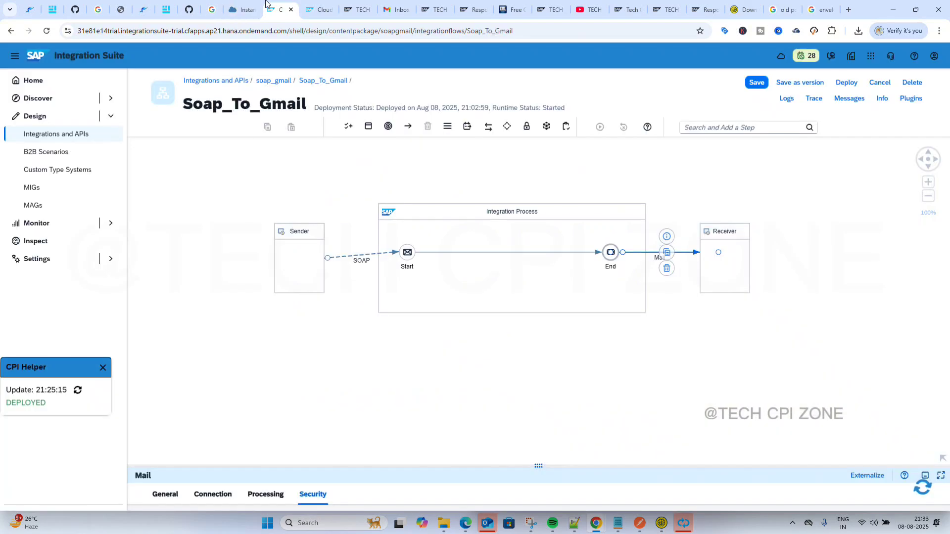
{"action": "left_click", "coordinate": [358, 255]}
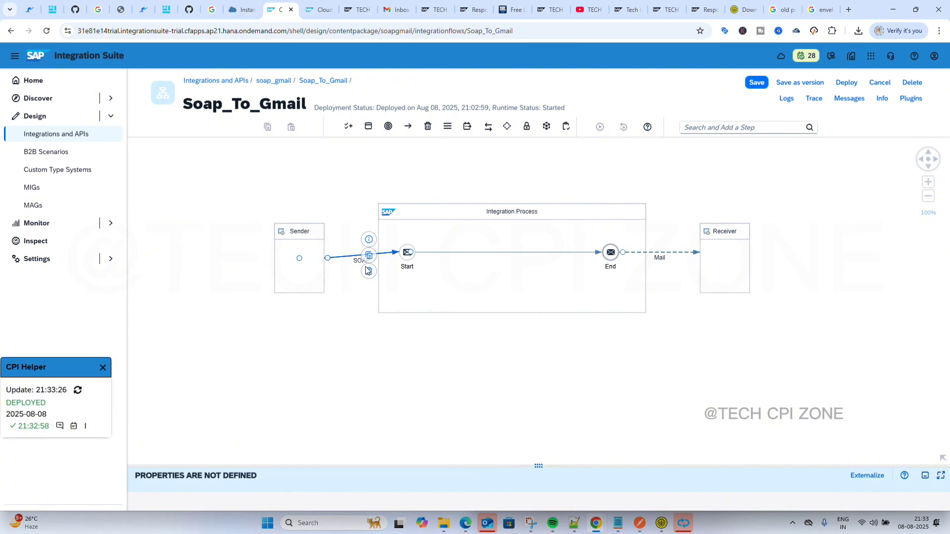
{"action": "left_click_drag", "start_coordinate": [539, 465], "coordinate": [526, 295]}
{"action": "left_click", "coordinate": [213, 323]}
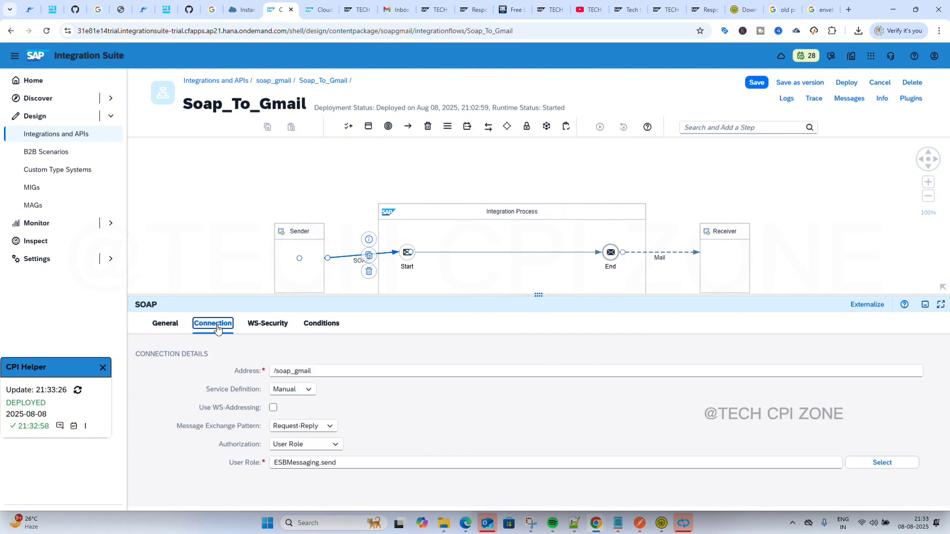
{"action": "left_click", "coordinate": [335, 428]}
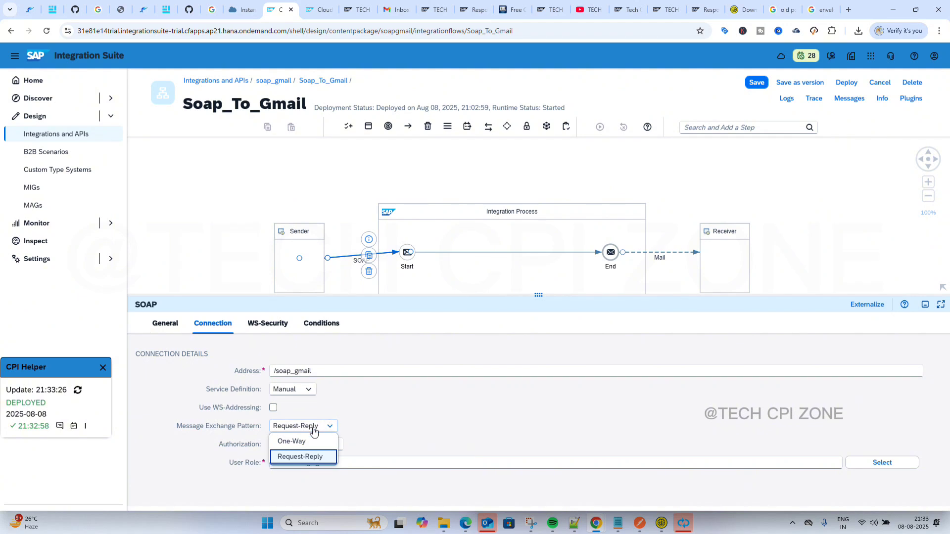
{"action": "left_click", "coordinate": [401, 410]}
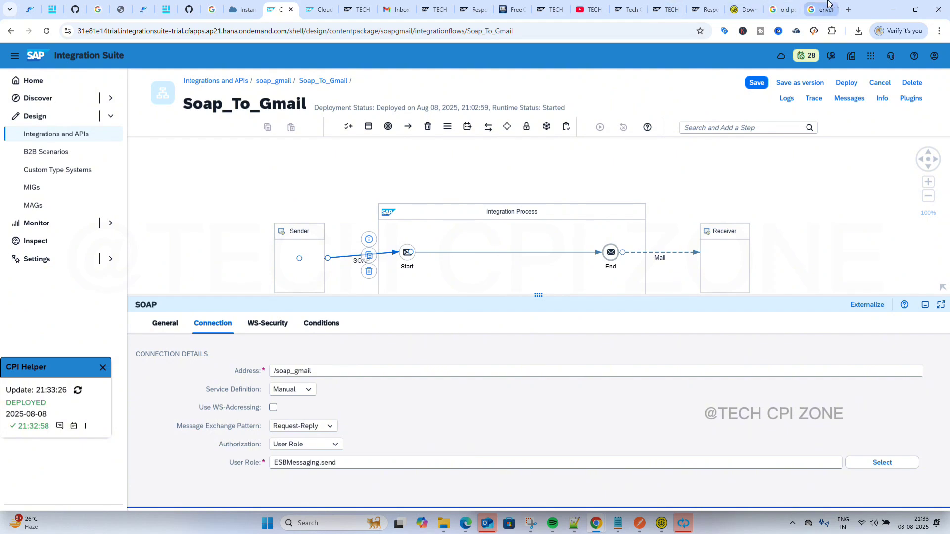
{"action": "left_click", "coordinate": [849, 9]}
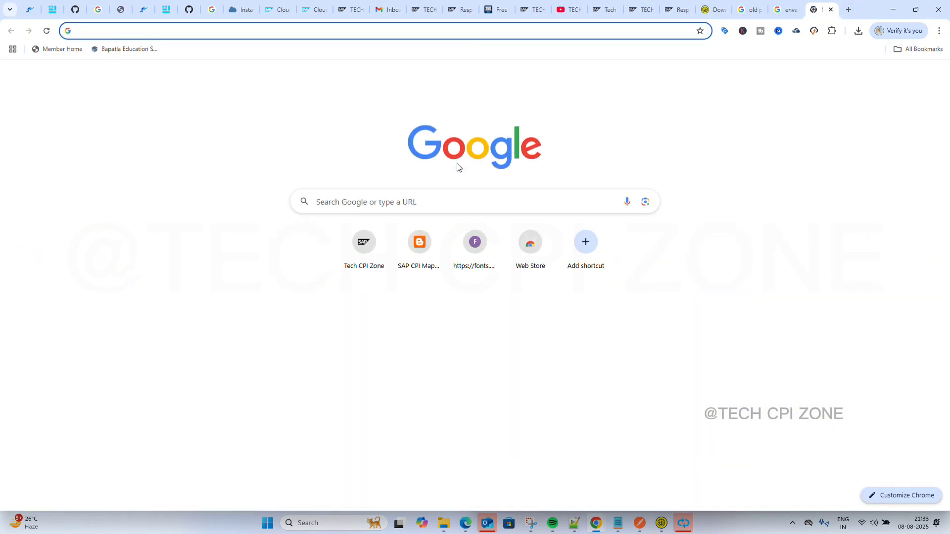
Search Google for Gmail, open the Gmail inbox, then return to the Integration Suite tab.
{"action": "left_click", "coordinate": [428, 205]}
{"action": "type", "text": "gmail"}
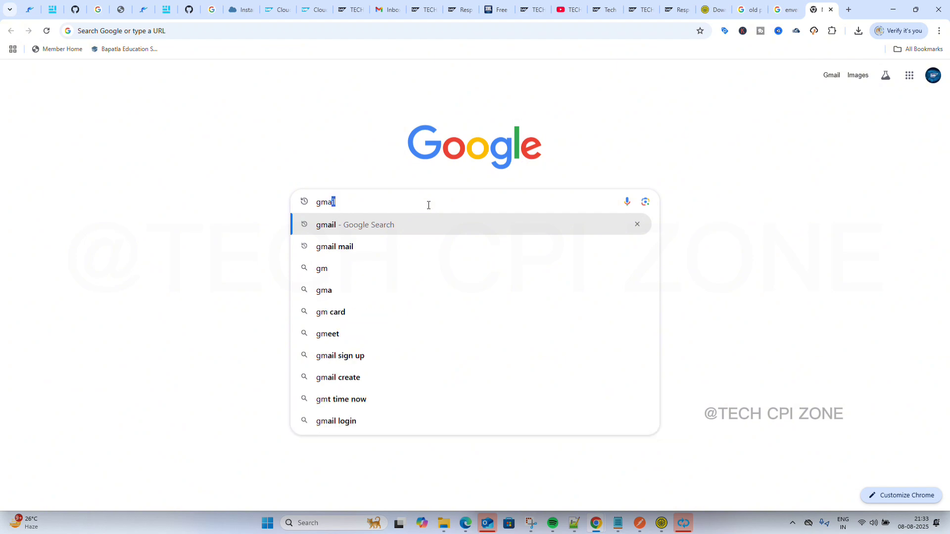
{"action": "left_click", "coordinate": [335, 226]}
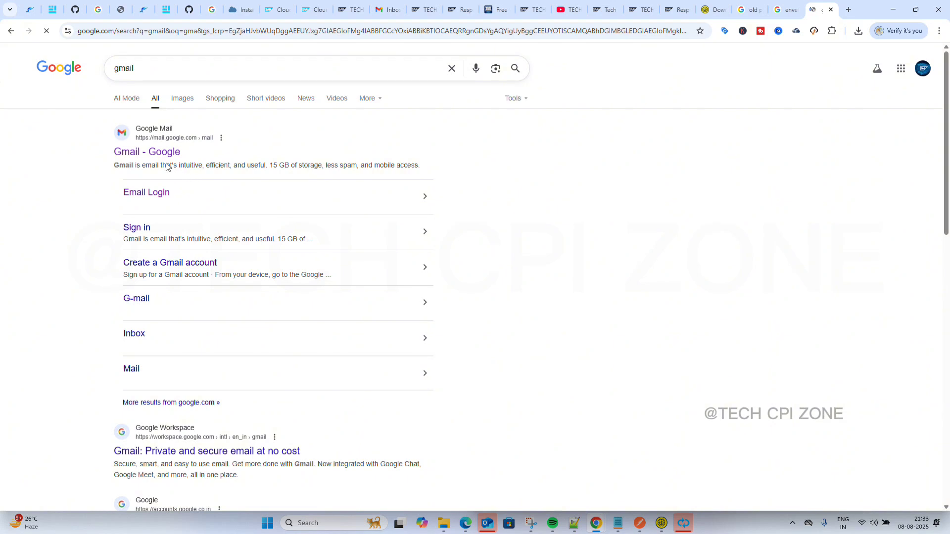
{"action": "left_click", "coordinate": [160, 158]}
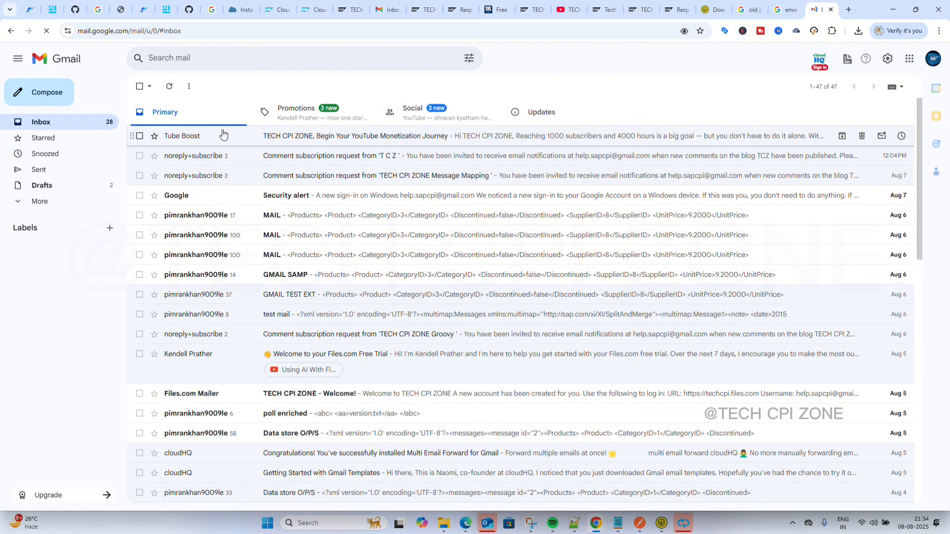
{"action": "left_click", "coordinate": [307, 12]}
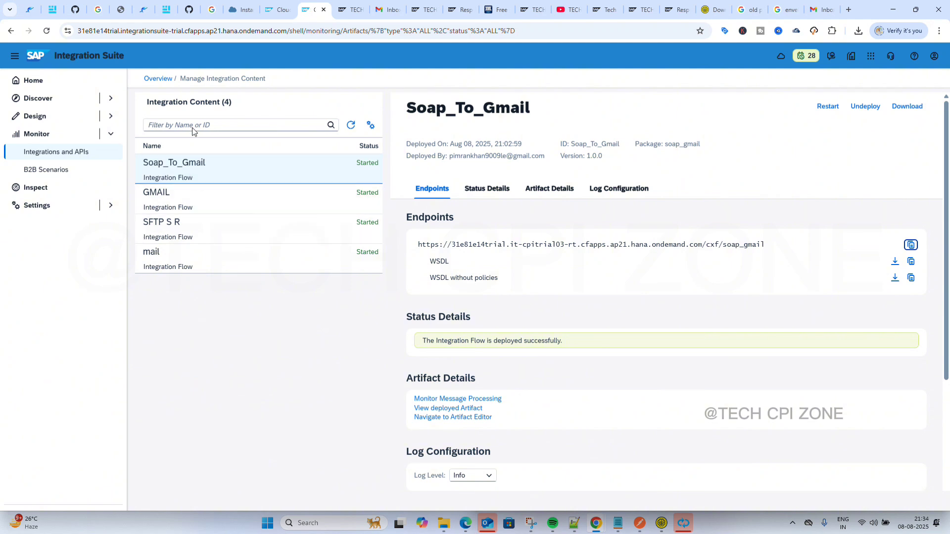
Review the past hour's processed messages, then open the list of all deployed integration content.
{"action": "left_click", "coordinate": [159, 79]}
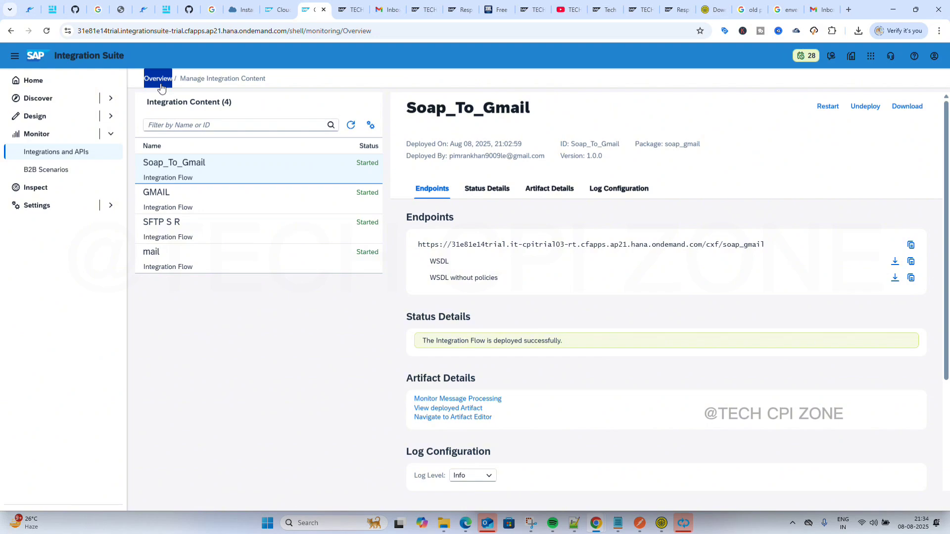
{"action": "scroll", "coordinate": [186, 204], "scroll_direction": "up", "scroll_amount": 3}
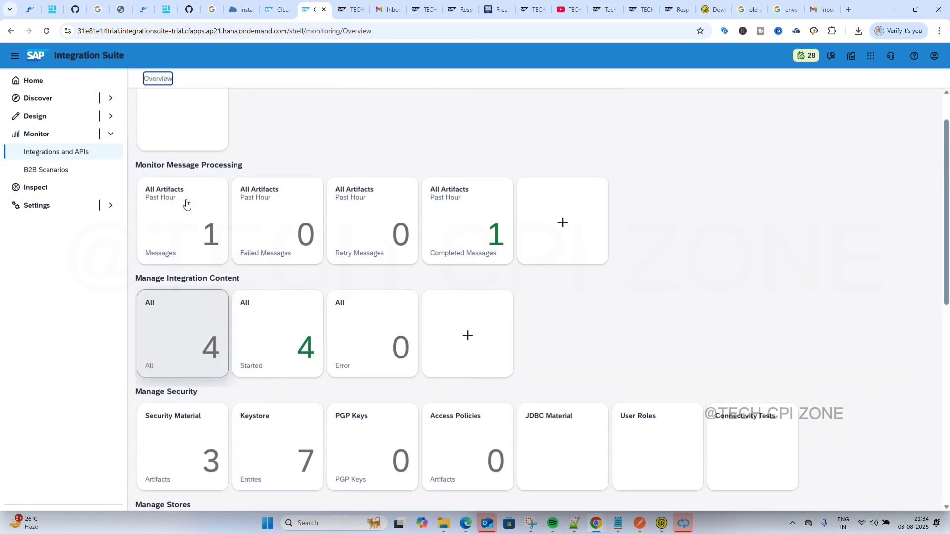
{"action": "left_click", "coordinate": [179, 238]}
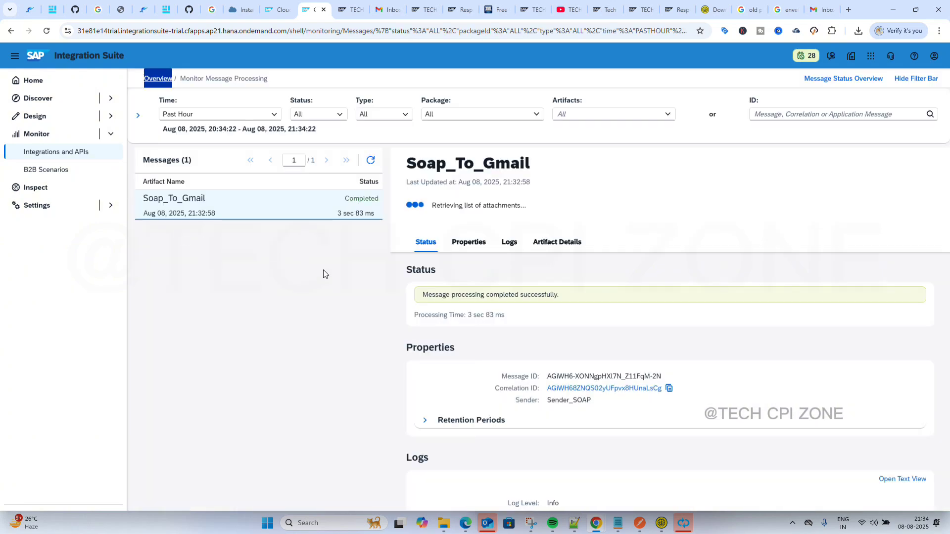
{"action": "scroll", "coordinate": [543, 393], "scroll_direction": "down", "scroll_amount": 1}
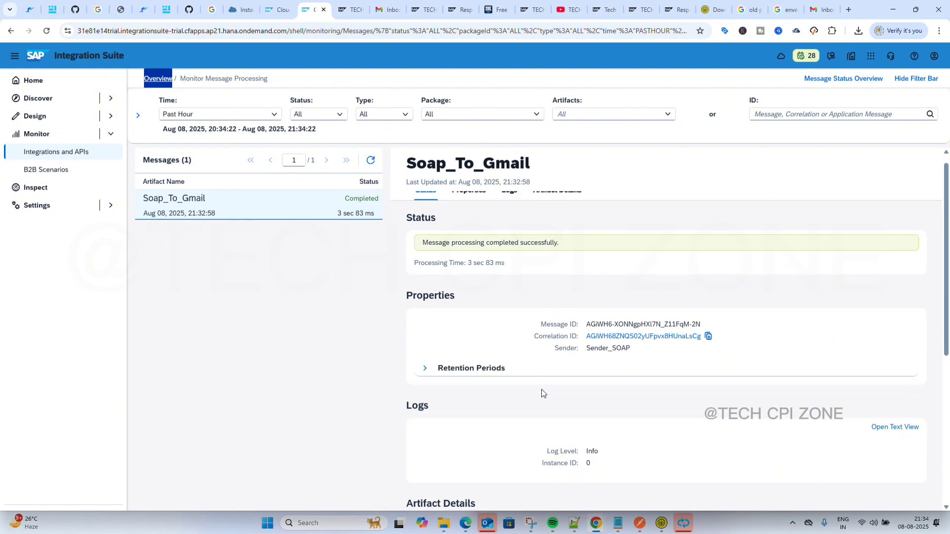
{"action": "scroll", "coordinate": [542, 394], "scroll_direction": "down", "scroll_amount": 2}
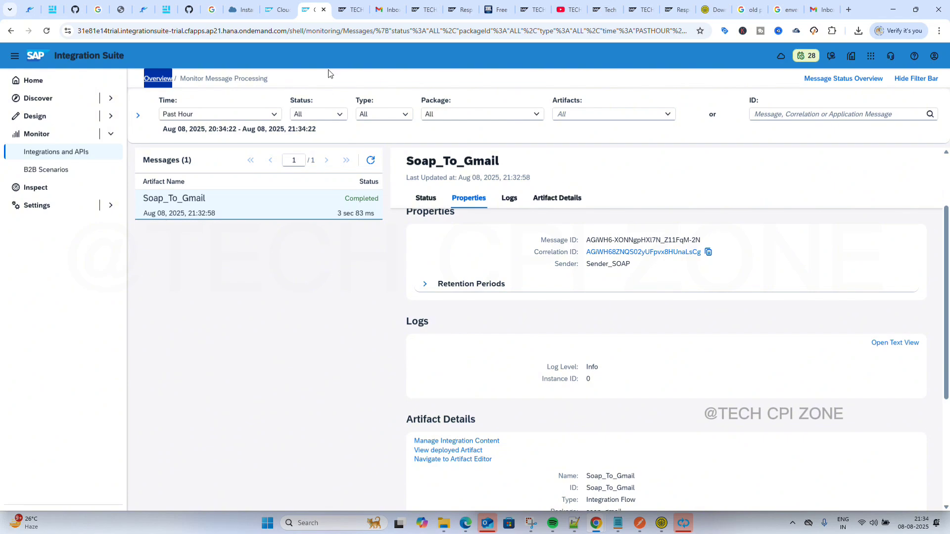
{"action": "left_click", "coordinate": [161, 84]}
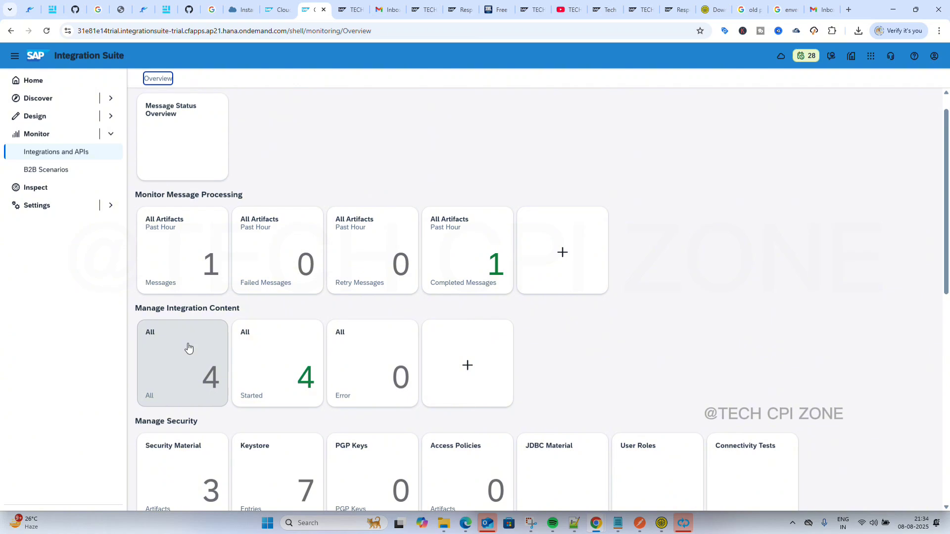
{"action": "left_click", "coordinate": [188, 349]}
Set Soap_To_Gmail's log level to Trace and confirm the change.
{"action": "scroll", "coordinate": [438, 342], "scroll_direction": "down", "scroll_amount": 2}
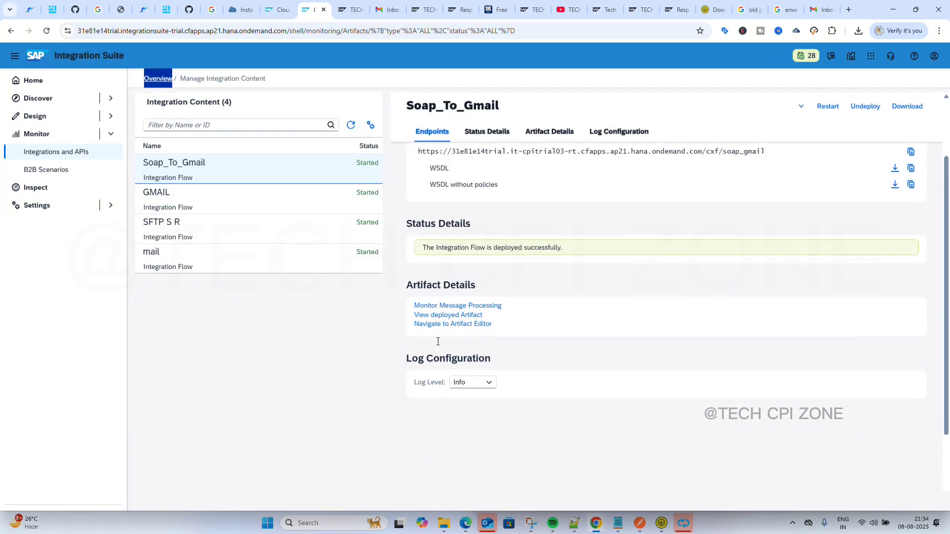
{"action": "left_click", "coordinate": [488, 372]}
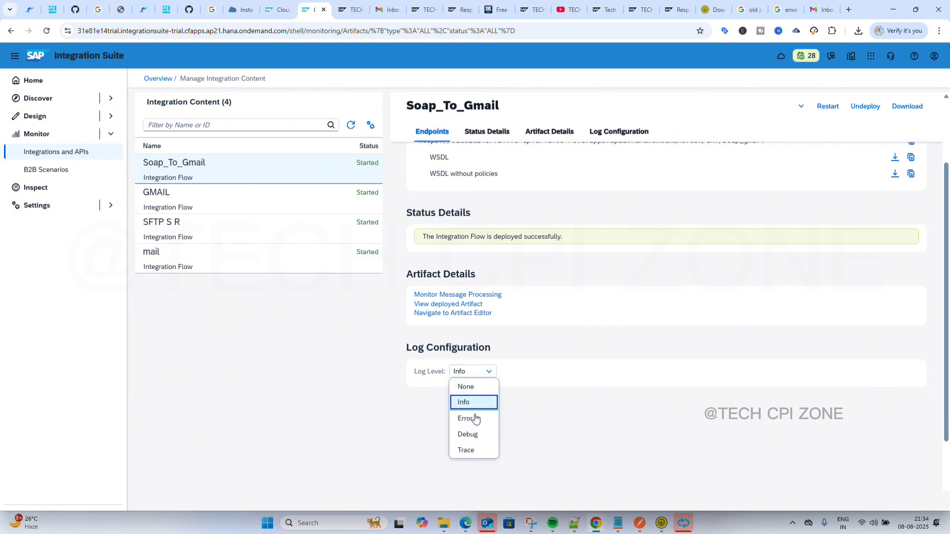
{"action": "left_click", "coordinate": [473, 451]}
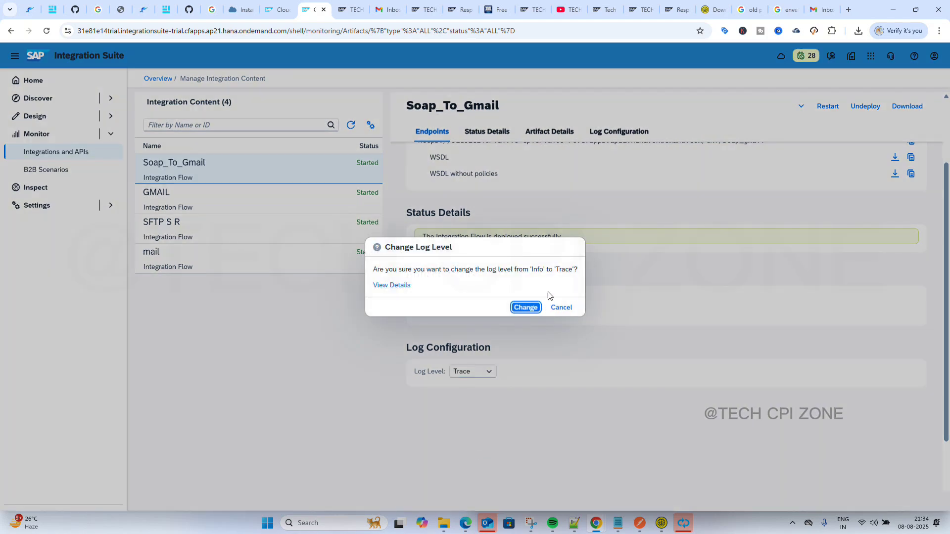
{"action": "left_click", "coordinate": [526, 309]}
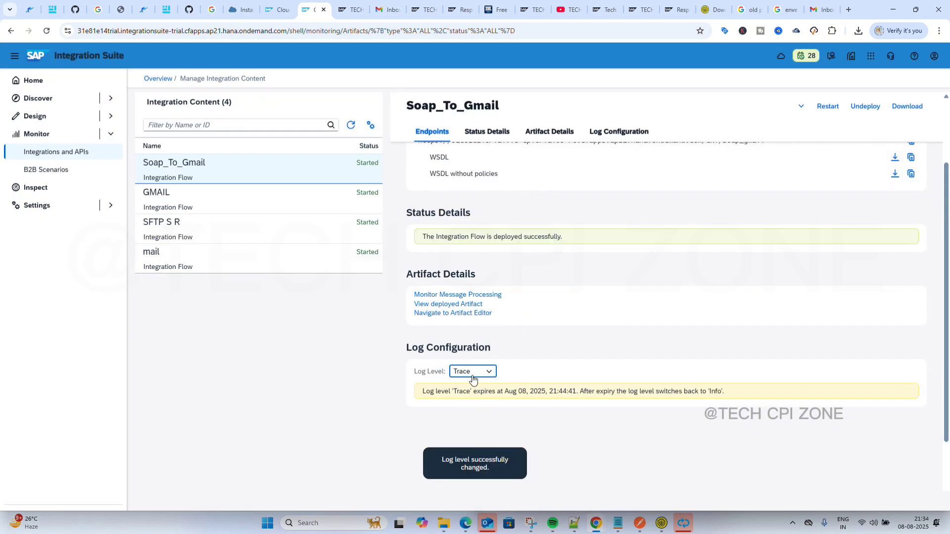
Go back to the monitoring overview and show the past hour's processed messages.
{"action": "scroll", "coordinate": [488, 386], "scroll_direction": "up", "scroll_amount": 3}
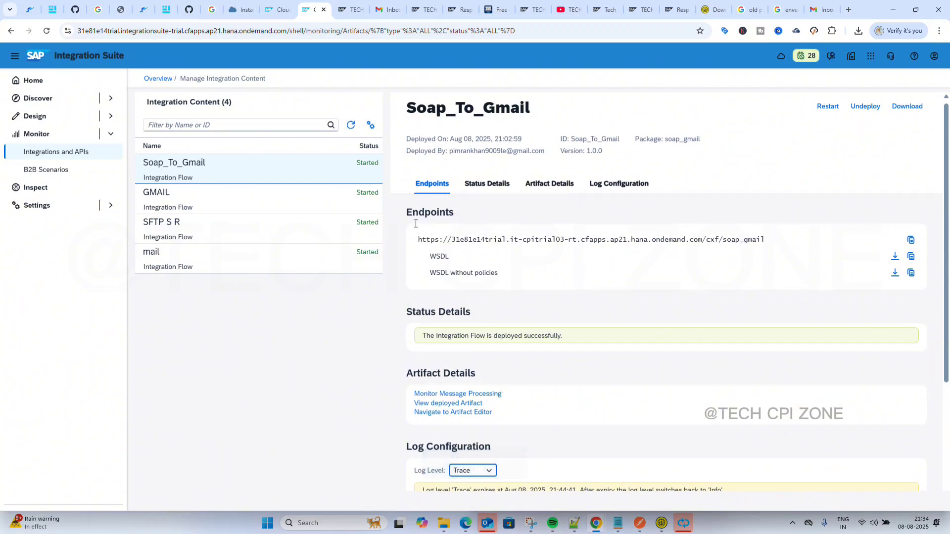
{"action": "left_click", "coordinate": [158, 80]}
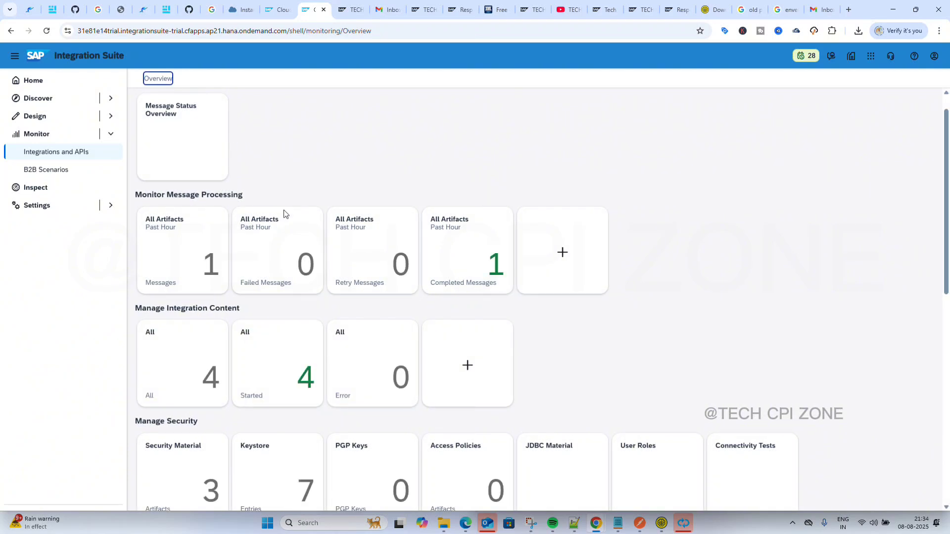
{"action": "left_click", "coordinate": [194, 282]}
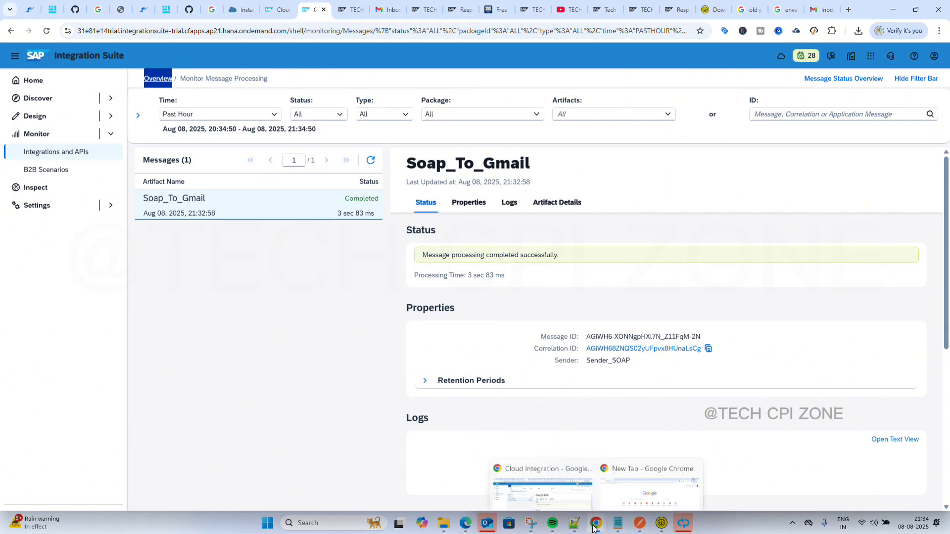
Resend Request 1 from SoapUI to the soap_gmail endpoint, then return to the Chrome message monitor.
{"action": "left_click", "coordinate": [663, 524]}
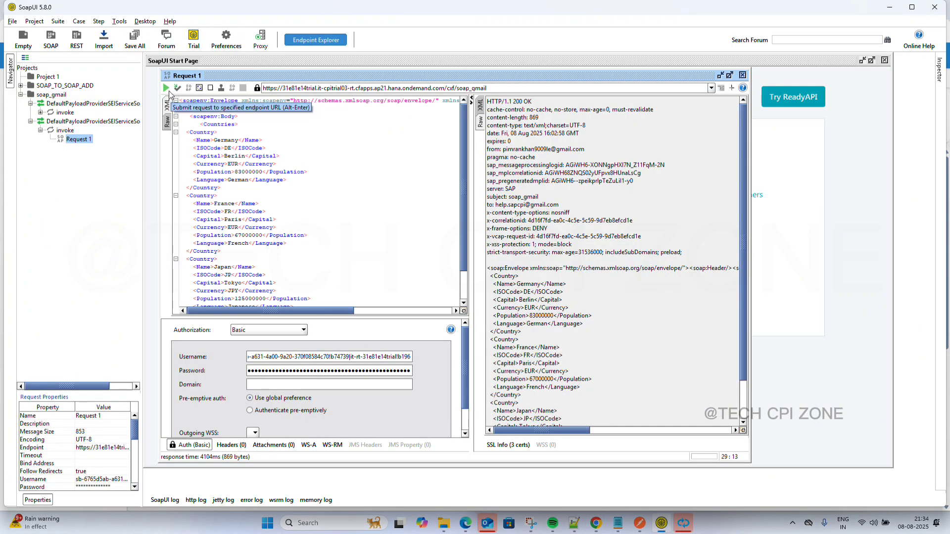
{"action": "left_click", "coordinate": [166, 89]}
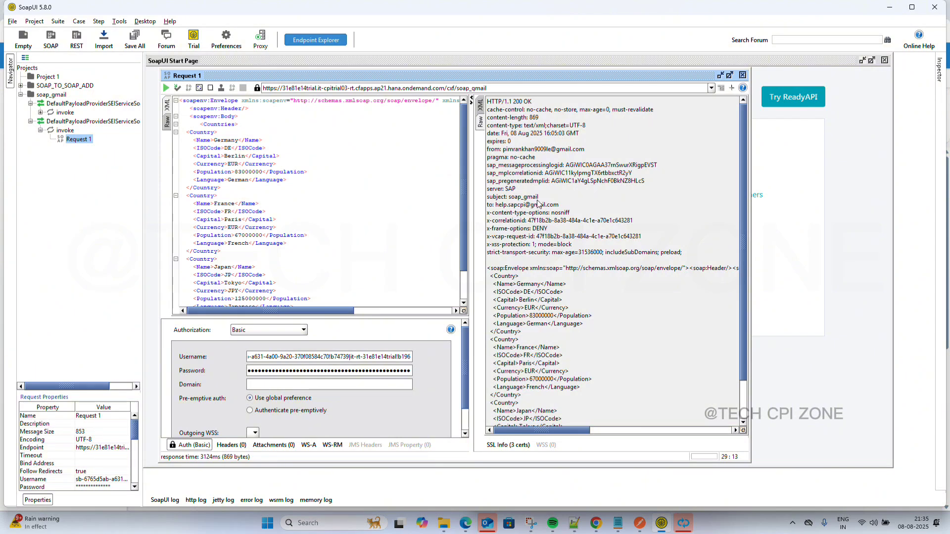
{"action": "mouse_move", "coordinate": [683, 528]}
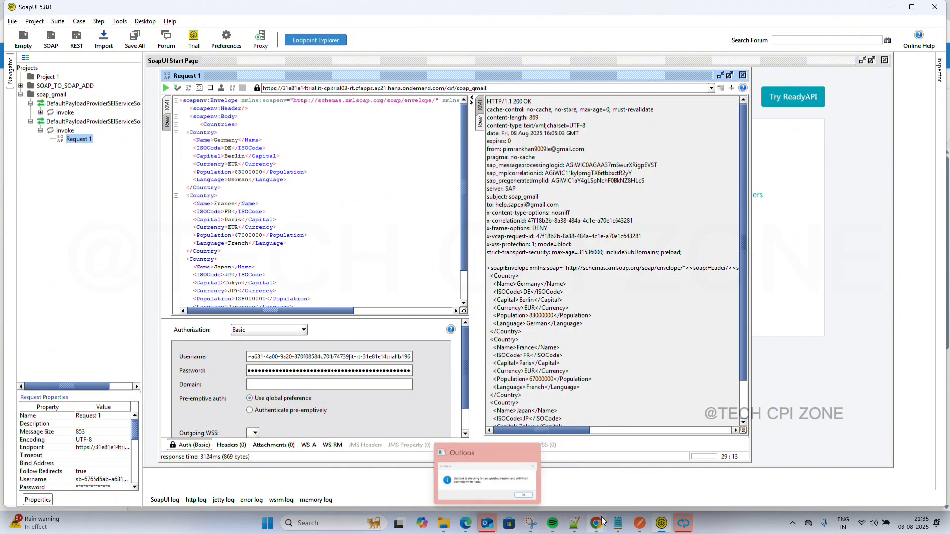
{"action": "mouse_move", "coordinate": [599, 525]}
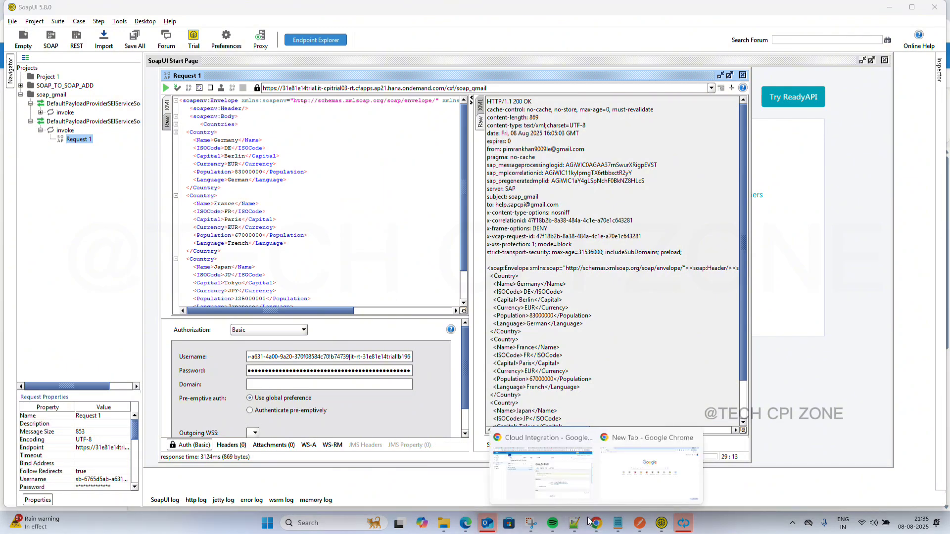
{"action": "left_click", "coordinate": [542, 492]}
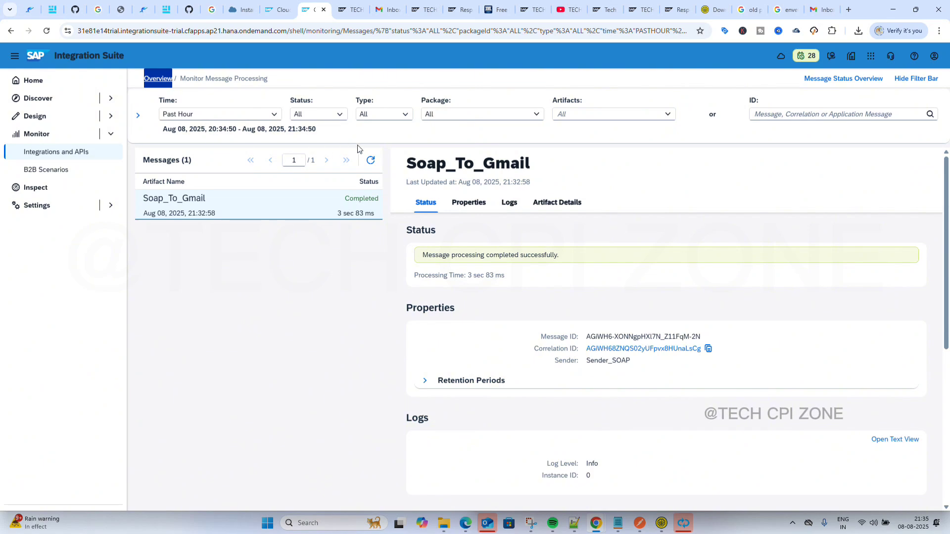
Refresh the message list, open the newest message's trace and select its first SOAP run step.
{"action": "left_click", "coordinate": [370, 160]}
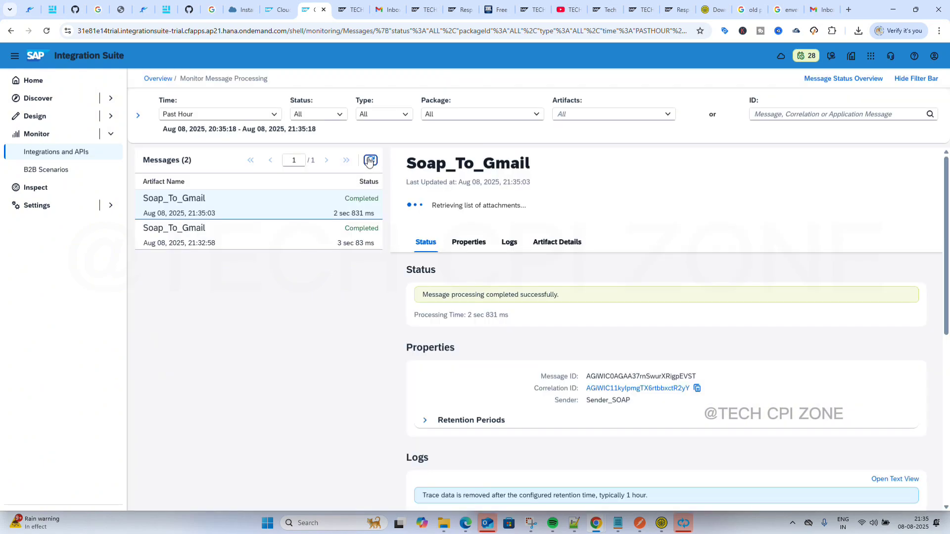
{"action": "scroll", "coordinate": [521, 320], "scroll_direction": "down", "scroll_amount": 3}
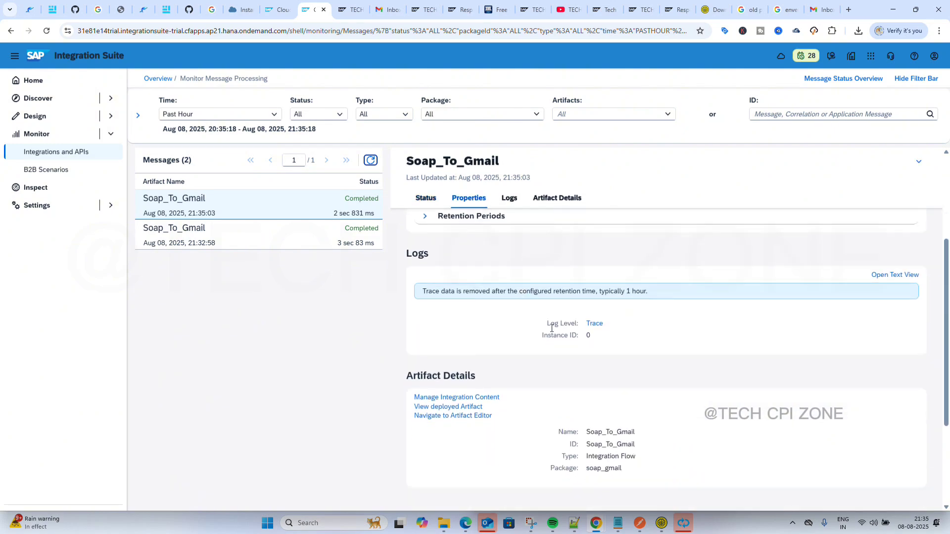
{"action": "left_click", "coordinate": [596, 324]}
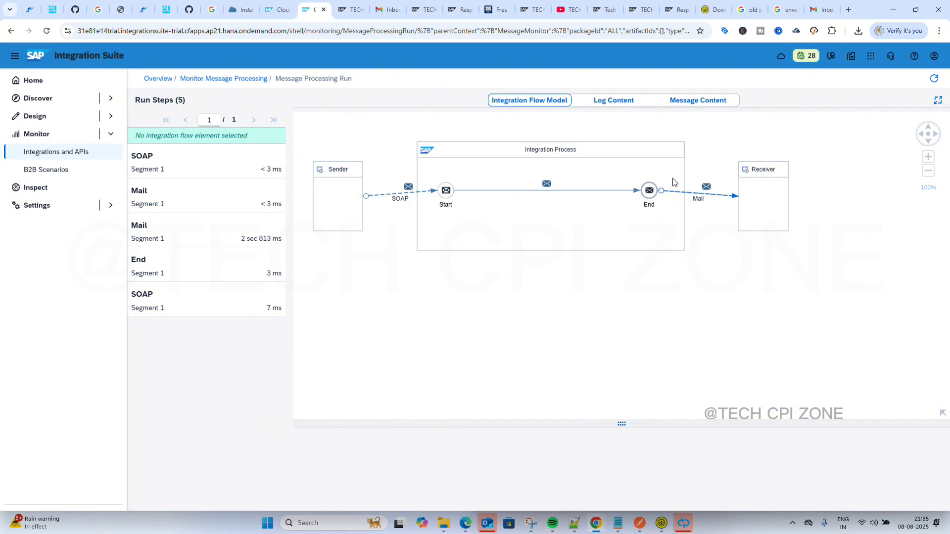
{"action": "left_click", "coordinate": [225, 168]}
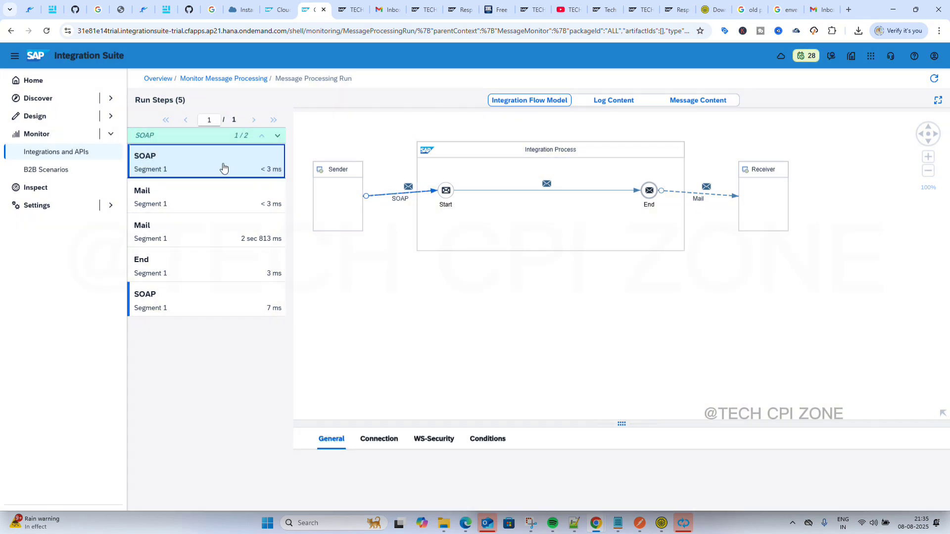
View the SOAP step's payload, then select the whole Countries XML recorded before the End step.
{"action": "left_click", "coordinate": [686, 106]}
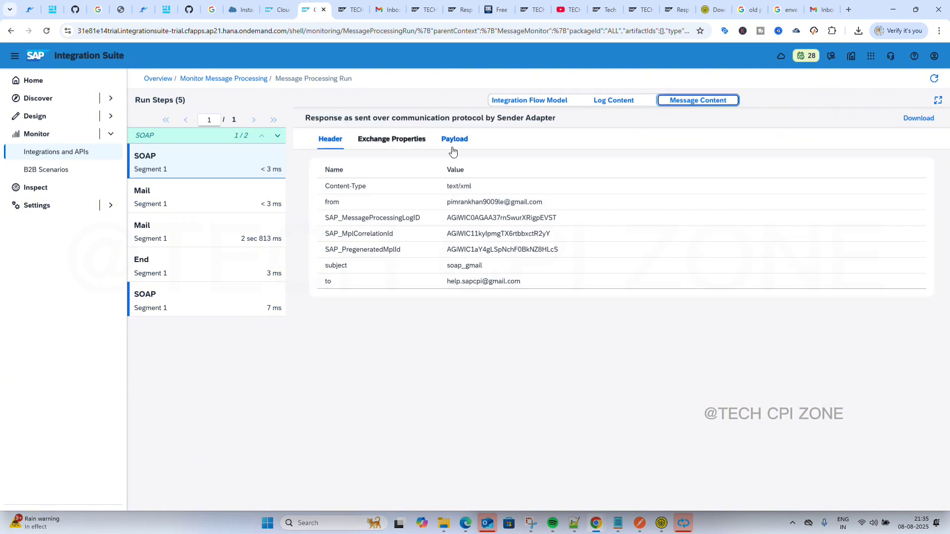
{"action": "left_click", "coordinate": [453, 141]}
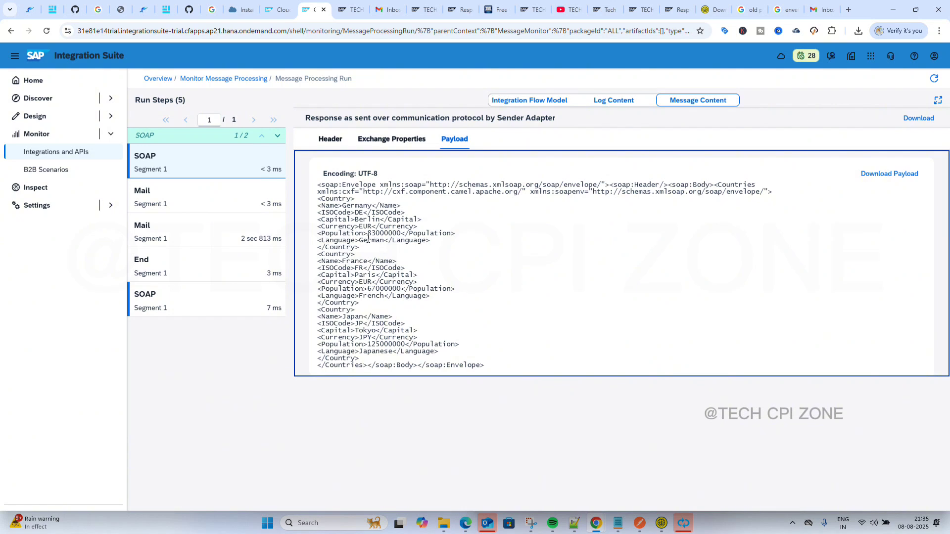
{"action": "left_click", "coordinate": [177, 267]}
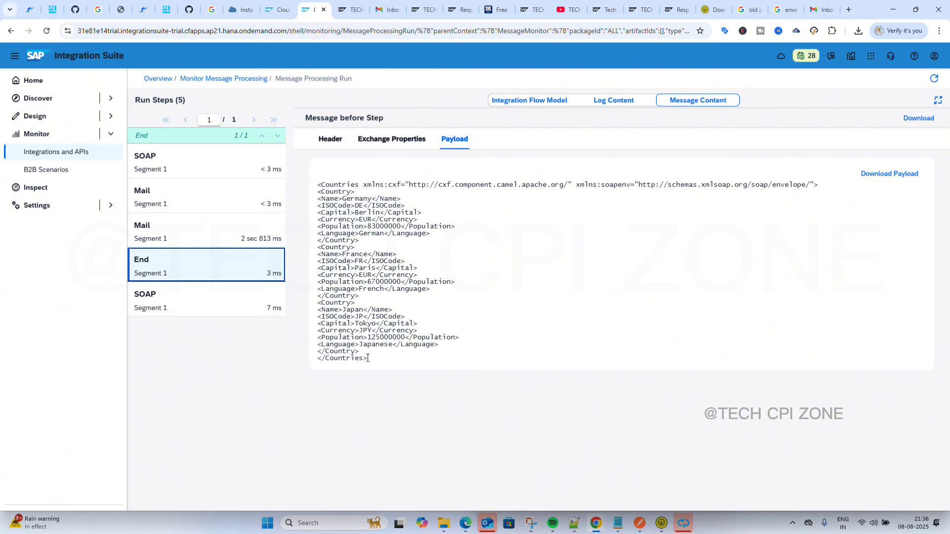
{"action": "left_click_drag", "start_coordinate": [375, 357], "coordinate": [304, 200]}
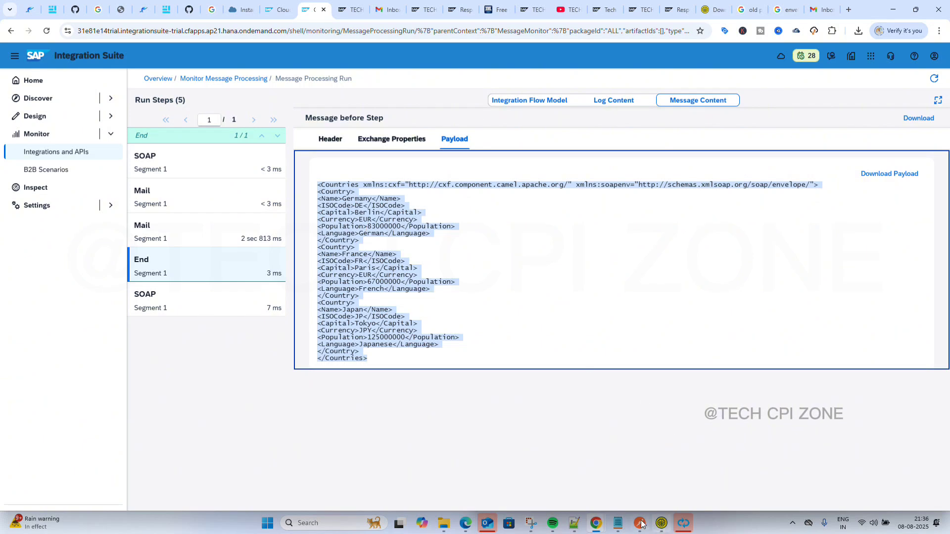
{"action": "left_click", "coordinate": [573, 524]}
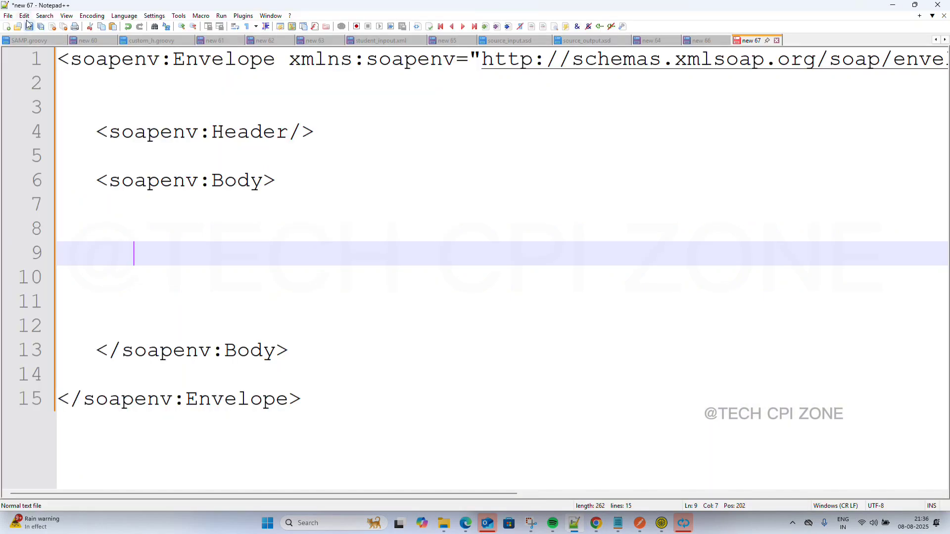
Paste the copied Countries payload into a new Notepad++ document.
{"action": "left_click", "coordinate": [7, 26]}
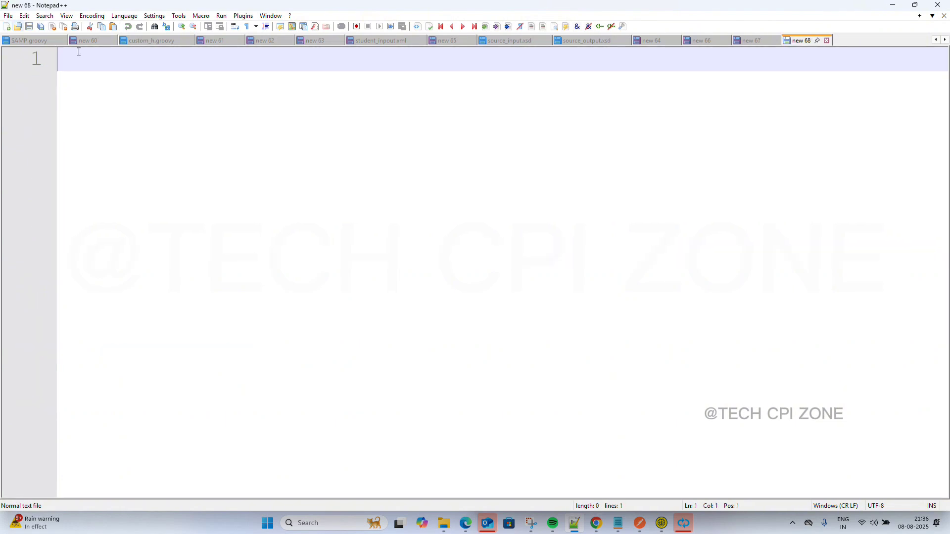
{"action": "scroll", "coordinate": [150, 103], "scroll_direction": "down", "scroll_amount": 4}
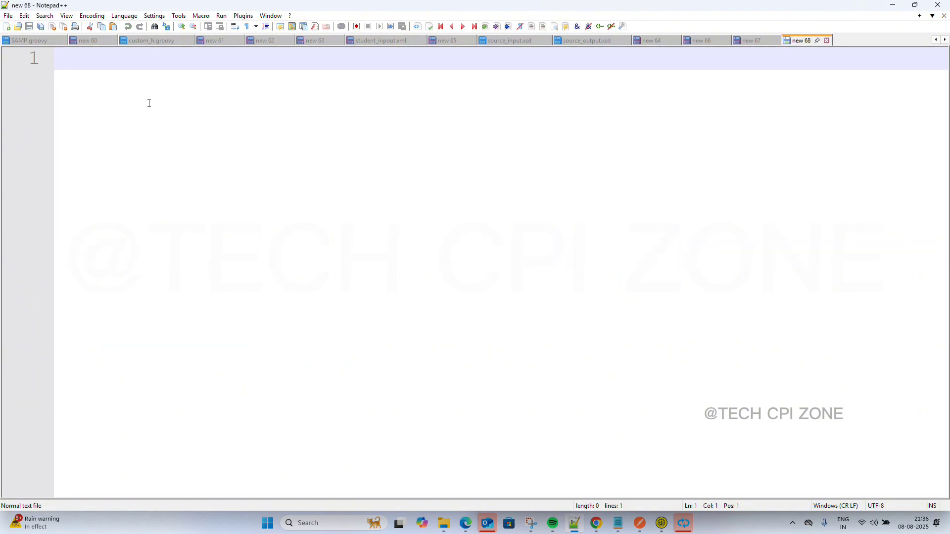
{"action": "scroll", "coordinate": [150, 103], "scroll_direction": "down", "scroll_amount": 3}
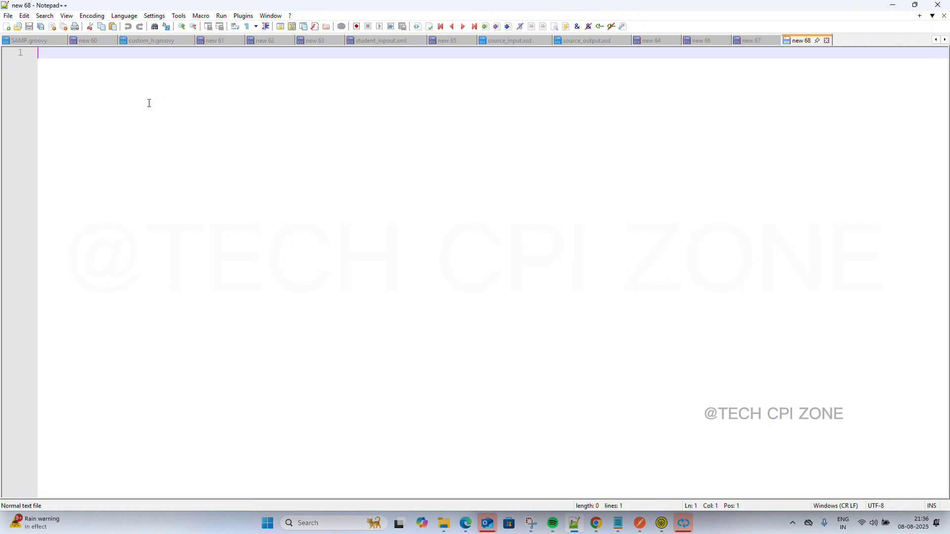
{"action": "scroll", "coordinate": [150, 103], "scroll_direction": "down", "scroll_amount": 2}
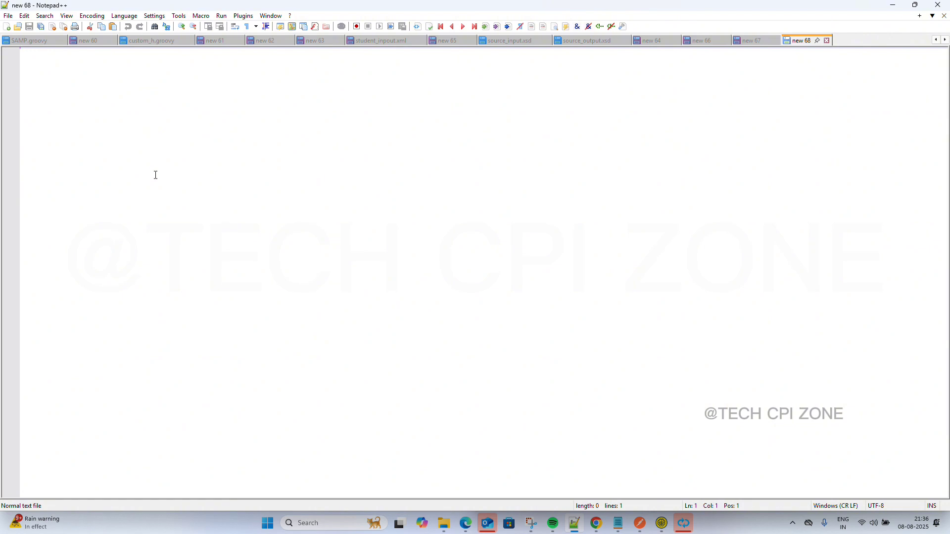
{"action": "key", "text": "ctrl+v"}
{"action": "scroll", "coordinate": [155, 175], "scroll_direction": "up", "scroll_amount": 8}
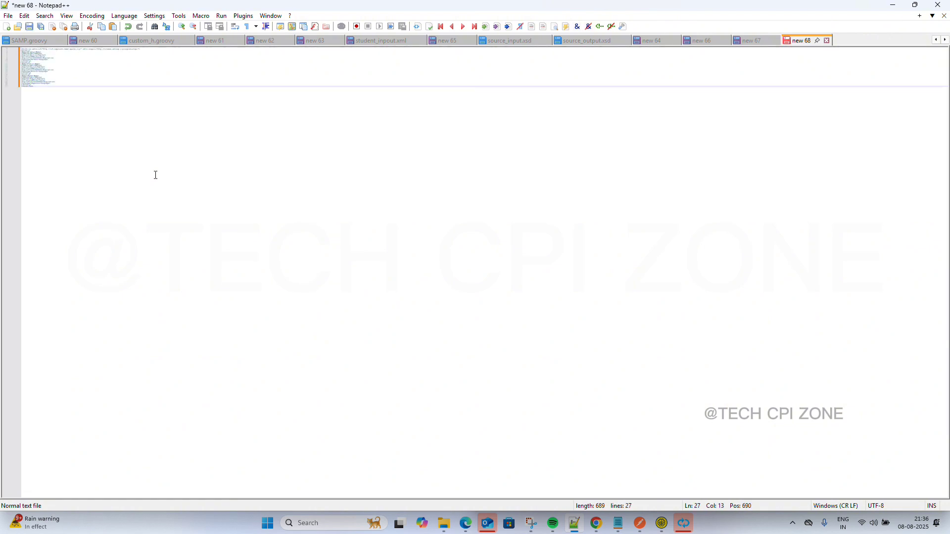
{"action": "scroll", "coordinate": [155, 175], "scroll_direction": "up", "scroll_amount": 2}
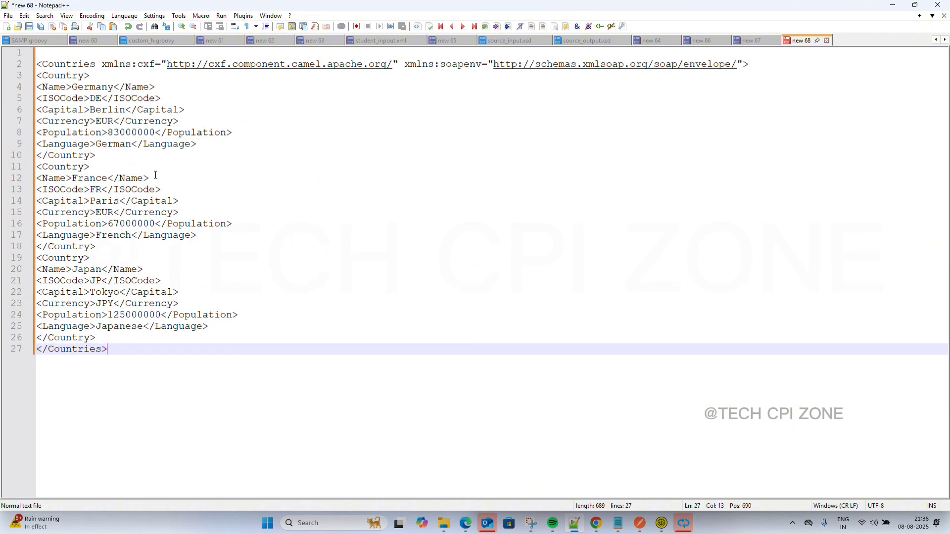
{"action": "scroll", "coordinate": [148, 152], "scroll_direction": "down", "scroll_amount": 3}
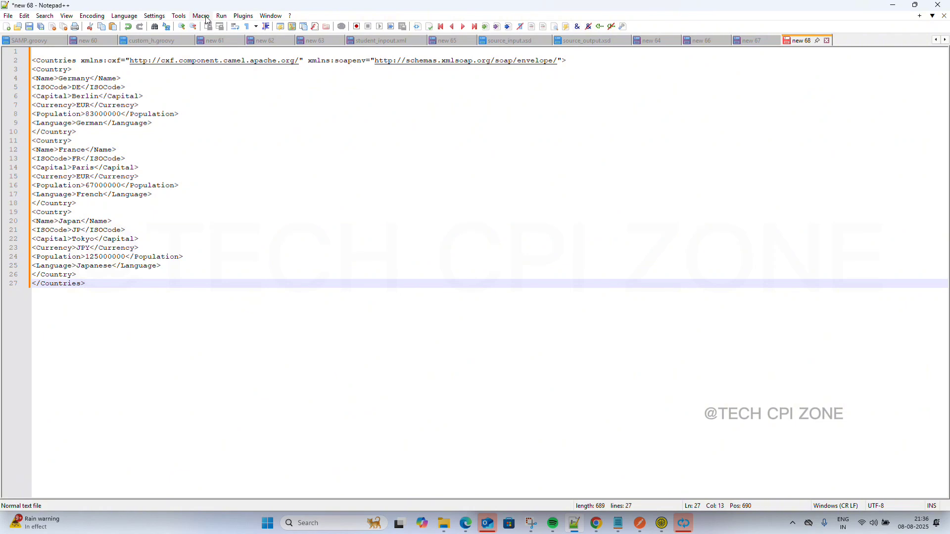
Set the document's language to XML so the payload is highlighted and foldable.
{"action": "left_click", "coordinate": [124, 15]}
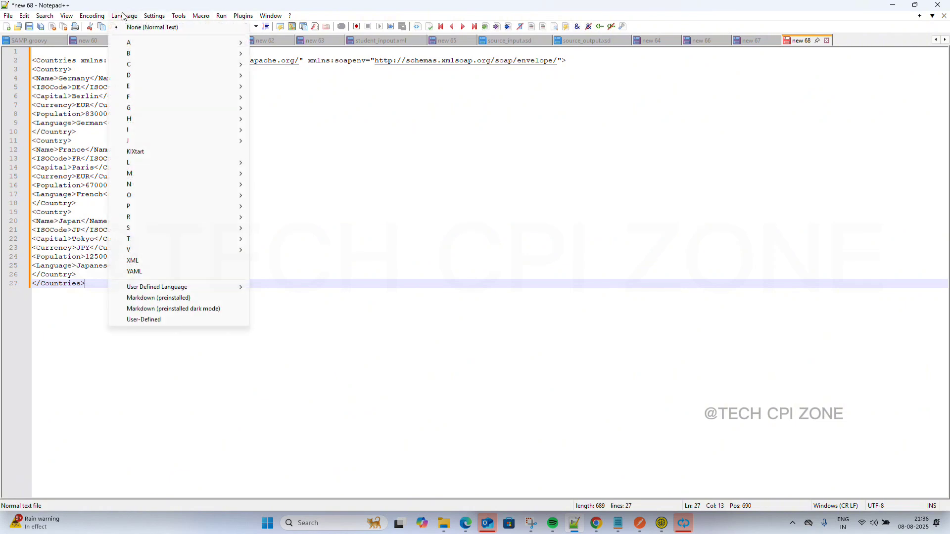
{"action": "left_click", "coordinate": [147, 261]}
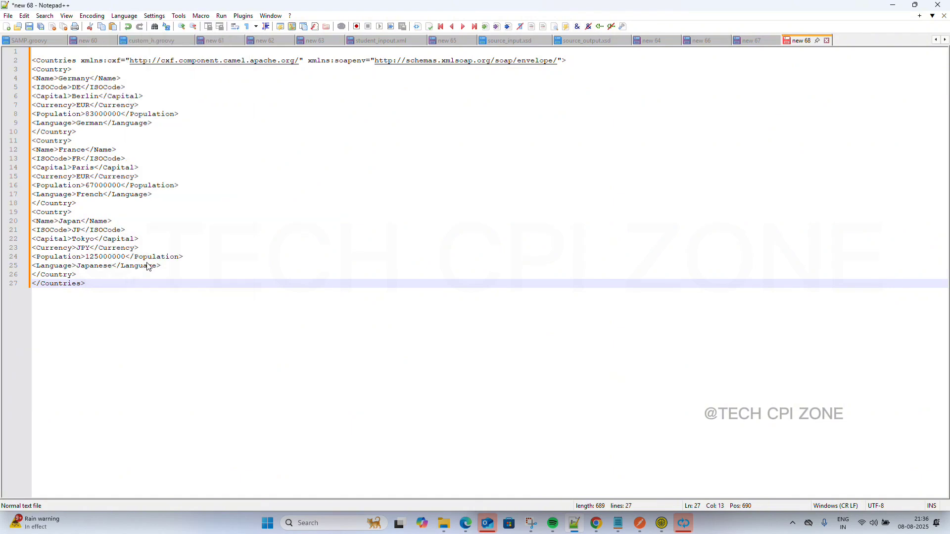
{"action": "left_click", "coordinate": [233, 202]}
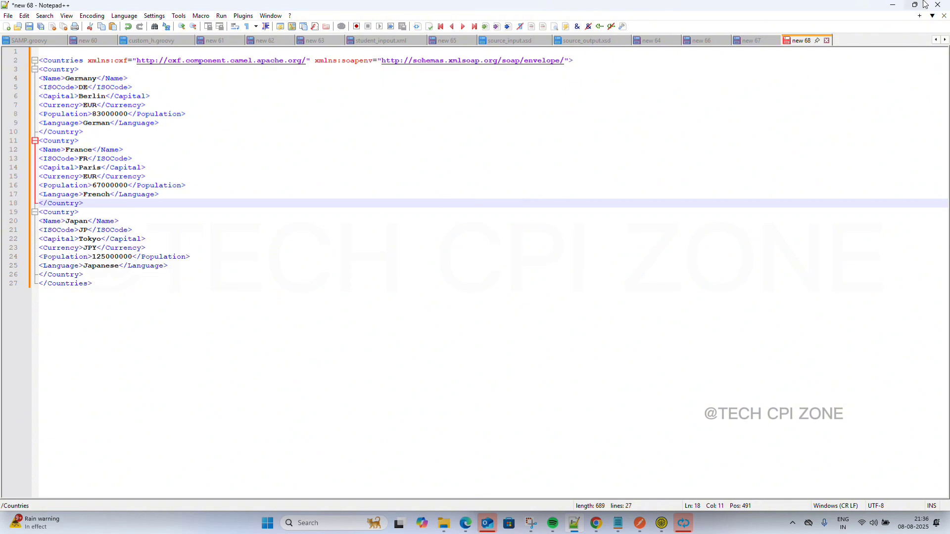
{"action": "left_click", "coordinate": [891, 6]}
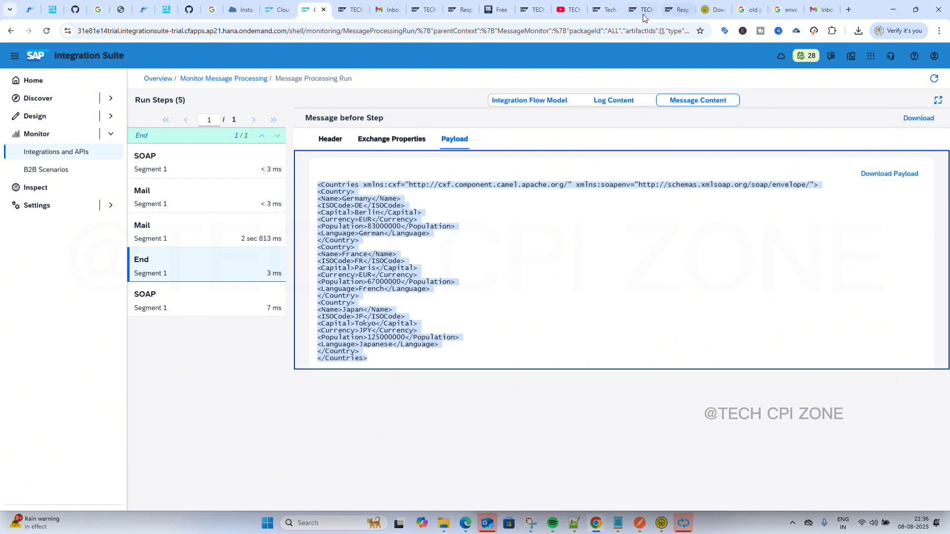
Copy the Germany, France and Japan Country entries through </Countries> into new 67's soapenv:Body.
{"action": "left_click", "coordinate": [277, 9]}
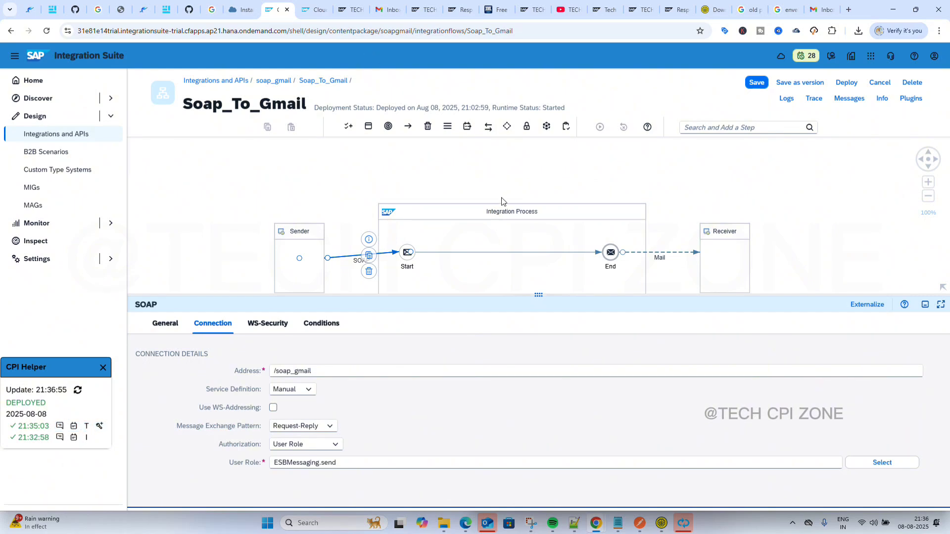
{"action": "left_click", "coordinate": [574, 525]}
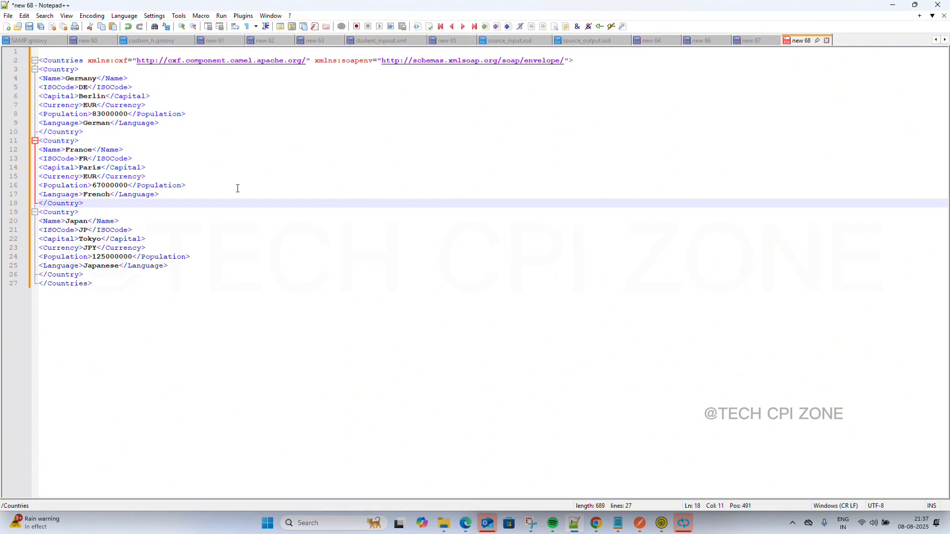
{"action": "left_click", "coordinate": [748, 45]}
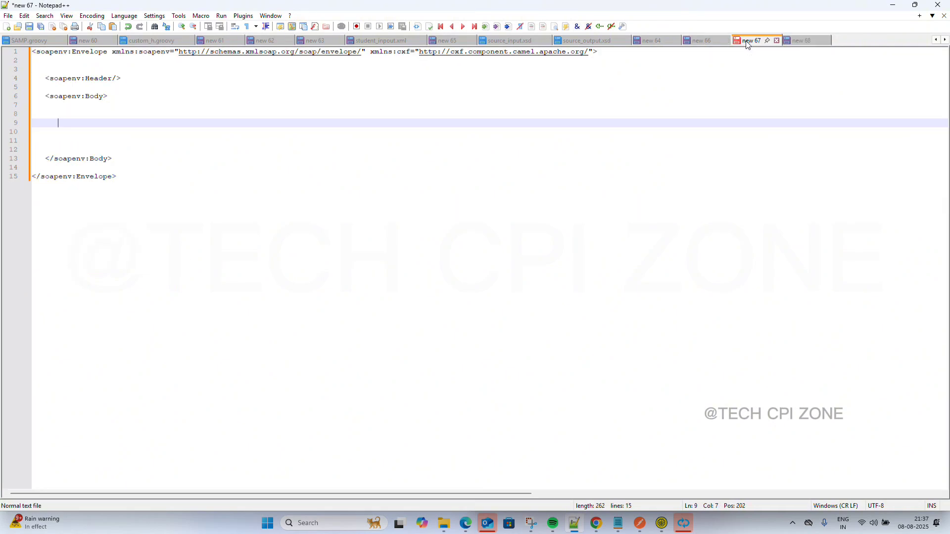
{"action": "left_click", "coordinate": [800, 40]}
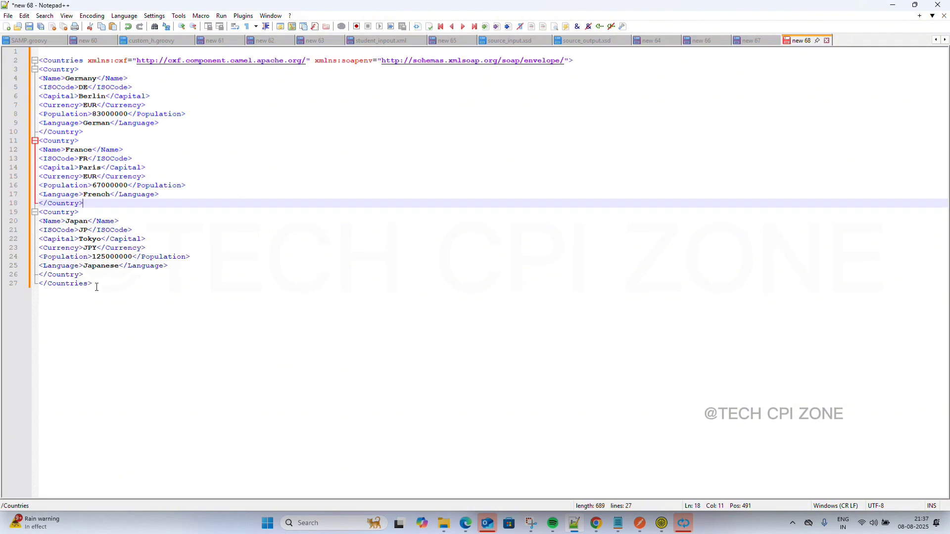
{"action": "left_click_drag", "start_coordinate": [93, 284], "coordinate": [30, 72]}
{"action": "key", "text": "ctrl+c"}
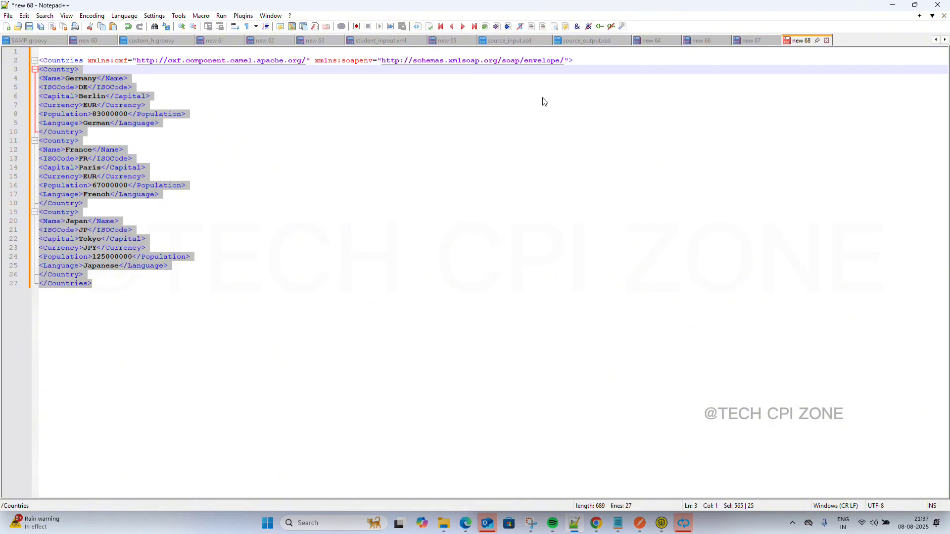
{"action": "left_click", "coordinate": [752, 40]}
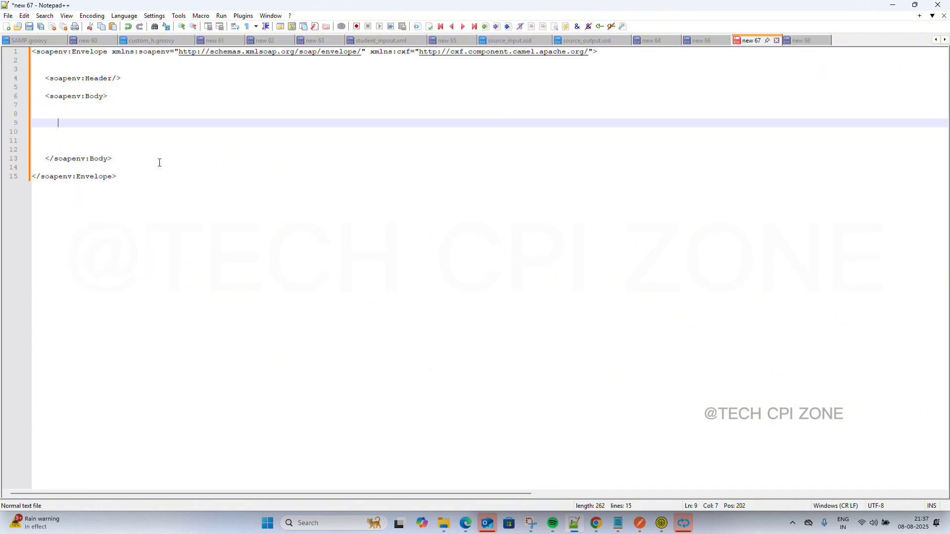
{"action": "key", "text": "ctrl+v"}
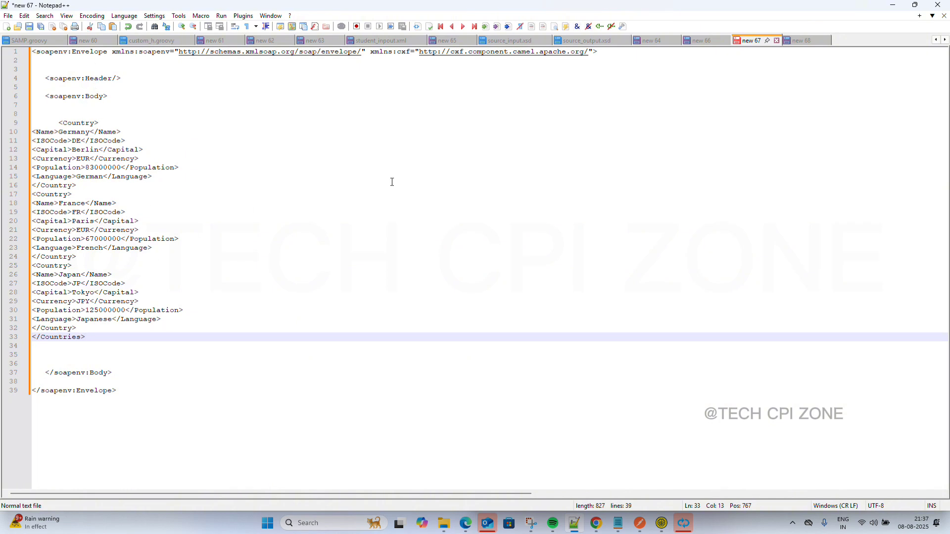
Insert a Content Modifier on the Start–End connection of the Soap_To_Gmail flow.
{"action": "left_click", "coordinate": [893, 5]}
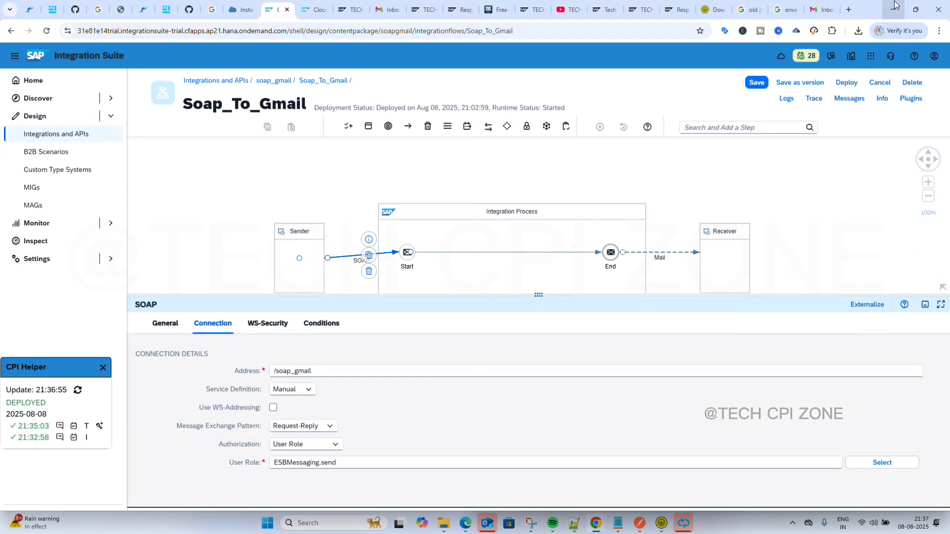
{"action": "left_click", "coordinate": [512, 253]}
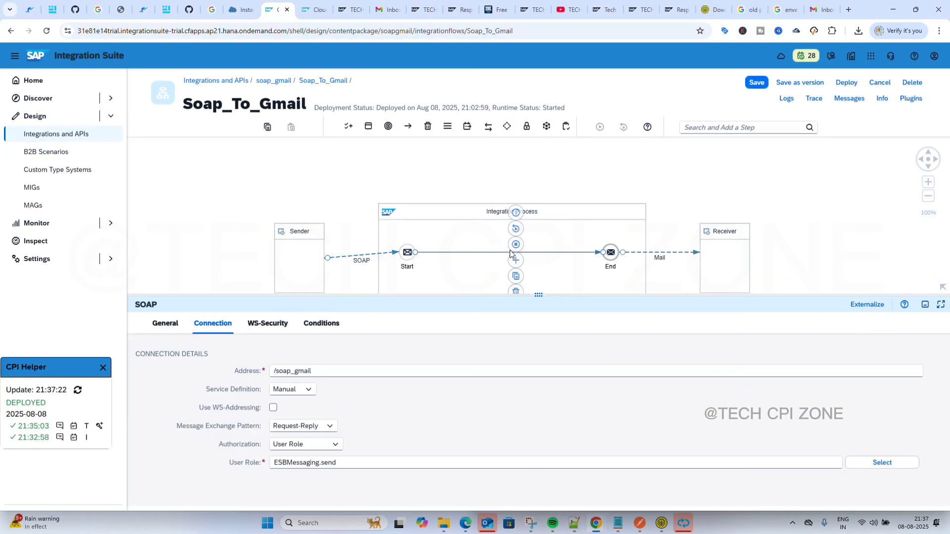
{"action": "left_click", "coordinate": [511, 261]}
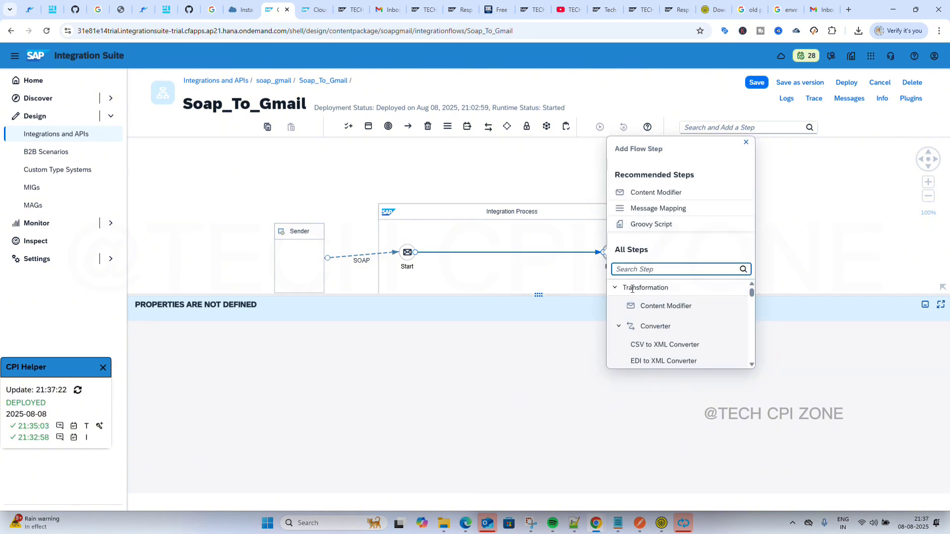
{"action": "left_click", "coordinate": [643, 197]}
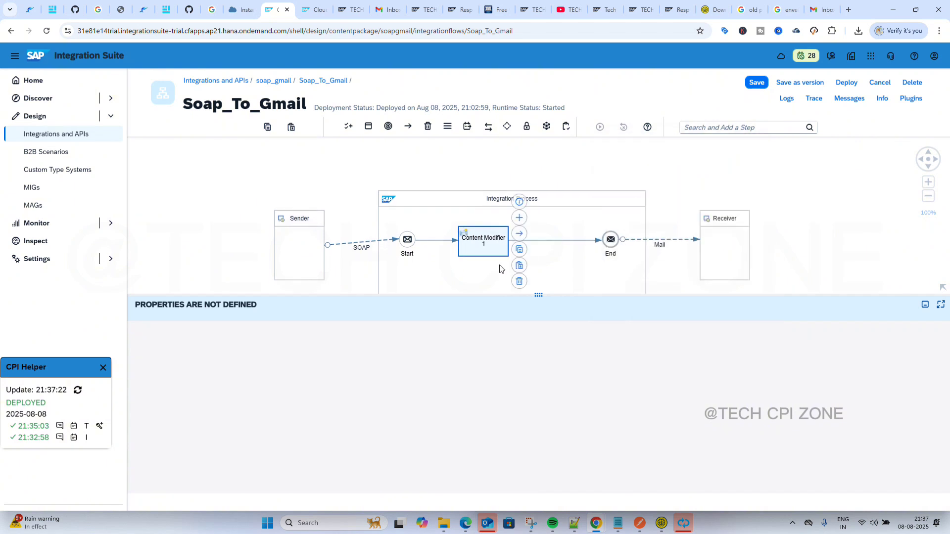
Set Content Modifier 1's message body type to Expression and clear the Body field.
{"action": "left_click", "coordinate": [357, 325]}
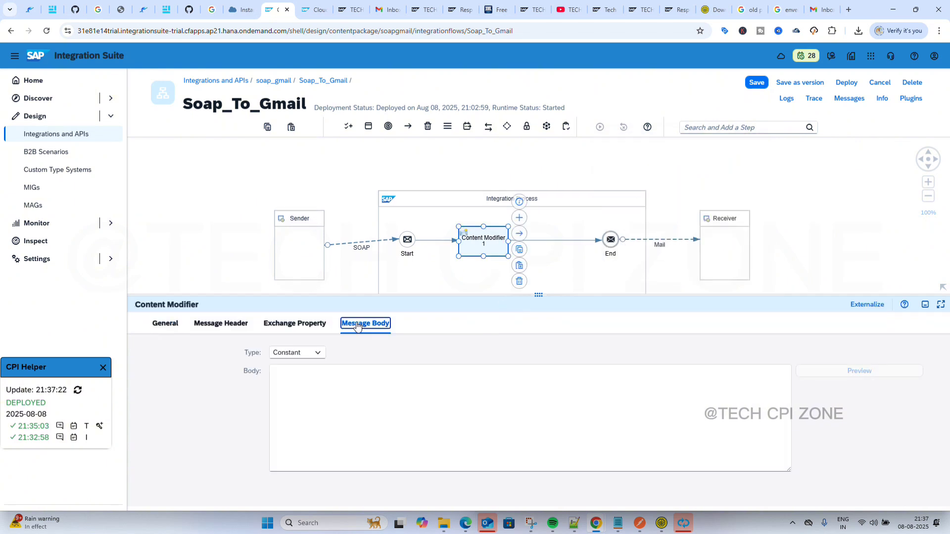
{"action": "left_click", "coordinate": [308, 354]}
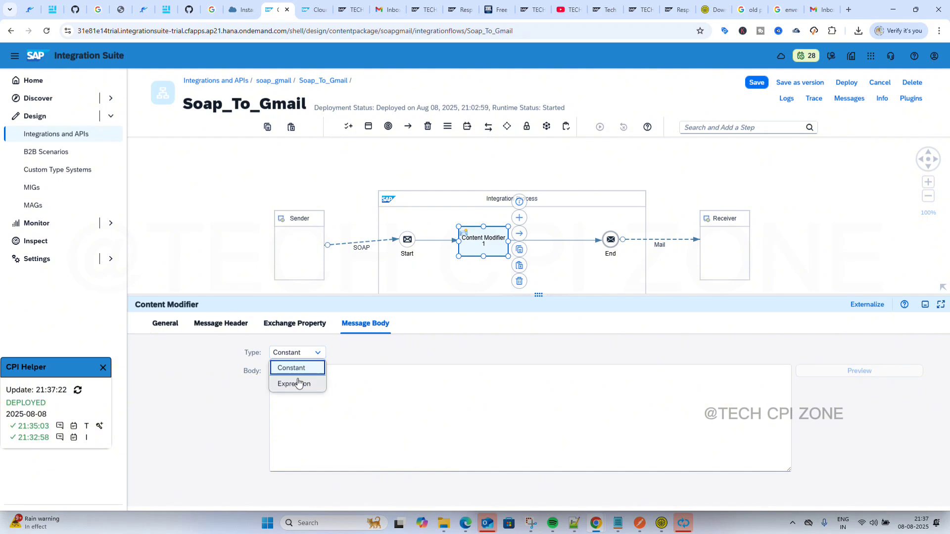
{"action": "left_click", "coordinate": [298, 383]}
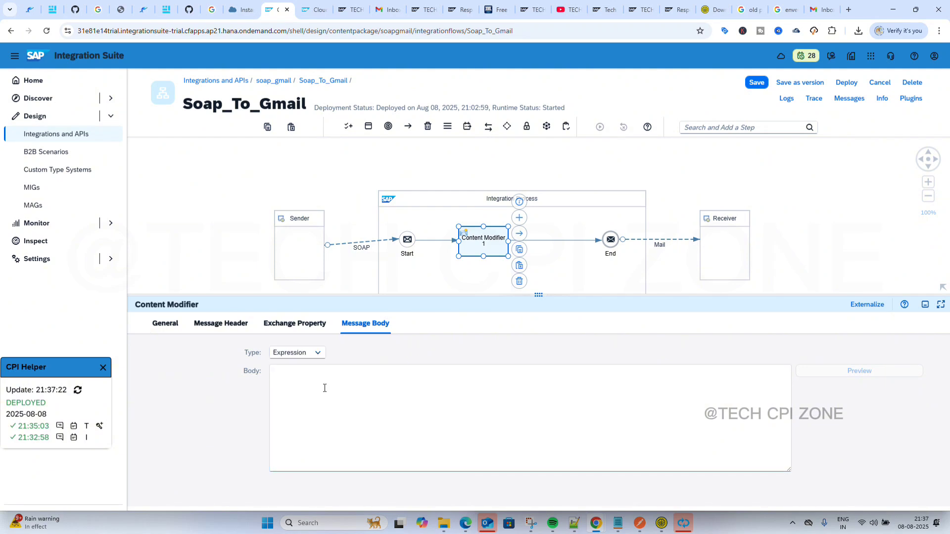
{"action": "key", "text": "BackSpace"}
{"action": "key", "text": "BackSpace"}
Undo the pasted Country entries in new 67, select the envelope, then return to the Soap_To_Gmail flow.
{"action": "left_click", "coordinate": [663, 525]}
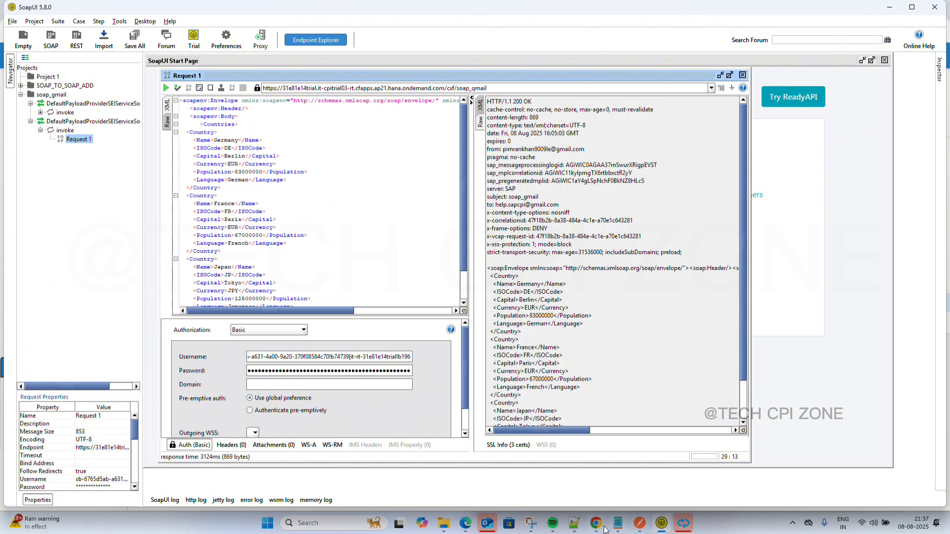
{"action": "left_click", "coordinate": [574, 525]}
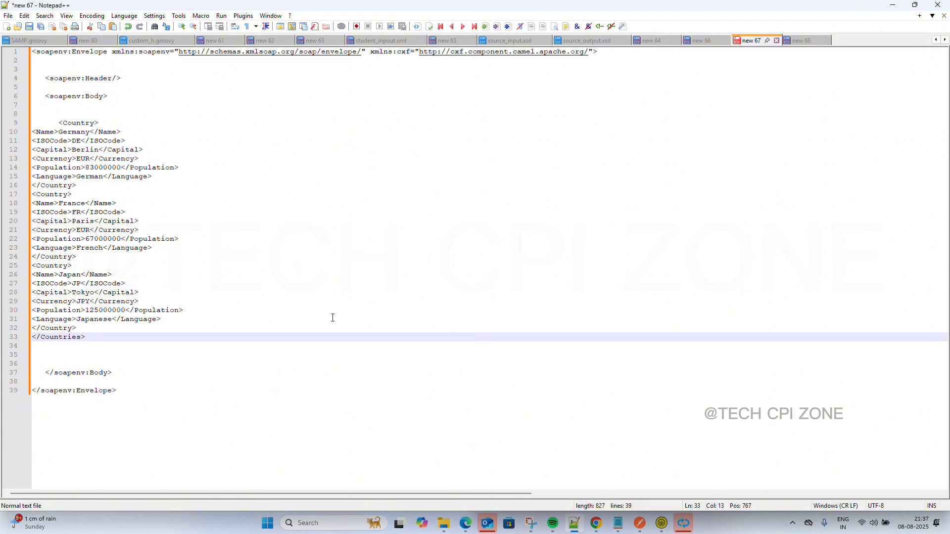
{"action": "key", "text": "ctrl+z"}
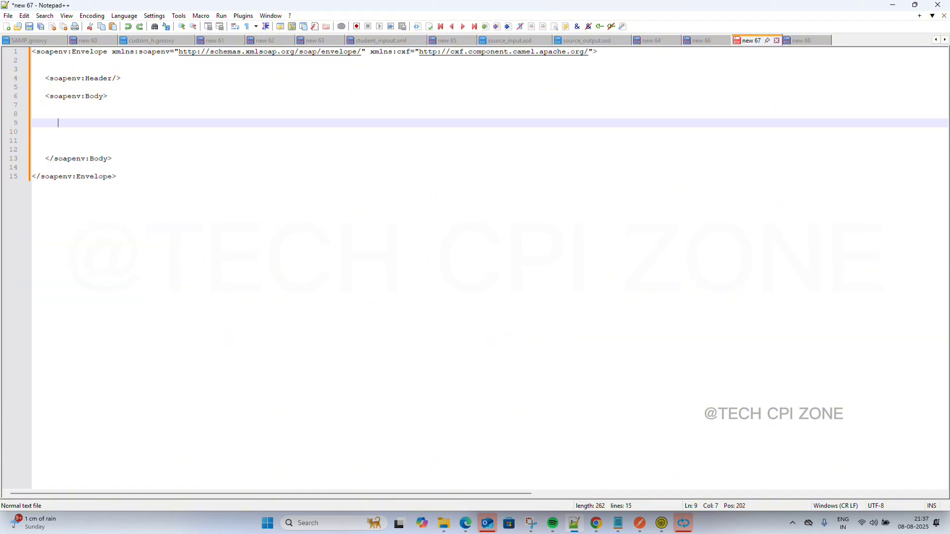
{"action": "key", "text": "ctrl+a"}
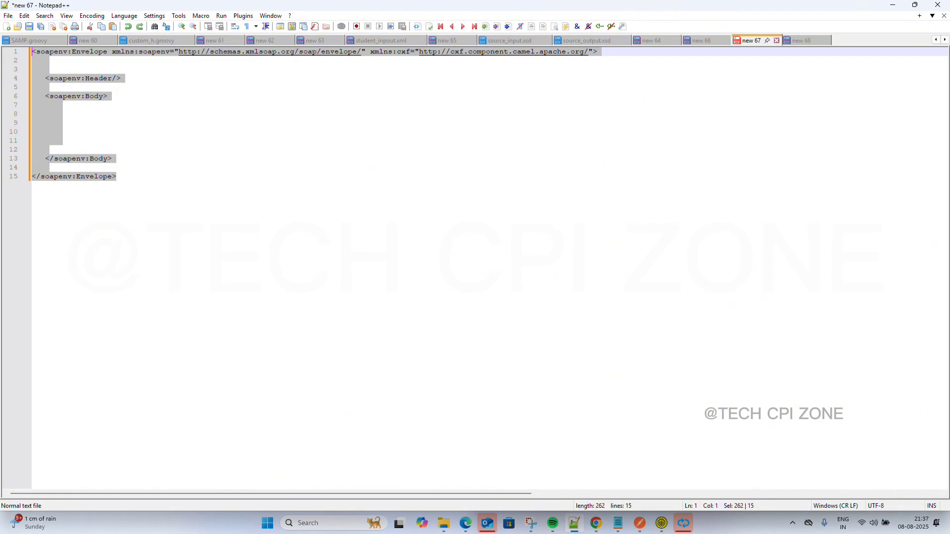
{"action": "left_click", "coordinate": [108, 122]}
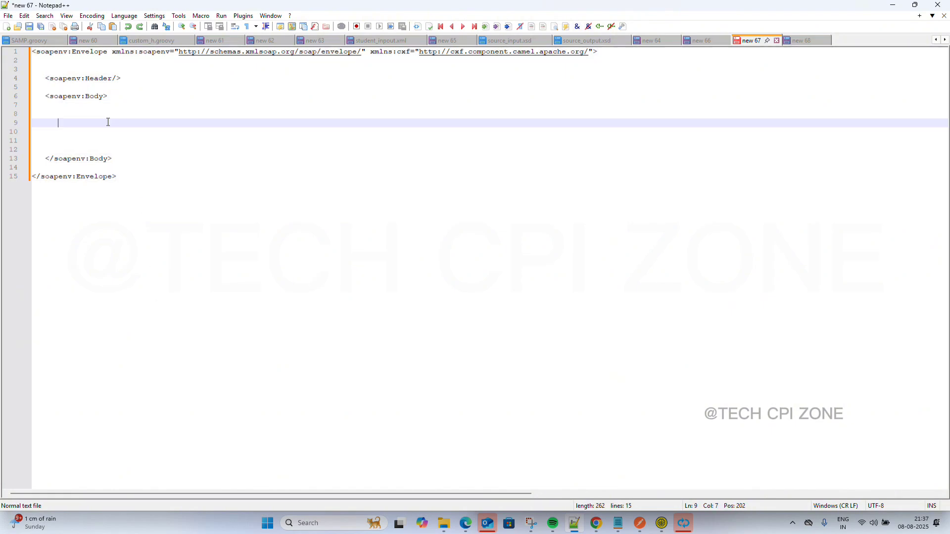
{"action": "left_click", "coordinate": [893, 5]}
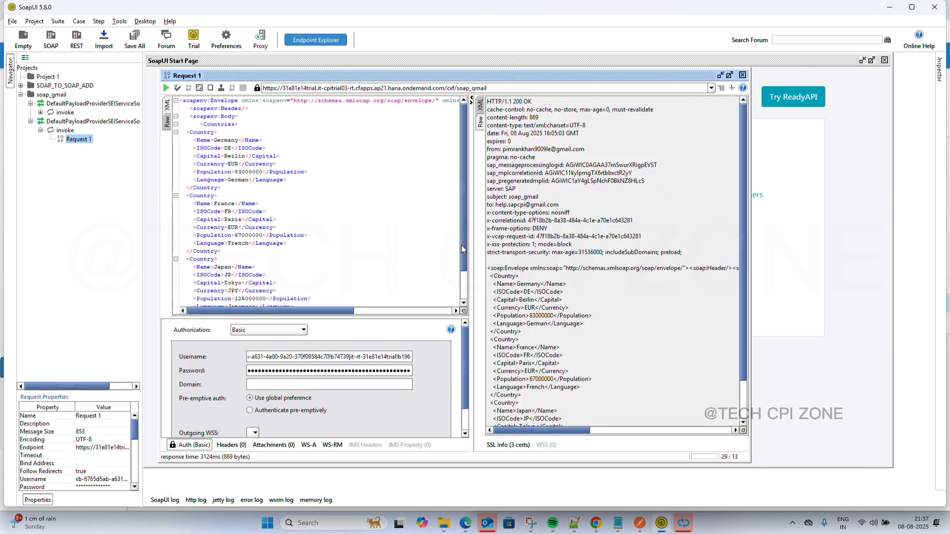
{"action": "mouse_move", "coordinate": [596, 524]}
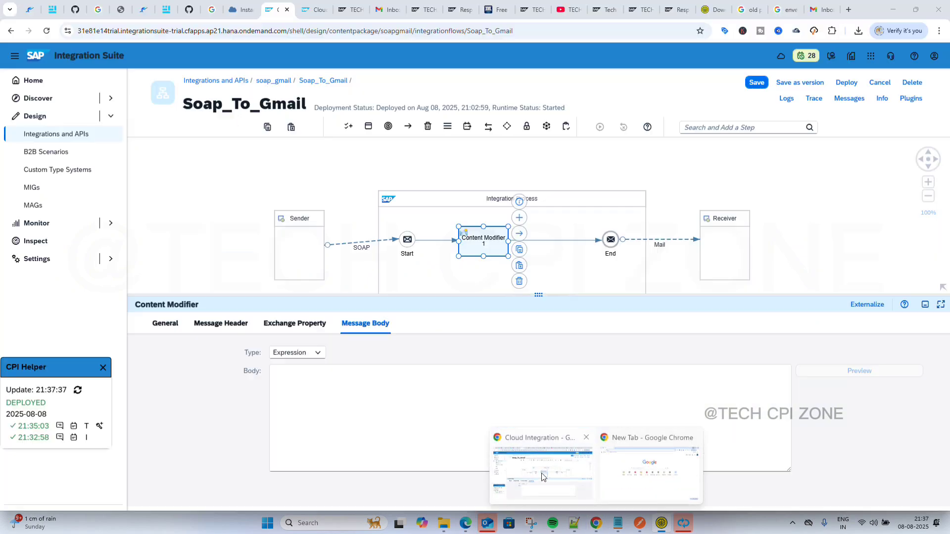
{"action": "left_click", "coordinate": [543, 473]}
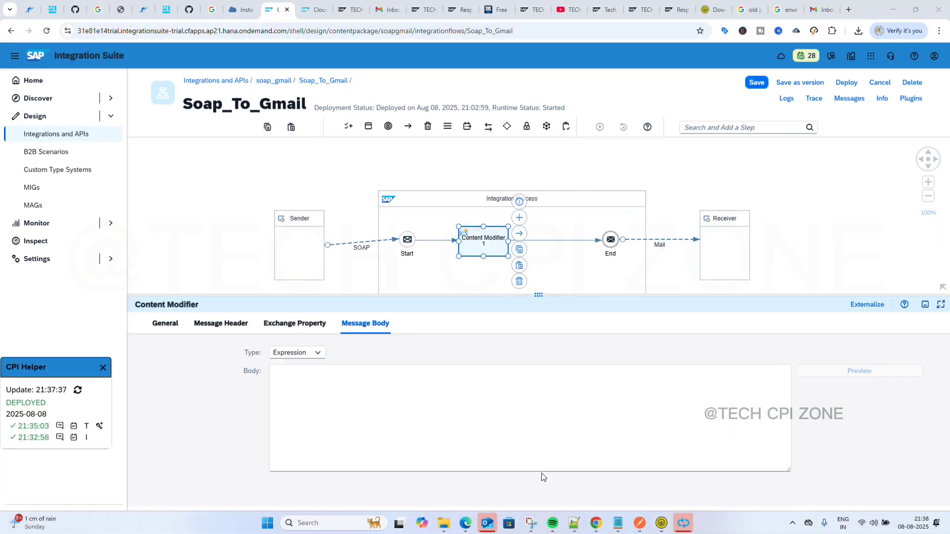
Paste the SOAP envelope into the Message Body and remove the blank lines around the Header.
{"action": "left_click", "coordinate": [325, 408]}
{"action": "key", "text": "ctrl+v"}
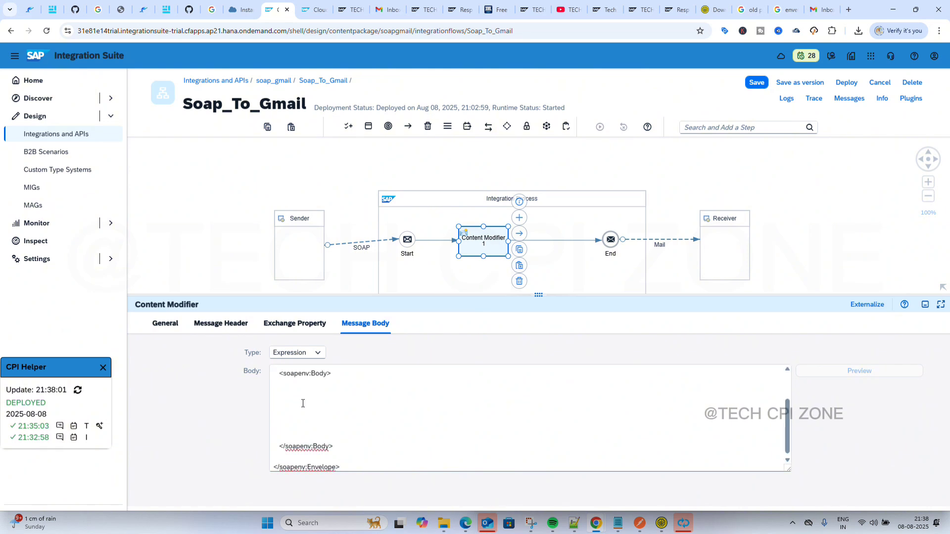
{"action": "scroll", "coordinate": [315, 394], "scroll_direction": "up", "scroll_amount": 5}
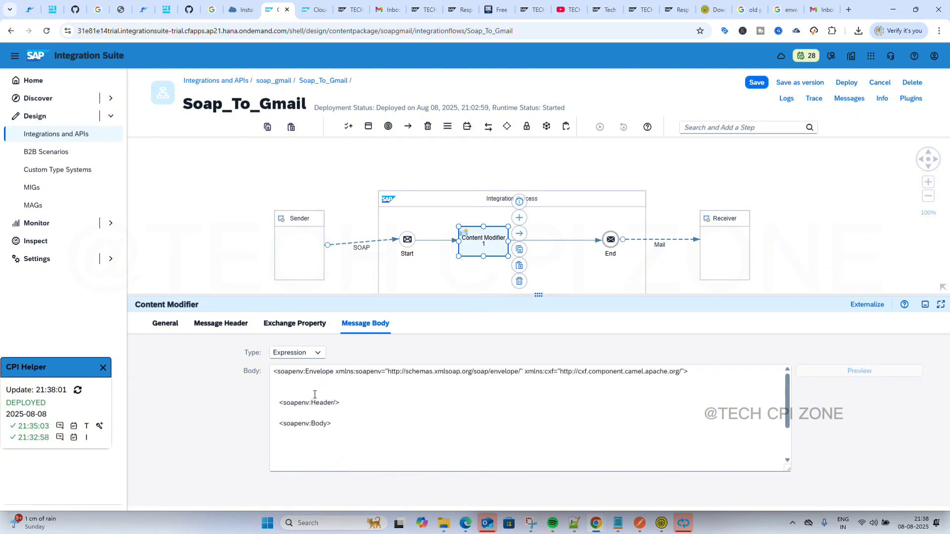
{"action": "scroll", "coordinate": [315, 396], "scroll_direction": "down", "scroll_amount": 1}
{"action": "scroll", "coordinate": [313, 396], "scroll_direction": "up", "scroll_amount": 1}
{"action": "left_click", "coordinate": [302, 394]}
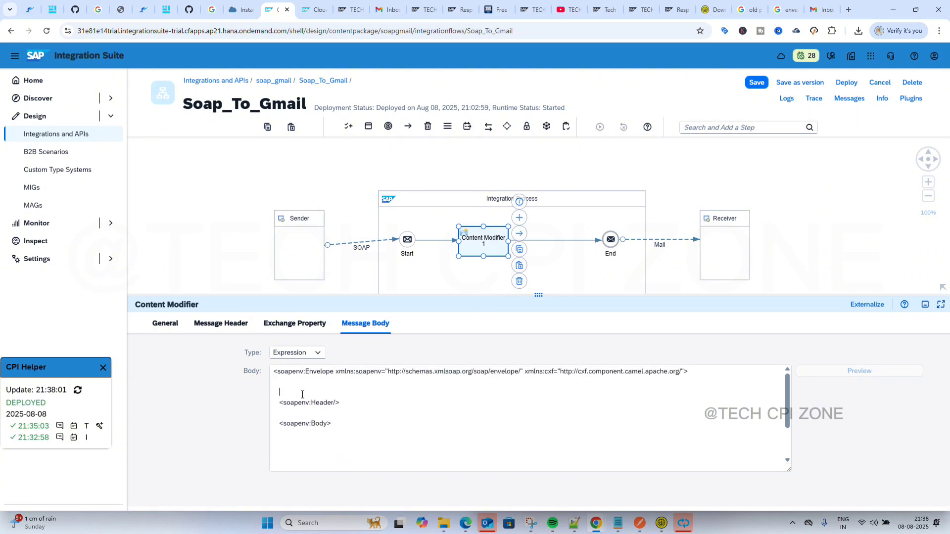
{"action": "key", "text": "BackSpace"}
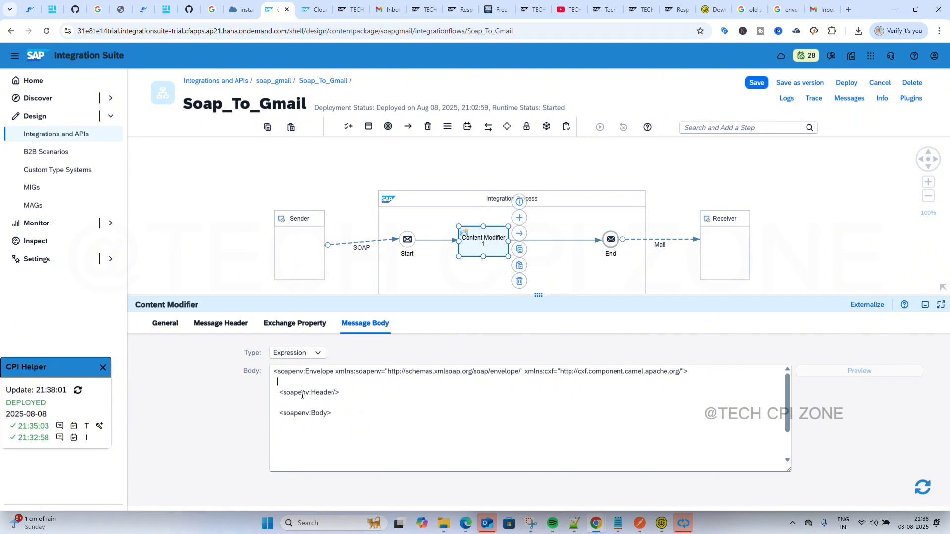
{"action": "key", "text": "BackSpace"}
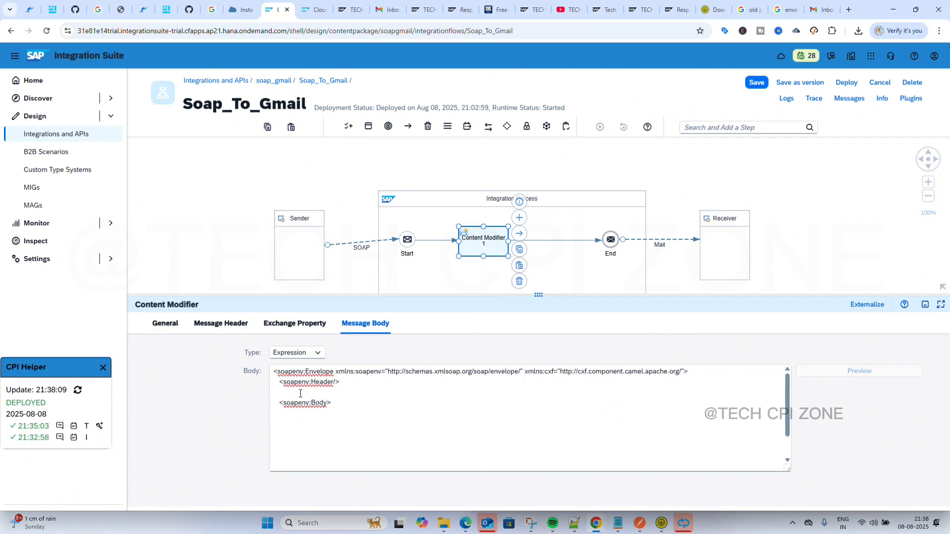
{"action": "key", "text": "BackSpace"}
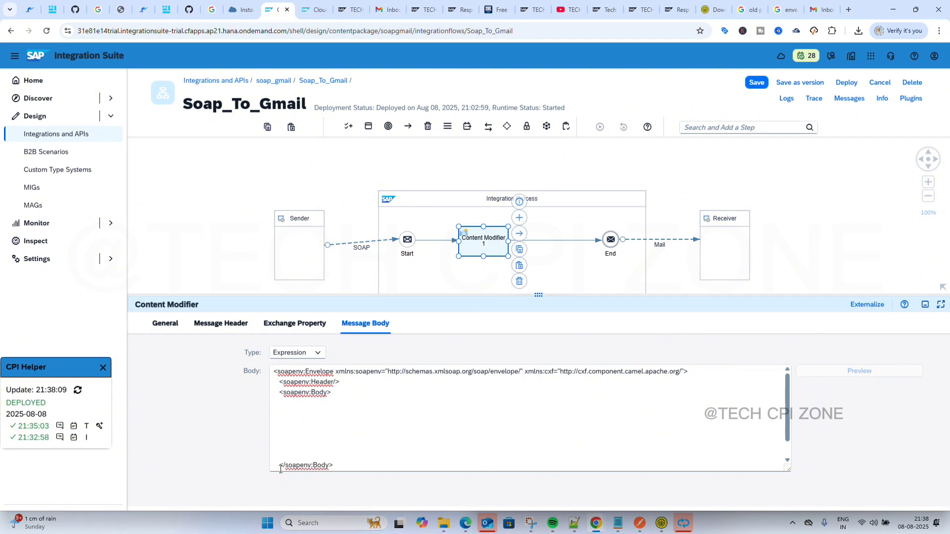
Remove the blank lines inside soapenv:Body and before </soapenv:Envelope>, then enter ${in.body} in the Body.
{"action": "left_click", "coordinate": [290, 450]}
{"action": "scroll", "coordinate": [290, 451], "scroll_direction": "down", "scroll_amount": 1}
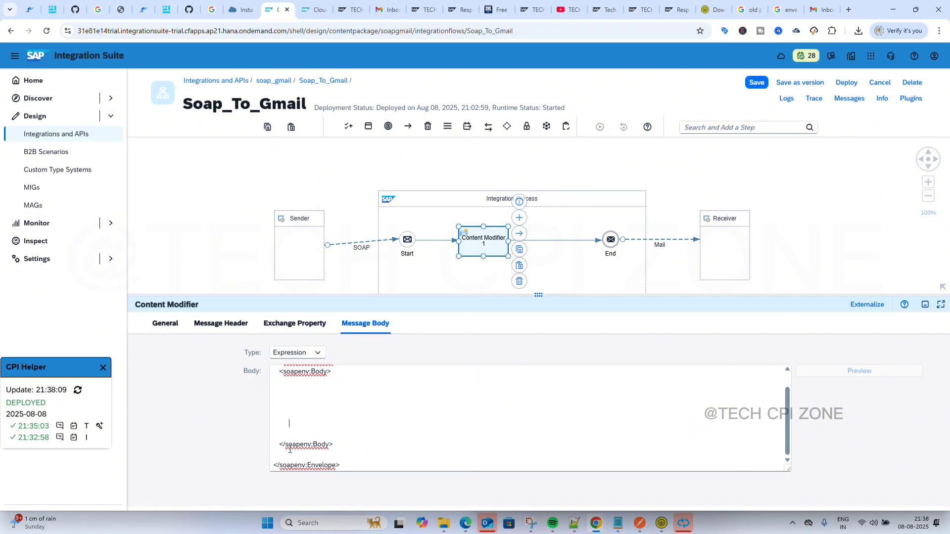
{"action": "left_click", "coordinate": [287, 455]}
{"action": "key", "text": "BackSpace"}
{"action": "left_click", "coordinate": [291, 444]}
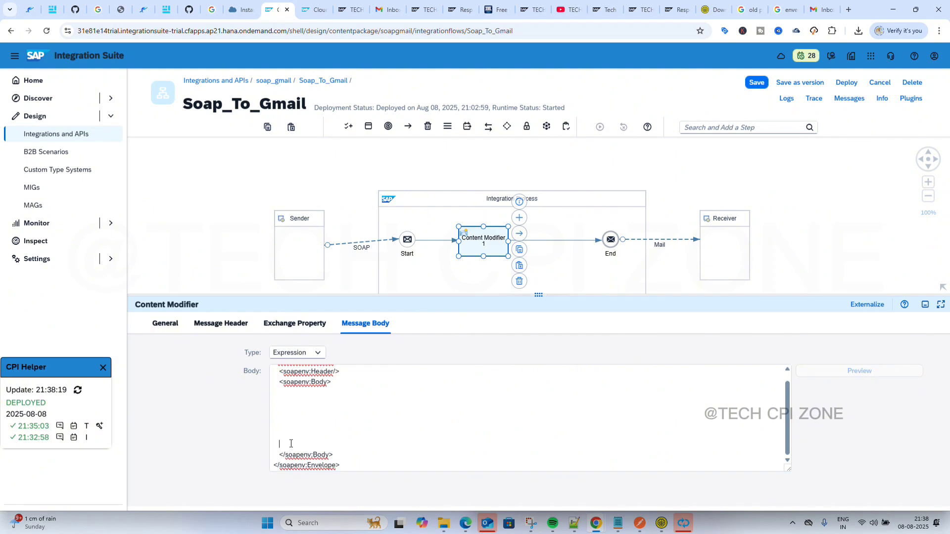
{"action": "key", "text": "BackSpace"}
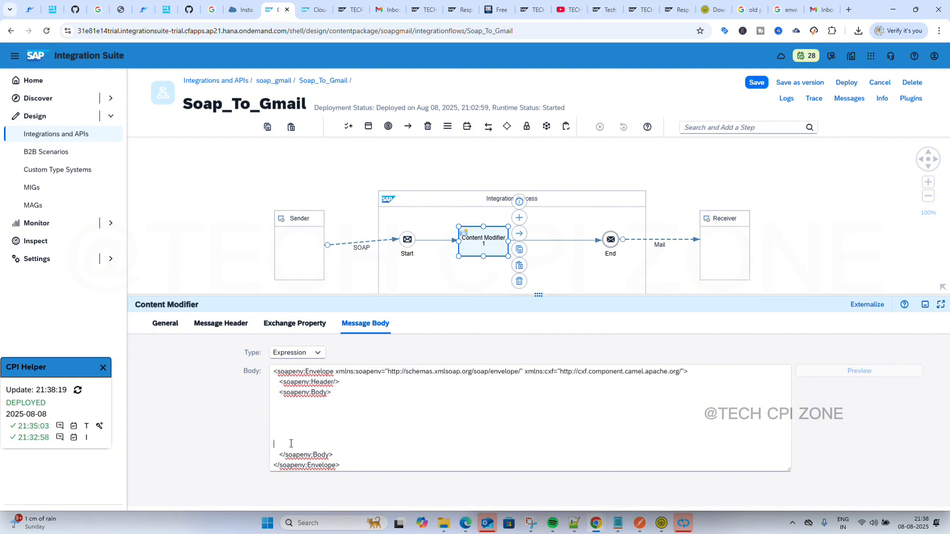
{"action": "key", "text": "BackSpace"}
{"action": "key", "text": "BackSpace"}
{"action": "key", "text": "BackSpace"}
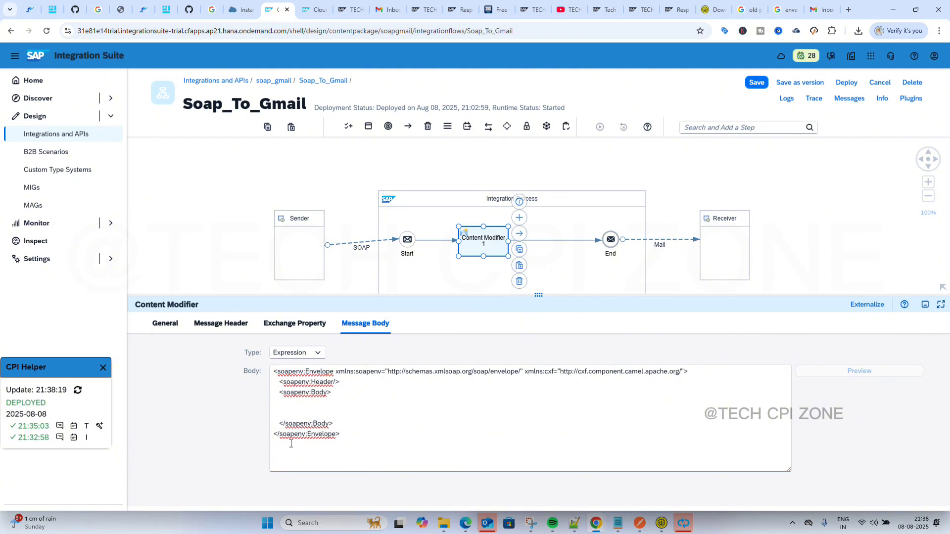
{"action": "key", "text": "BackSpace"}
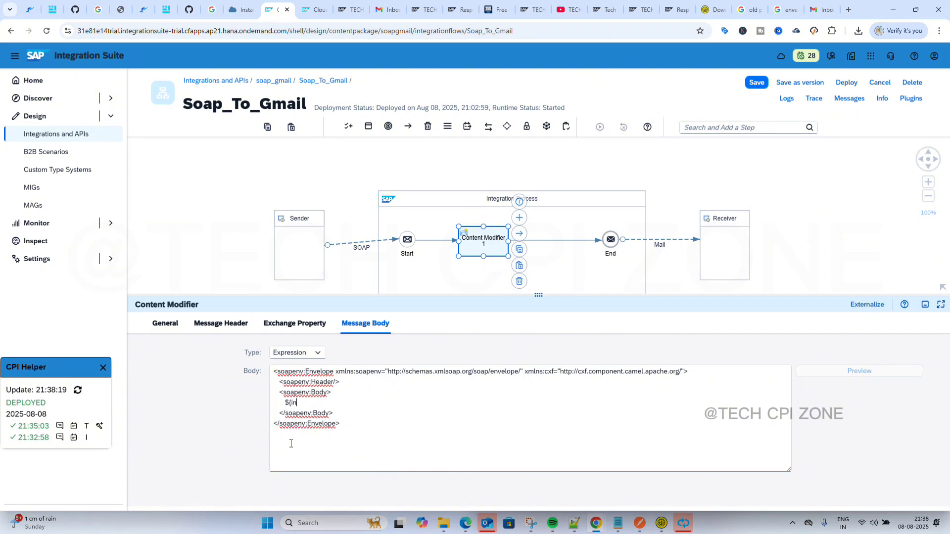
{"action": "type", "text": "bod"}
{"action": "type", "text": "y"}
{"action": "key", "text": "Return"}
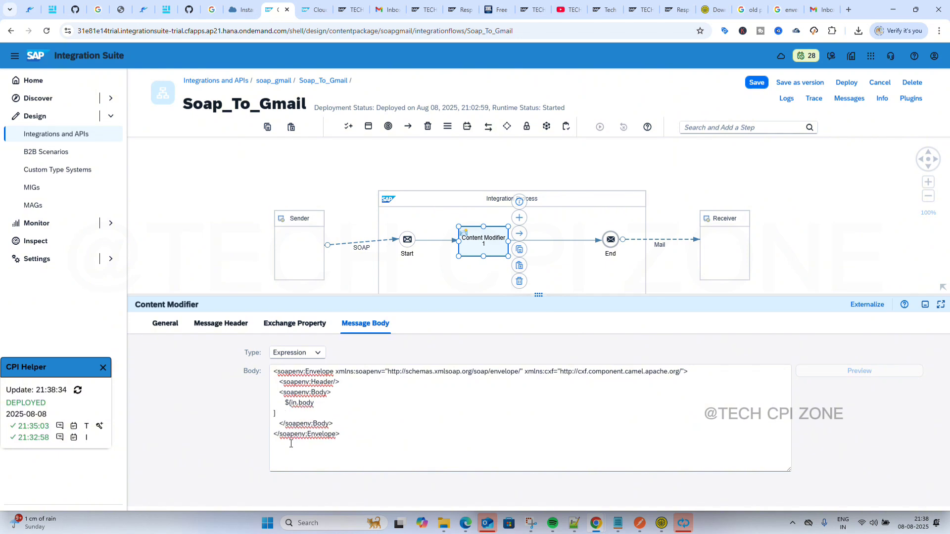
{"action": "key", "text": "BackSpace"}
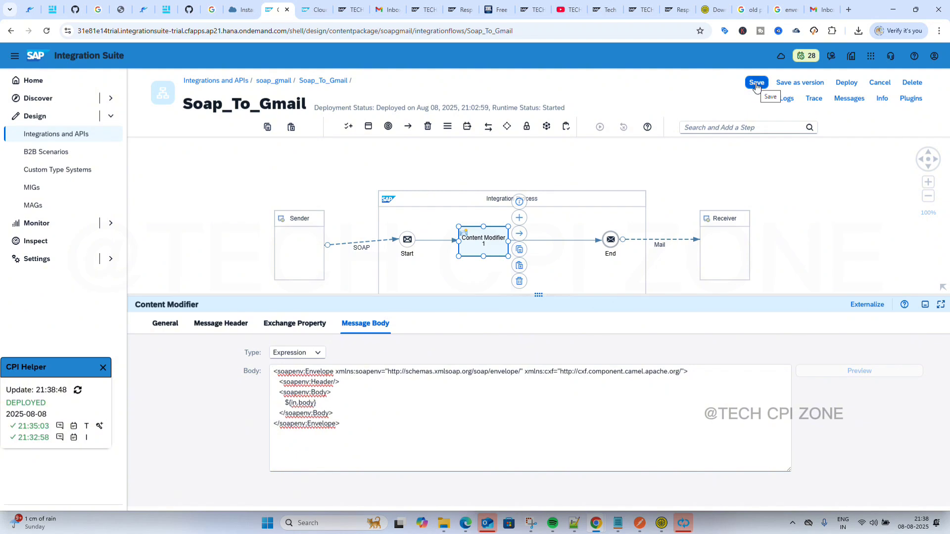
Save Soap_To_Gmail and deploy it on the Cloud Integration runtime profile.
{"action": "left_click", "coordinate": [757, 84]}
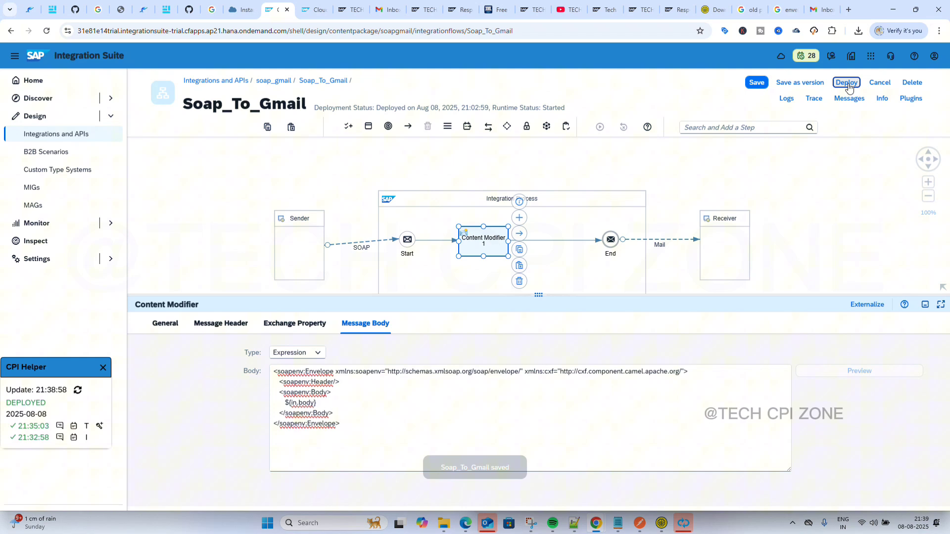
{"action": "left_click", "coordinate": [848, 83]}
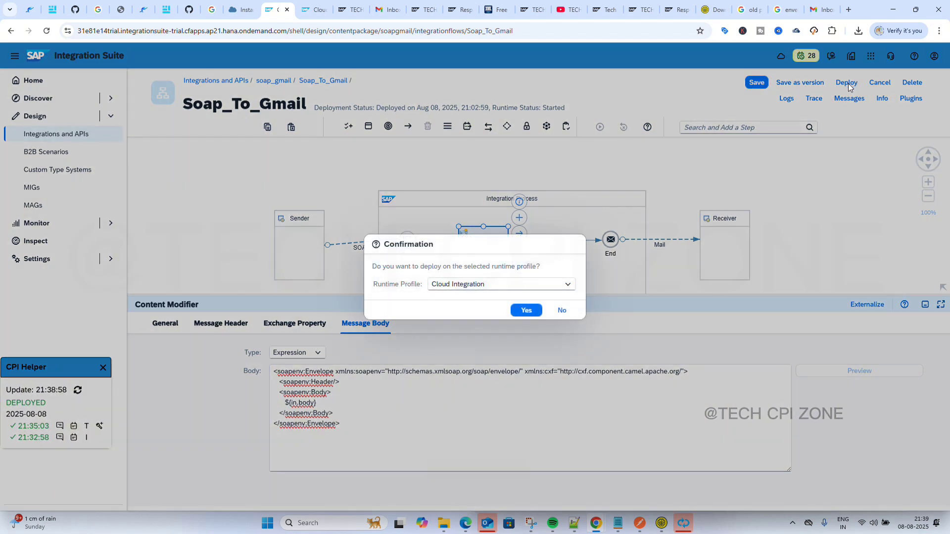
{"action": "left_click", "coordinate": [528, 310]}
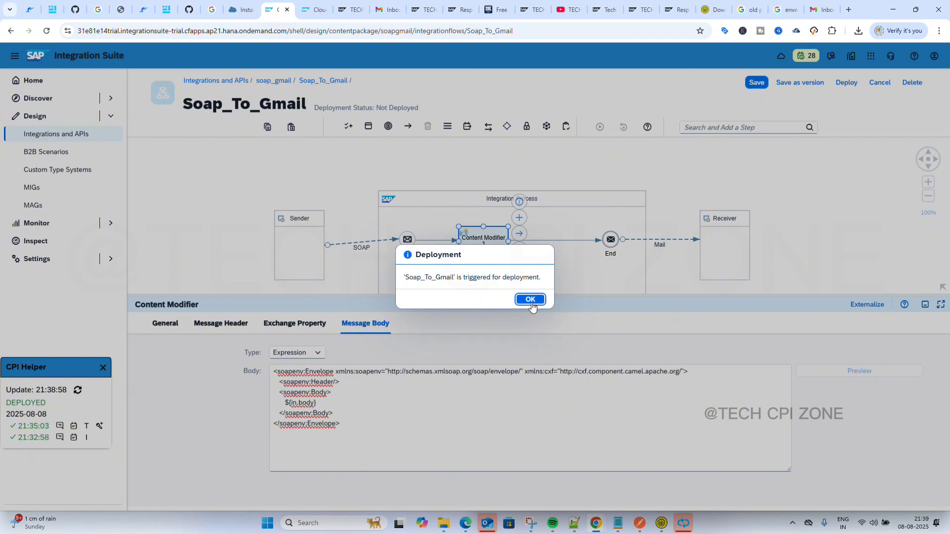
{"action": "left_click", "coordinate": [531, 300]}
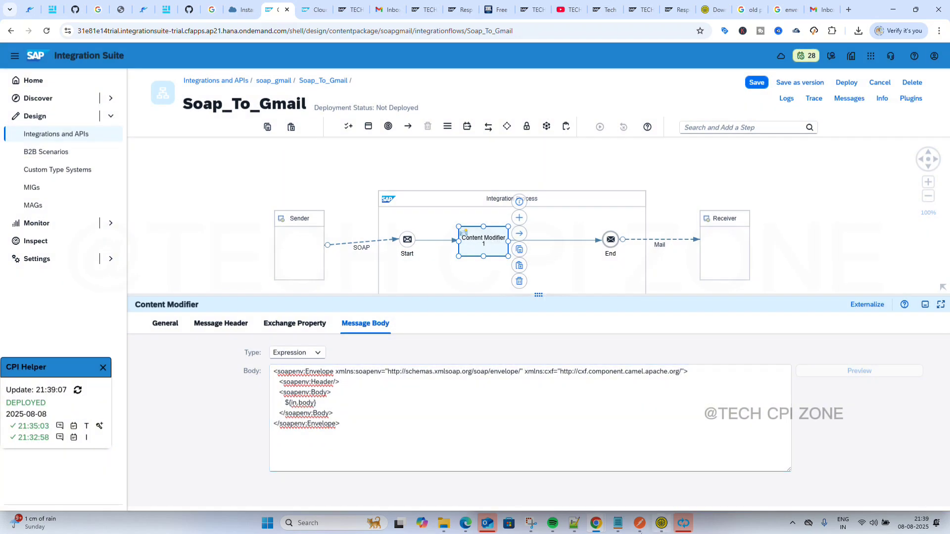
Paste the Germany, France and Japan Country records into the envelope draft's soapenv:Body.
{"action": "left_click", "coordinate": [578, 524]}
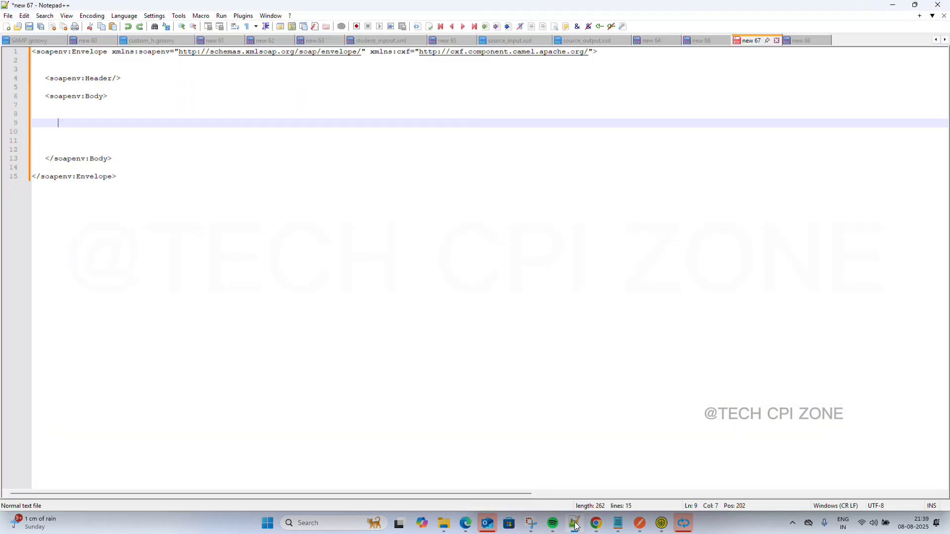
{"action": "left_click", "coordinate": [798, 43]}
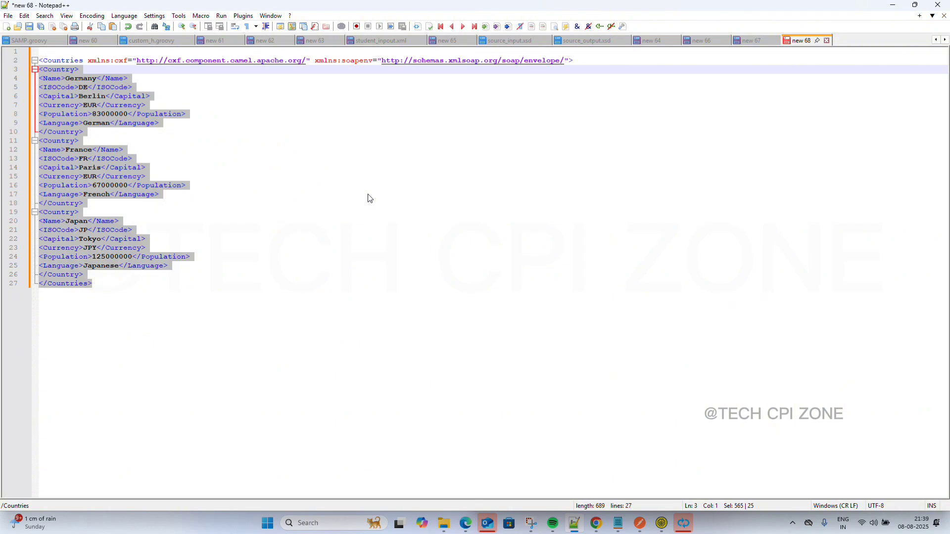
{"action": "left_click", "coordinate": [750, 41]}
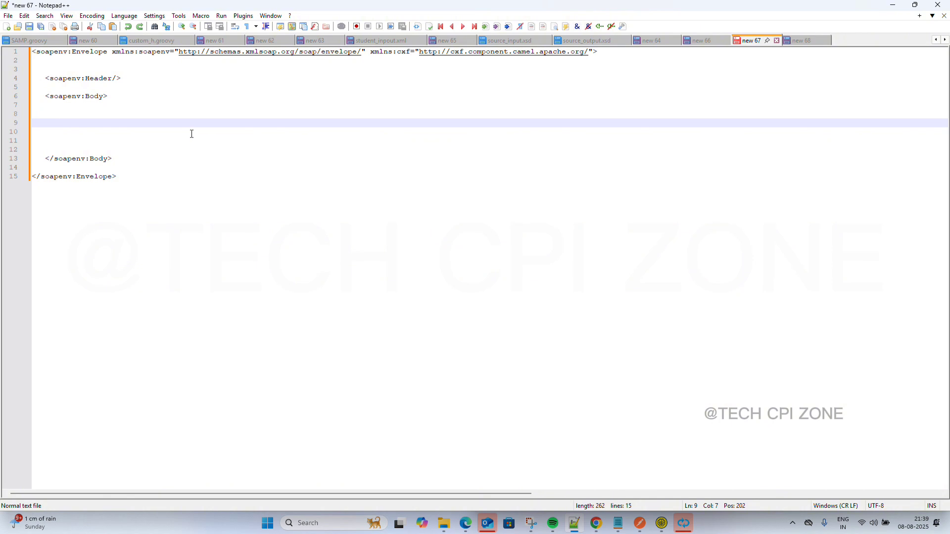
{"action": "type", "text": "<Country> <Name>Germany</Name> <ISOCode>DE</ISOCode> <Capital>Berlin</Capital> <Currency>EUR</Currency> <Population>83000000</Population> <Language>German</Language> </Country> <Country> <Name>France</Name> <ISOCode>FR</ISOCode> <Capital>Paris</Capital> <Currency>EUR</Currency> <Population>67000000</Population> <Language>French</Language> </Country> <Country> <Name>Japan</Name> <ISOCode>JP</ISOCode> <Capital>Tokyo</Capital> <Currency>JPY</Currency> <Population>125000000</Population> <Language>Japanese</Language> </Country> </Countries>"}
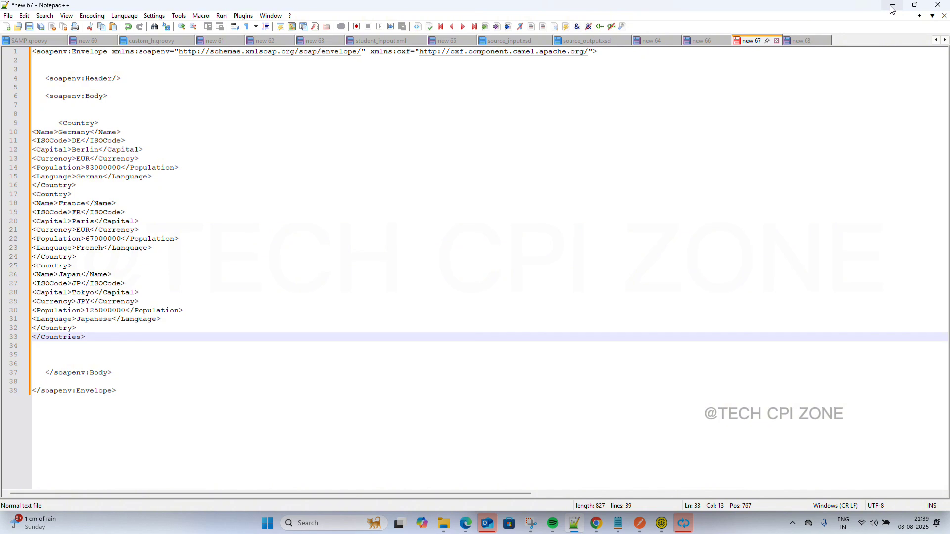
Add empty lines after the closing Countries tag in the Countries XML, then minimize Notepad++.
{"action": "left_click", "coordinate": [811, 40]}
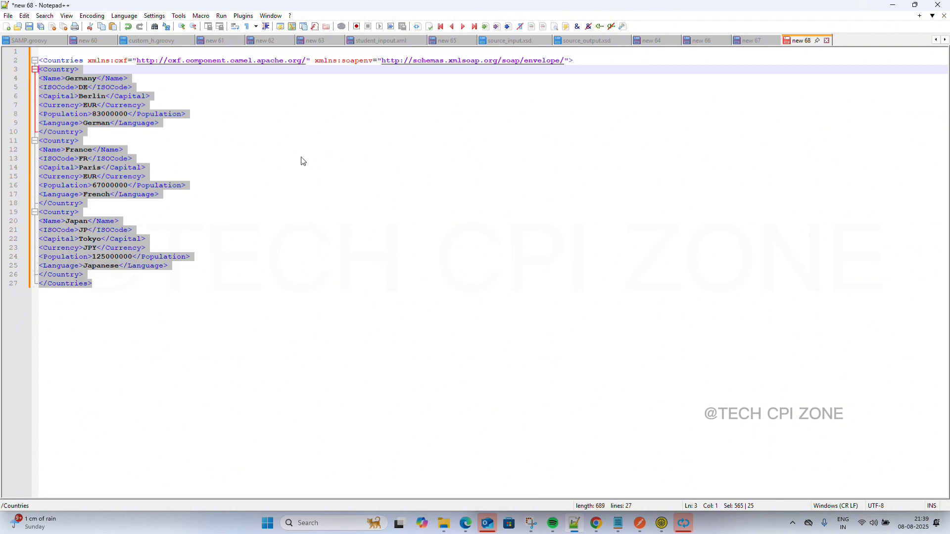
{"action": "left_click", "coordinate": [251, 194]}
{"action": "left_click", "coordinate": [121, 300]}
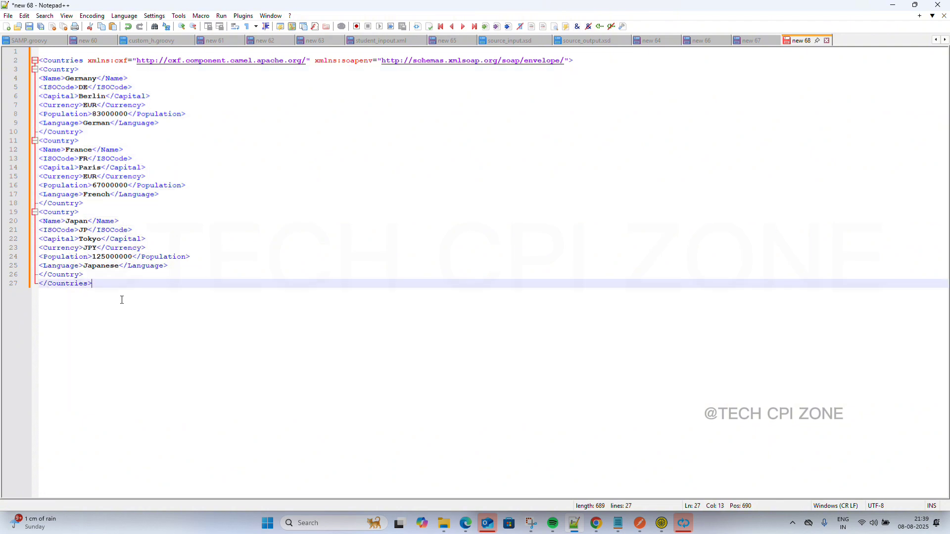
{"action": "key", "text": "Return"}
{"action": "key", "text": "Return"}
{"action": "key", "text": "Return"}
{"action": "key", "text": "Return"}
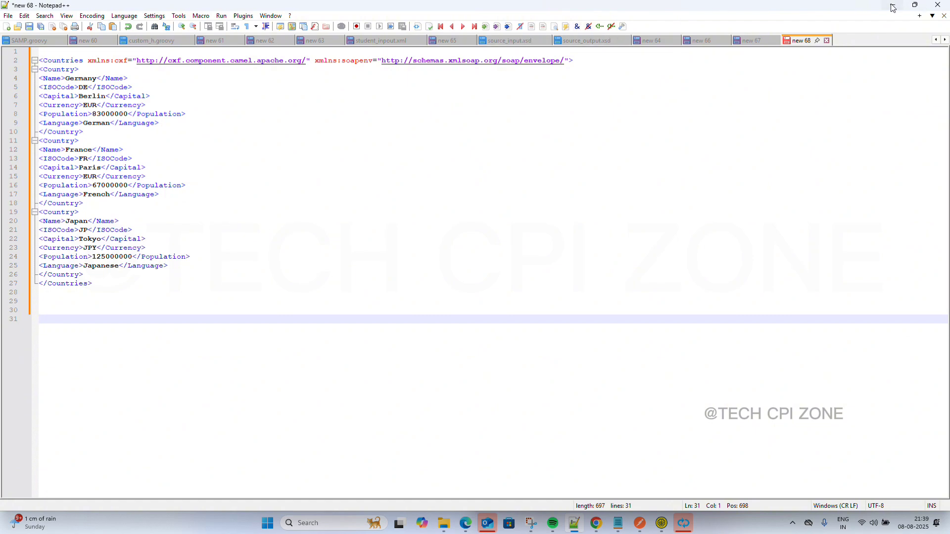
{"action": "left_click", "coordinate": [893, 8]}
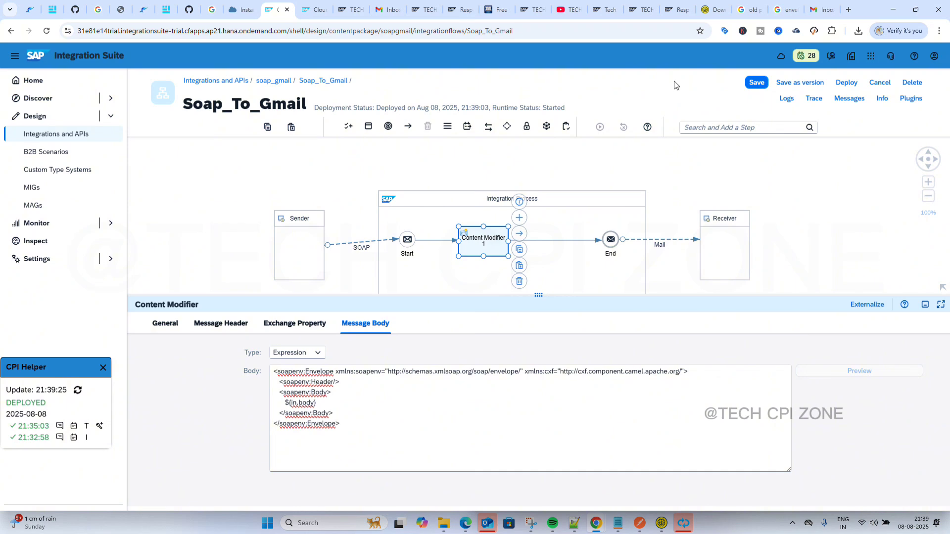
Resend SoapUI's Request 1 to the soap_gmail endpoint and get a 200 OK SOAP reply.
{"action": "left_click", "coordinate": [678, 526]}
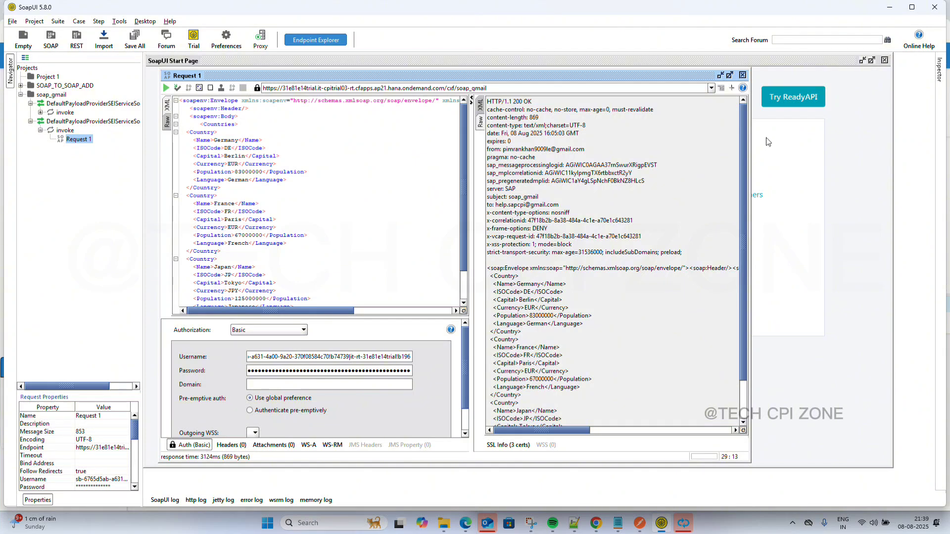
{"action": "left_click", "coordinate": [165, 88]}
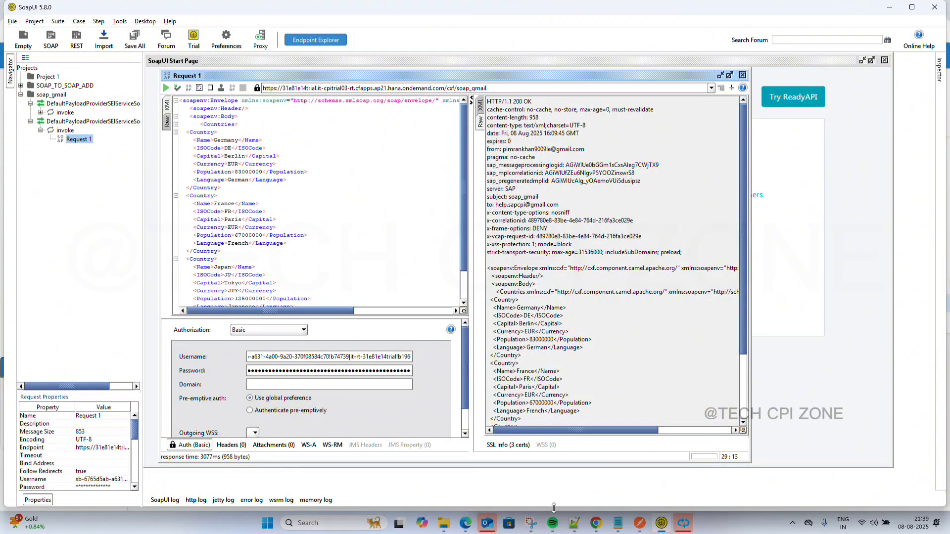
{"action": "mouse_move", "coordinate": [600, 526]}
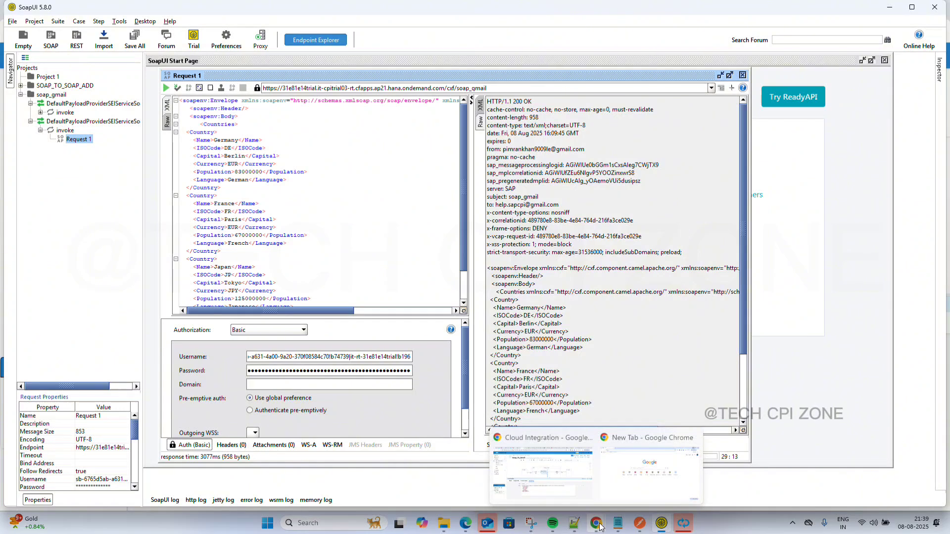
Open the past-hour message list in Monitoring and select the newest Soap_To_Gmail message.
{"action": "left_click", "coordinate": [557, 481]}
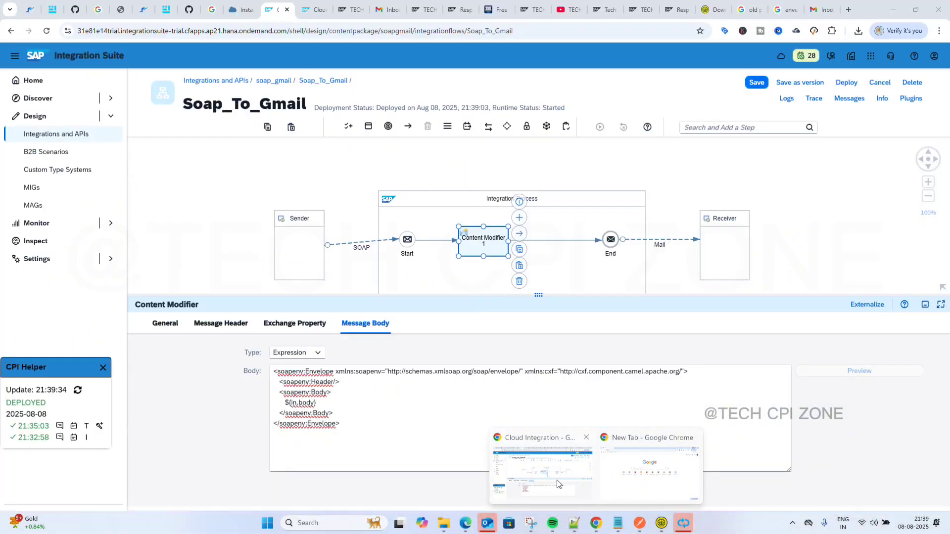
{"action": "left_click", "coordinate": [309, 8]}
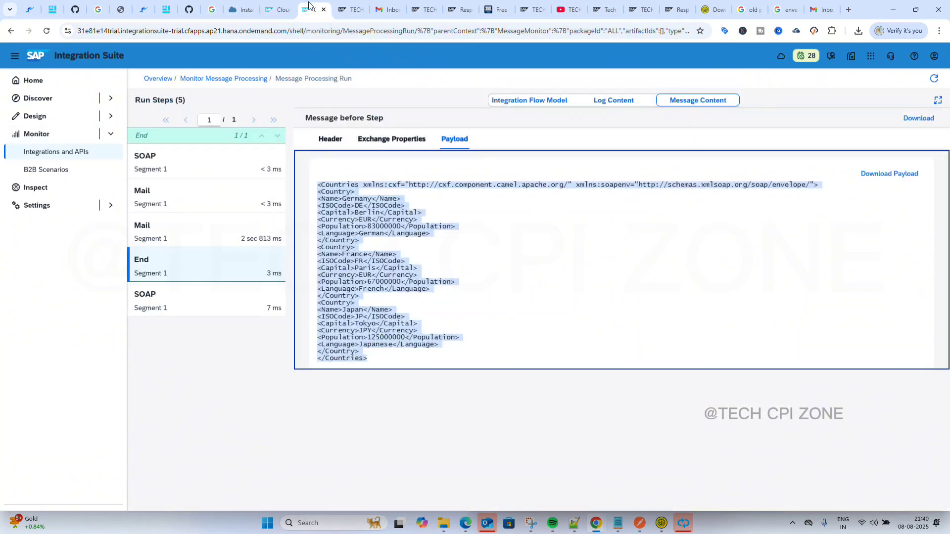
{"action": "left_click", "coordinate": [278, 10]}
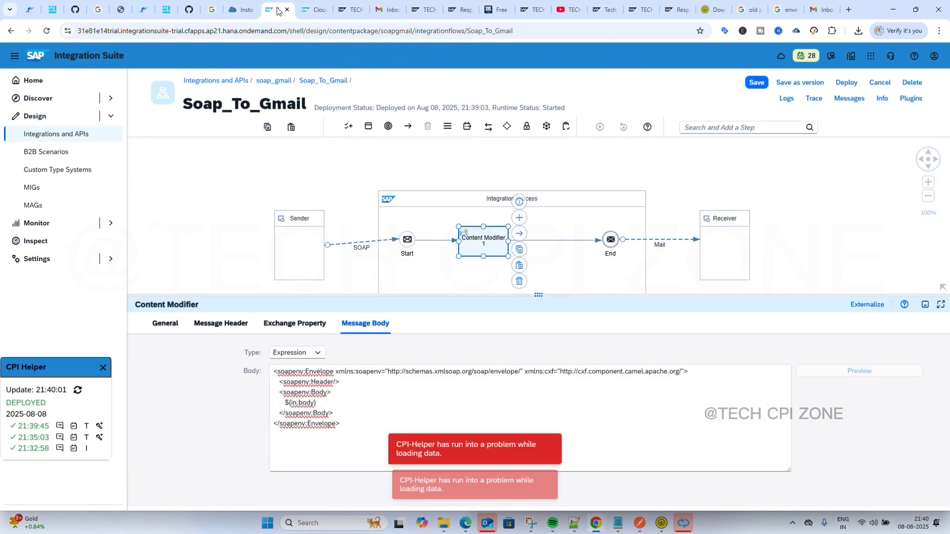
{"action": "left_click", "coordinate": [308, 10]}
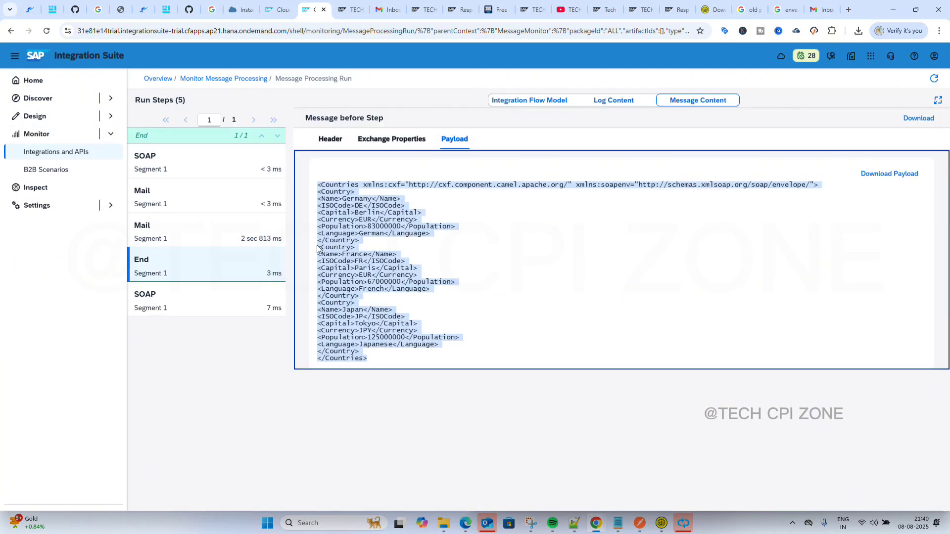
{"action": "left_click", "coordinate": [163, 82]}
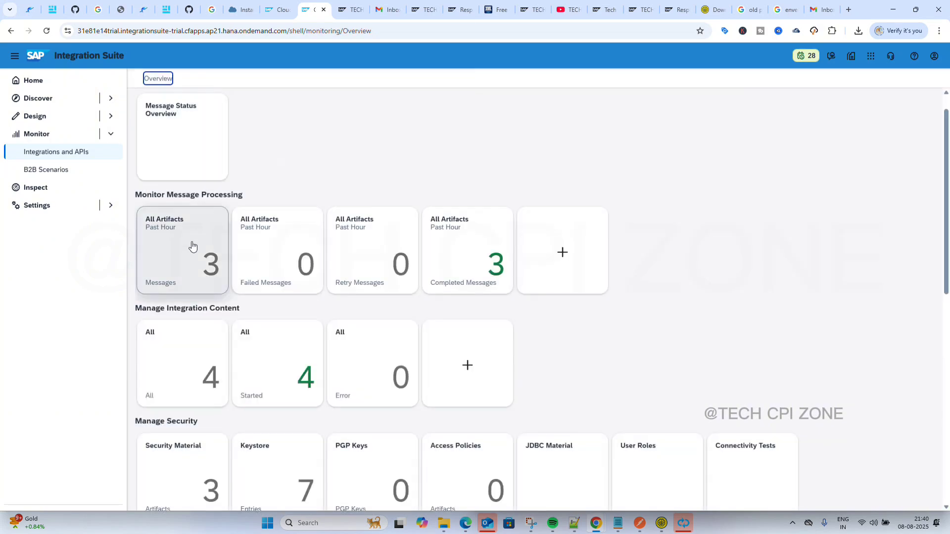
{"action": "left_click", "coordinate": [183, 260]}
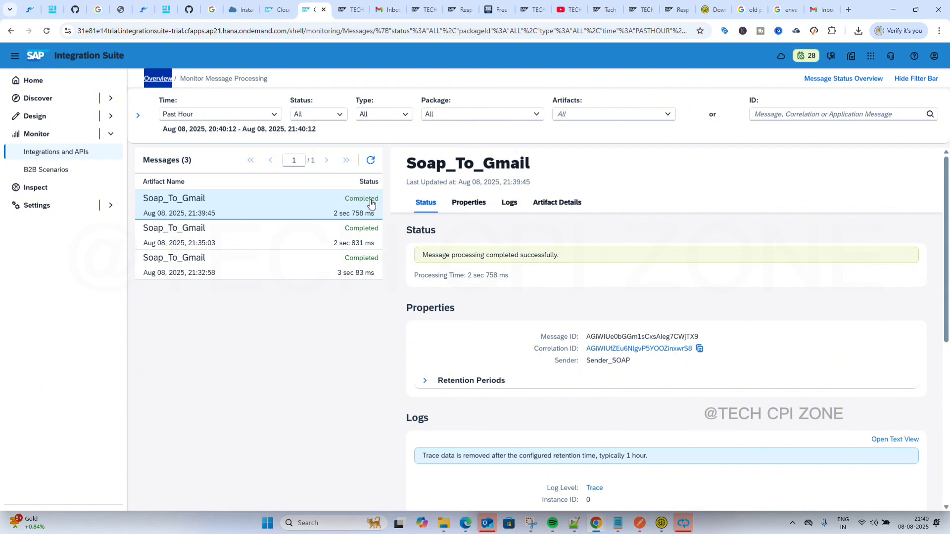
{"action": "left_click", "coordinate": [366, 203]}
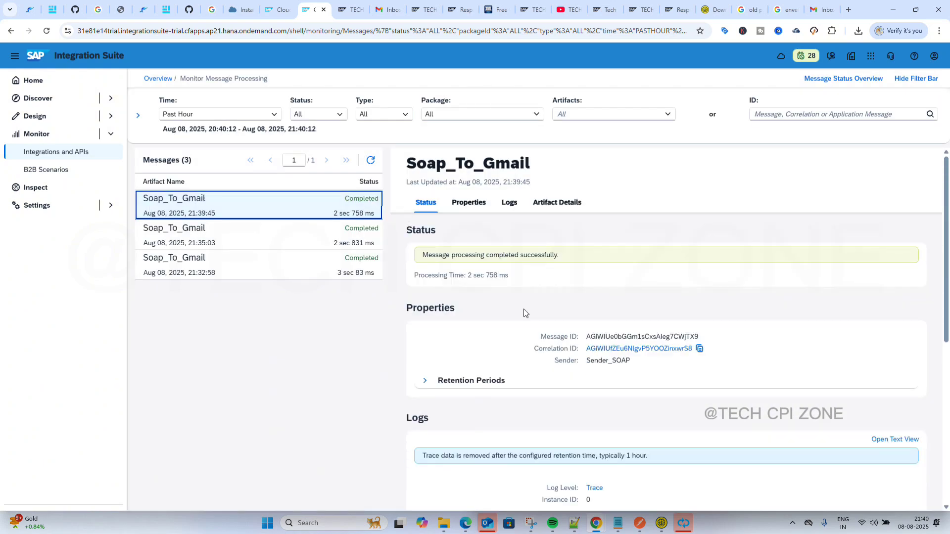
{"action": "scroll", "coordinate": [524, 311], "scroll_direction": "down", "scroll_amount": 3}
Show the End step's payload in the message trace and select the entire SOAP envelope.
{"action": "left_click", "coordinate": [595, 362]}
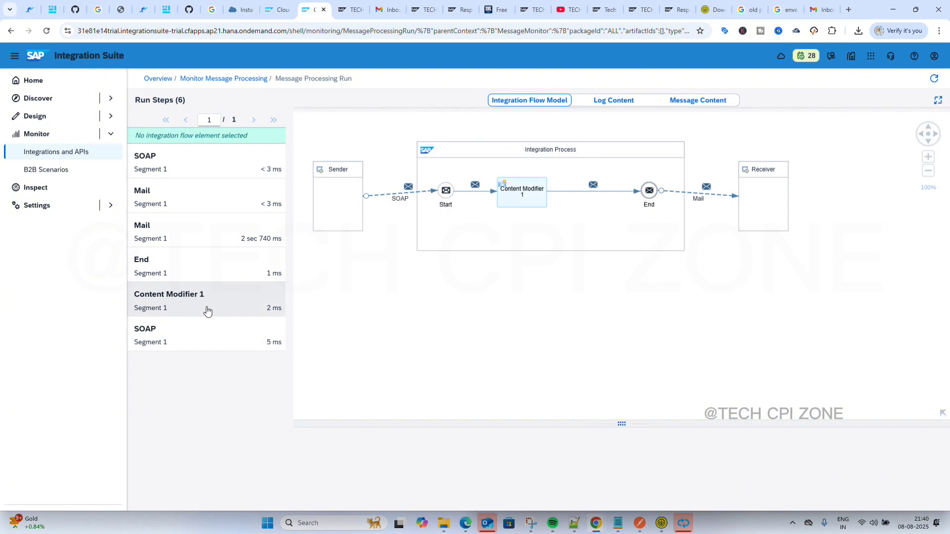
{"action": "left_click", "coordinate": [192, 272]}
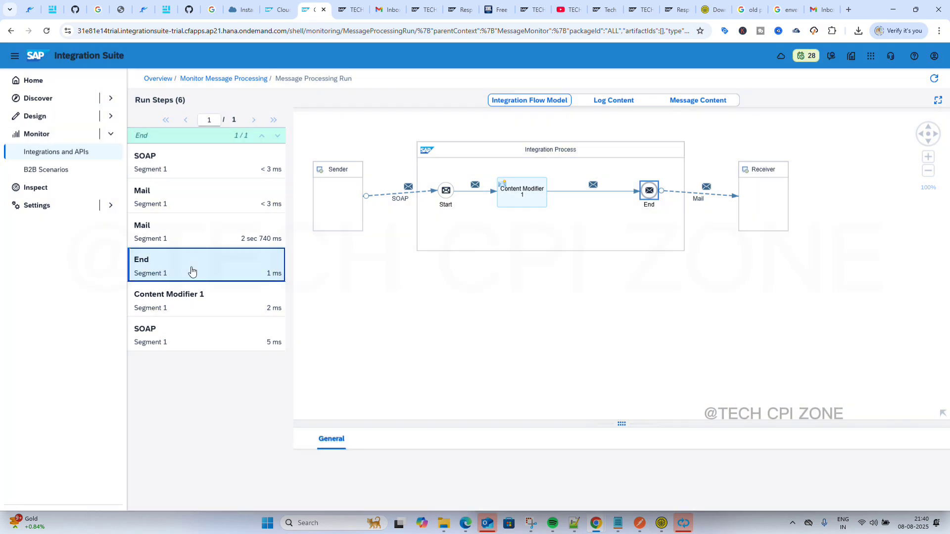
{"action": "left_click", "coordinate": [710, 103]}
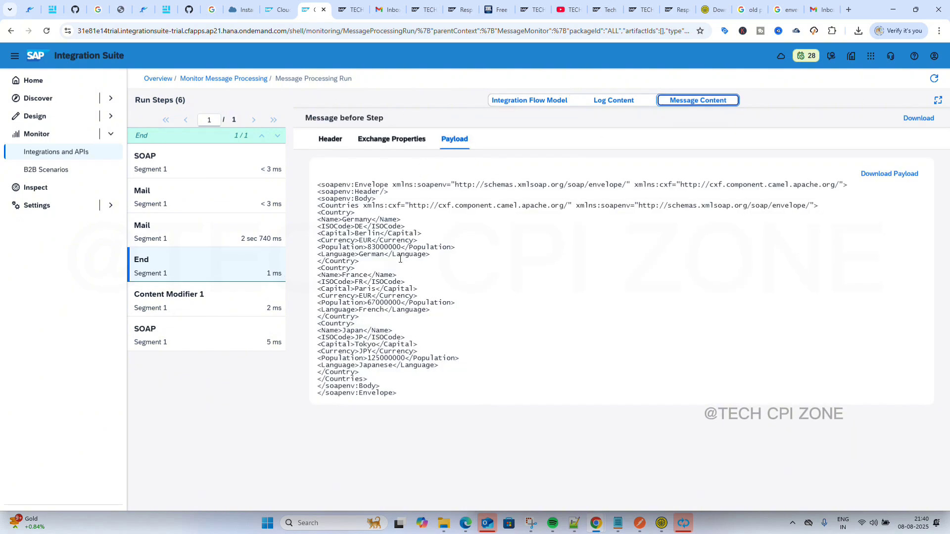
{"action": "left_click", "coordinate": [400, 387]}
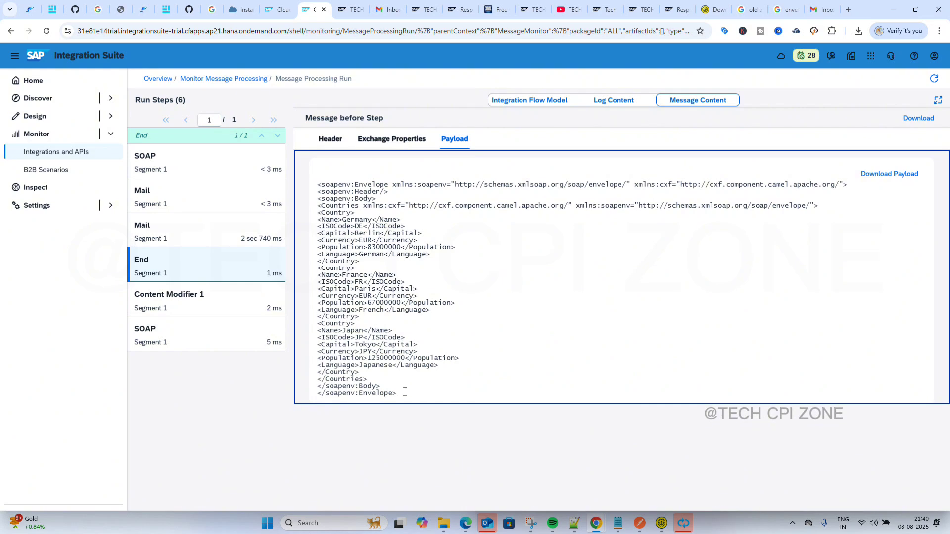
{"action": "key", "text": "ctrl+a"}
{"action": "left_click", "coordinate": [405, 392]}
{"action": "left_click_drag", "start_coordinate": [317, 185], "coordinate": [450, 427]}
{"action": "key", "text": "ctrl+c"}
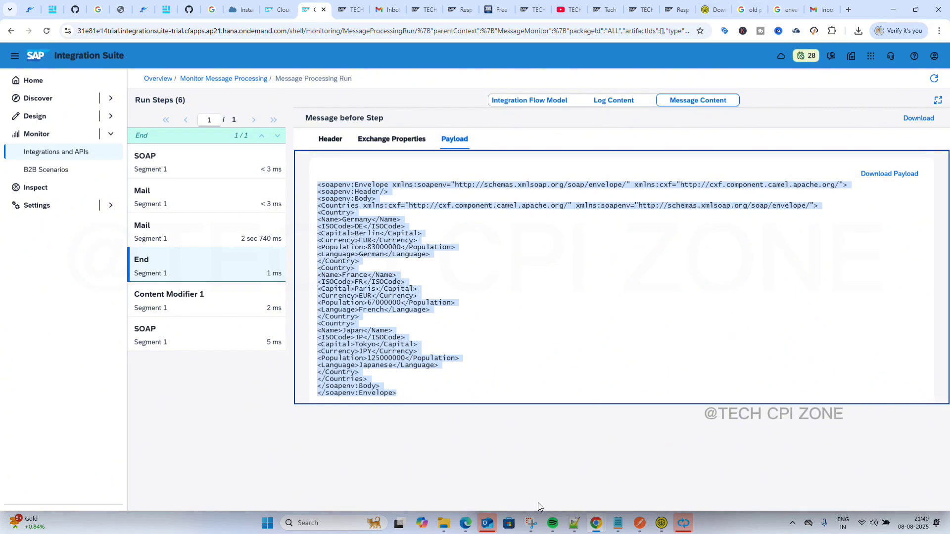
Paste the copied SOAP envelope payload at line 31 of new 68, then minimize Notepad++.
{"action": "left_click", "coordinate": [530, 486]}
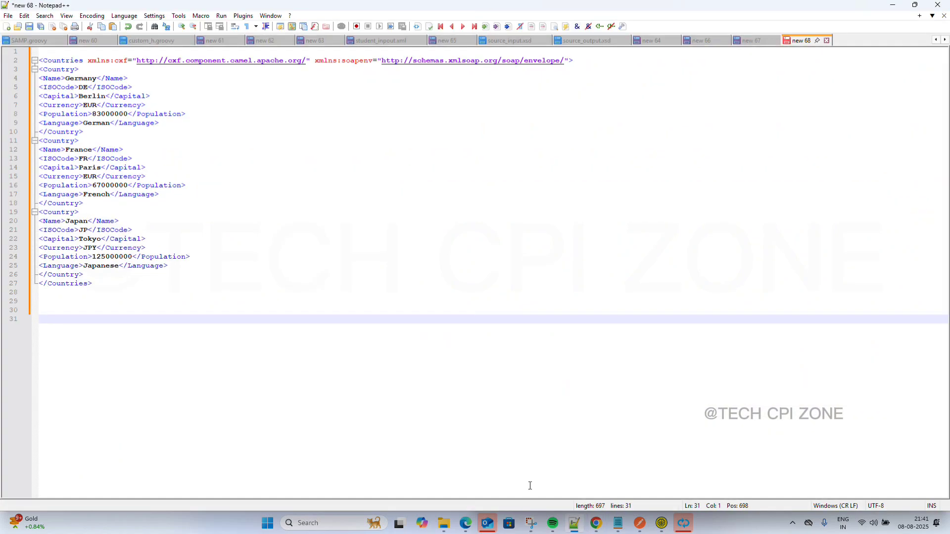
{"action": "scroll", "coordinate": [221, 333], "scroll_direction": "down", "scroll_amount": 2, "text": "ctrl"}
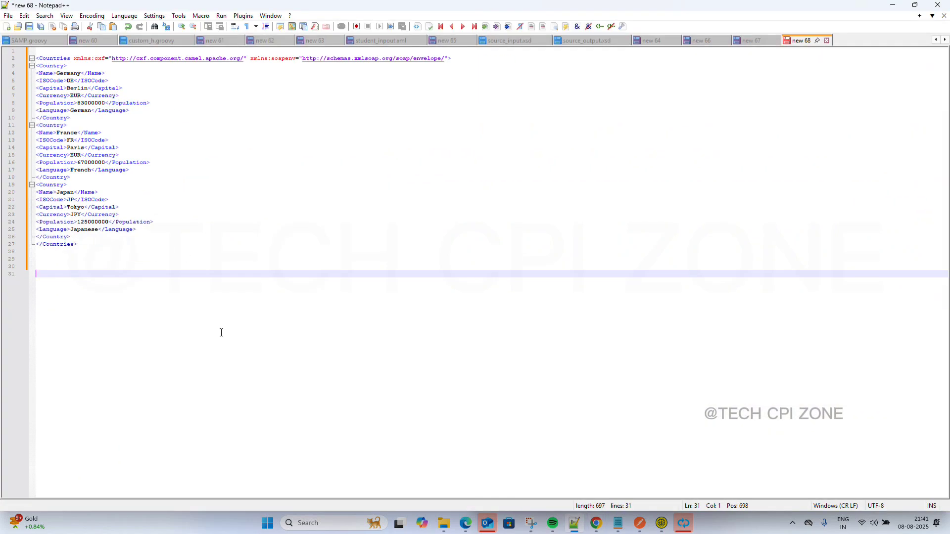
{"action": "key", "text": "ctrl+v"}
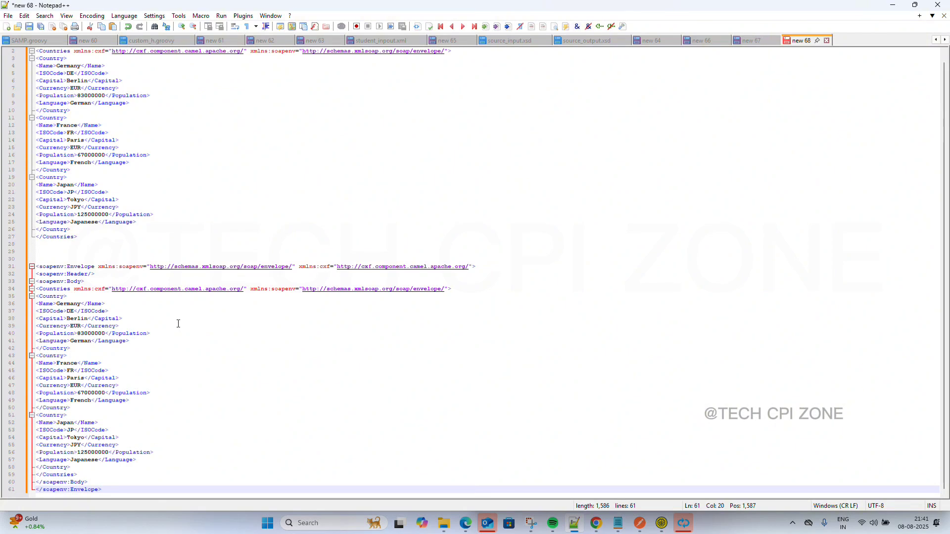
{"action": "scroll", "coordinate": [160, 320], "scroll_direction": "down", "scroll_amount": 3, "text": "ctrl"}
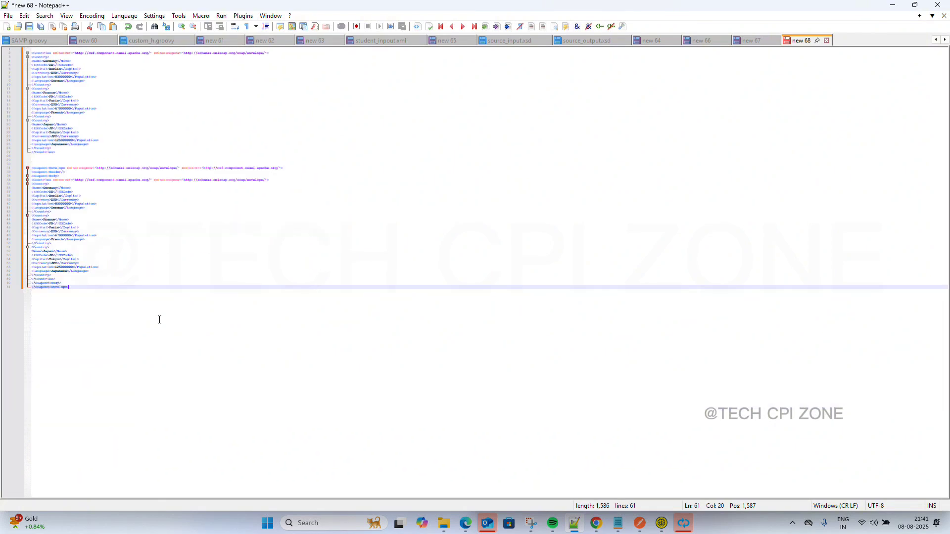
{"action": "scroll", "coordinate": [160, 320], "scroll_direction": "up", "scroll_amount": 3, "text": "ctrl"}
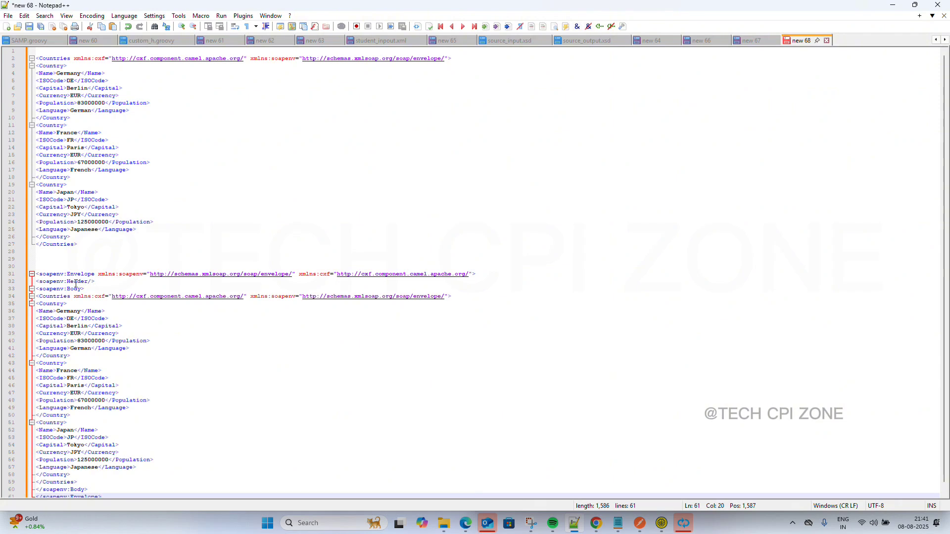
{"action": "scroll", "coordinate": [96, 338], "scroll_direction": "down", "scroll_amount": 1}
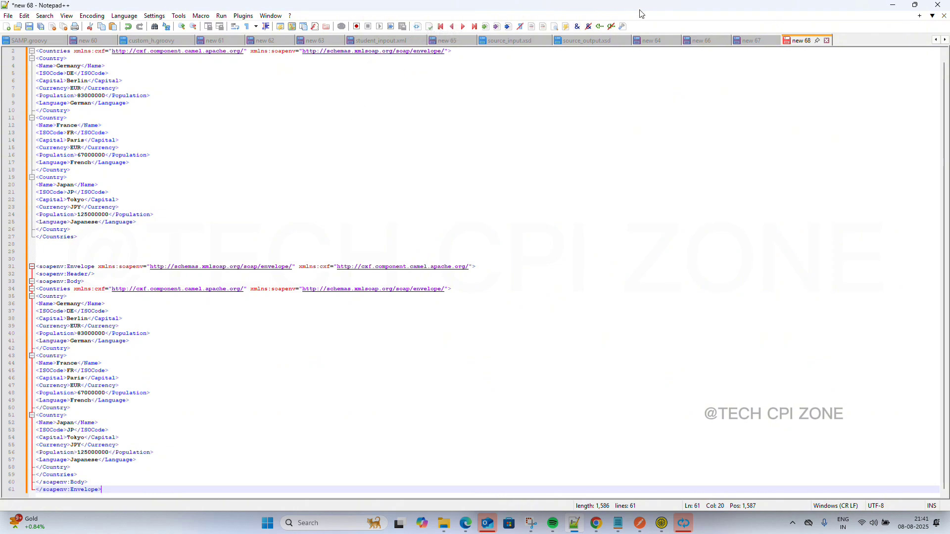
{"action": "left_click", "coordinate": [893, 6]}
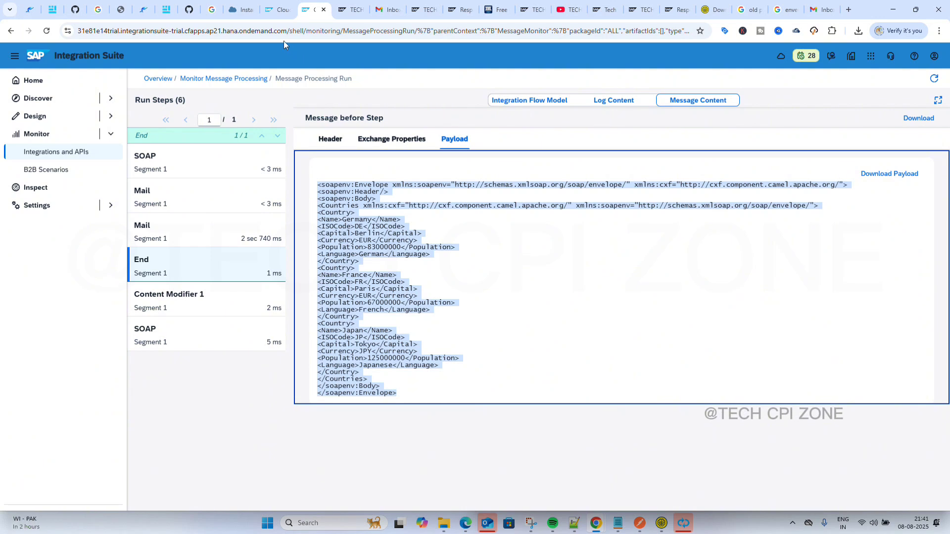
Set the SOAP sender channel's Service Definition to WSDL and bring up the WSDL resource selection.
{"action": "left_click", "coordinate": [280, 11]}
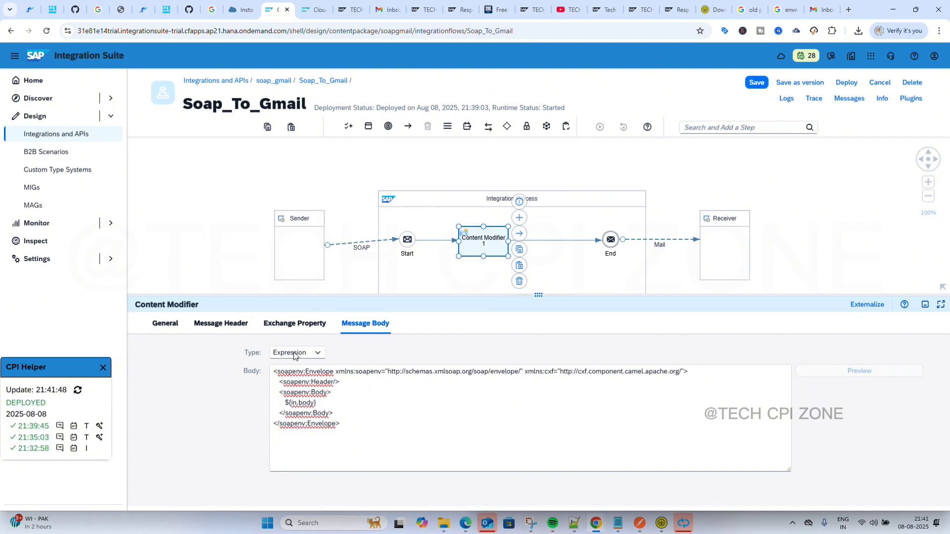
{"action": "mouse_move", "coordinate": [353, 246]}
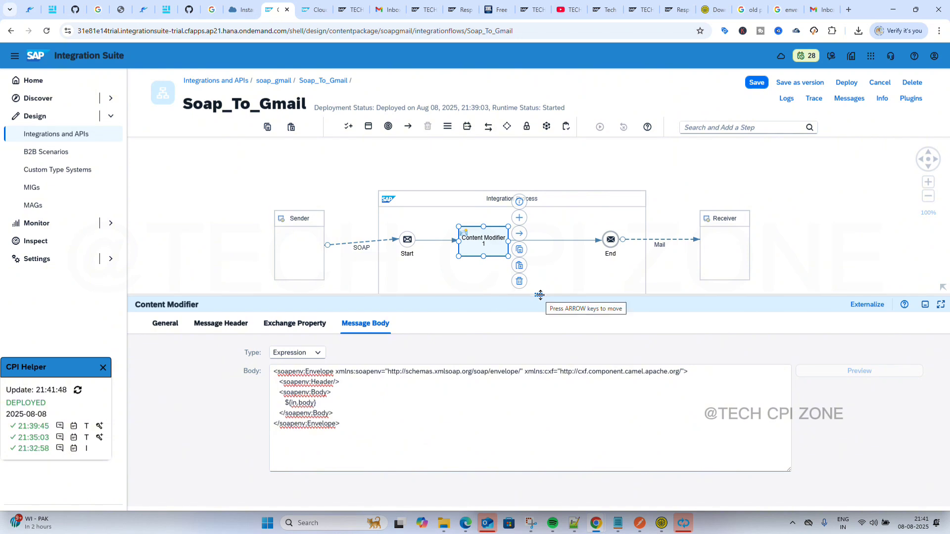
{"action": "left_click", "coordinate": [352, 244]}
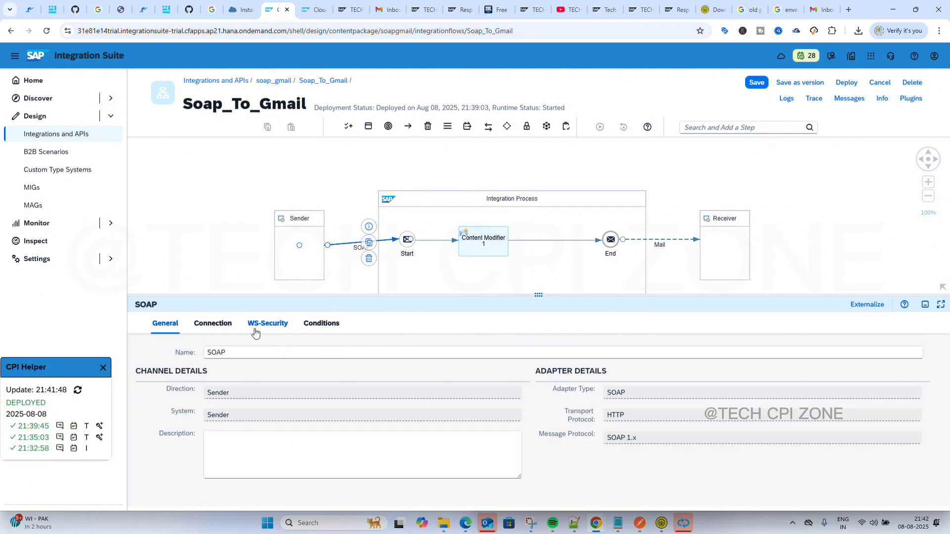
{"action": "left_click", "coordinate": [209, 329]}
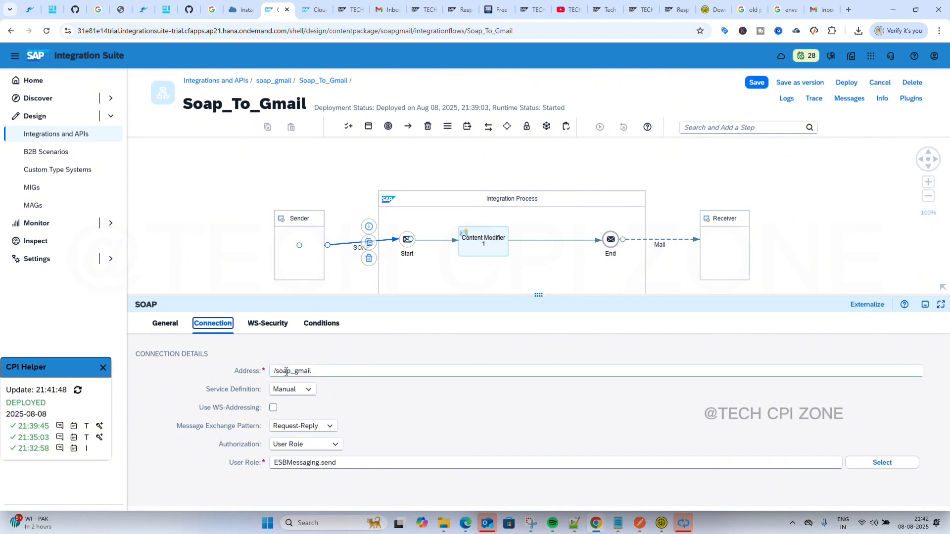
{"action": "left_click", "coordinate": [304, 390]}
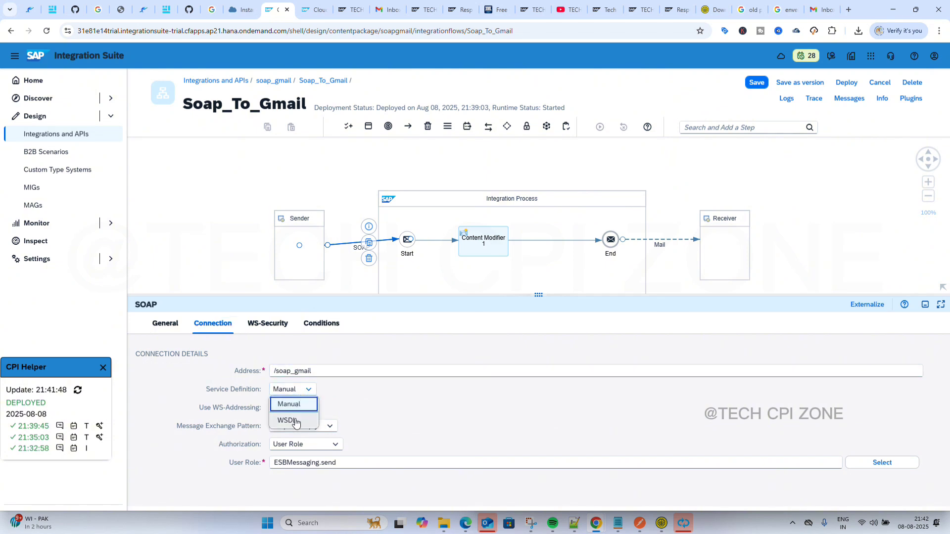
{"action": "left_click", "coordinate": [287, 420]}
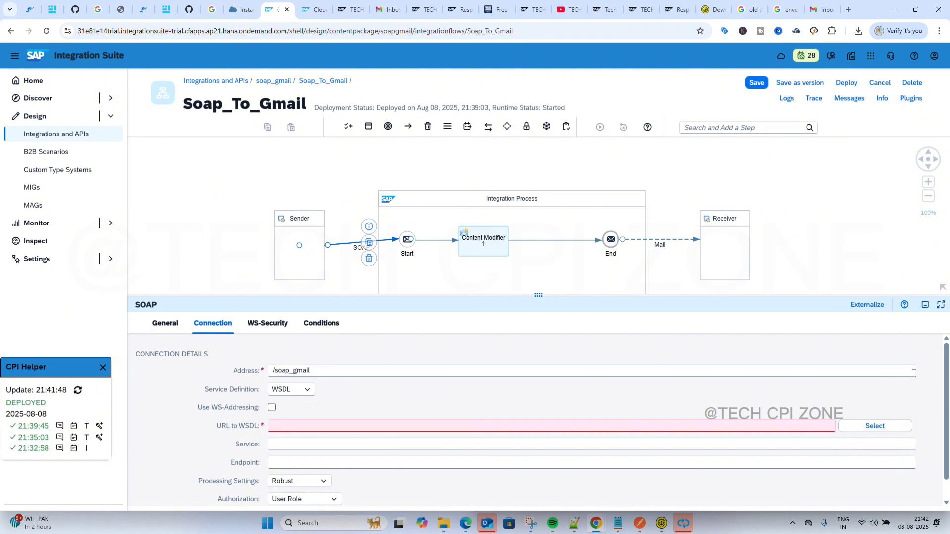
{"action": "left_click", "coordinate": [872, 428]}
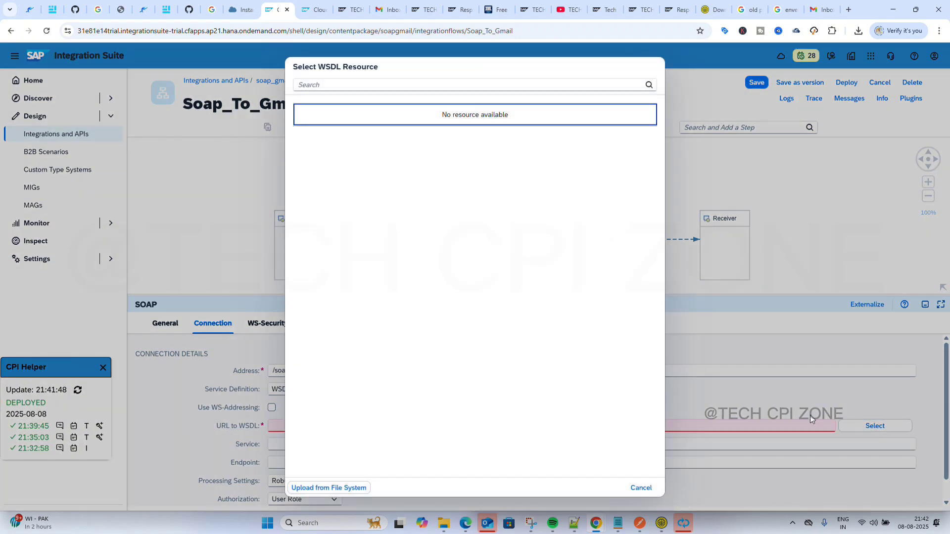
Upload GenericRequestReply_wsdl_soap_gmail.wsdl from Downloads and choose service p1:service with endpoint p1:port.
{"action": "left_click", "coordinate": [334, 489]}
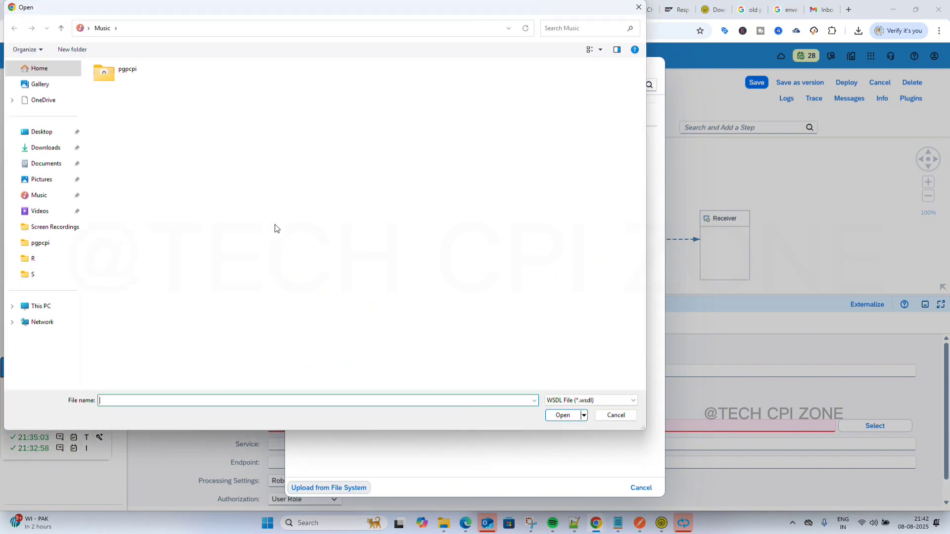
{"action": "left_click", "coordinate": [47, 148]}
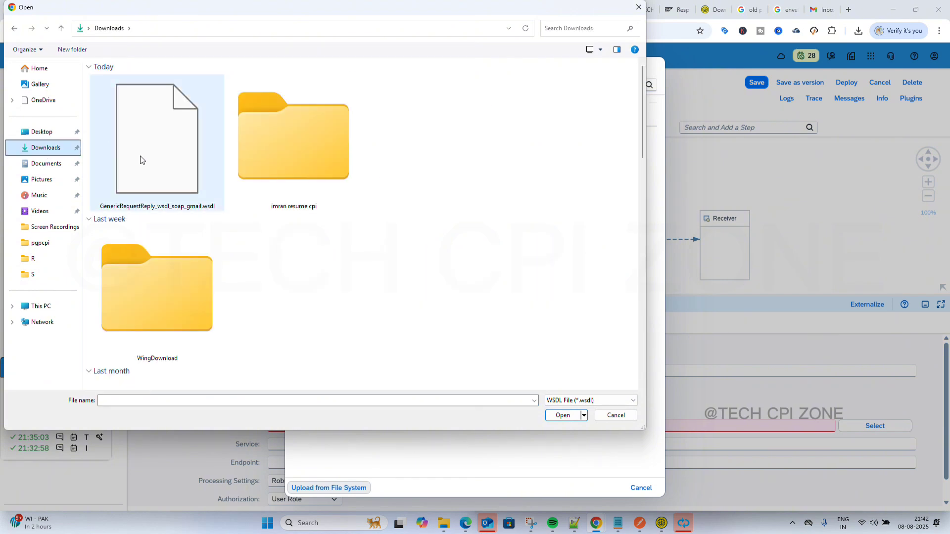
{"action": "left_click", "coordinate": [142, 160]}
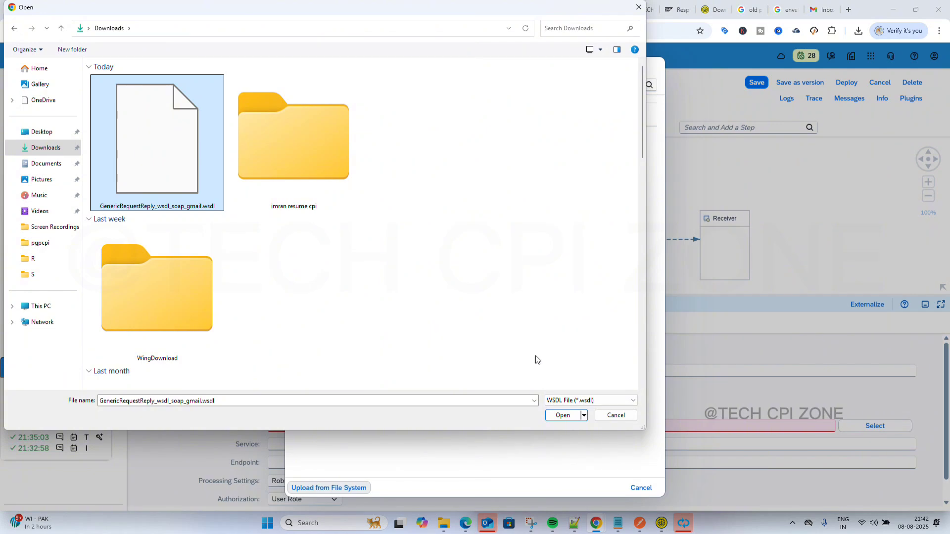
{"action": "left_click", "coordinate": [564, 415]}
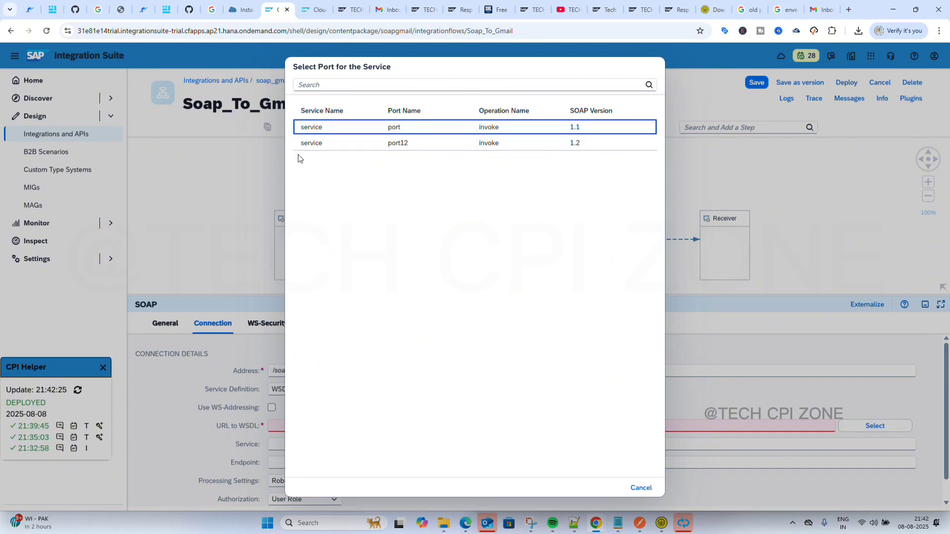
{"action": "left_click", "coordinate": [312, 128]}
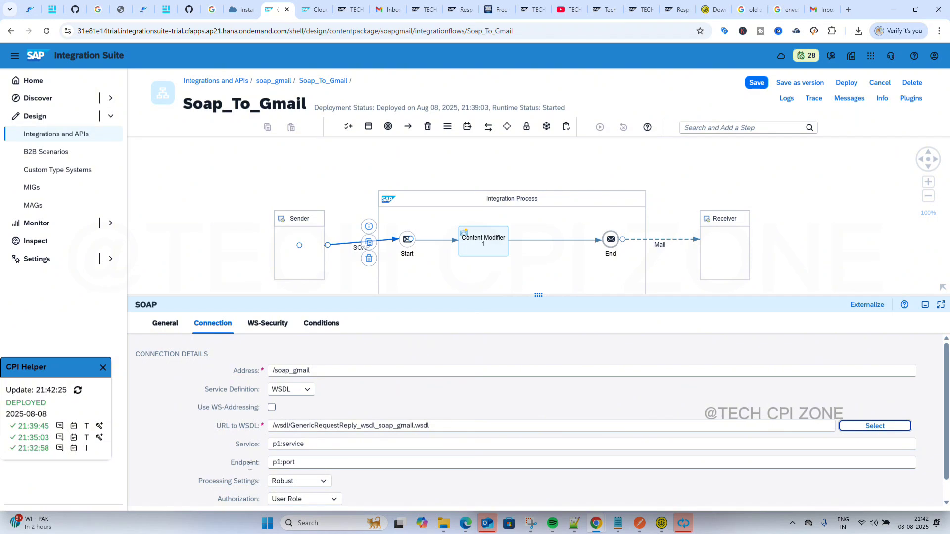
{"action": "scroll", "coordinate": [346, 451], "scroll_direction": "down", "scroll_amount": 1}
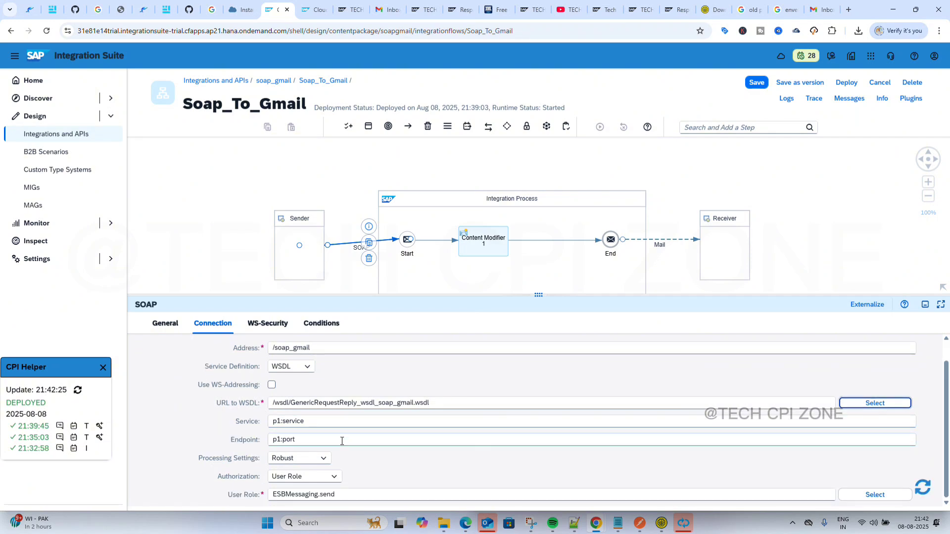
{"action": "scroll", "coordinate": [342, 441], "scroll_direction": "up", "scroll_amount": 1}
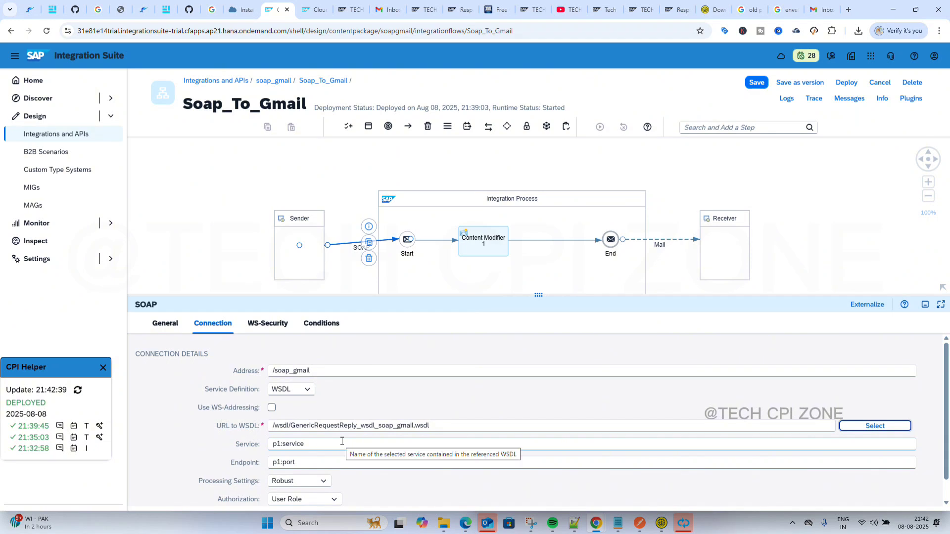
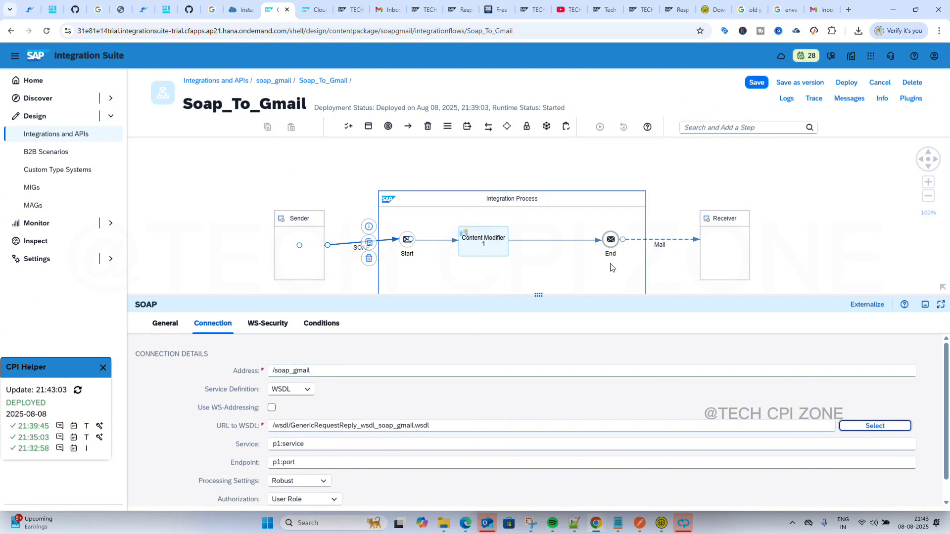
Drop an End Message event, End 1, below the existing End event in the integration process.
{"action": "left_click", "coordinate": [388, 126]}
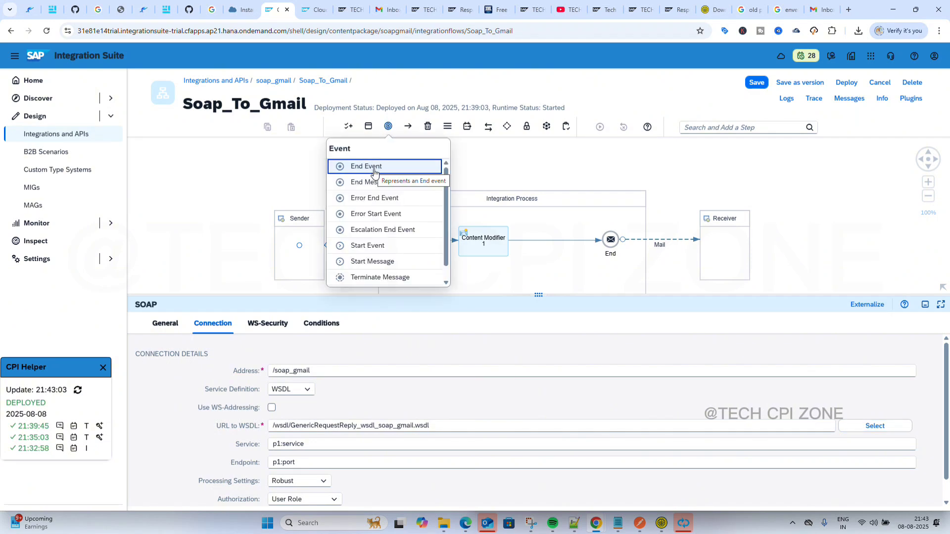
{"action": "left_click", "coordinate": [376, 182]}
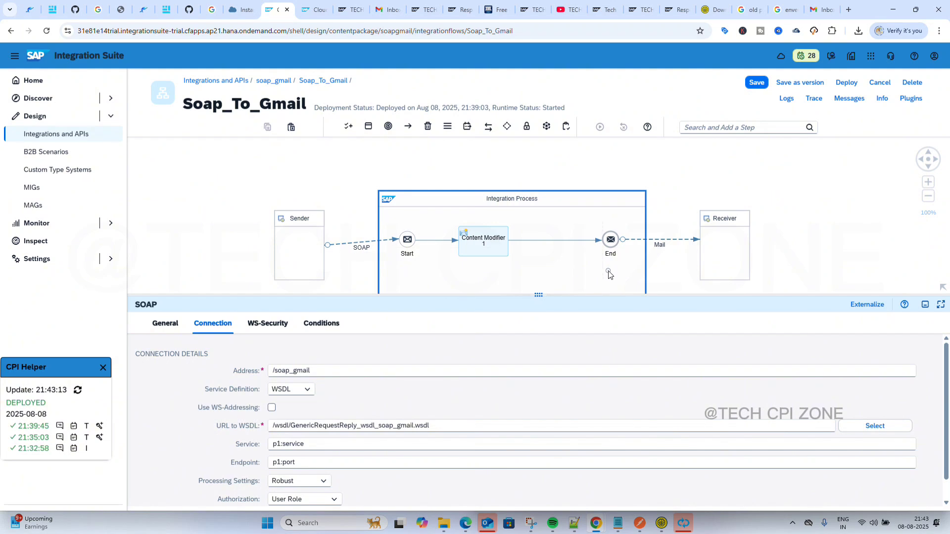
{"action": "left_click", "coordinate": [610, 276]}
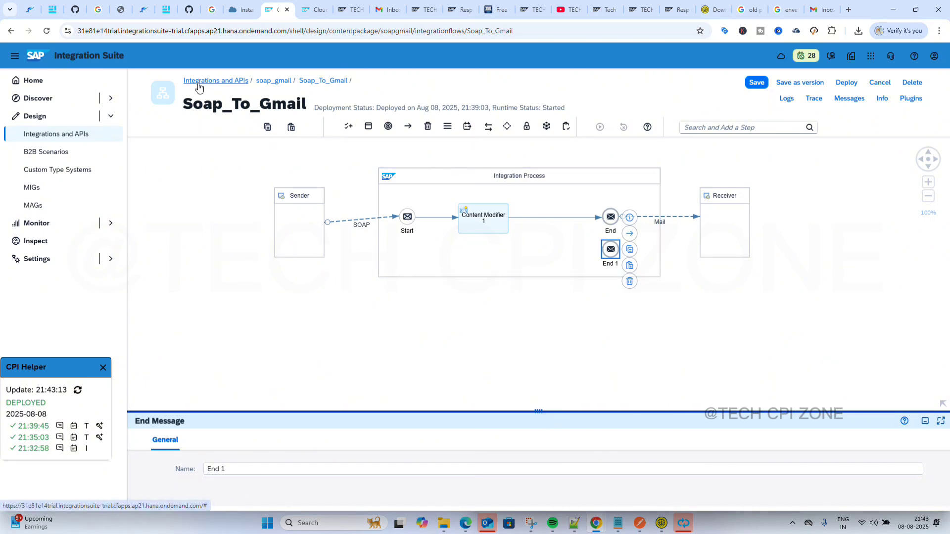
Add a Receiver1 participant below the existing Receiver.
{"action": "left_click", "coordinate": [347, 128]}
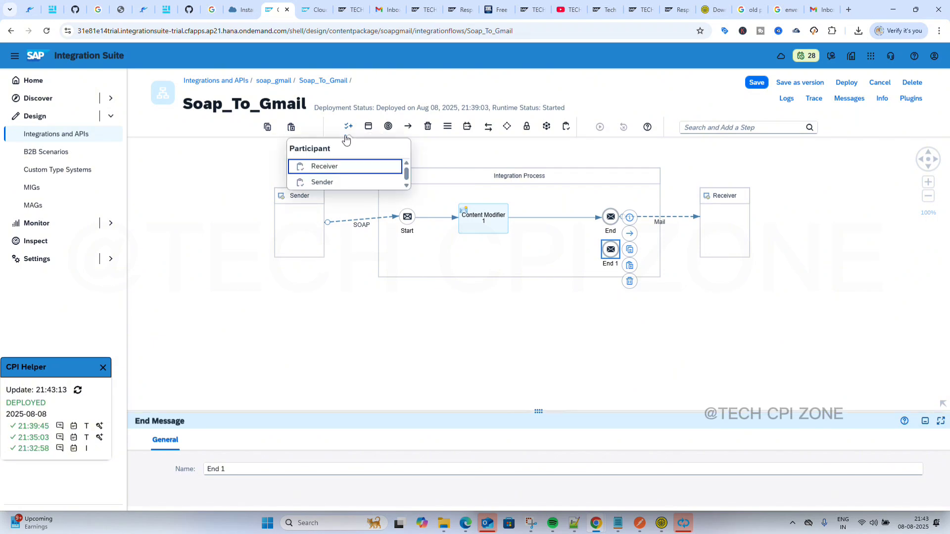
{"action": "left_click", "coordinate": [335, 173]}
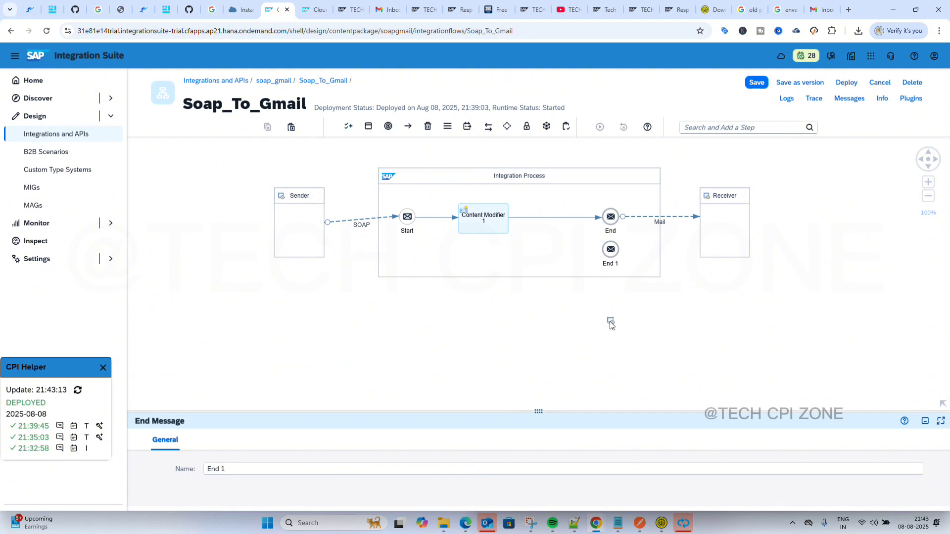
{"action": "left_click", "coordinate": [727, 297]}
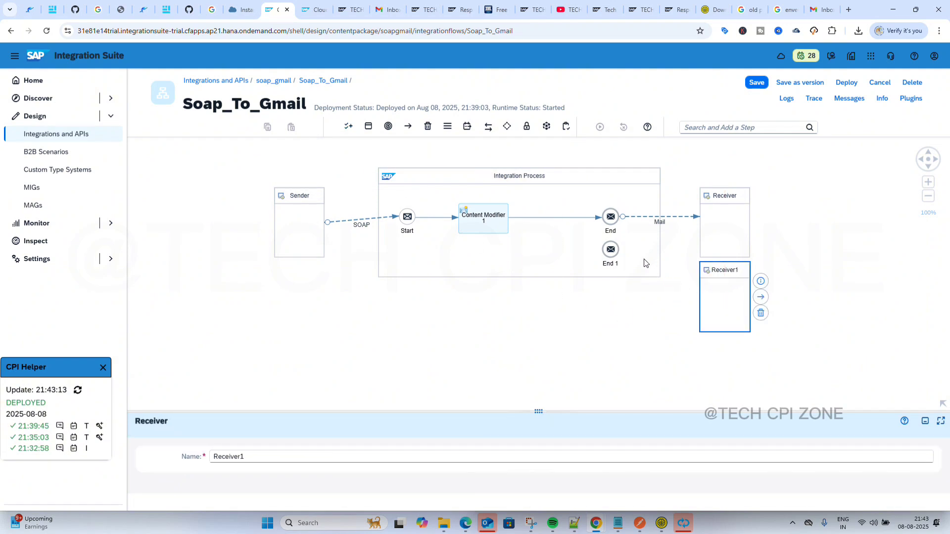
Connect End 1 to Receiver1 with a SOAP adapter using the SOAP 1.x protocol.
{"action": "left_click", "coordinate": [612, 251]}
{"action": "left_click_drag", "start_coordinate": [629, 236], "coordinate": [719, 296]}
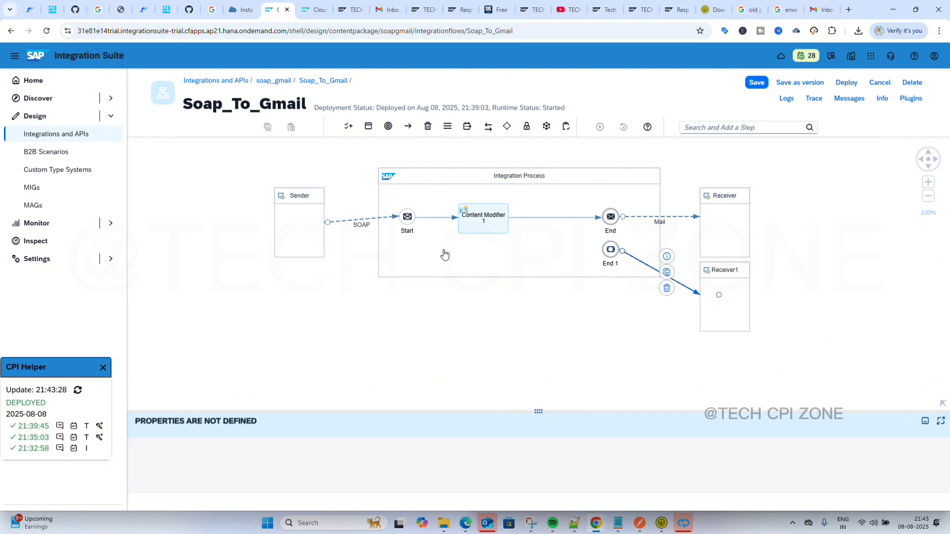
{"action": "scroll", "coordinate": [446, 265], "scroll_direction": "down", "scroll_amount": 15}
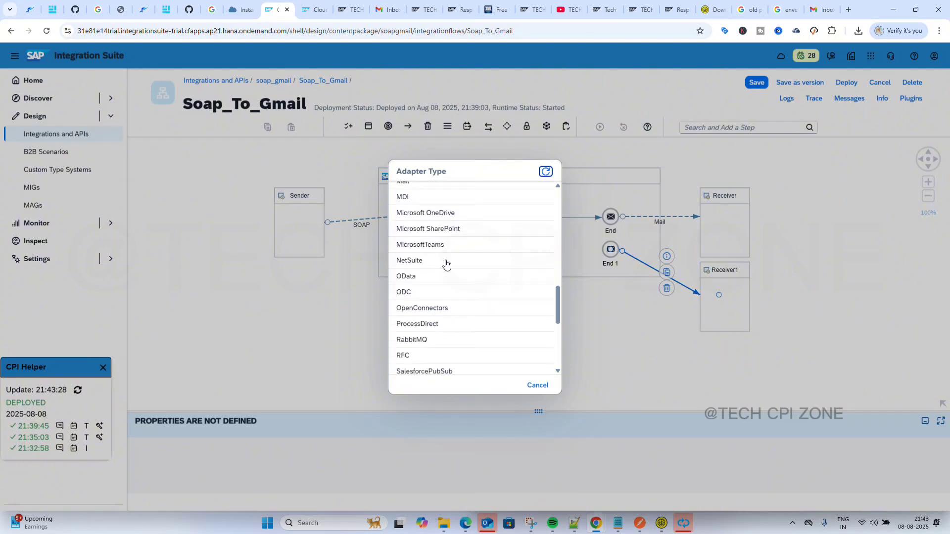
{"action": "left_click", "coordinate": [429, 276]}
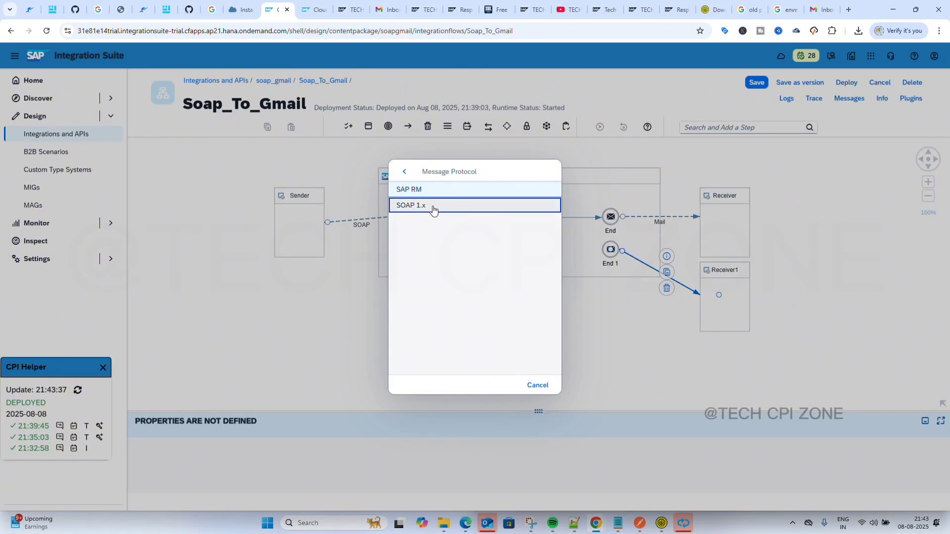
{"action": "left_click", "coordinate": [434, 206]}
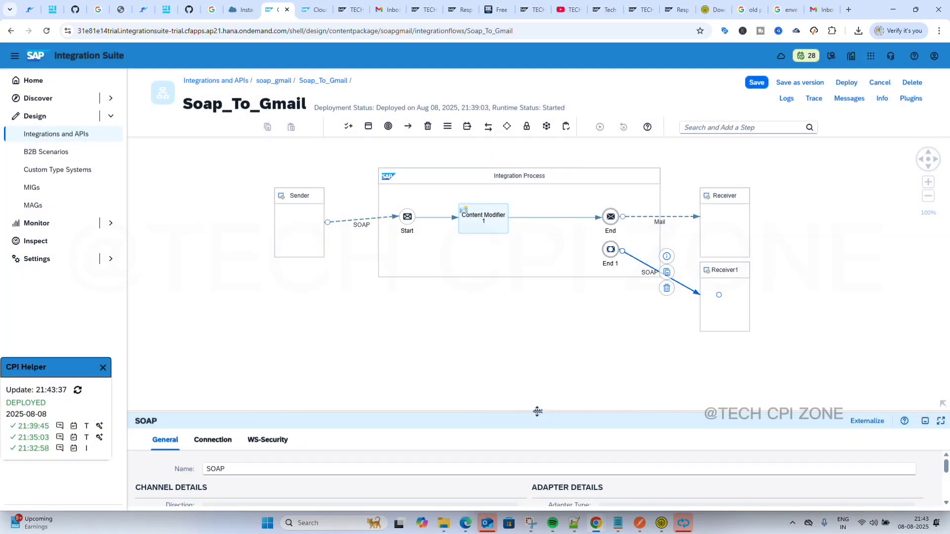
{"action": "left_click_drag", "start_coordinate": [535, 411], "coordinate": [517, 241]}
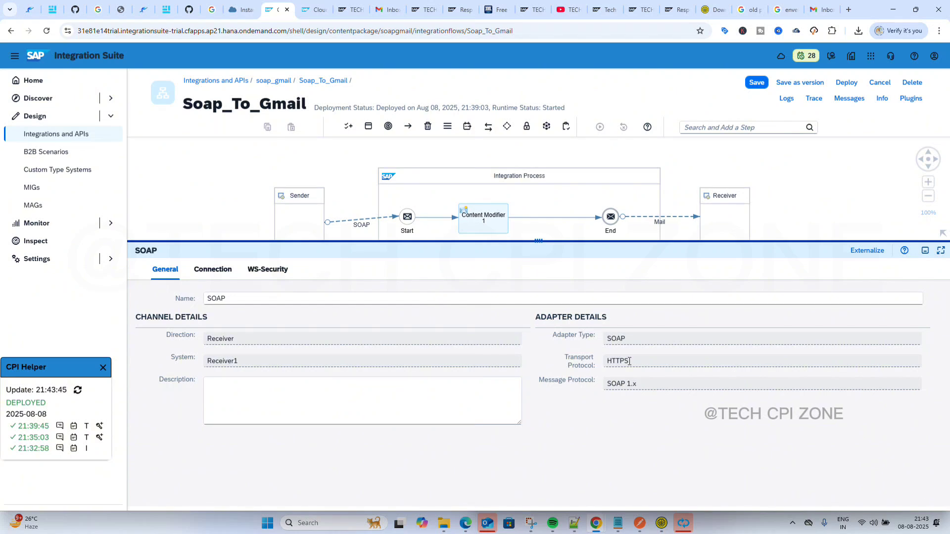
Point the receiver channel to GenericRequestReply_wsdl_soap_gmail.wsdl with p1:service, p1:port and p1:invoke.
{"action": "left_click", "coordinate": [213, 270]}
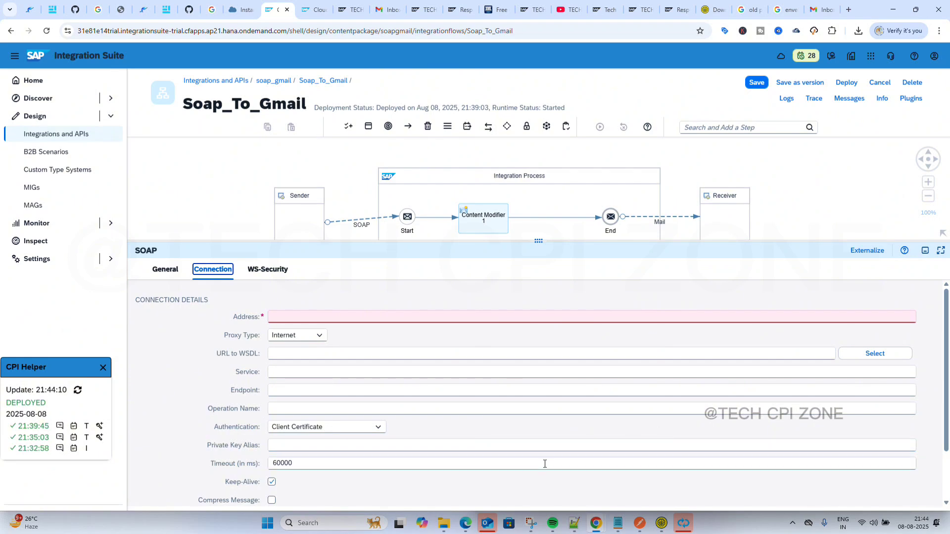
{"action": "left_click", "coordinate": [859, 352]}
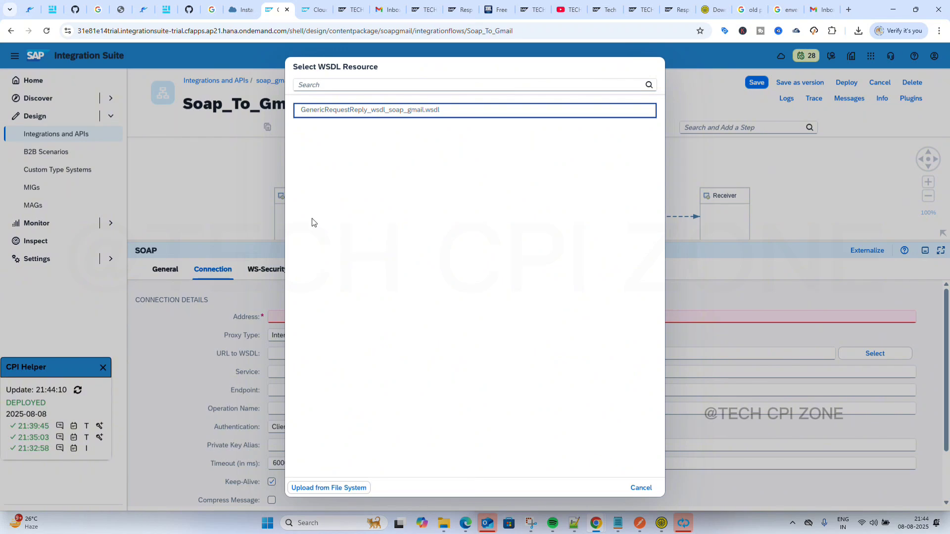
{"action": "left_click", "coordinate": [340, 112]}
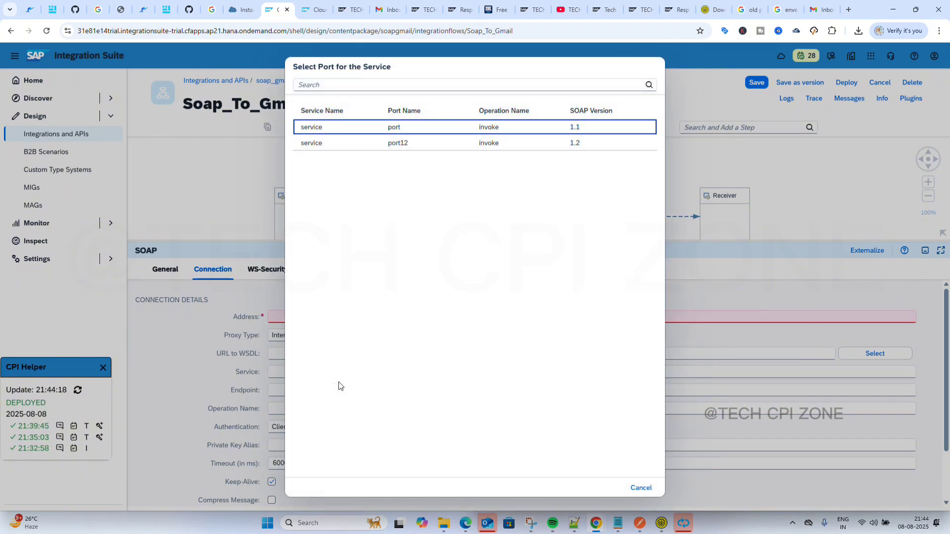
{"action": "left_click", "coordinate": [352, 127]}
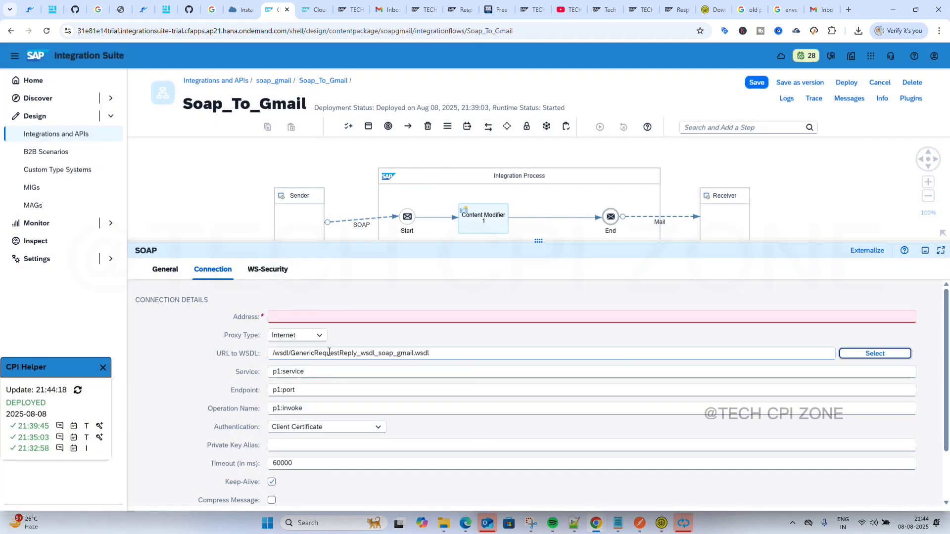
{"action": "left_click", "coordinate": [316, 315]}
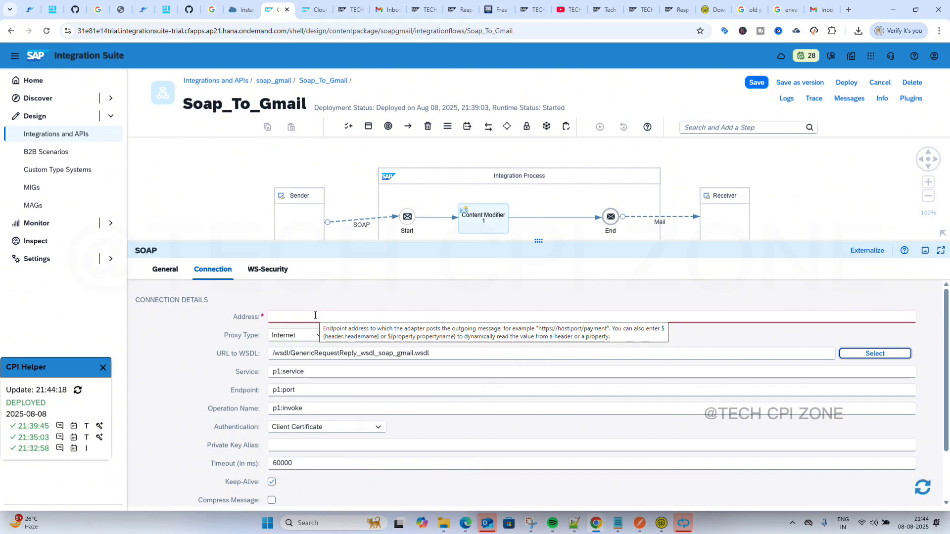
{"action": "left_click", "coordinate": [265, 313]}
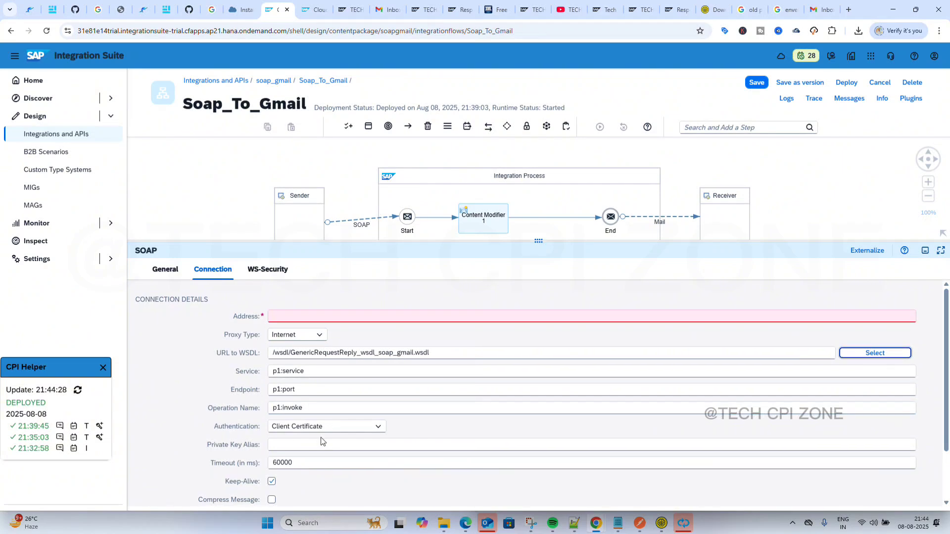
Review the receiver channel's WS-Security settings, then enlarge the diagram showing End 1 and Receiver1.
{"action": "scroll", "coordinate": [319, 435], "scroll_direction": "down", "scroll_amount": 2}
{"action": "left_click", "coordinate": [267, 276]}
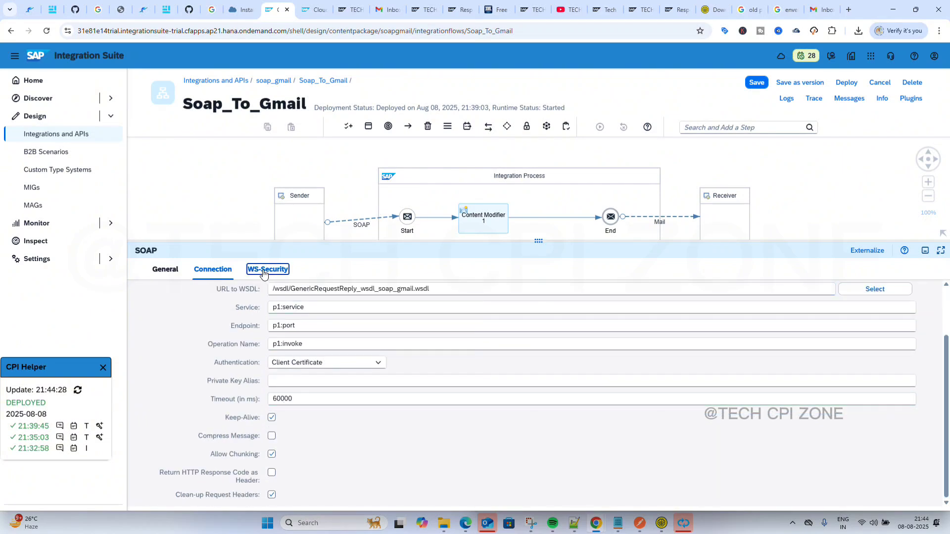
{"action": "left_click", "coordinate": [217, 274]}
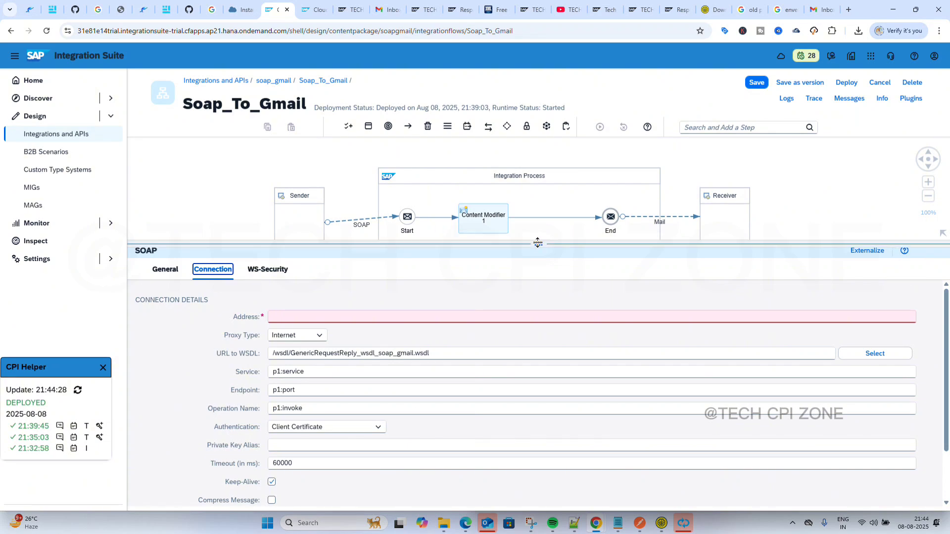
{"action": "left_click_drag", "start_coordinate": [538, 241], "coordinate": [586, 440]}
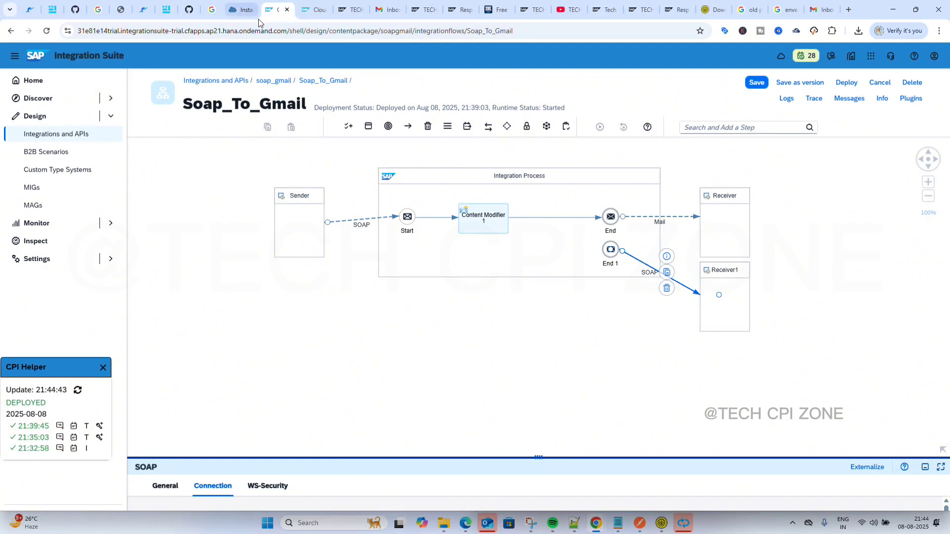
Set the sender SOAP channel's Service Definition to Manual with Request-Reply exchange pattern.
{"action": "left_click", "coordinate": [359, 223]}
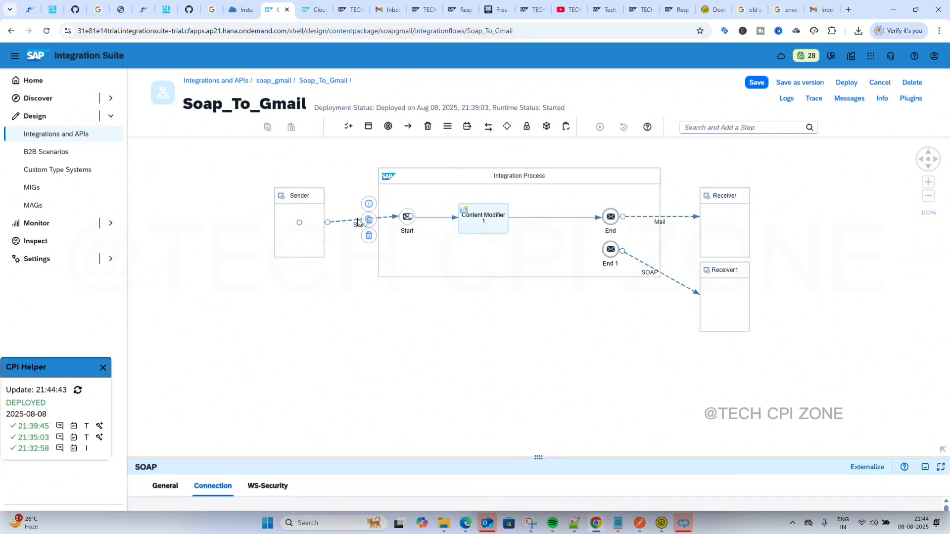
{"action": "left_click_drag", "start_coordinate": [542, 453], "coordinate": [539, 235]}
{"action": "left_click", "coordinate": [212, 264]}
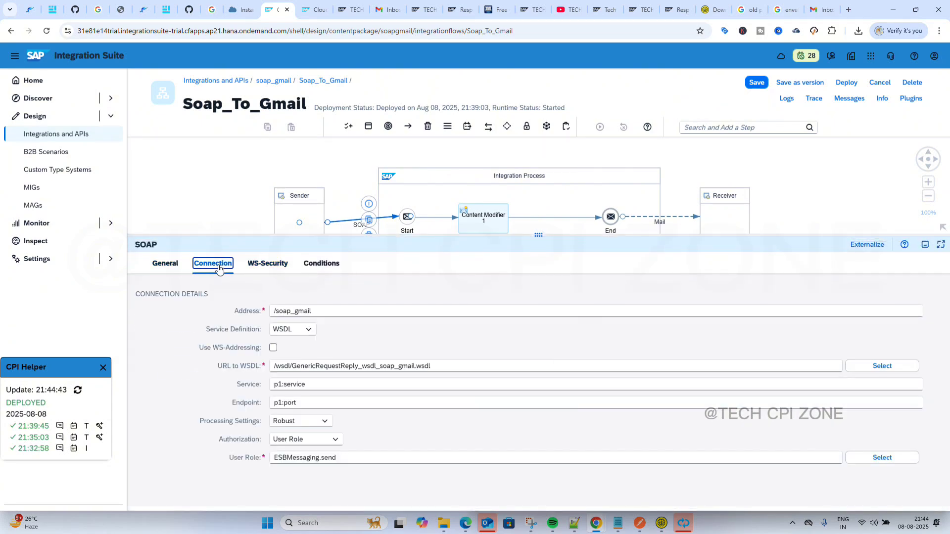
{"action": "left_click", "coordinate": [308, 329]}
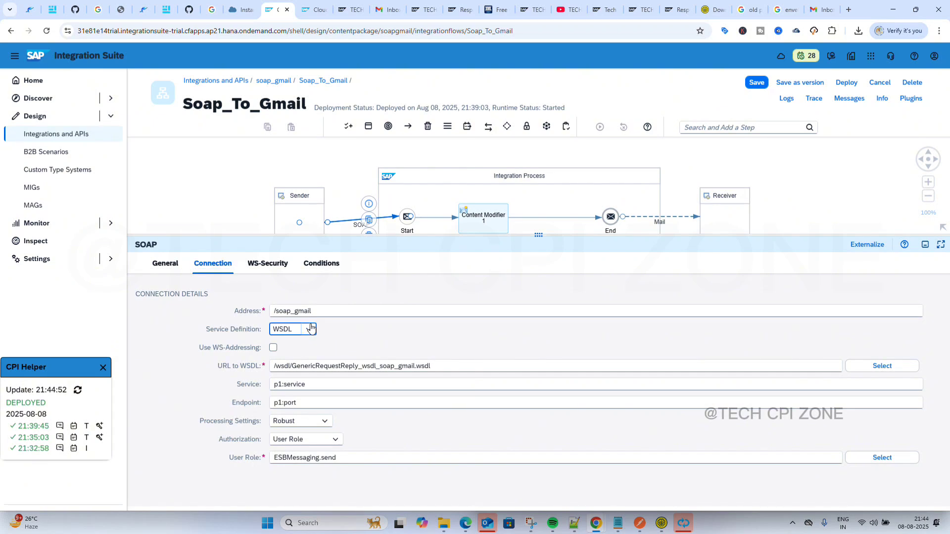
{"action": "left_click", "coordinate": [291, 346]}
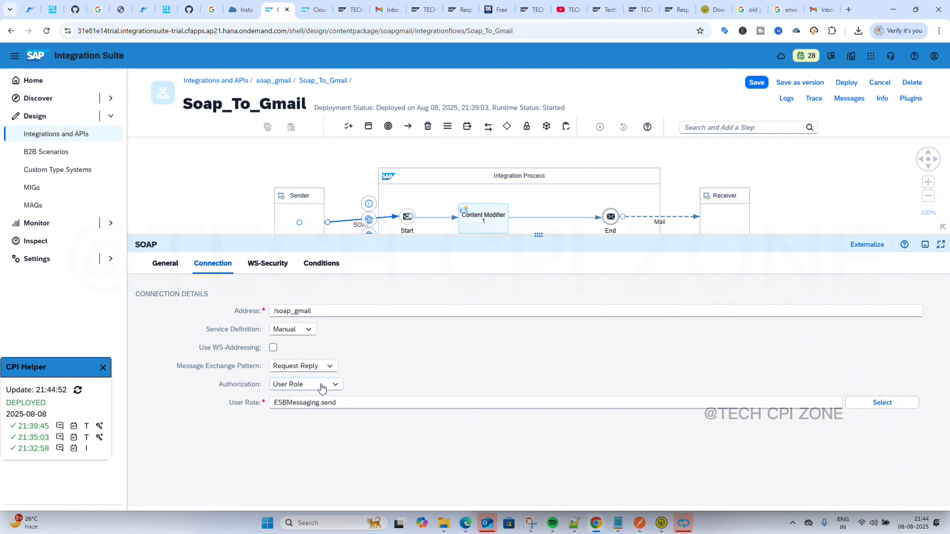
{"action": "left_click", "coordinate": [329, 366]}
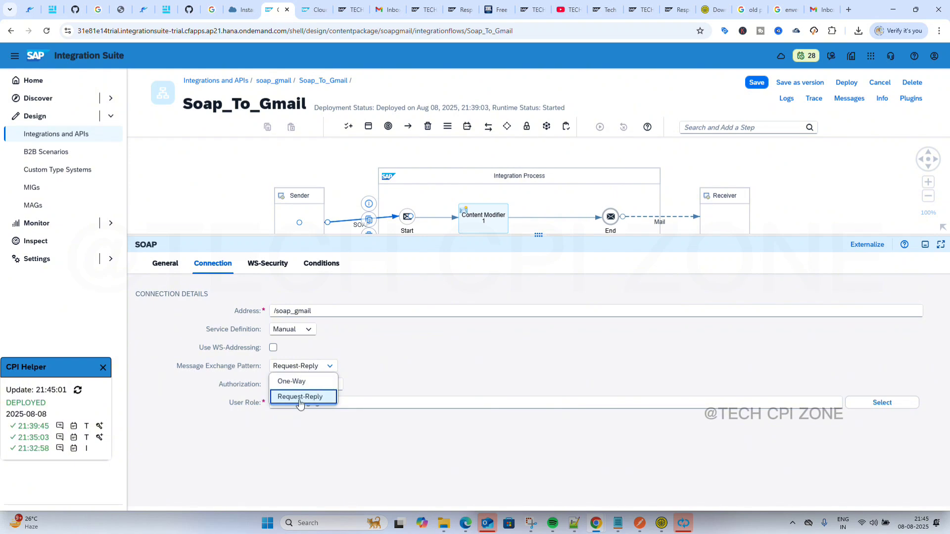
{"action": "left_click", "coordinate": [374, 357]}
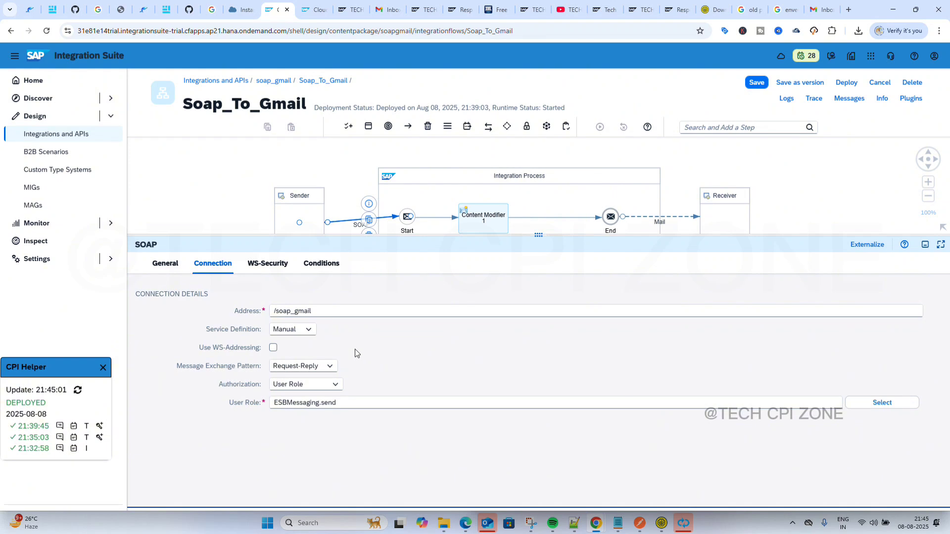
Briefly revert the sender's service definition to WSDL, keep User Role authorization, then restore Manual.
{"action": "left_click", "coordinate": [307, 330]}
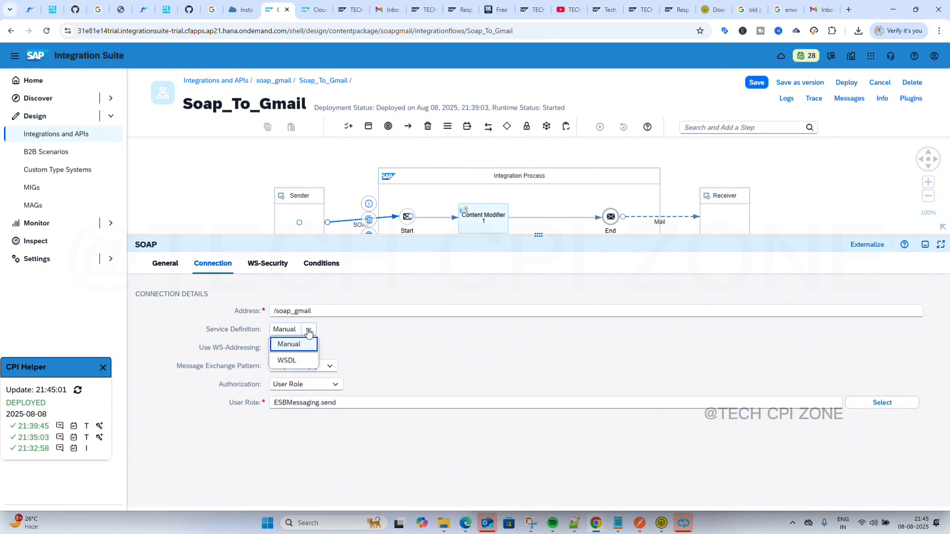
{"action": "left_click", "coordinate": [300, 361]}
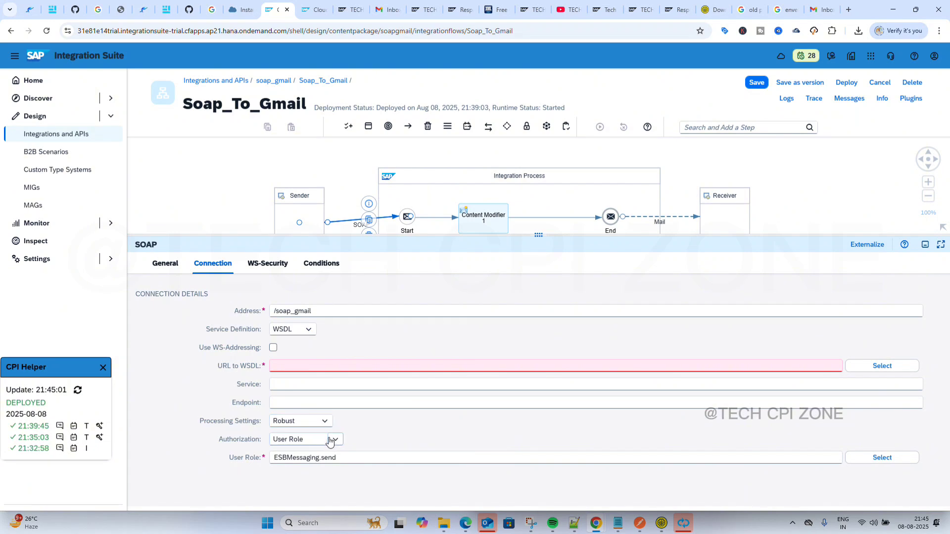
{"action": "left_click", "coordinate": [332, 440]}
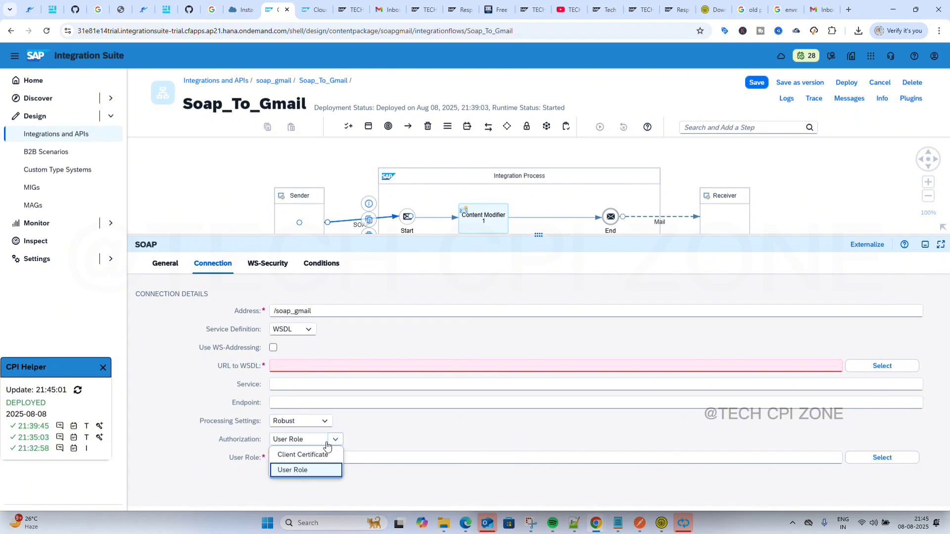
{"action": "left_click", "coordinate": [381, 442]}
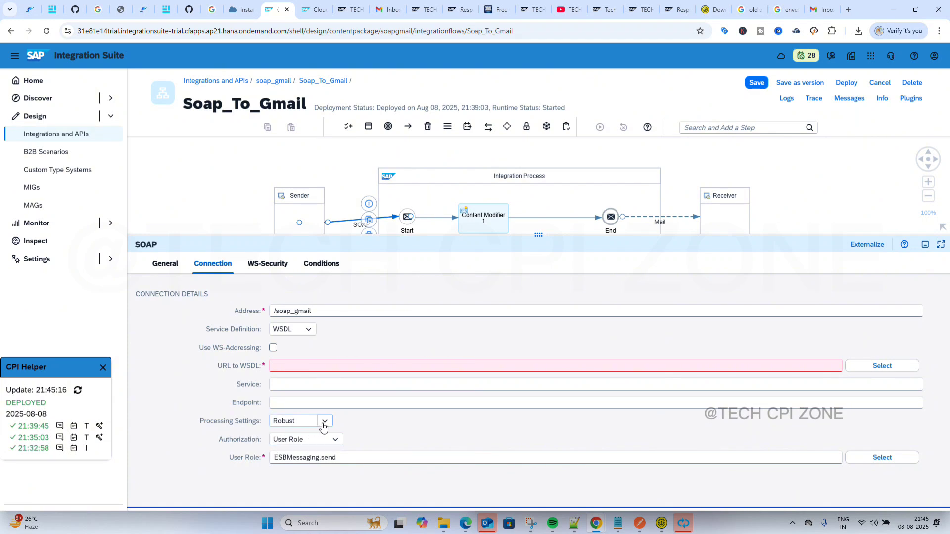
{"action": "left_click", "coordinate": [314, 331]}
{"action": "left_click", "coordinate": [305, 361]}
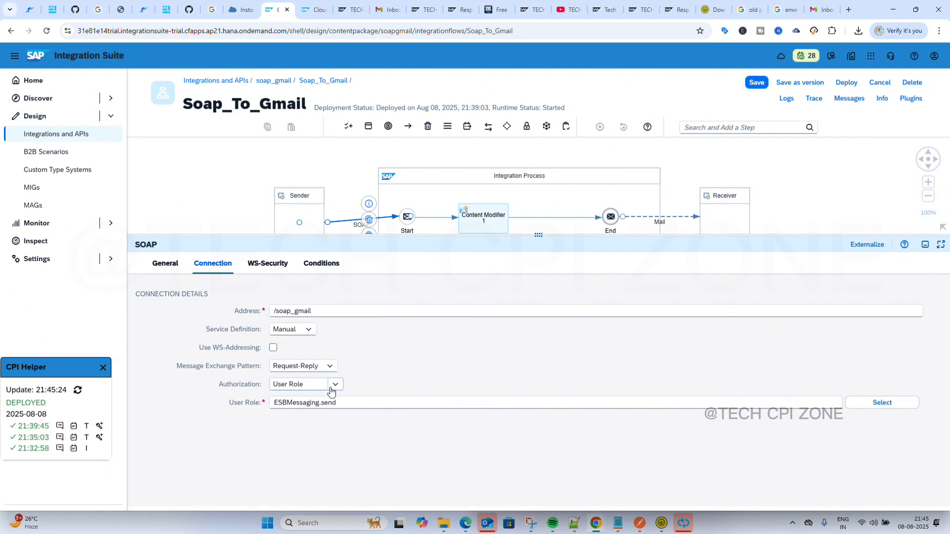
{"action": "left_click", "coordinate": [328, 366]}
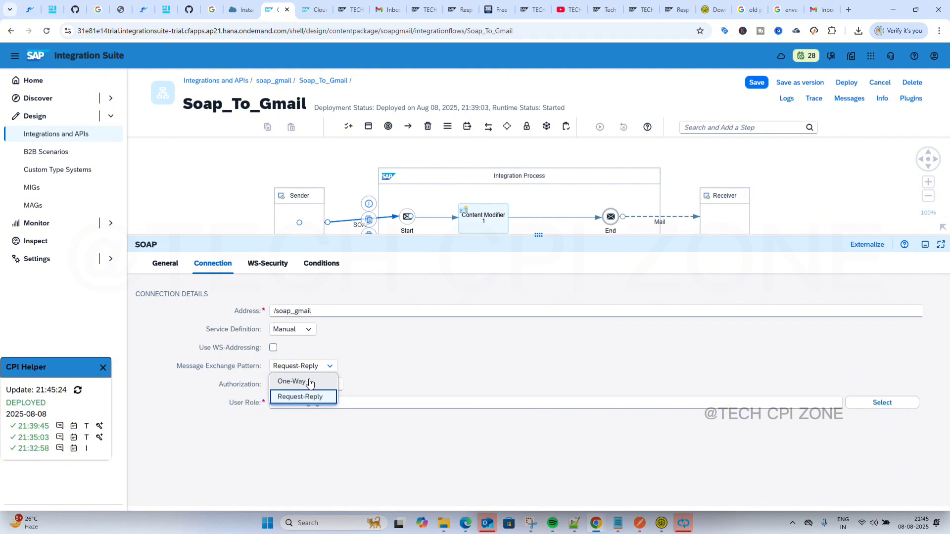